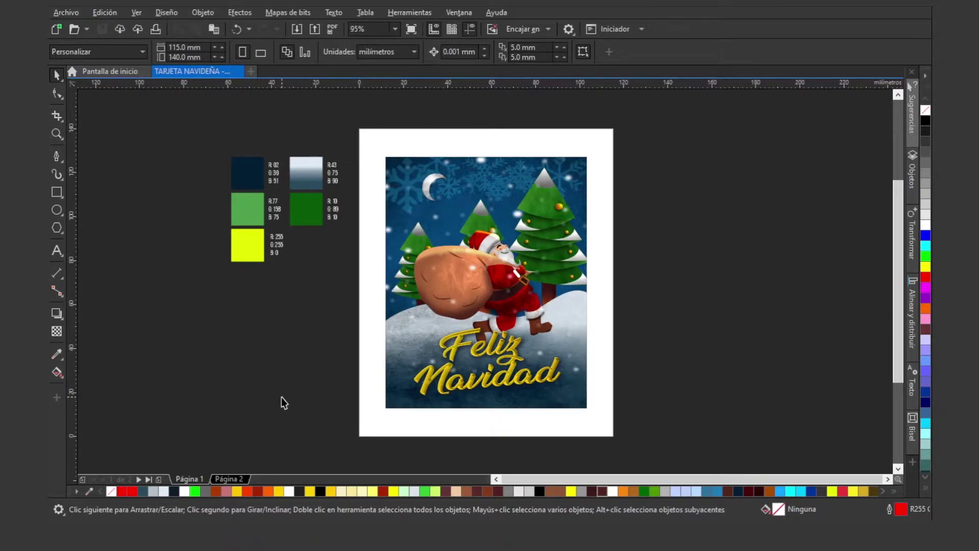
- Start a new document and set its primary colour mode to RGB
{"action": "left_click", "coordinate": [66, 11]}
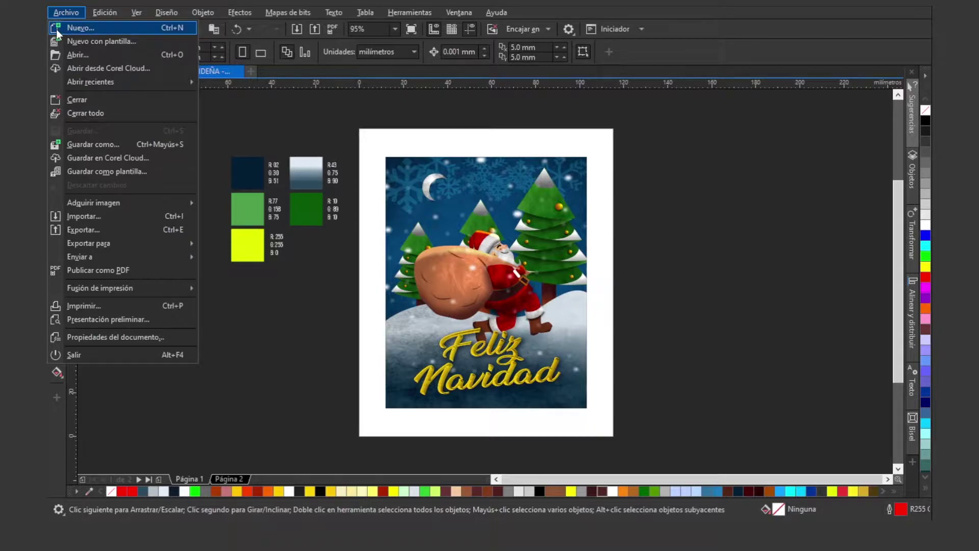
{"action": "left_click", "coordinate": [185, 28]}
{"action": "left_click_drag", "start_coordinate": [538, 131], "coordinate": [451, 101]}
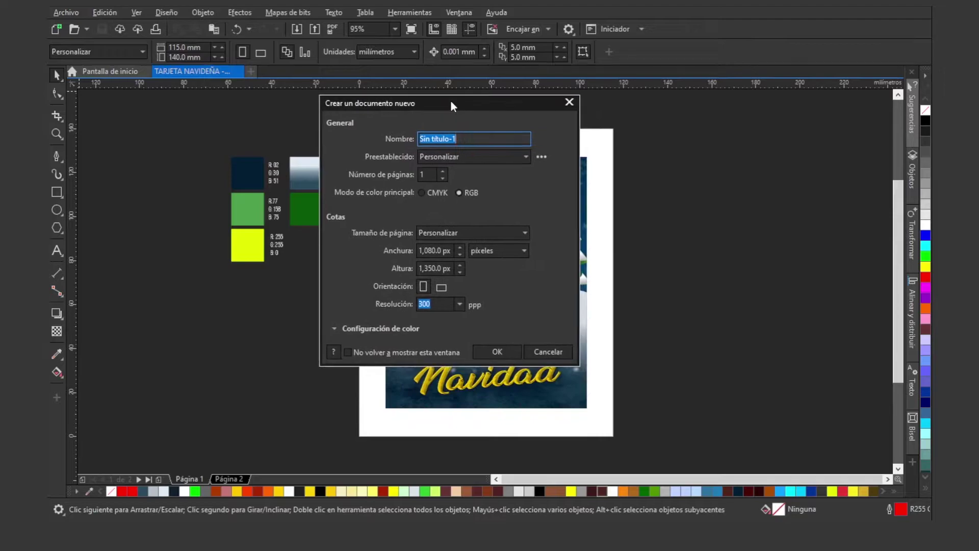
{"action": "left_click", "coordinate": [419, 192]}
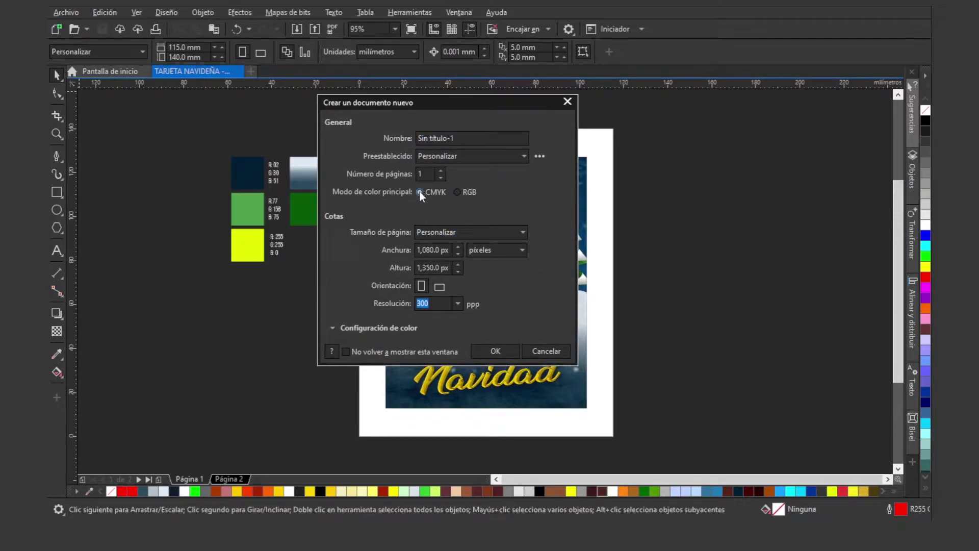
{"action": "left_click", "coordinate": [471, 194]}
- Create the document in portrait orientation at 1080 px wide and 1350 px high, view the whole page and close it
{"action": "left_click_drag", "start_coordinate": [447, 250], "coordinate": [409, 251]}
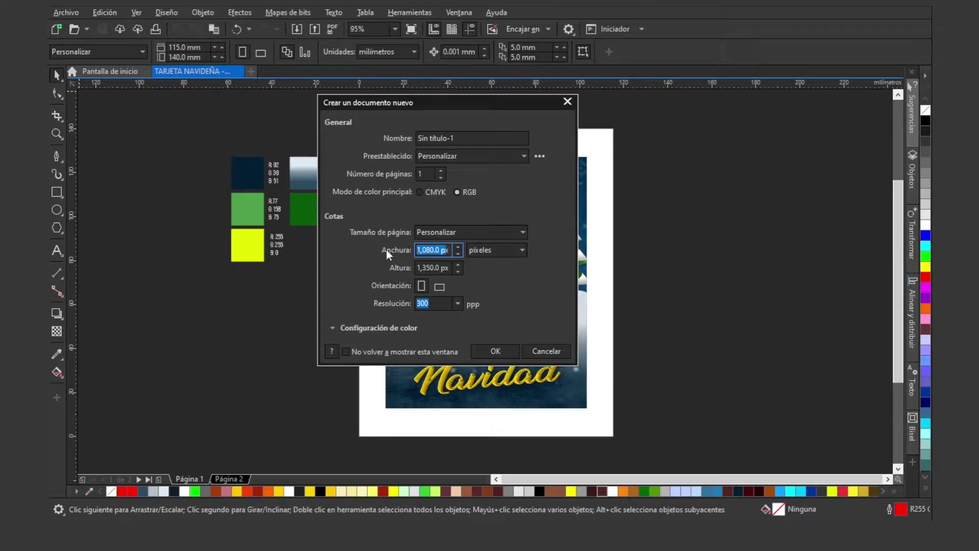
{"action": "left_click", "coordinate": [496, 249]}
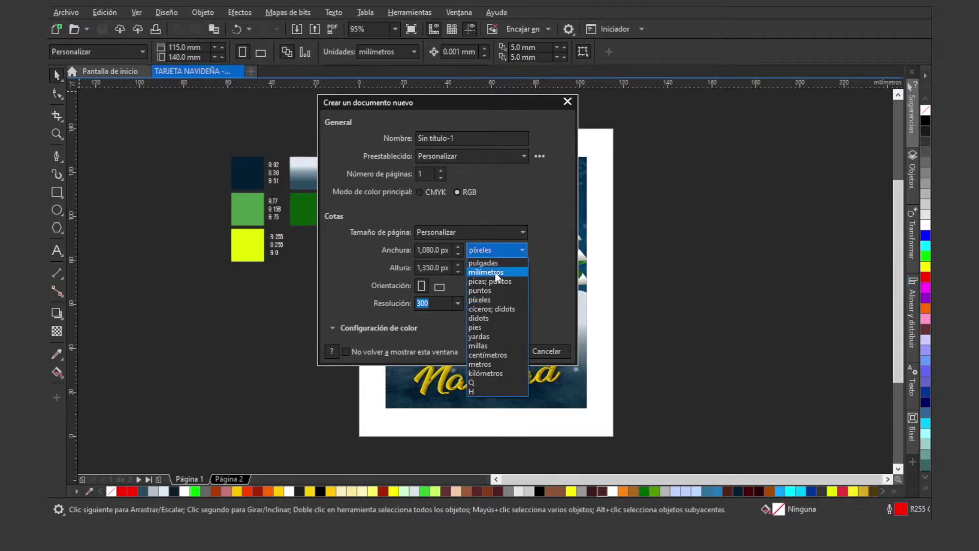
{"action": "left_click", "coordinate": [491, 301]}
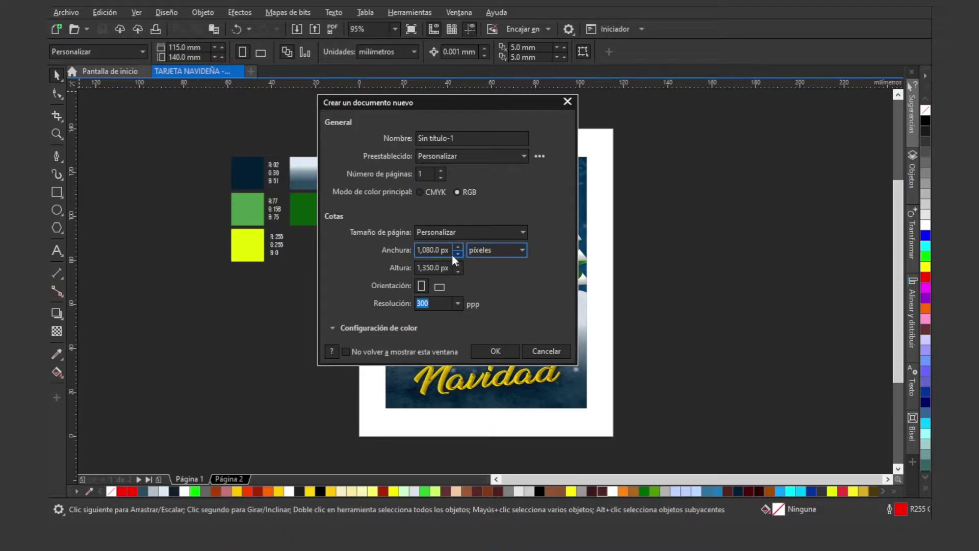
{"action": "double_click", "coordinate": [433, 250]}
{"action": "type", "text": "1,08"}
{"action": "type", "text": "08"}
{"action": "key", "text": "Tab"}
{"action": "key", "text": "Tab"}
{"action": "type", "text": "1350"}
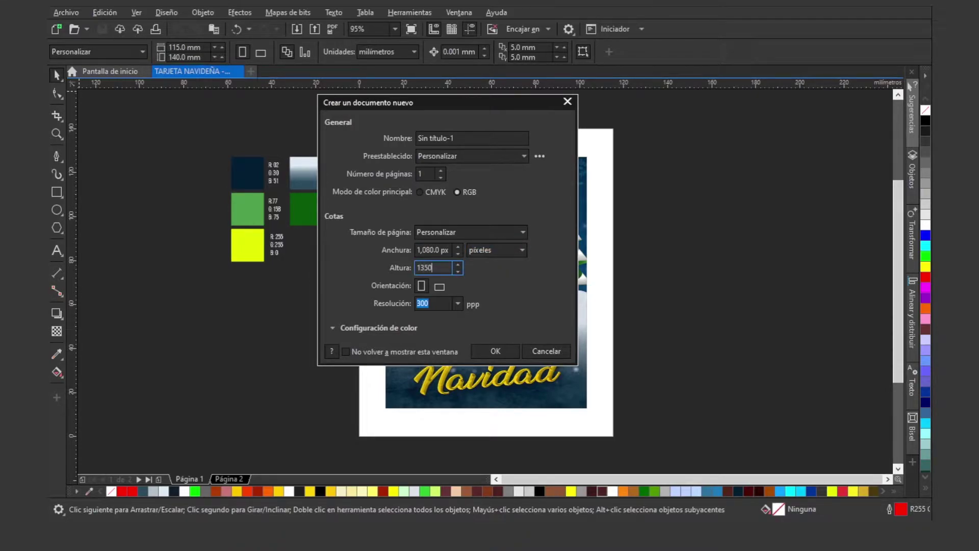
{"action": "left_click", "coordinate": [439, 286]}
{"action": "left_click", "coordinate": [427, 287]}
{"action": "left_click", "coordinate": [494, 352]}
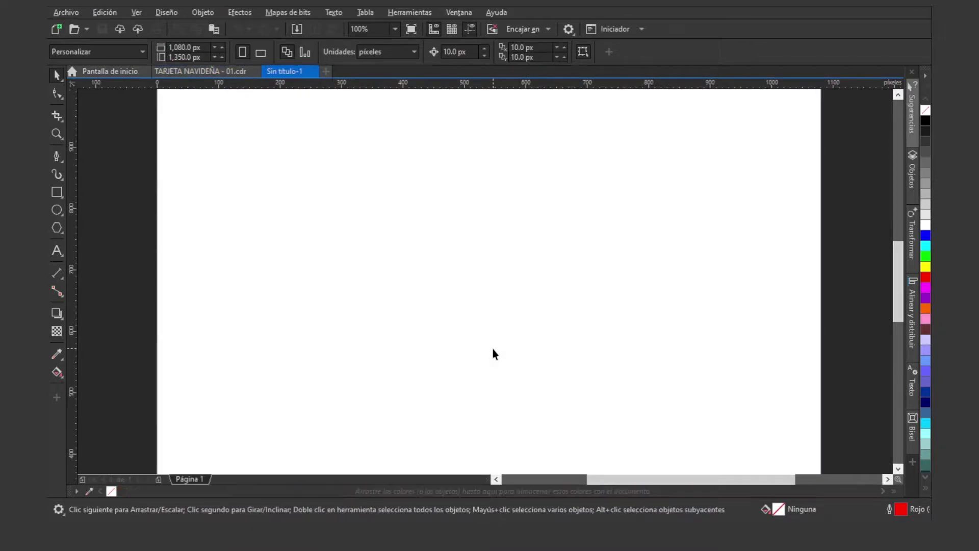
{"action": "key", "text": "shift+F4"}
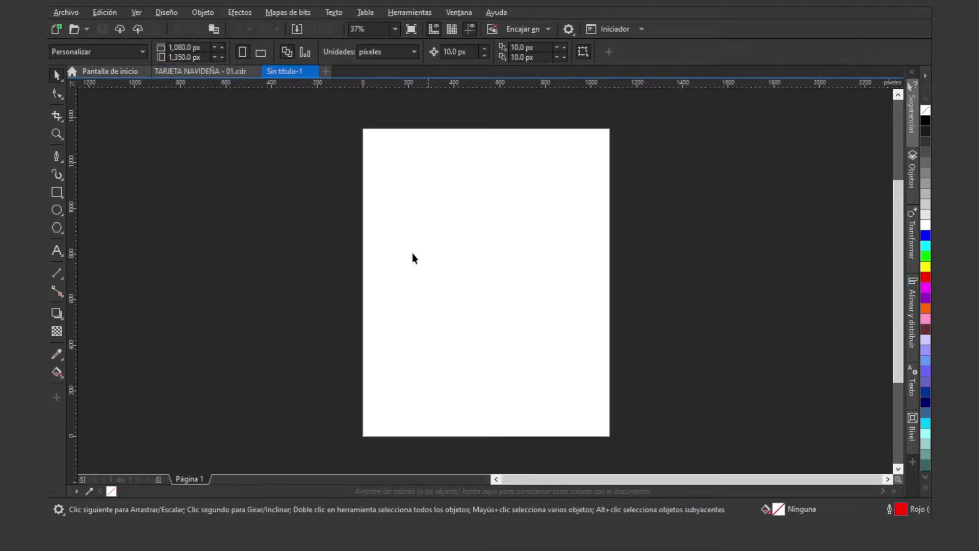
{"action": "left_click", "coordinate": [313, 72]}
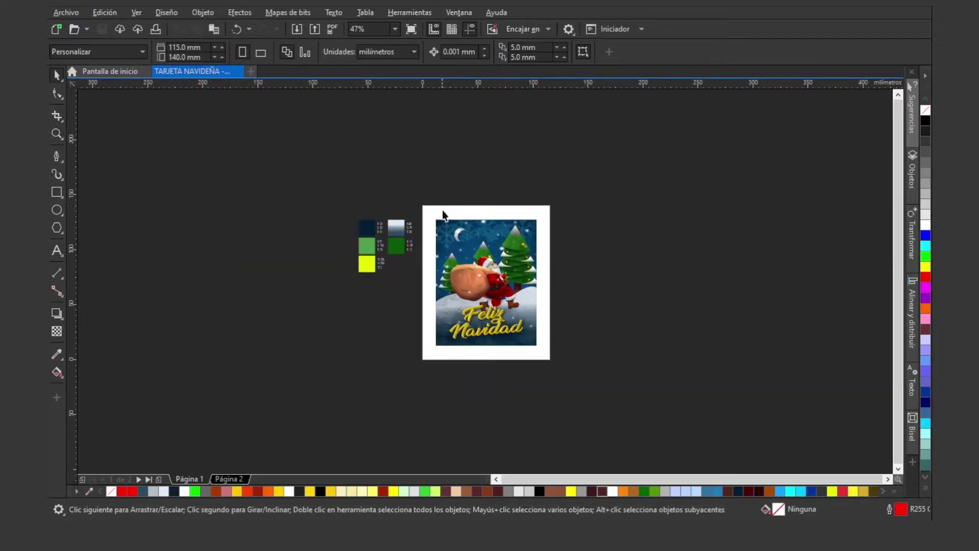
- Move the finished Christmas card artwork off the page, beyond the colour swatches, leaving the page empty
{"action": "left_click_drag", "start_coordinate": [763, 145], "coordinate": [509, 439]}
{"action": "left_click_drag", "start_coordinate": [594, 220], "coordinate": [221, 220]}
{"action": "left_click", "coordinate": [616, 256]}
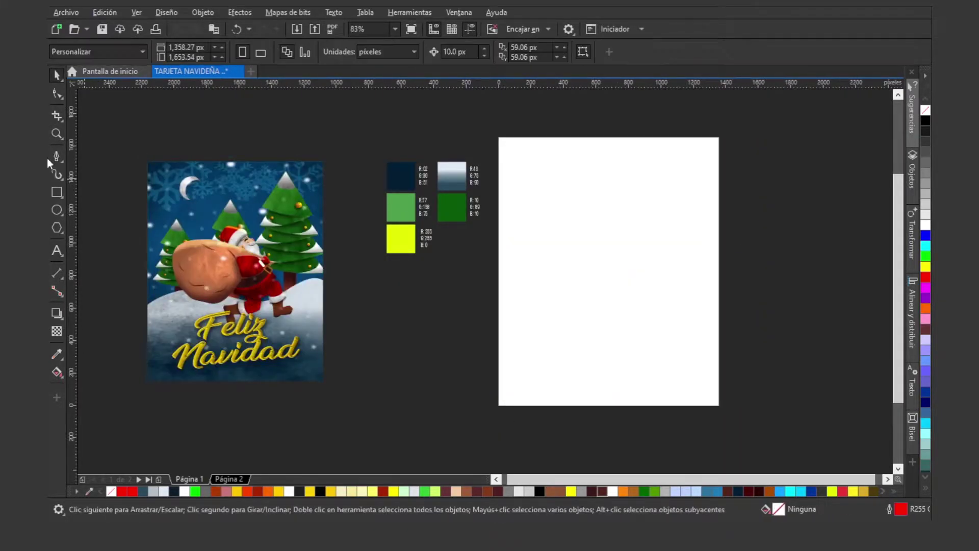
- Draw a rectangle about 886 × 1094 px on the empty page and set the document units to pixels
{"action": "left_click", "coordinate": [57, 192]}
{"action": "left_click_drag", "start_coordinate": [530, 168], "coordinate": [674, 346]}
{"action": "key", "text": "space"}
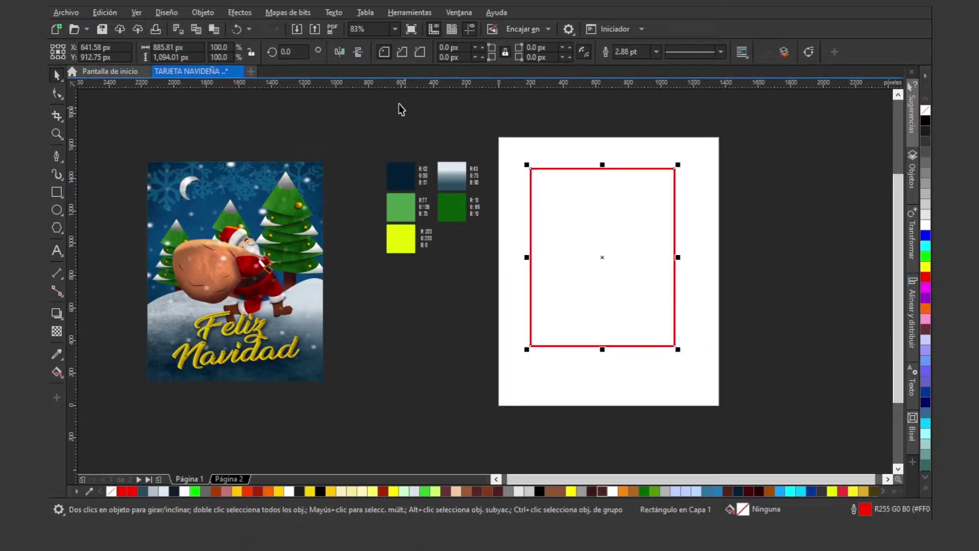
{"action": "left_click", "coordinate": [406, 92]}
{"action": "left_click", "coordinate": [380, 49]}
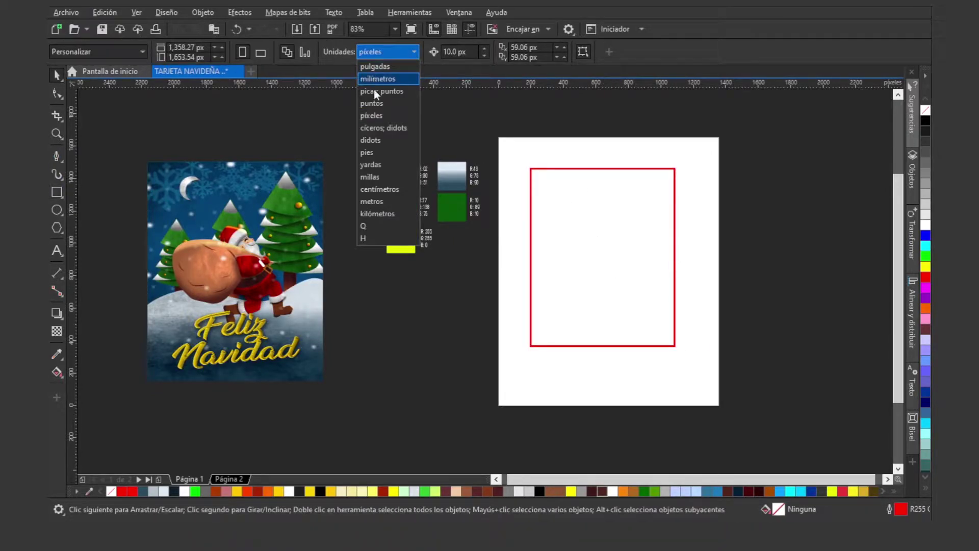
{"action": "left_click", "coordinate": [378, 116]}
- Resize the red-outlined rectangle to 1080 px wide and 1350 px high
{"action": "left_click", "coordinate": [530, 179]}
{"action": "left_click_drag", "start_coordinate": [190, 47], "coordinate": [134, 48]}
{"action": "type", "text": "1080"}
{"action": "key", "text": "Tab"}
{"action": "type", "text": "1"}
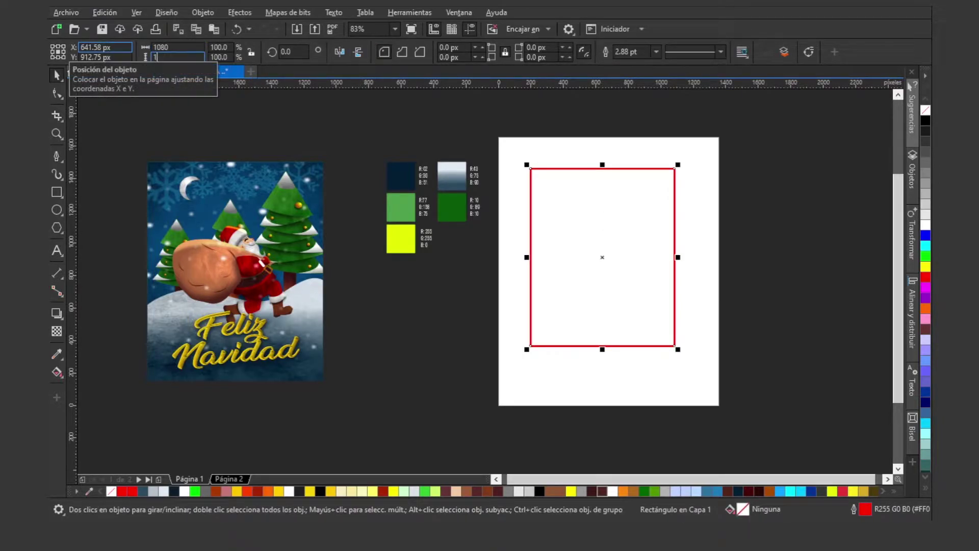
{"action": "type", "text": ",350"}
{"action": "key", "text": "Return"}
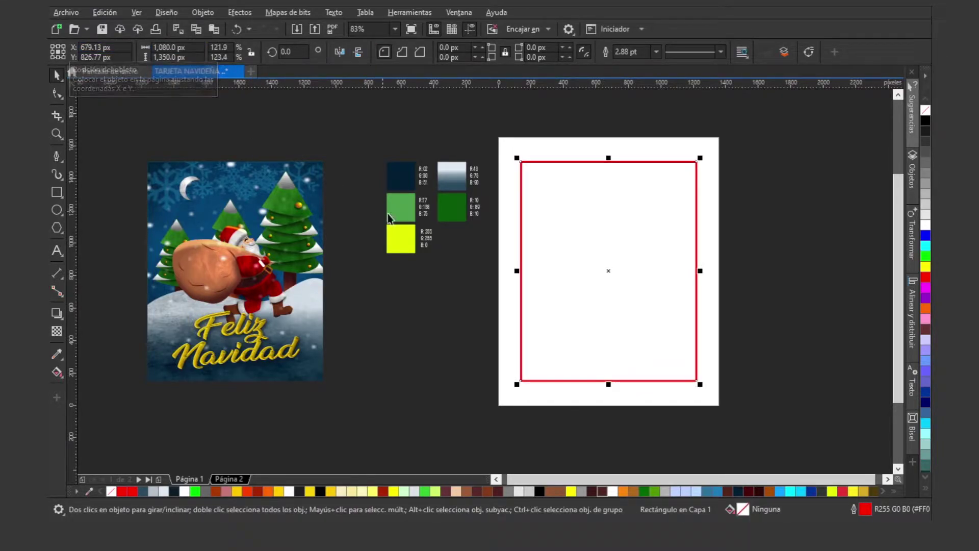
{"action": "left_click", "coordinate": [734, 230]}
- Examine the colour swatches beside the page together with their RGB values
{"action": "key", "text": "z"}
{"action": "left_click_drag", "start_coordinate": [364, 127], "coordinate": [673, 332]}
{"action": "key", "text": "space"}
{"action": "key", "text": "z"}
{"action": "left_click_drag", "start_coordinate": [212, 133], "coordinate": [324, 219]}
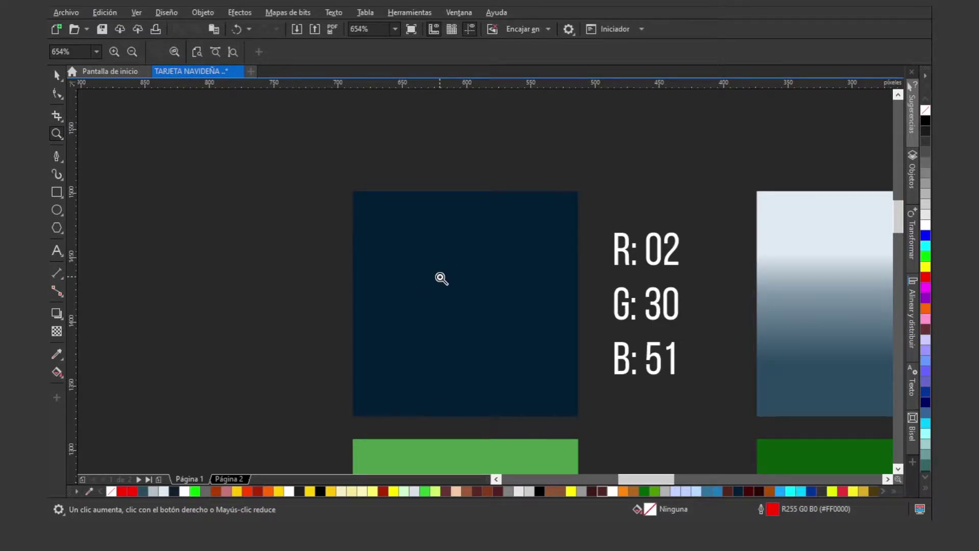
{"action": "right_click", "coordinate": [514, 248]}
{"action": "left_click_drag", "start_coordinate": [236, 137], "coordinate": [444, 364]}
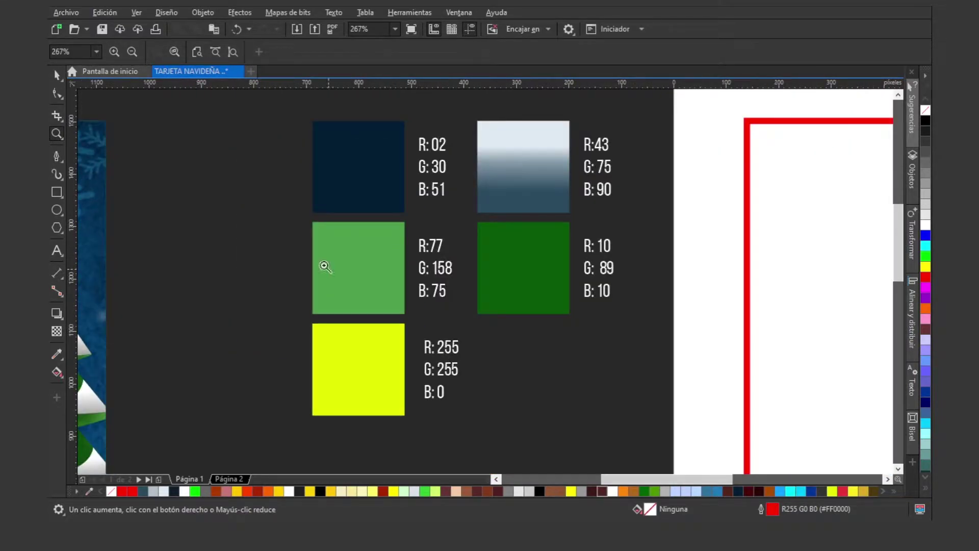
{"action": "right_click", "coordinate": [421, 196]}
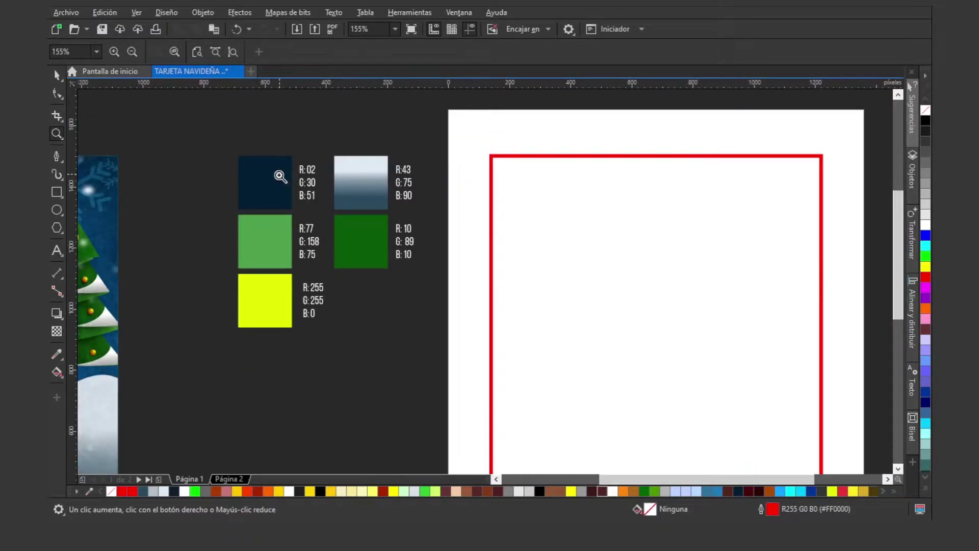
- Fill the page rectangle with the dark navy swatch colour, R2 G30 B51, and remove its outline
{"action": "key", "text": "space"}
{"action": "left_click", "coordinate": [273, 191]}
{"action": "key", "text": "z"}
{"action": "right_click", "coordinate": [238, 170]}
{"action": "key", "text": "space"}
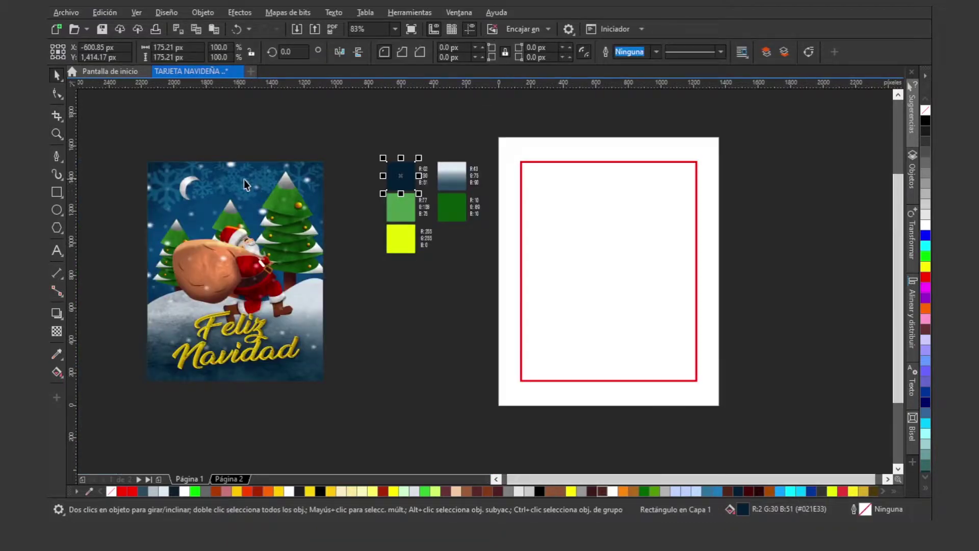
{"action": "left_click_drag", "start_coordinate": [403, 174], "coordinate": [564, 237]}
{"action": "key", "text": "space"}
{"action": "key", "text": "space"}
{"action": "key", "text": "space"}
{"action": "left_click_drag", "start_coordinate": [357, 128], "coordinate": [804, 430]}
{"action": "key", "text": "space"}
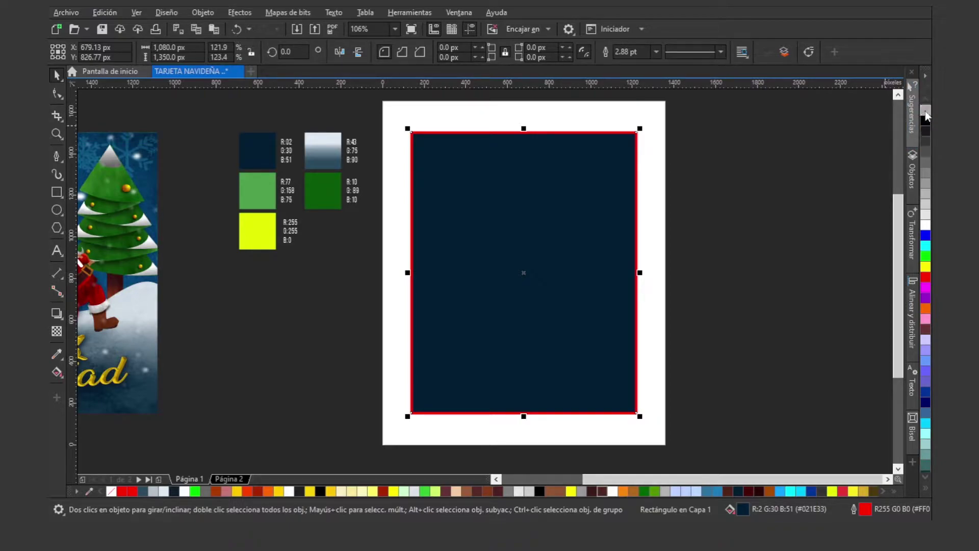
{"action": "right_click", "coordinate": [926, 111]}
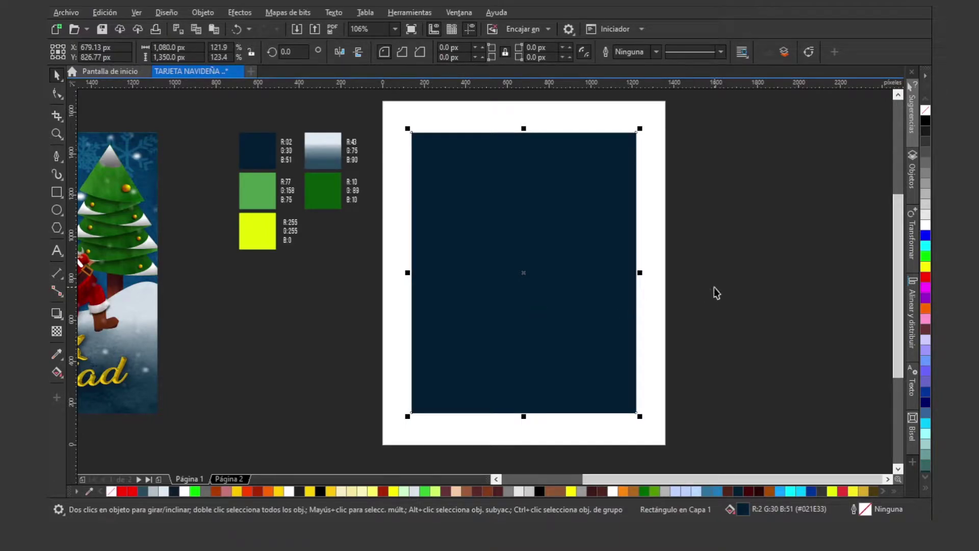
{"action": "left_click", "coordinate": [698, 278]}
- Examine the finished reference card up close, including its textured blue sky, snowflakes and trees
{"action": "left_click", "coordinate": [624, 238]}
{"action": "key", "text": "z"}
{"action": "right_click", "coordinate": [500, 246]}
{"action": "left_click_drag", "start_coordinate": [114, 140], "coordinate": [365, 401]}
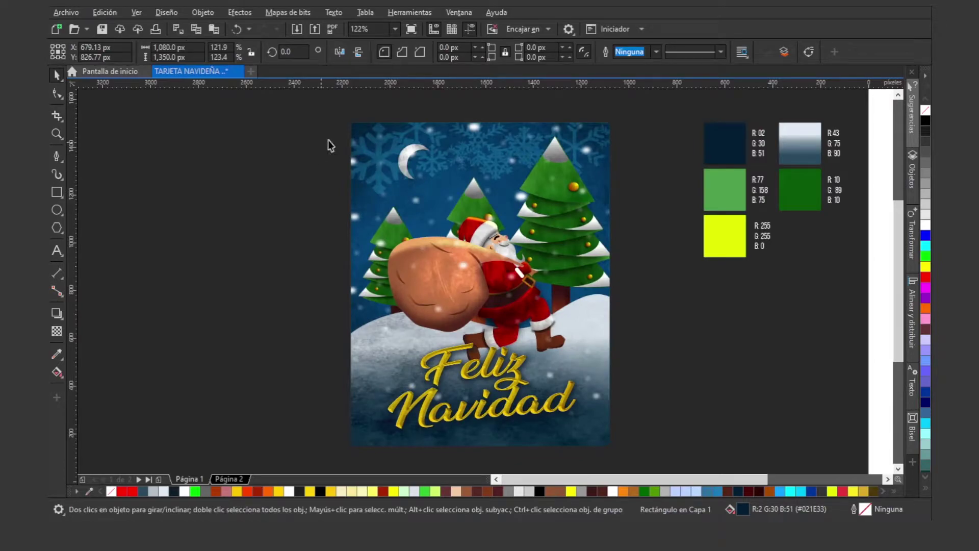
{"action": "left_click", "coordinate": [516, 233]}
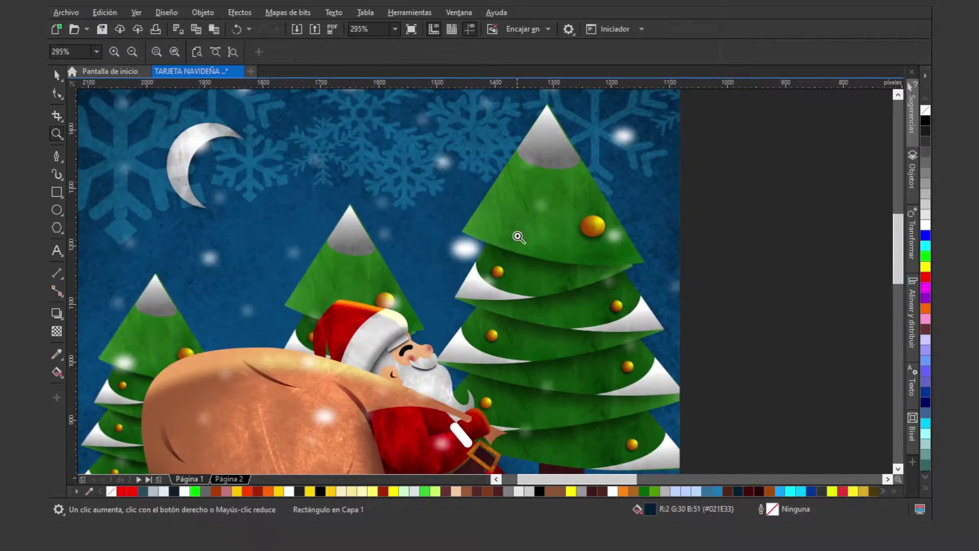
{"action": "right_click", "coordinate": [517, 233]}
{"action": "right_click", "coordinate": [517, 233]}
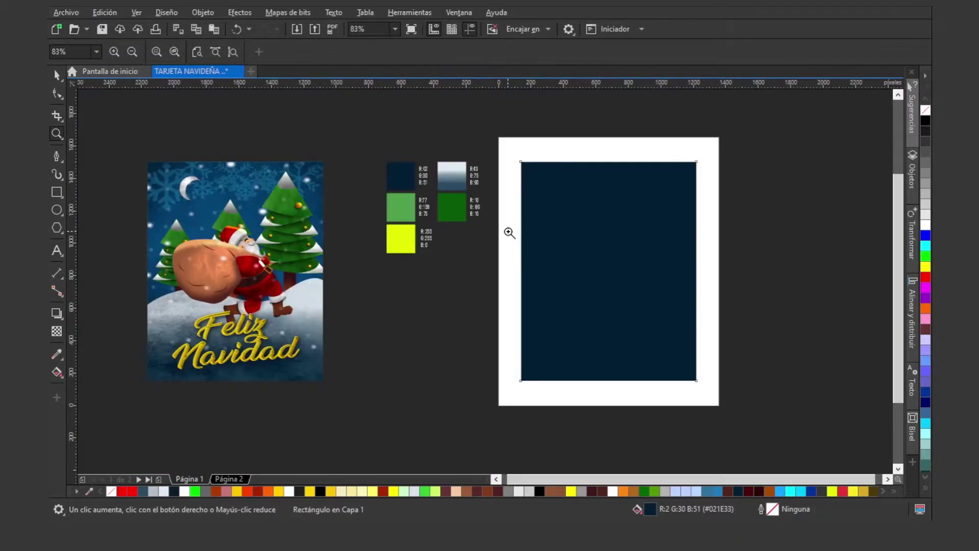
{"action": "key", "text": "space"}
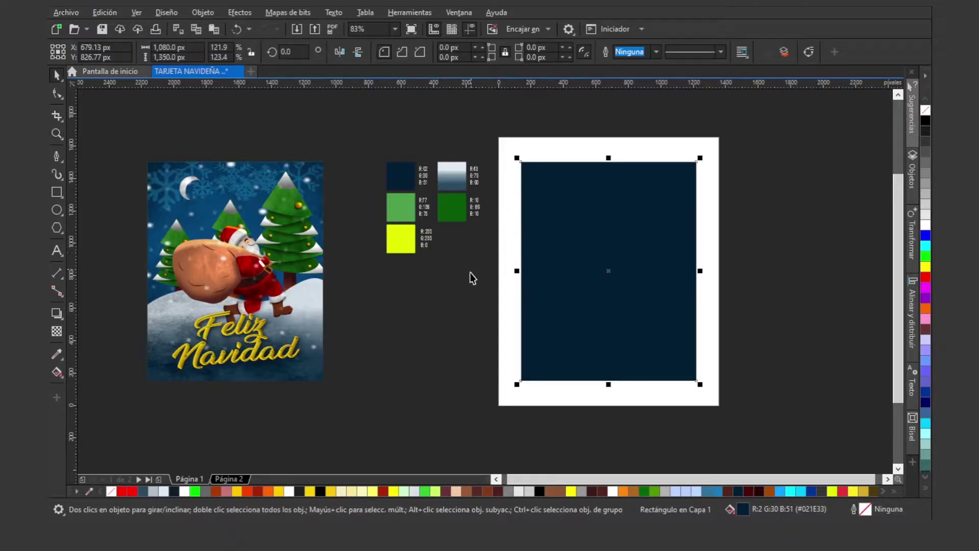
{"action": "left_click", "coordinate": [116, 100]}
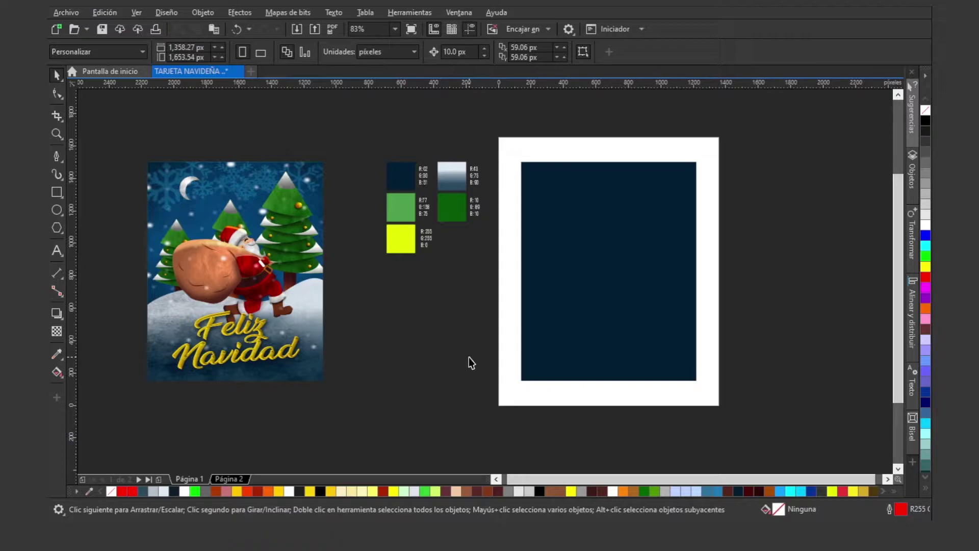
- Import the TERCIOPELO image and place it beside the page at about 1060 × 1366 px
{"action": "left_click", "coordinate": [69, 12]}
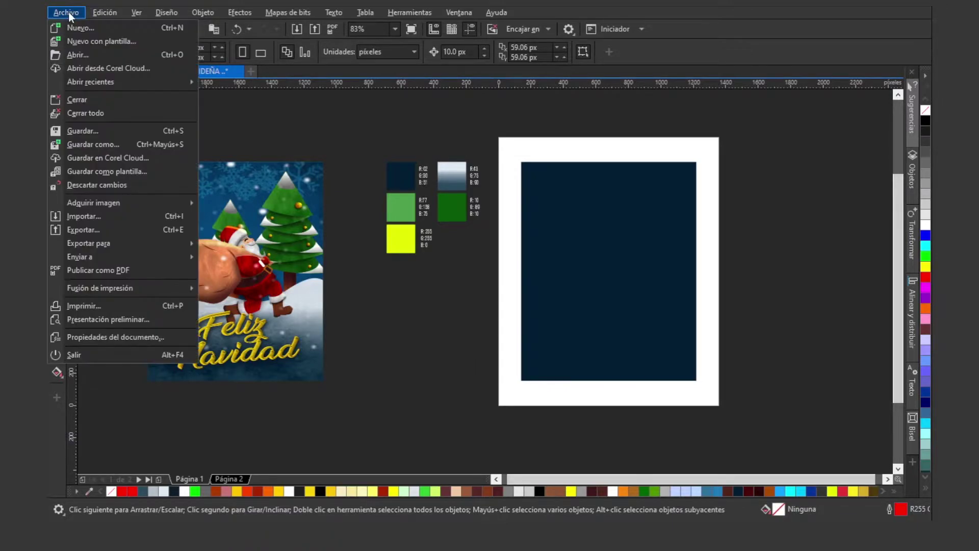
{"action": "left_click", "coordinate": [163, 216]}
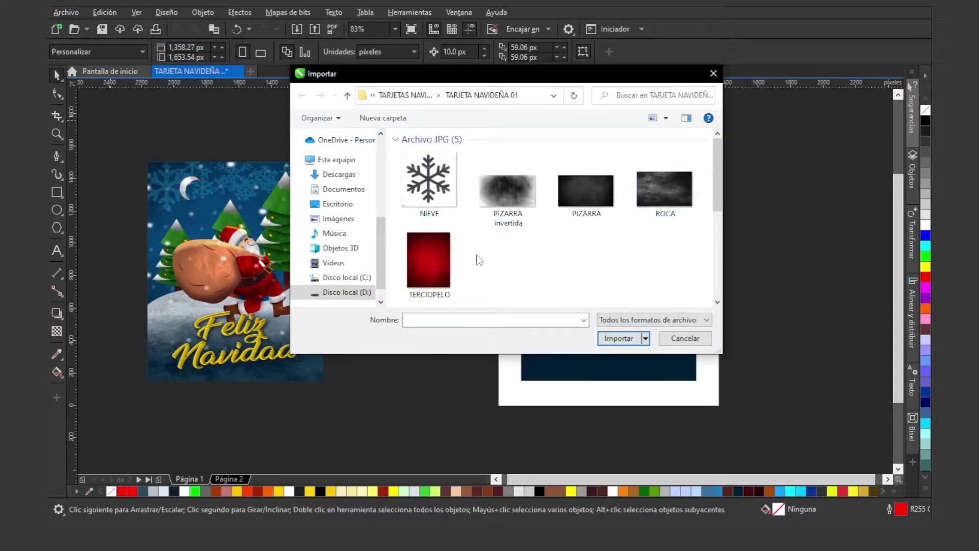
{"action": "left_click", "coordinate": [427, 261]}
{"action": "left_click", "coordinate": [607, 339]}
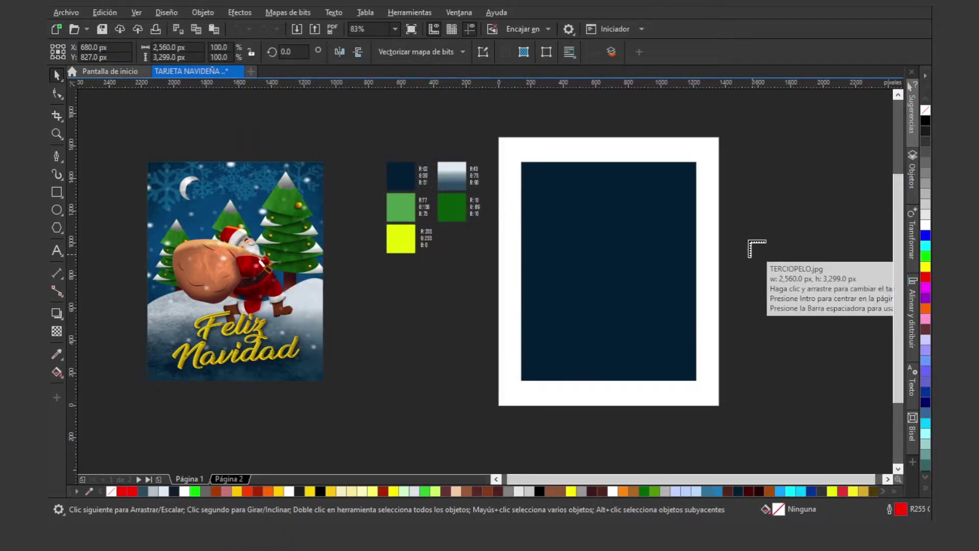
{"action": "left_click_drag", "start_coordinate": [715, 166], "coordinate": [887, 386]}
- Reposition the imported velvet texture beside the page so that it sits clear of the navy rectangle
{"action": "left_click", "coordinate": [780, 291]}
{"action": "left_click_drag", "start_coordinate": [780, 291], "coordinate": [777, 238]}
{"action": "key", "text": "F2"}
{"action": "left_click_drag", "start_coordinate": [430, 141], "coordinate": [863, 427]}
{"action": "left_click_drag", "start_coordinate": [611, 208], "coordinate": [612, 219]}
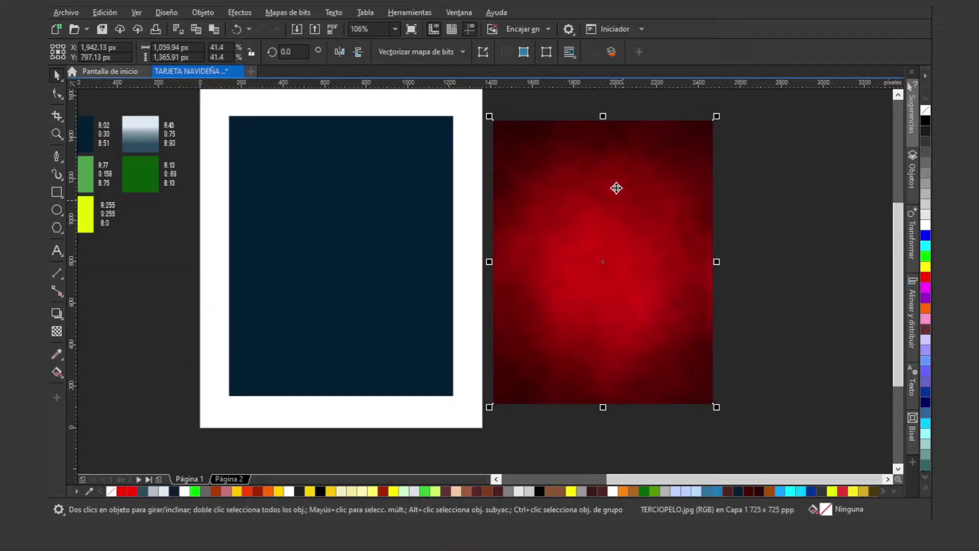
{"action": "left_click_drag", "start_coordinate": [582, 183], "coordinate": [585, 184]}
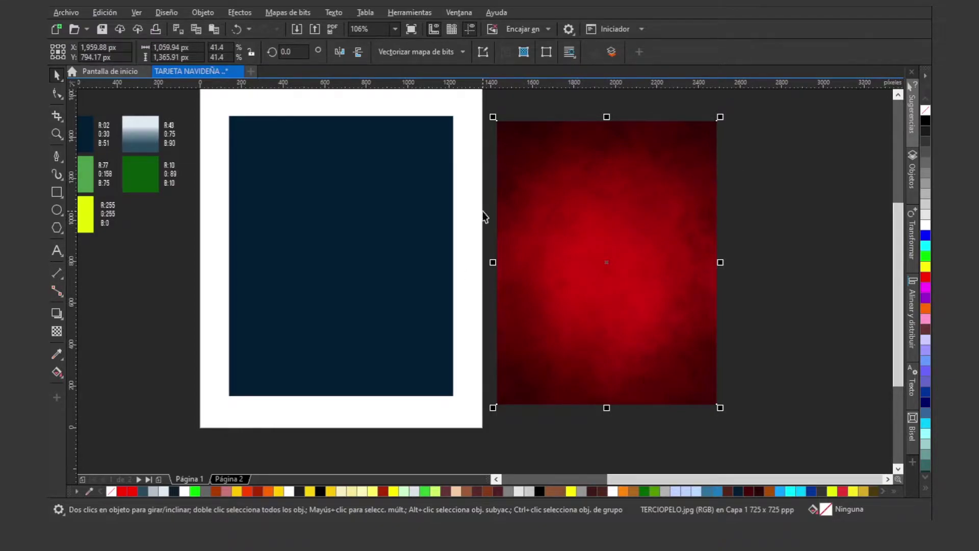
- Convert the red velvet texture bitmap to grayscale mode
{"action": "left_click", "coordinate": [287, 13]}
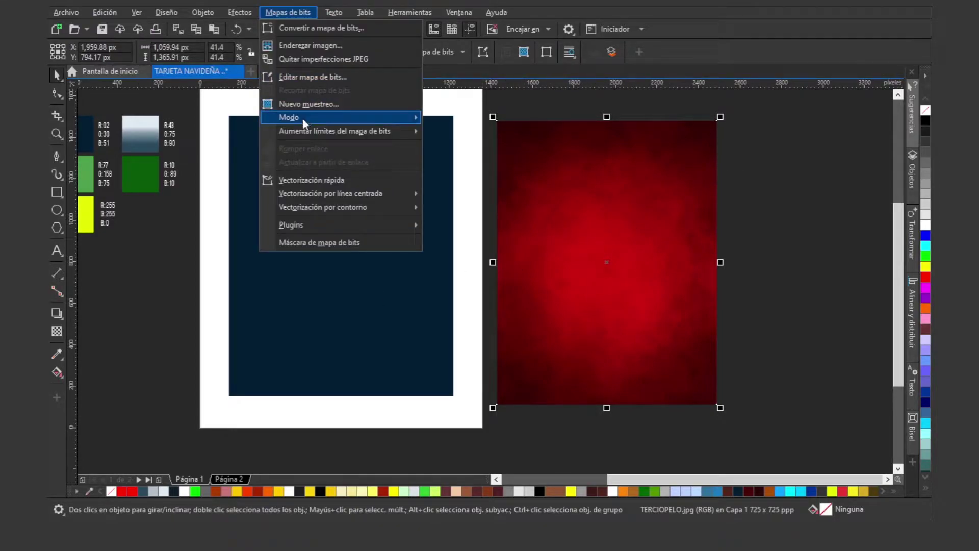
{"action": "mouse_move", "coordinate": [357, 118]}
{"action": "left_click", "coordinate": [497, 132]}
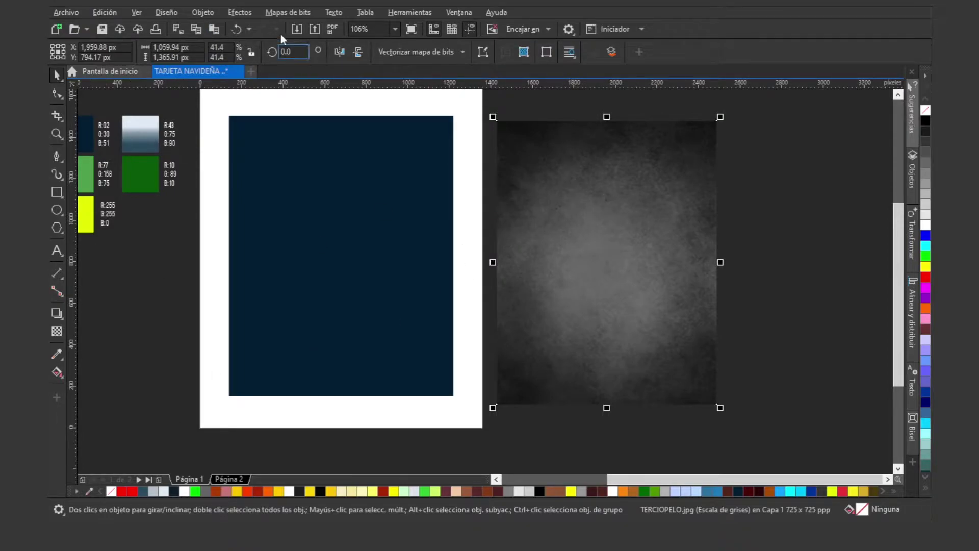
- Open the tone curve adjustment for the grayscale velvet texture and remove the two intermediate points from the curve
{"action": "left_click", "coordinate": [240, 12]}
{"action": "mouse_move", "coordinate": [253, 61]}
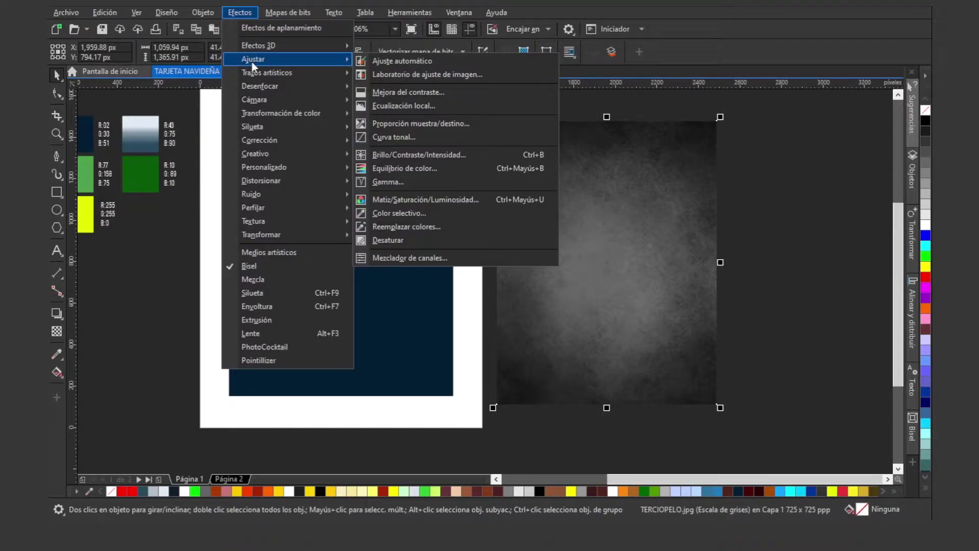
{"action": "left_click", "coordinate": [394, 142]}
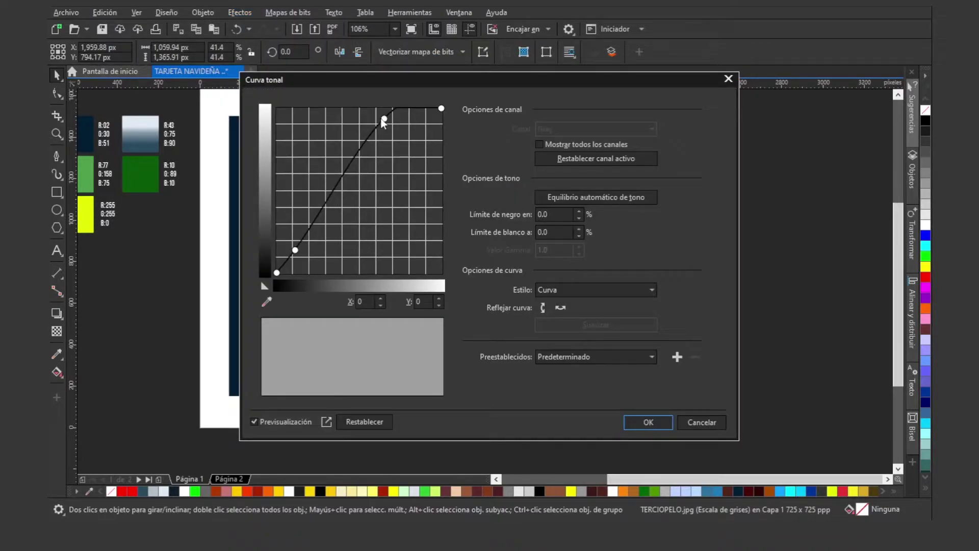
{"action": "double_click", "coordinate": [385, 119]}
{"action": "double_click", "coordinate": [295, 250]}
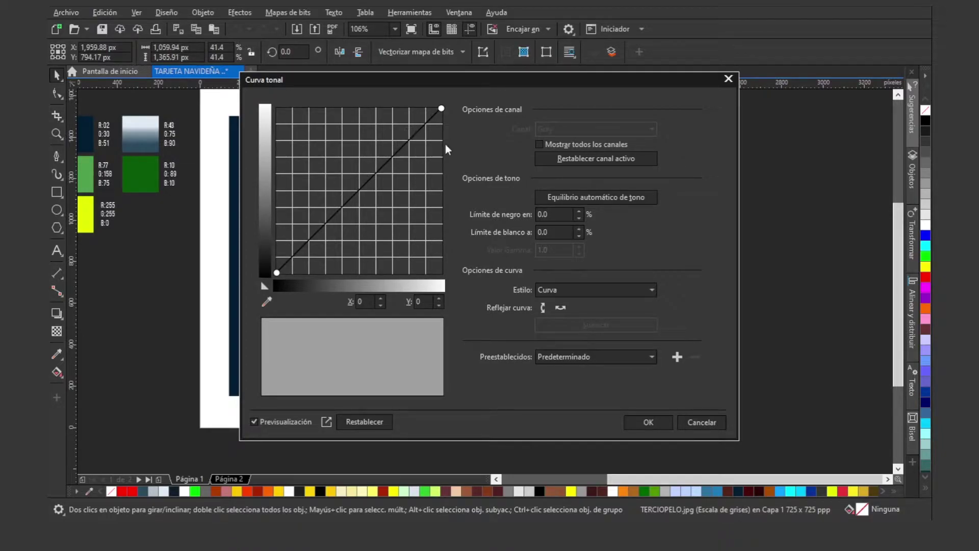
- Brighten the velvet texture with tone curve points at X 160, Y 245 and X 23, Y 29, and apply the adjustment
{"action": "left_click_drag", "start_coordinate": [417, 132], "coordinate": [392, 120]}
{"action": "left_click_drag", "start_coordinate": [436, 85], "coordinate": [305, 40]}
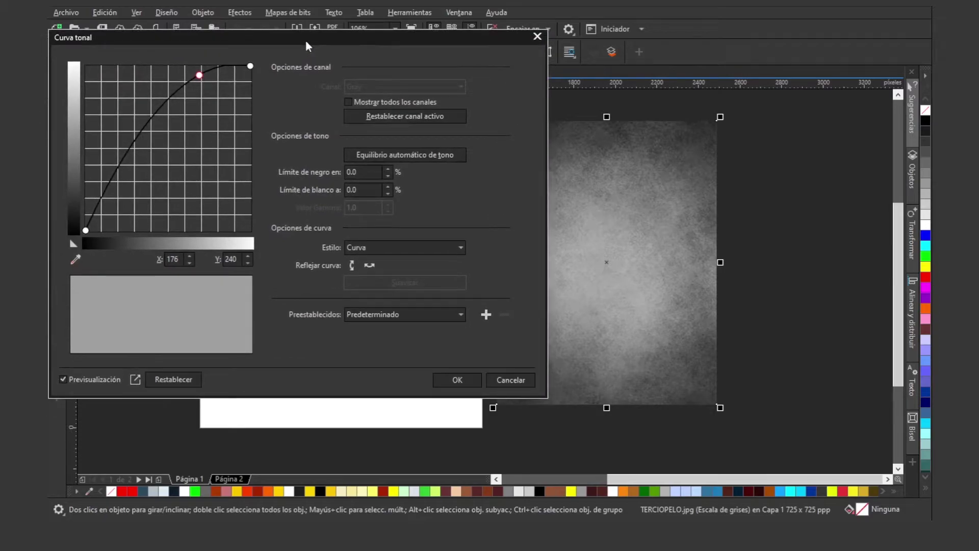
{"action": "mouse_move", "coordinate": [96, 207]}
{"action": "left_mouse_down"}
{"action": "mouse_move", "coordinate": [91, 220]}
{"action": "mouse_move", "coordinate": [108, 217]}
{"action": "mouse_move", "coordinate": [101, 212]}
{"action": "left_mouse_up"}
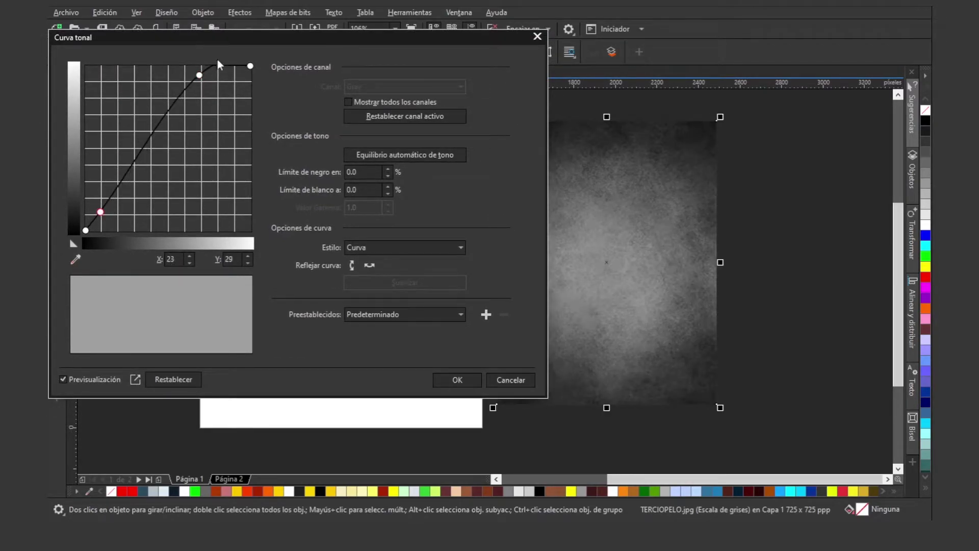
{"action": "left_click_drag", "start_coordinate": [202, 76], "coordinate": [193, 76]}
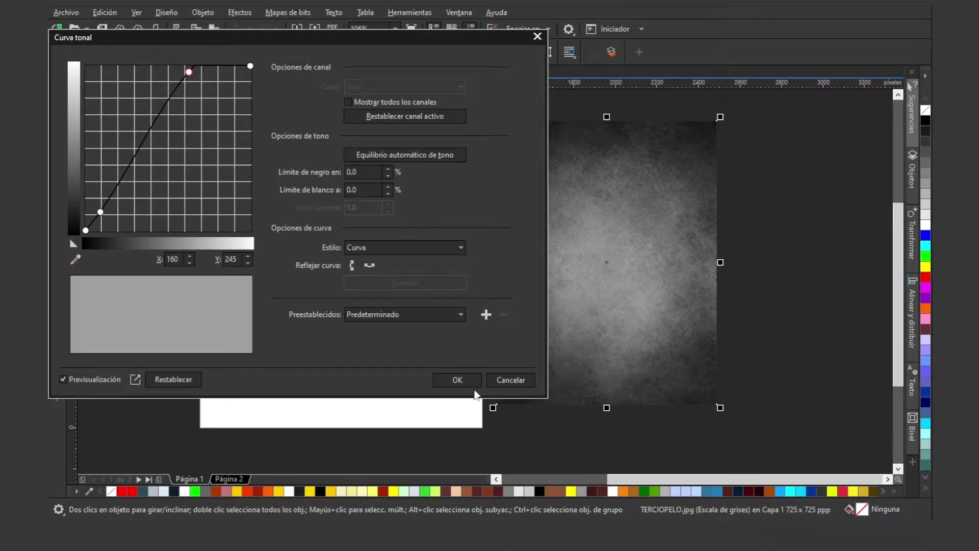
{"action": "left_click", "coordinate": [472, 383]}
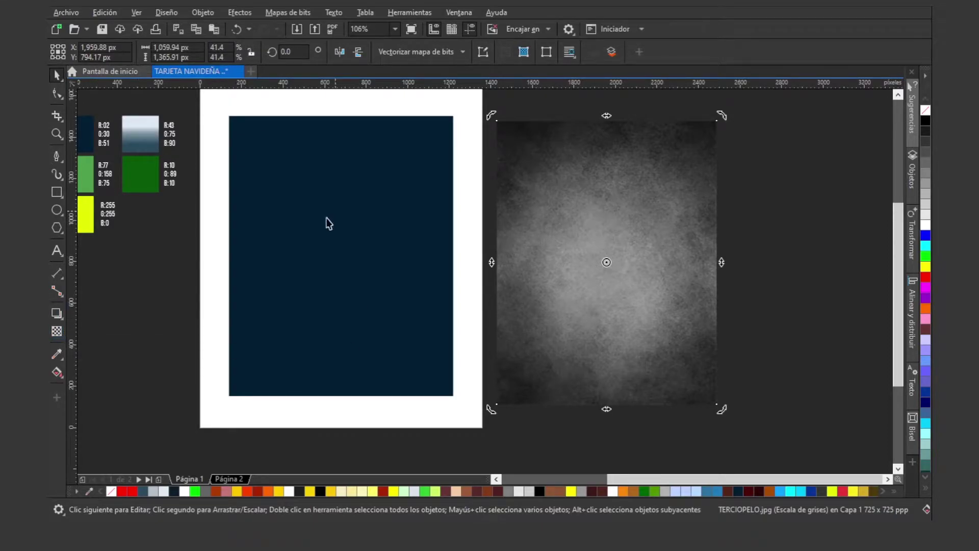
- Give the velvet texture a uniform transparency of 0 with the Luminosidad merge mode
{"action": "left_click", "coordinate": [57, 336]}
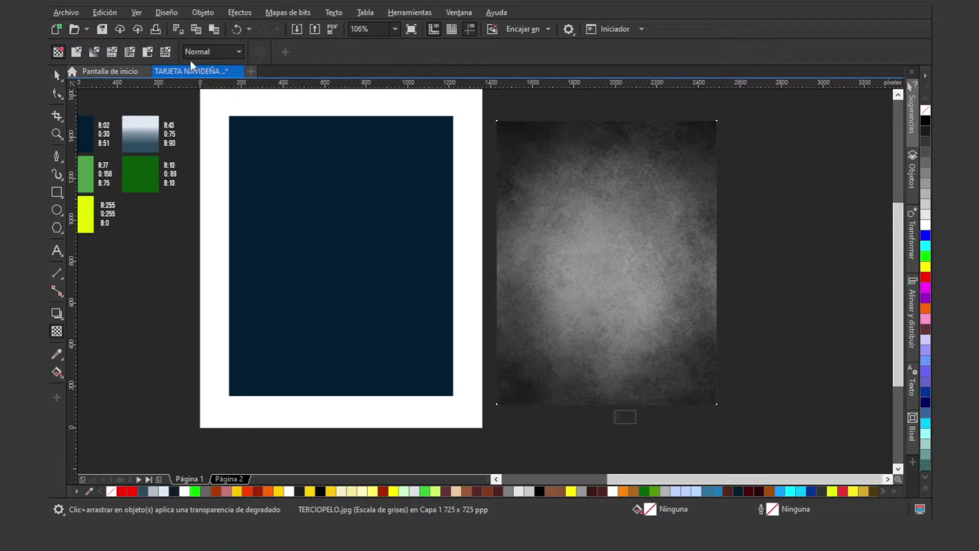
{"action": "left_click", "coordinate": [76, 51]}
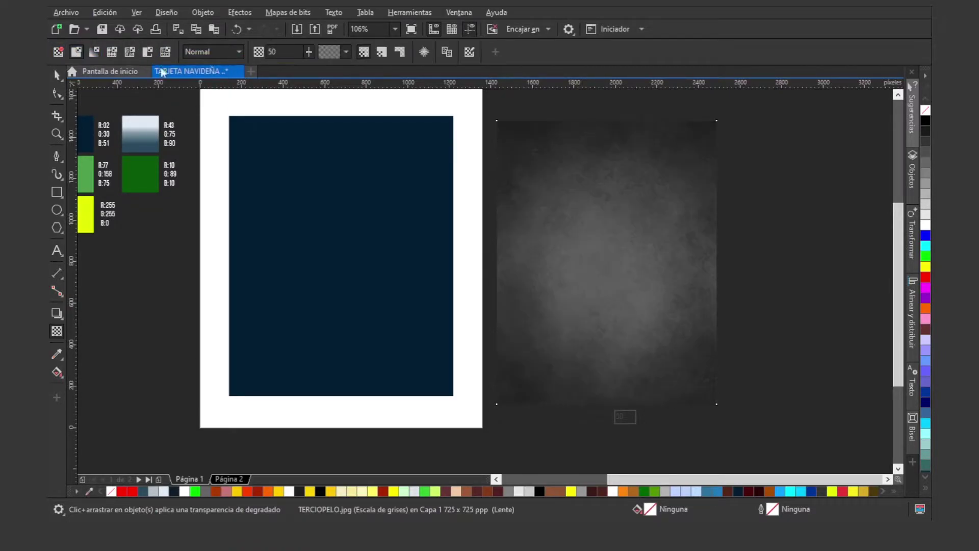
{"action": "left_click", "coordinate": [238, 51]}
{"action": "left_click", "coordinate": [224, 213]}
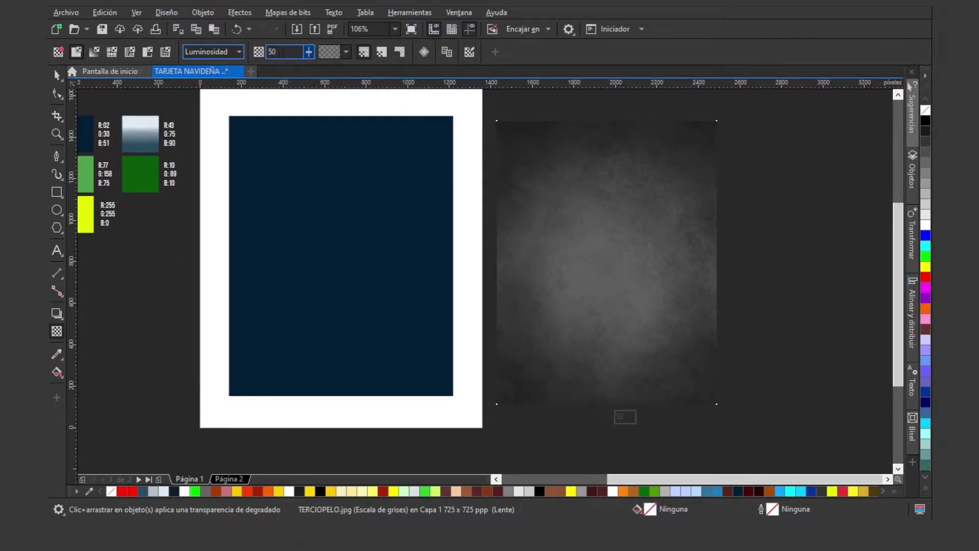
{"action": "type", "text": "0"}
{"action": "key", "text": "Return"}
- Try the velvet texture directly on top of the navy rectangle, and undo the move
{"action": "left_click", "coordinate": [57, 75]}
{"action": "left_click_drag", "start_coordinate": [695, 296], "coordinate": [428, 291]}
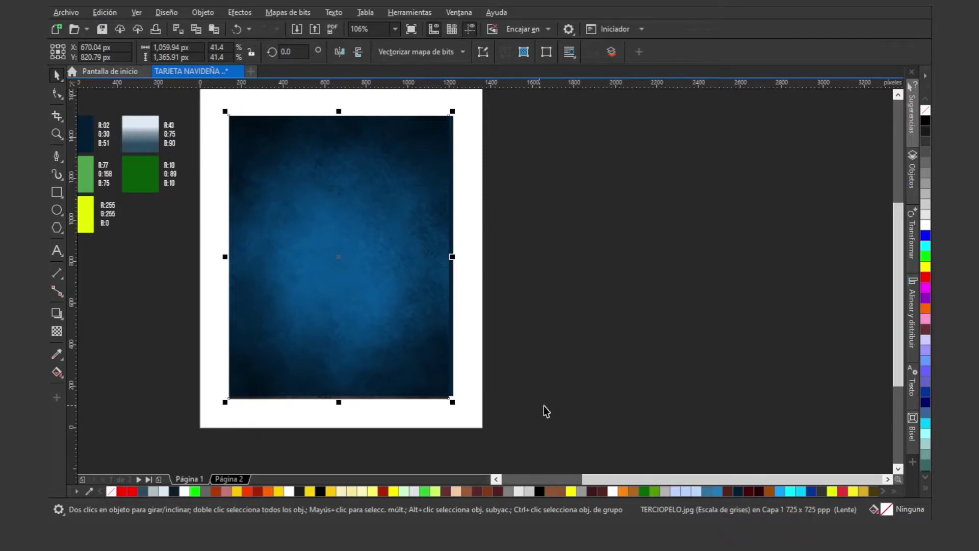
{"action": "key", "text": "ctrl+z"}
- Enlarge the velvet texture to about 1124 × 1448 px and PowerClip it inside the navy rectangle
{"action": "left_click_drag", "start_coordinate": [723, 406], "coordinate": [728, 415]}
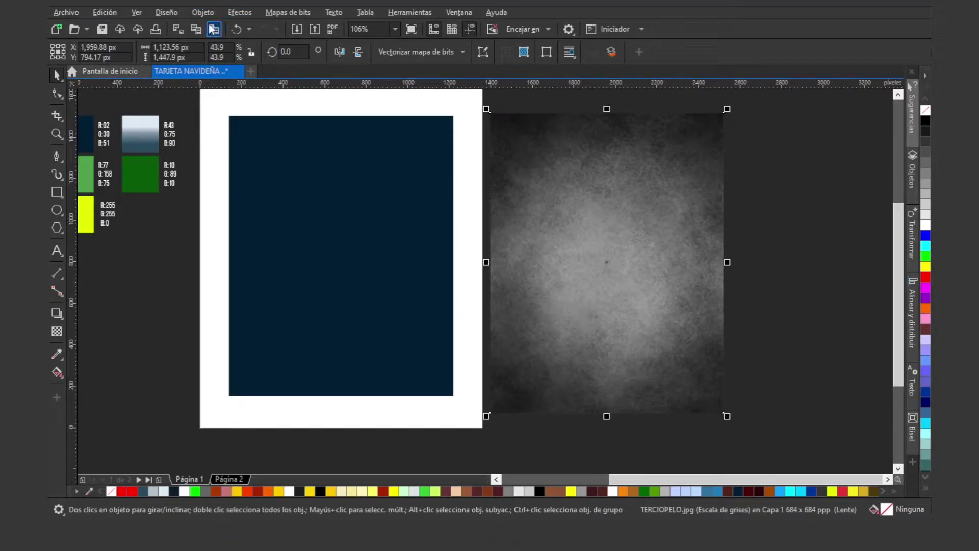
{"action": "left_click", "coordinate": [198, 12]}
{"action": "mouse_move", "coordinate": [220, 59]}
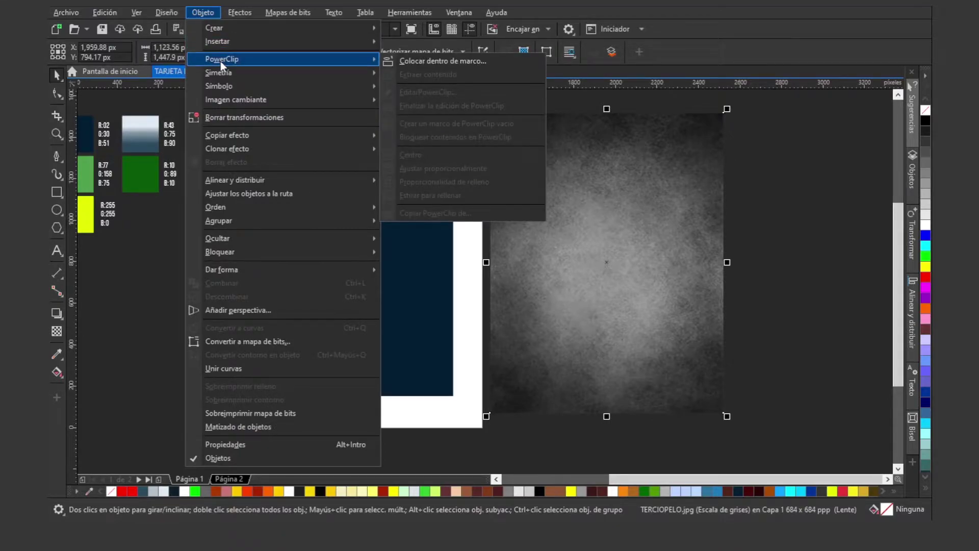
{"action": "left_click", "coordinate": [475, 59]}
{"action": "left_click", "coordinate": [299, 225]}
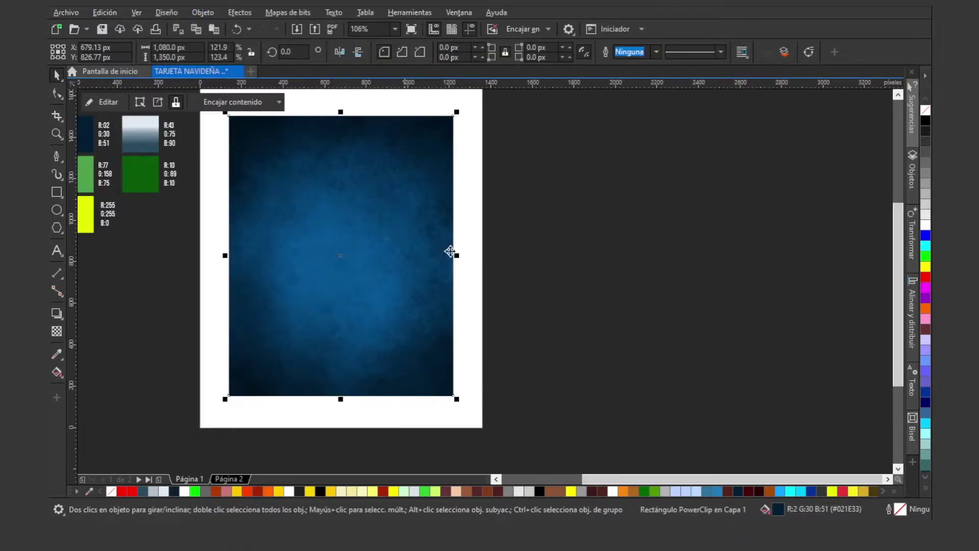
{"action": "left_click", "coordinate": [574, 272]}
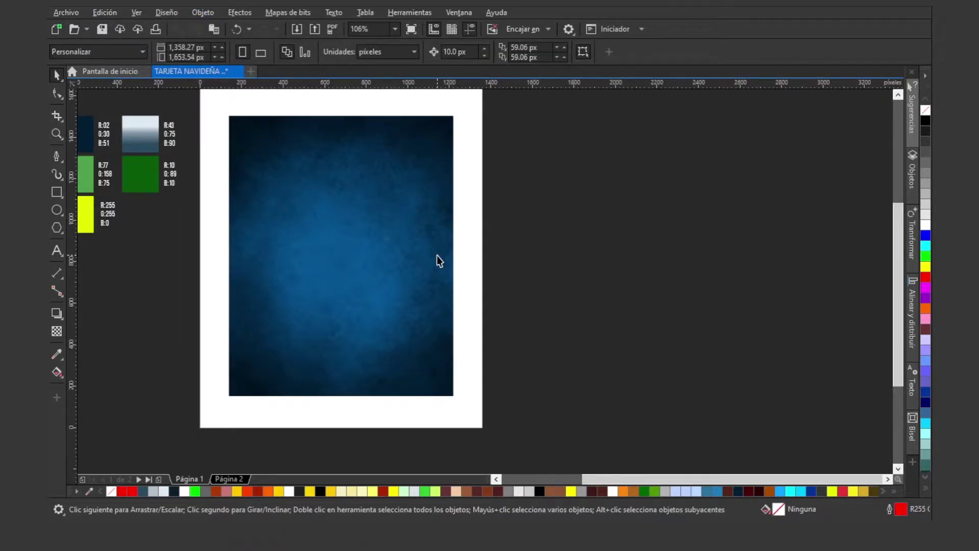
- Undo and redo the texture's PowerClip to compare the card with and without it, and undo it once more
{"action": "key", "text": "ctrl+z"}
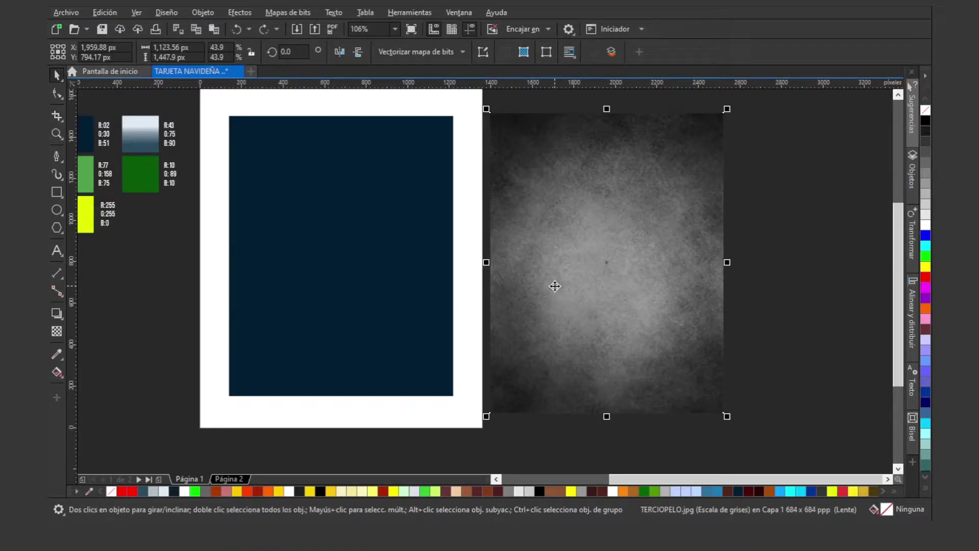
{"action": "key", "text": "Escape"}
{"action": "key", "text": "ctrl+shift+z"}
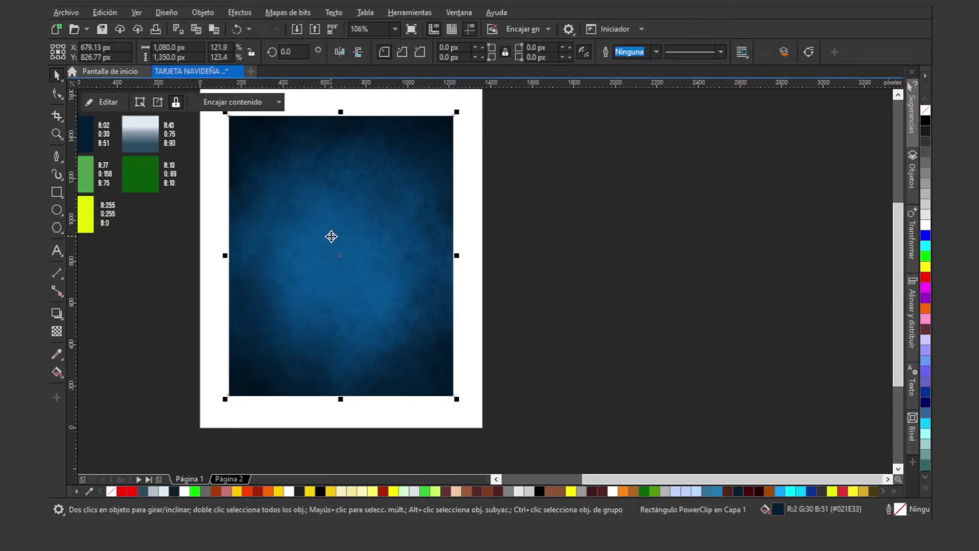
{"action": "left_click", "coordinate": [525, 247]}
{"action": "key", "text": "z"}
{"action": "right_click", "coordinate": [424, 237]}
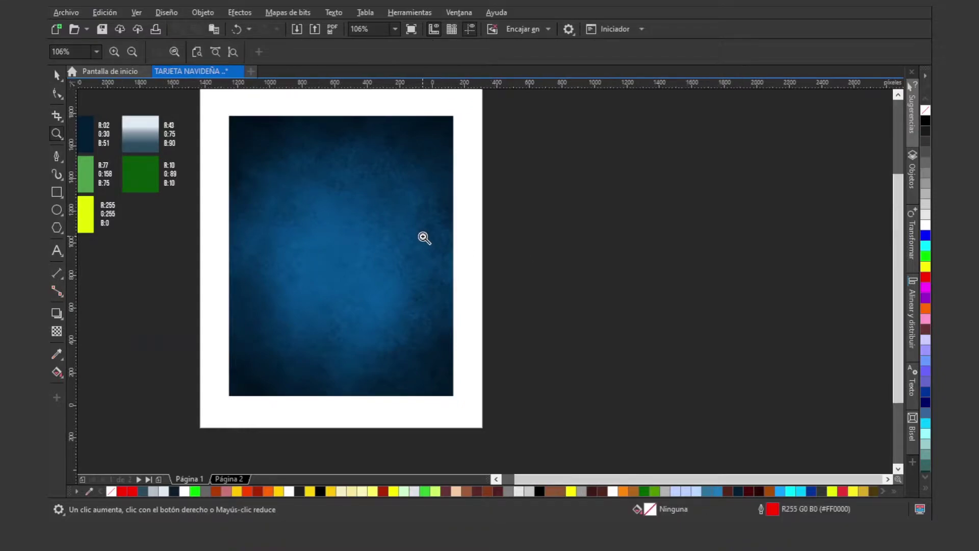
{"action": "key", "text": "space"}
{"action": "key", "text": "ctrl+z"}
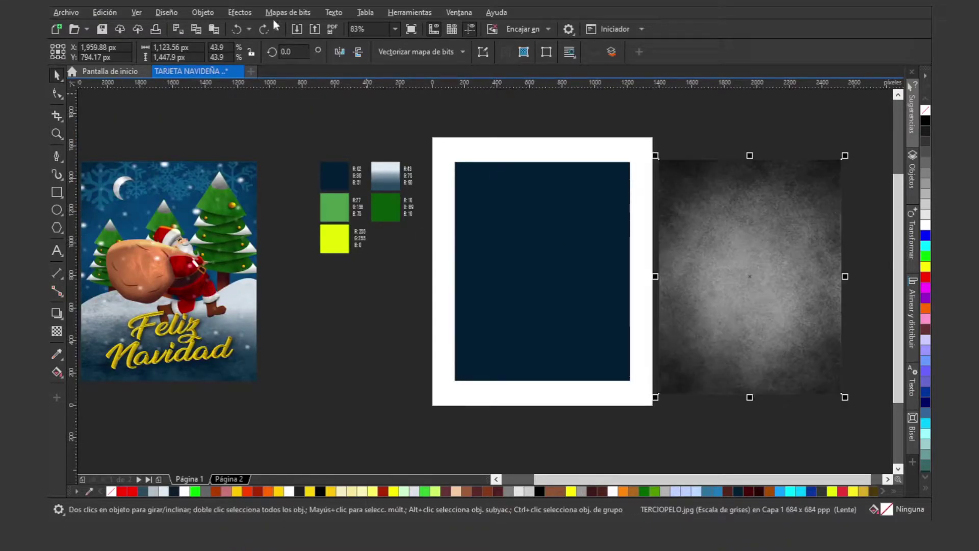
- Place the velvet texture back inside the navy rectangle as PowerClip content
{"action": "left_click", "coordinate": [203, 12]}
{"action": "mouse_move", "coordinate": [225, 60]}
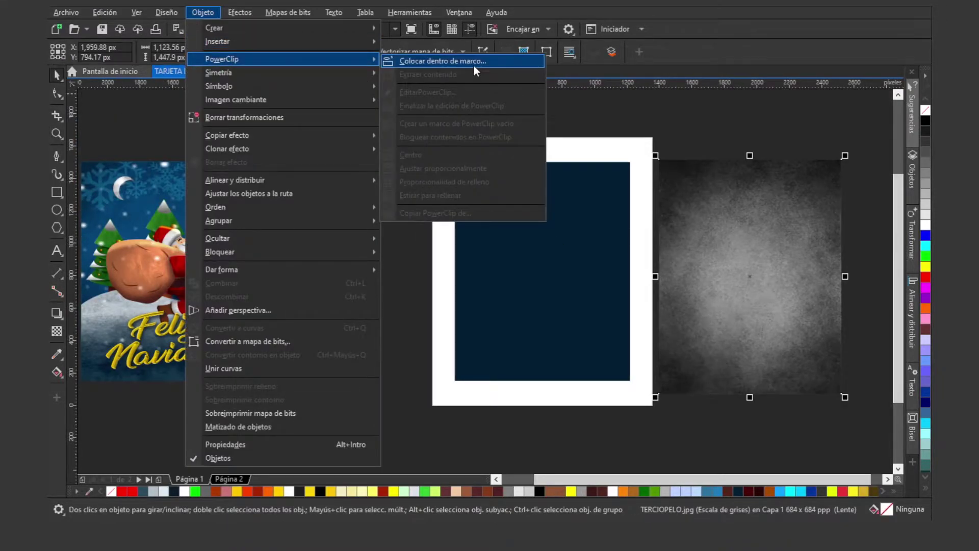
{"action": "left_click", "coordinate": [473, 62]}
{"action": "left_click", "coordinate": [508, 243]}
{"action": "left_click", "coordinate": [758, 256]}
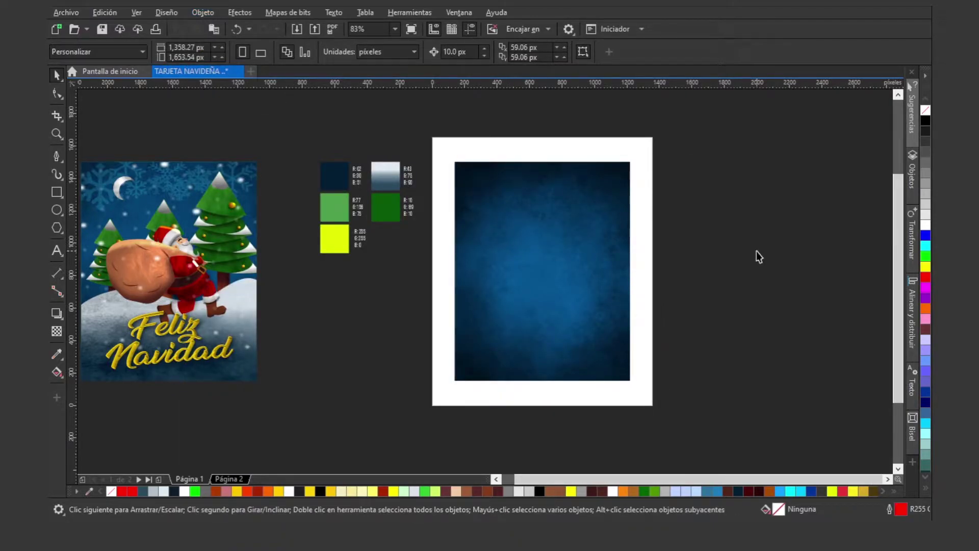
- Draw a rectangle about 1484 × 787 px across the lower half of the page, fill it white and remove its outline
{"action": "key", "text": "z"}
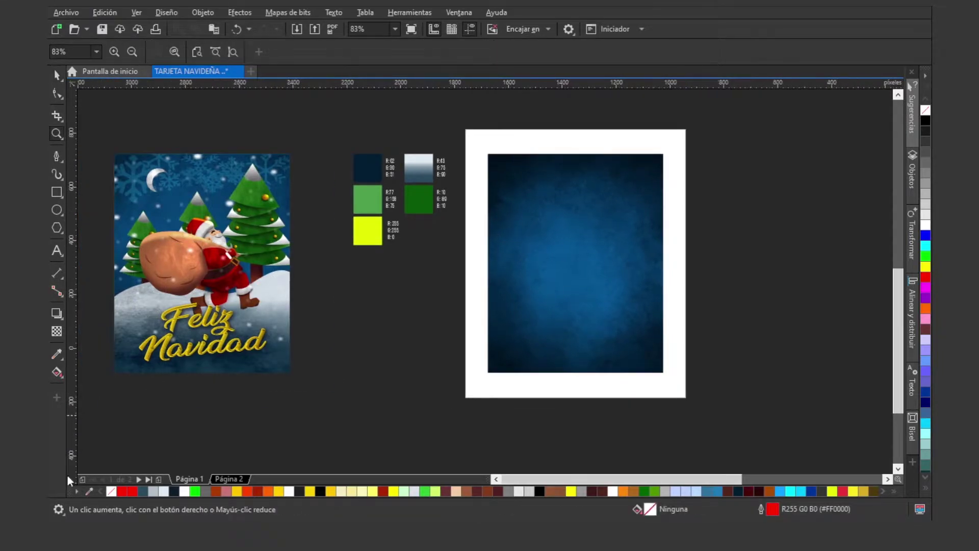
{"action": "right_click", "coordinate": [451, 186]}
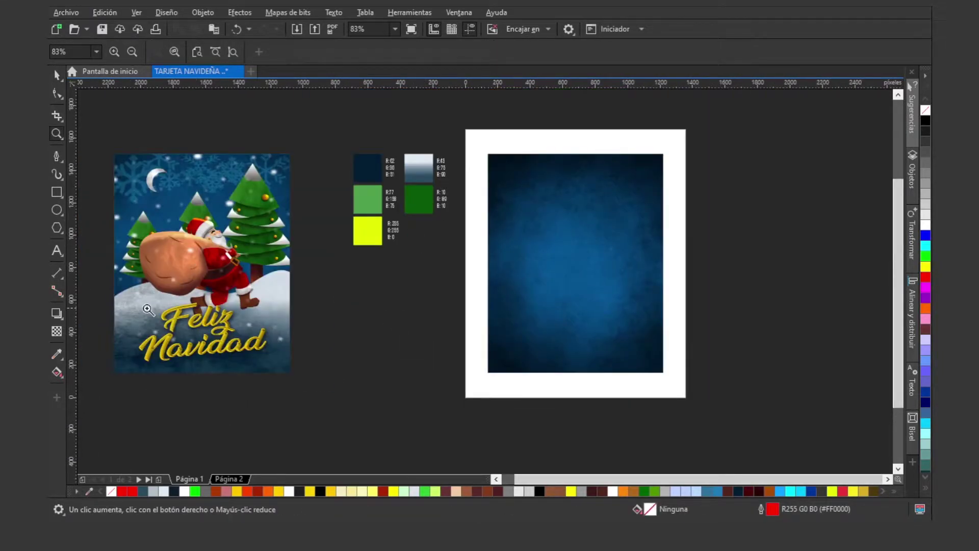
{"action": "key", "text": "space"}
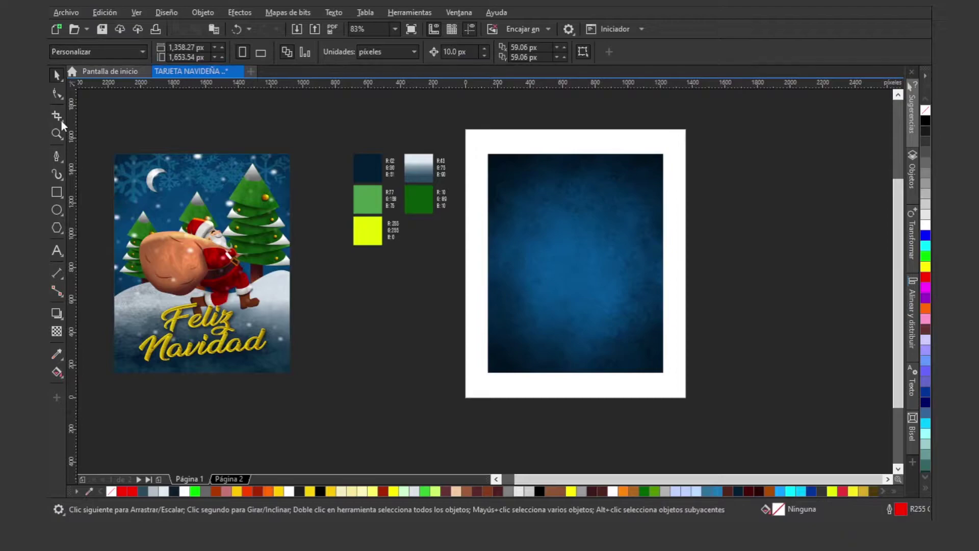
{"action": "left_click", "coordinate": [65, 193]}
{"action": "left_click_drag", "start_coordinate": [456, 268], "coordinate": [698, 395]}
{"action": "key", "text": "space"}
{"action": "left_click", "coordinate": [925, 224]}
{"action": "key", "text": "z"}
{"action": "left_click_drag", "start_coordinate": [343, 195], "coordinate": [844, 476]}
{"action": "key", "text": "space"}
{"action": "right_click", "coordinate": [926, 112]}
- Apply a vertical linear gradient to the white rectangle, running from white at the top to mid gray at the bottom
{"action": "key", "text": "g"}
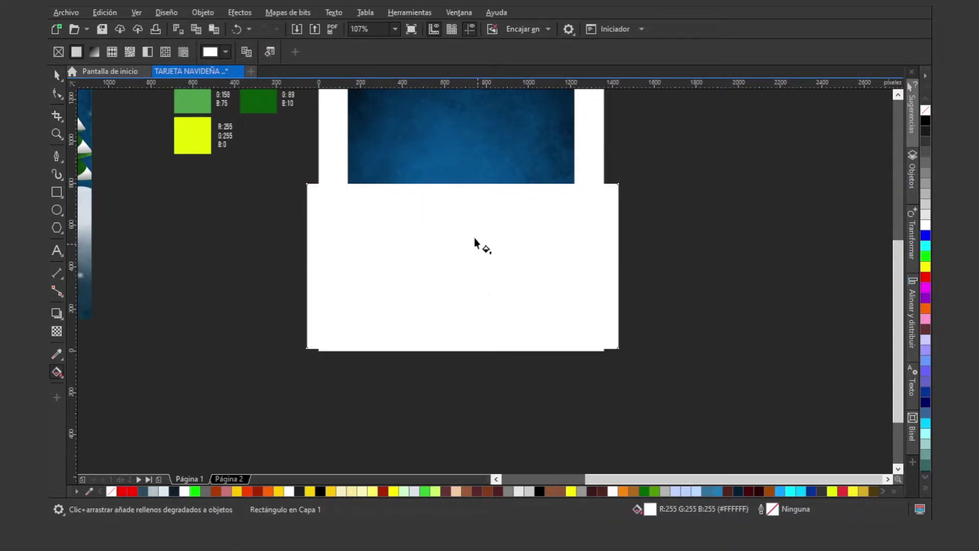
{"action": "left_click_drag", "start_coordinate": [459, 195], "coordinate": [464, 329]}
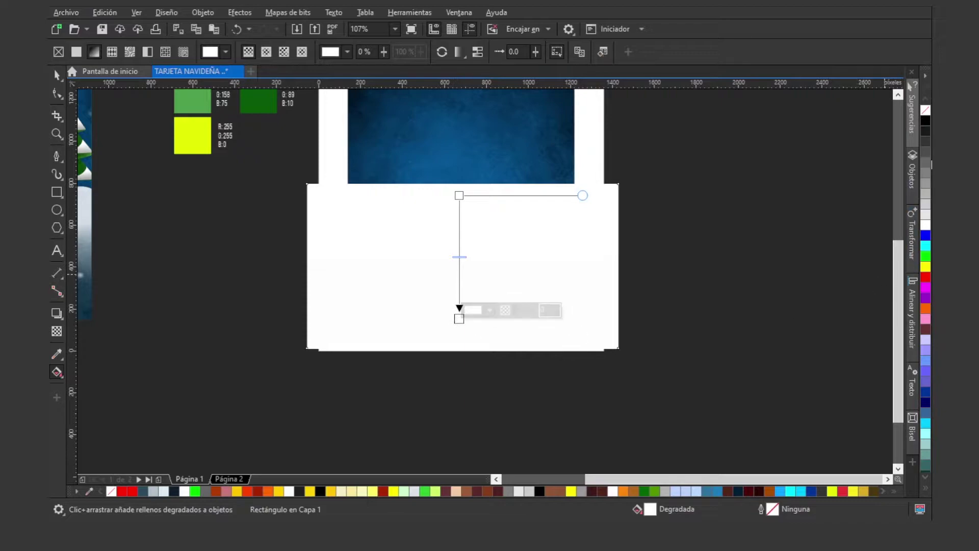
{"action": "left_click", "coordinate": [926, 178]}
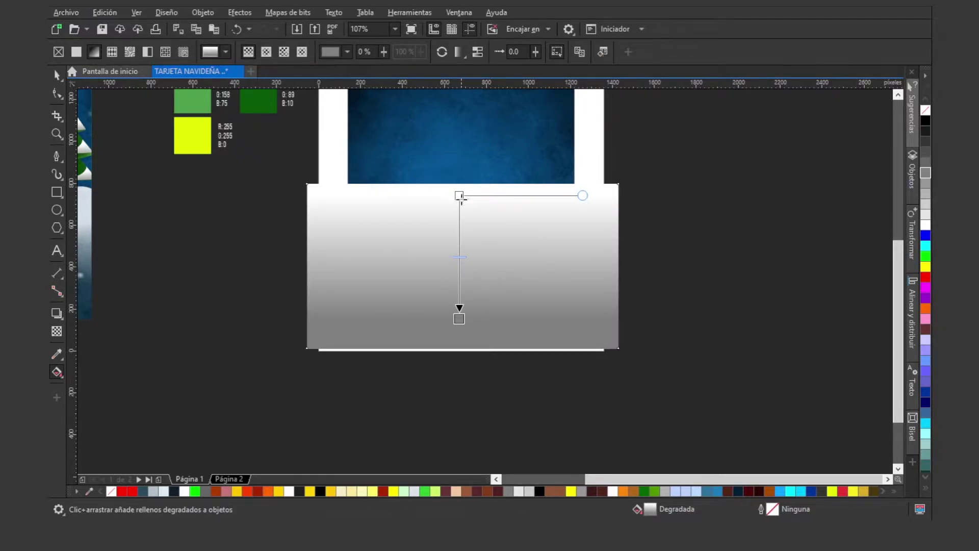
{"action": "key", "text": "space"}
- Copy the pale-to-slate-blue gradient fill from the reference color swatch onto the lower rectangle
{"action": "scroll", "coordinate": [433, 293], "scroll_direction": "down", "scroll_amount": 1}
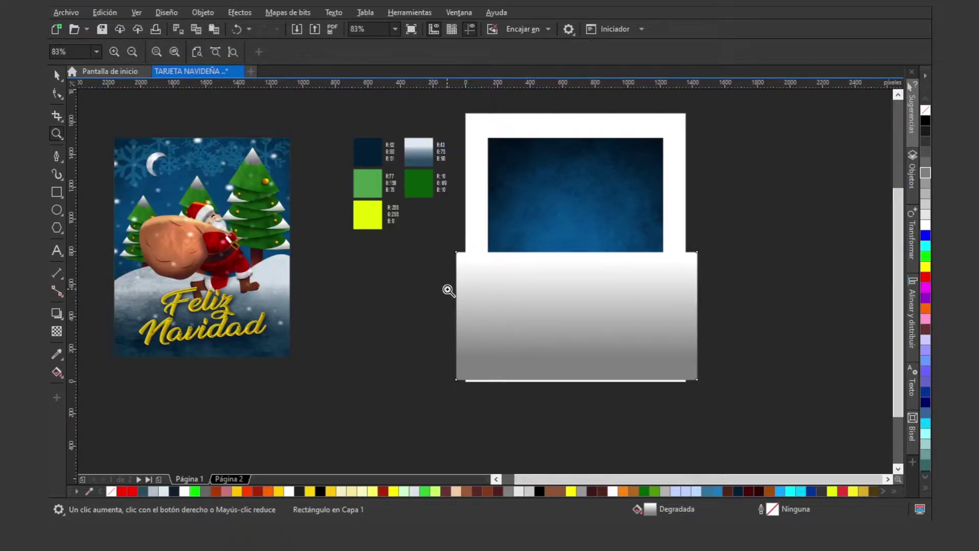
{"action": "key", "text": "z"}
{"action": "left_click_drag", "start_coordinate": [384, 131], "coordinate": [498, 206]}
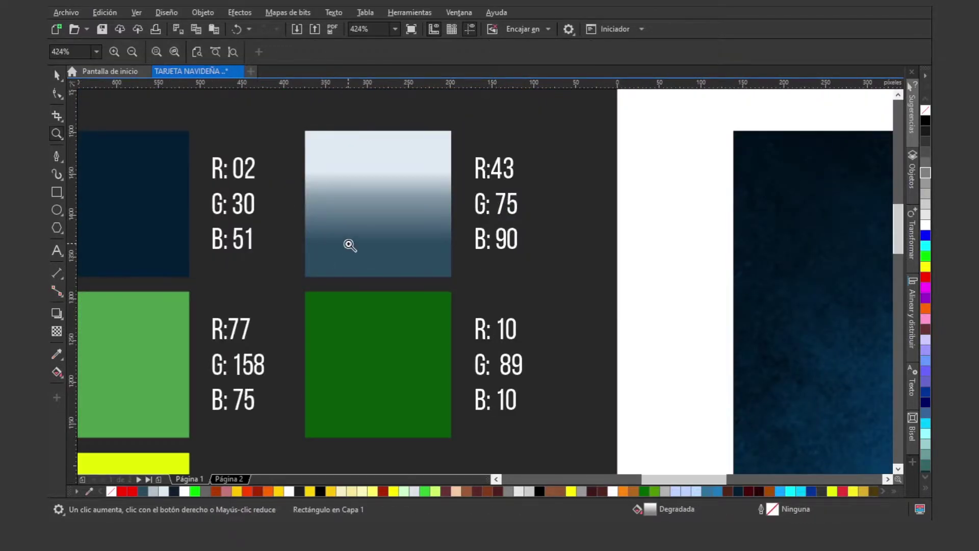
{"action": "right_click", "coordinate": [367, 221]}
{"action": "key", "text": "space"}
{"action": "mouse_move", "coordinate": [418, 153]}
{"action": "left_mouse_down"}
{"action": "mouse_move", "coordinate": [531, 299]}
{"action": "mouse_move", "coordinate": [549, 306]}
{"action": "left_mouse_up"}
{"action": "key", "text": "z"}
{"action": "left_click_drag", "start_coordinate": [417, 208], "coordinate": [821, 456]}
{"action": "key", "text": "space"}
{"action": "key", "text": "g"}
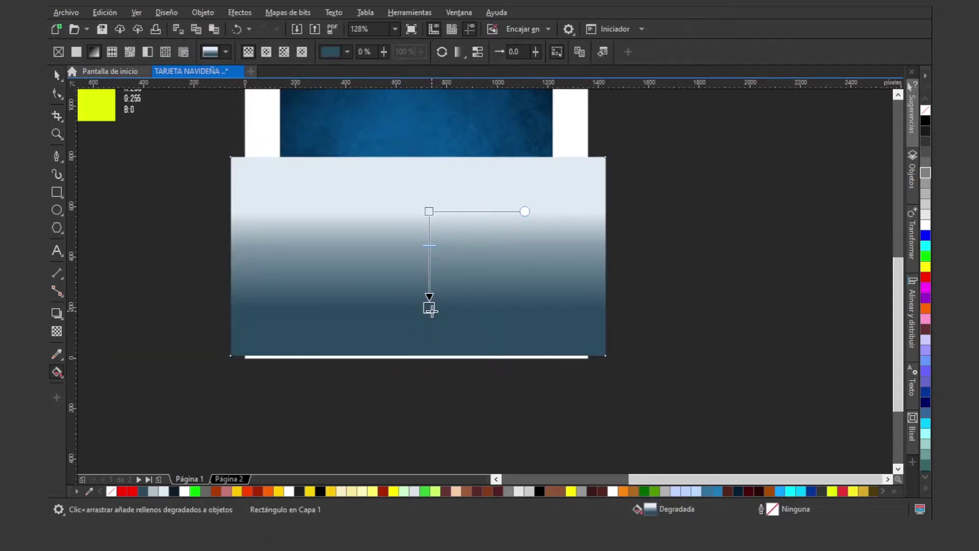
- Stretch the gradient rectangle downward past the page's bottom edge to a height of about 840 px
{"action": "key", "text": "z"}
{"action": "right_click", "coordinate": [395, 276]}
{"action": "key", "text": "space"}
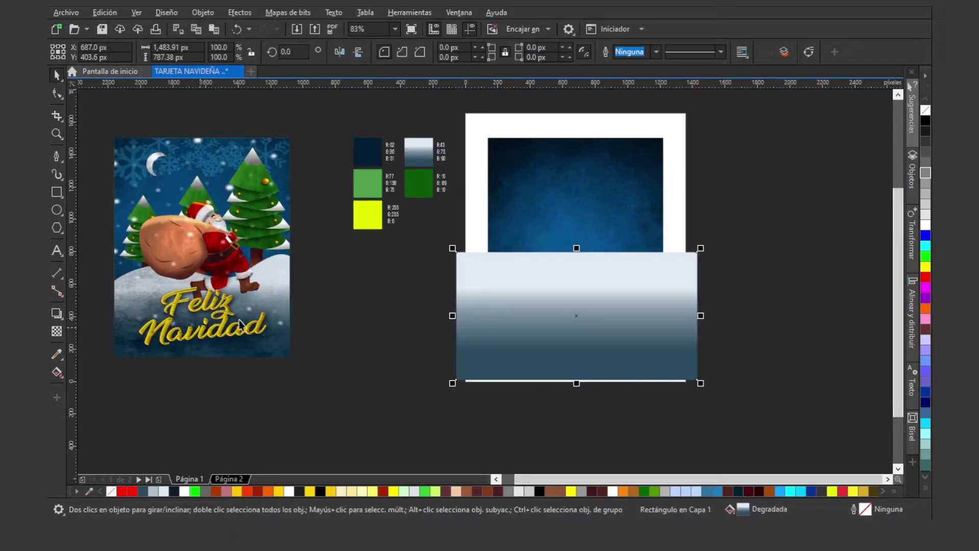
{"action": "left_click_drag", "start_coordinate": [576, 383], "coordinate": [576, 392]}
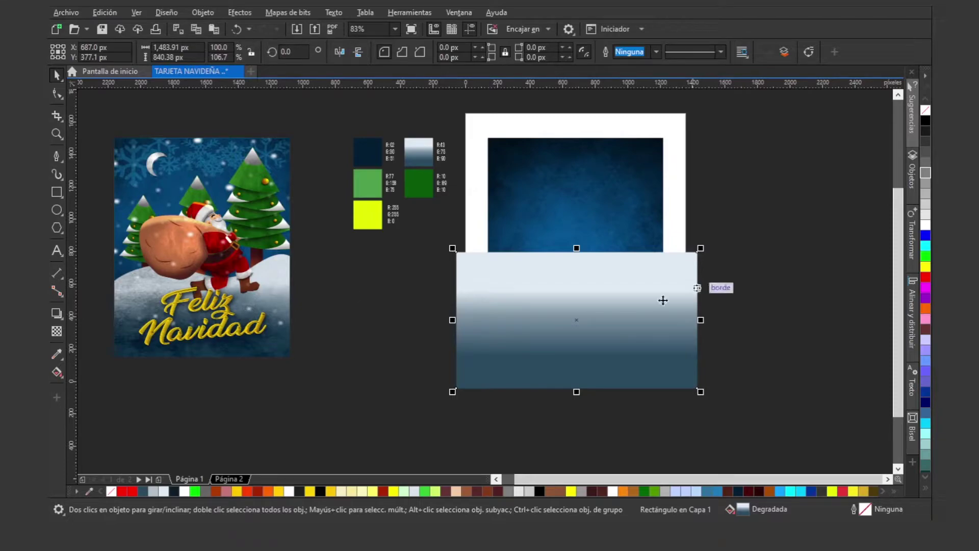
- Try rounding all corners of the gradient rectangle to about 420 px, and undo the rounding
{"action": "left_click", "coordinate": [64, 97]}
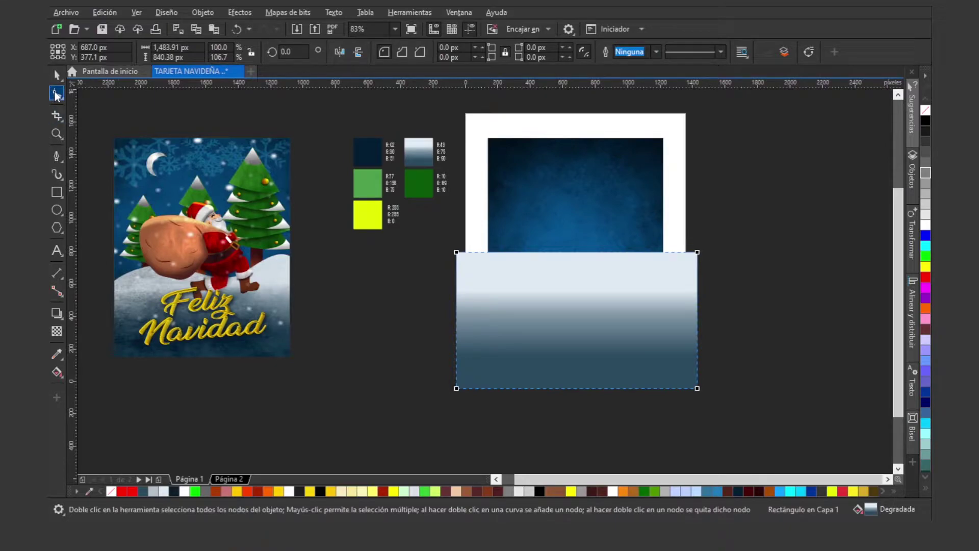
{"action": "left_click_drag", "start_coordinate": [696, 253], "coordinate": [564, 307]}
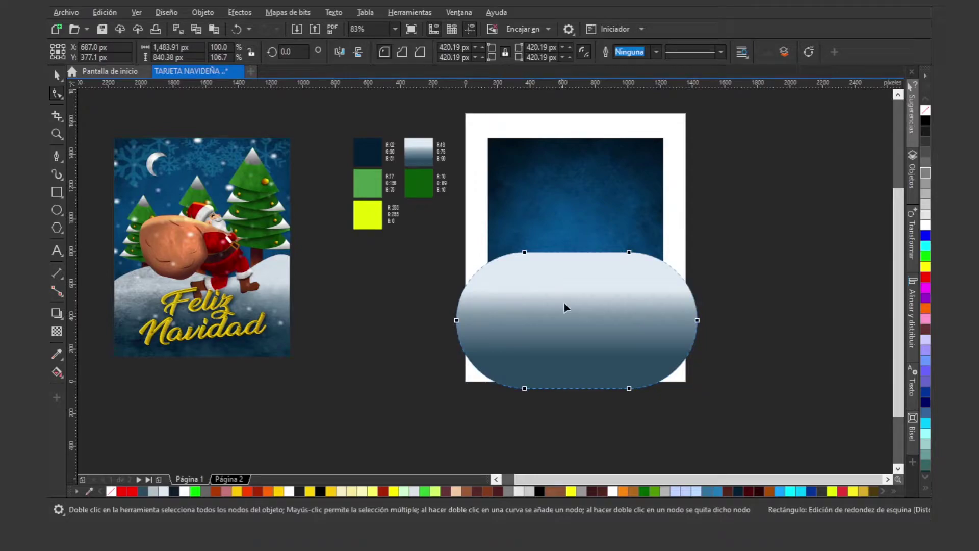
{"action": "key", "text": "ctrl+z"}
{"action": "key", "text": "space"}
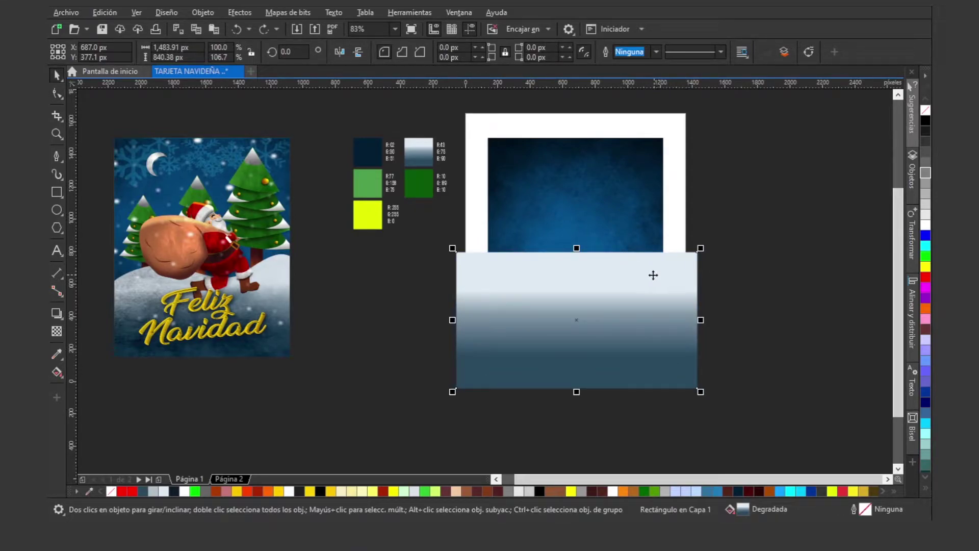
- Convert the gradient rectangle to curves
{"action": "right_click", "coordinate": [588, 270]}
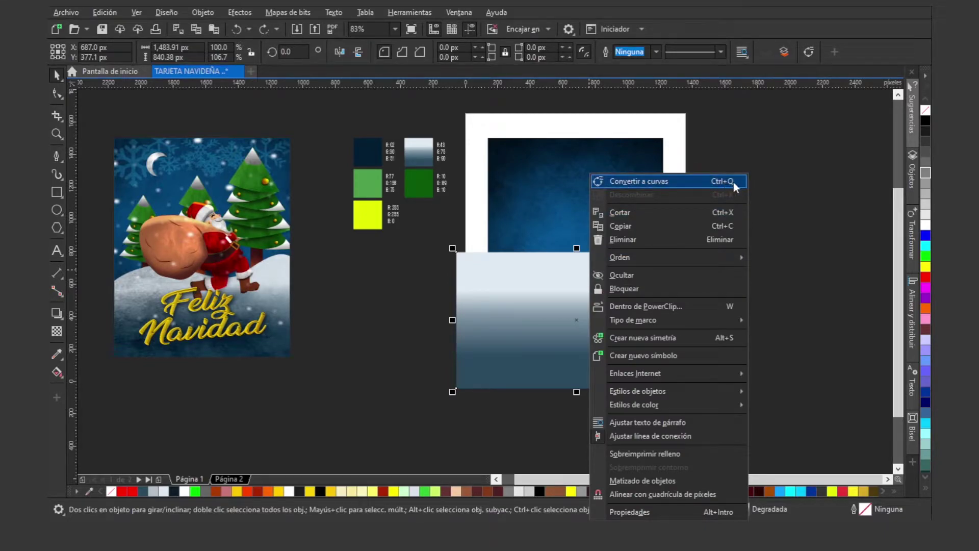
{"action": "left_click", "coordinate": [650, 182]}
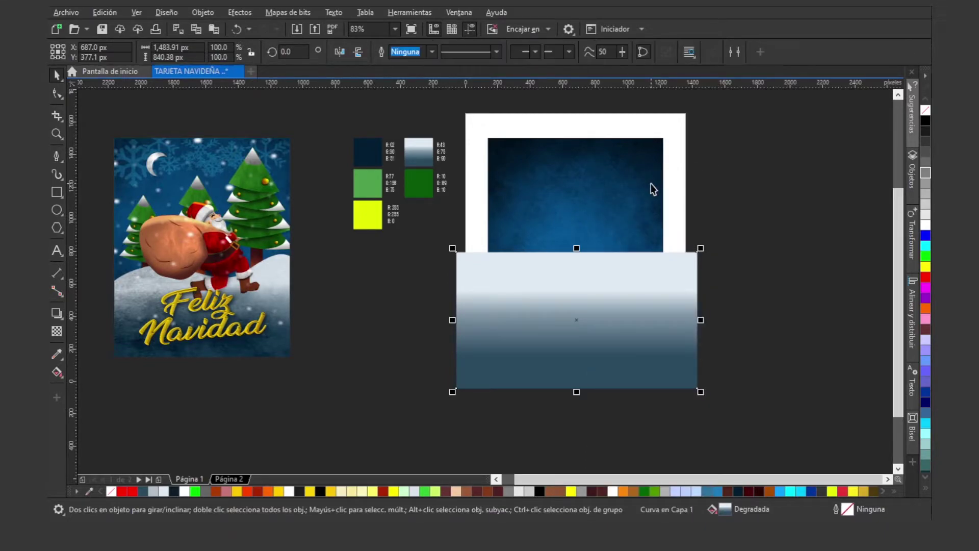
- Try pulling the rectangle's two upper corner nodes inward and down, and undo both moves
{"action": "left_click", "coordinate": [57, 97]}
{"action": "left_click", "coordinate": [60, 98]}
{"action": "left_click_drag", "start_coordinate": [697, 252], "coordinate": [593, 352]}
{"action": "left_click_drag", "start_coordinate": [456, 252], "coordinate": [496, 338]}
{"action": "key", "text": "ctrl+z"}
{"action": "key", "text": "ctrl+z"}
- Convert the gradient shape's upper edge to a curve and bend it into a gentle wave that dips on the left and rises on the right
{"action": "key", "text": "z"}
{"action": "left_click_drag", "start_coordinate": [392, 210], "coordinate": [859, 467]}
{"action": "key", "text": "space"}
{"action": "left_click", "coordinate": [60, 92]}
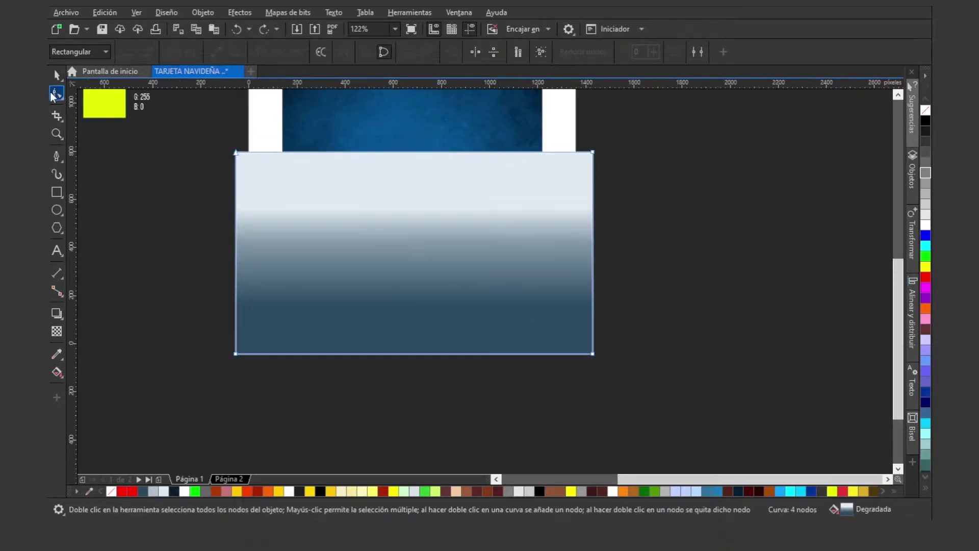
{"action": "right_click", "coordinate": [412, 151]}
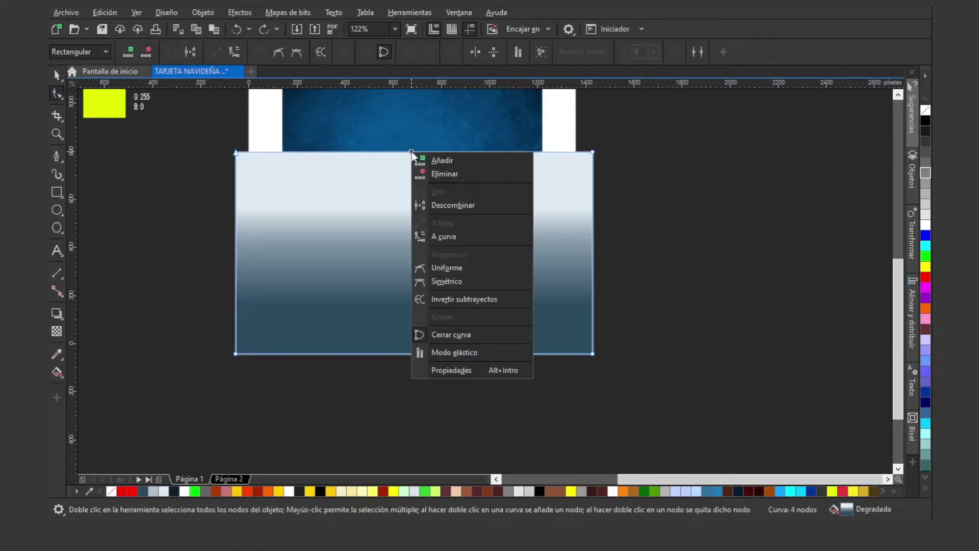
{"action": "left_click", "coordinate": [455, 236]}
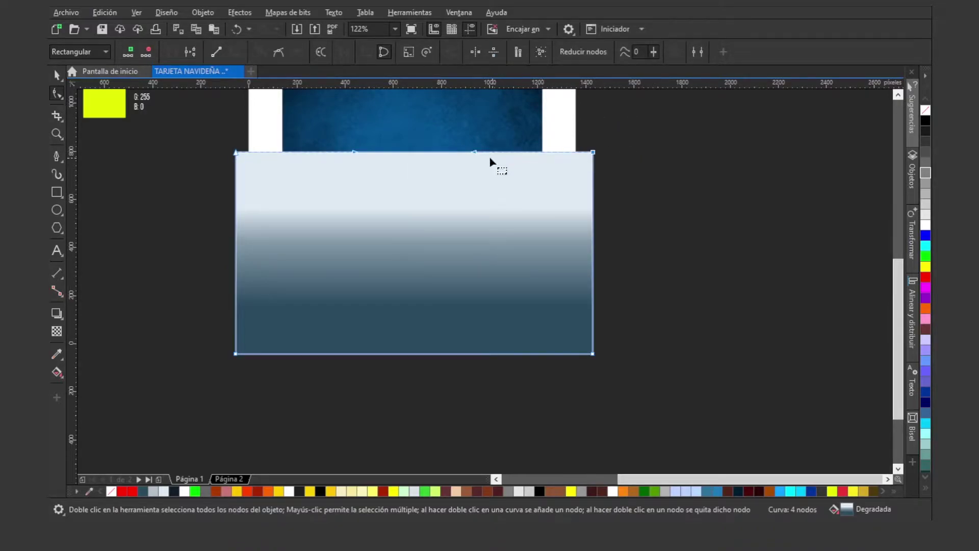
{"action": "left_click_drag", "start_coordinate": [475, 152], "coordinate": [472, 108]}
{"action": "left_click_drag", "start_coordinate": [352, 151], "coordinate": [351, 174]}
- Add a node at the middle of the wavy upper edge and raise the curve on both sides to form two snow hills
{"action": "double_click", "coordinate": [418, 145]}
{"action": "key", "text": "z"}
{"action": "right_click", "coordinate": [405, 176]}
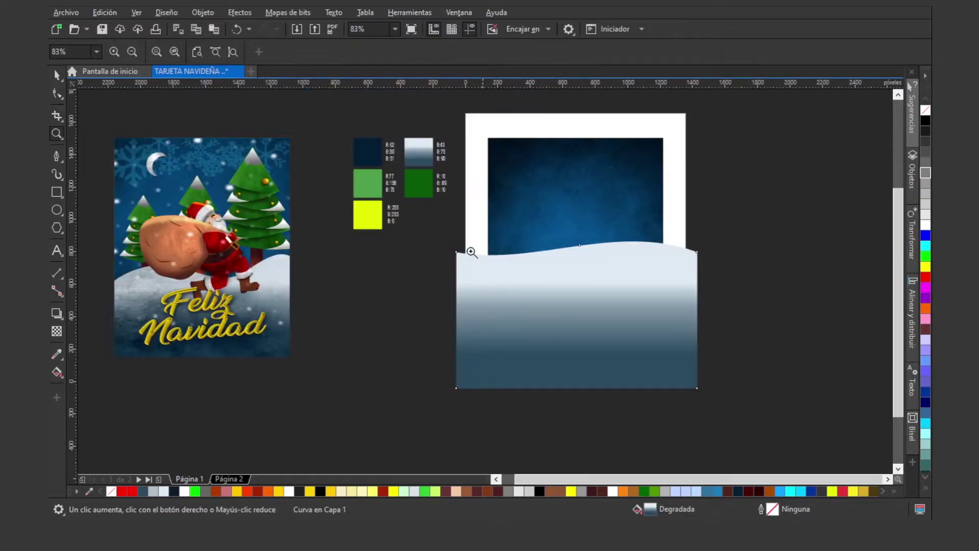
{"action": "left_click_drag", "start_coordinate": [374, 158], "coordinate": [884, 392]}
{"action": "key", "text": "space"}
{"action": "left_click", "coordinate": [59, 94]}
{"action": "left_click", "coordinate": [407, 235]}
{"action": "left_click_drag", "start_coordinate": [273, 255], "coordinate": [277, 207]}
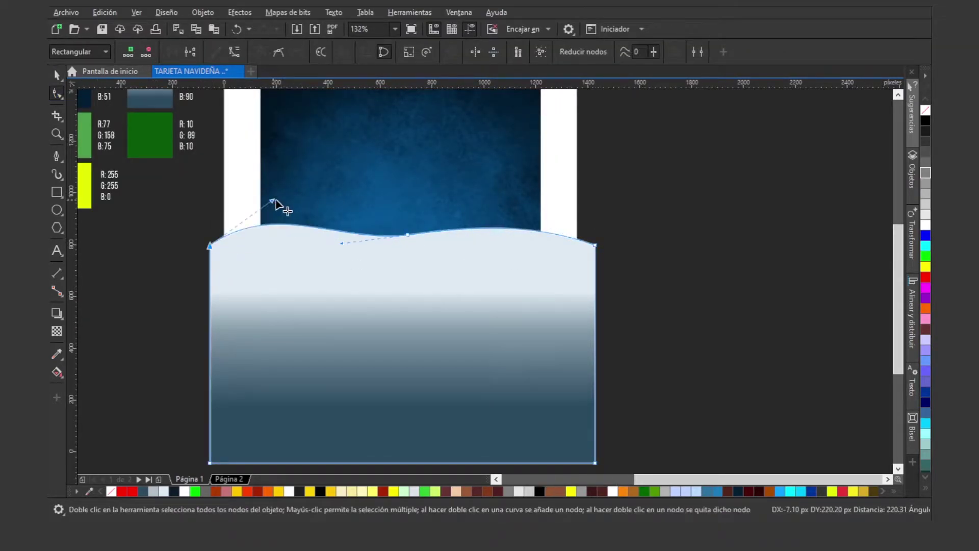
{"action": "left_click_drag", "start_coordinate": [470, 230], "coordinate": [503, 203]}
{"action": "key", "text": "z"}
{"action": "right_click", "coordinate": [483, 218]}
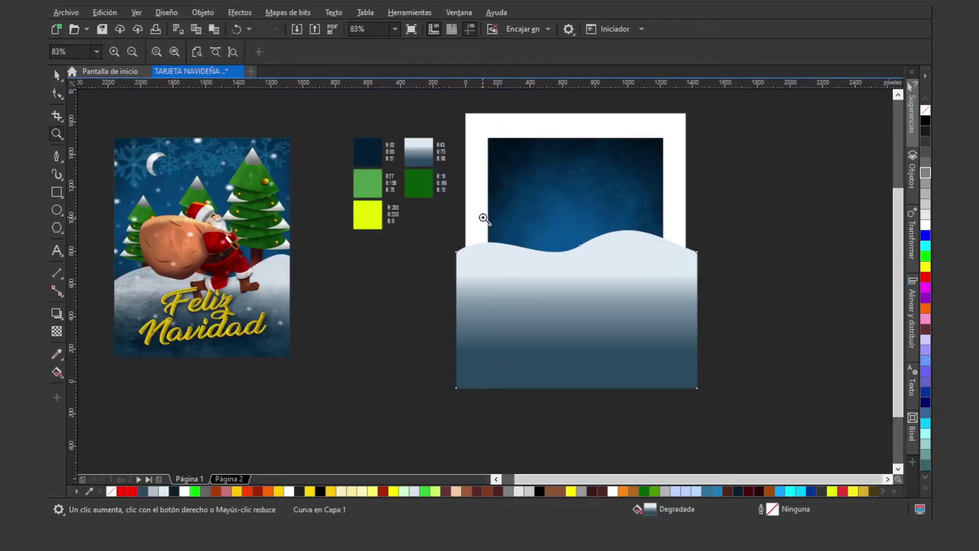
- Move the snow ground slightly down and resize it to about 1302 × 850 px so its base meets the page's lower edge
{"action": "key", "text": "space"}
{"action": "left_click_drag", "start_coordinate": [588, 297], "coordinate": [589, 311]}
{"action": "left_click", "coordinate": [780, 321]}
{"action": "left_click", "coordinate": [683, 314]}
{"action": "left_click_drag", "start_coordinate": [699, 321], "coordinate": [685, 321]}
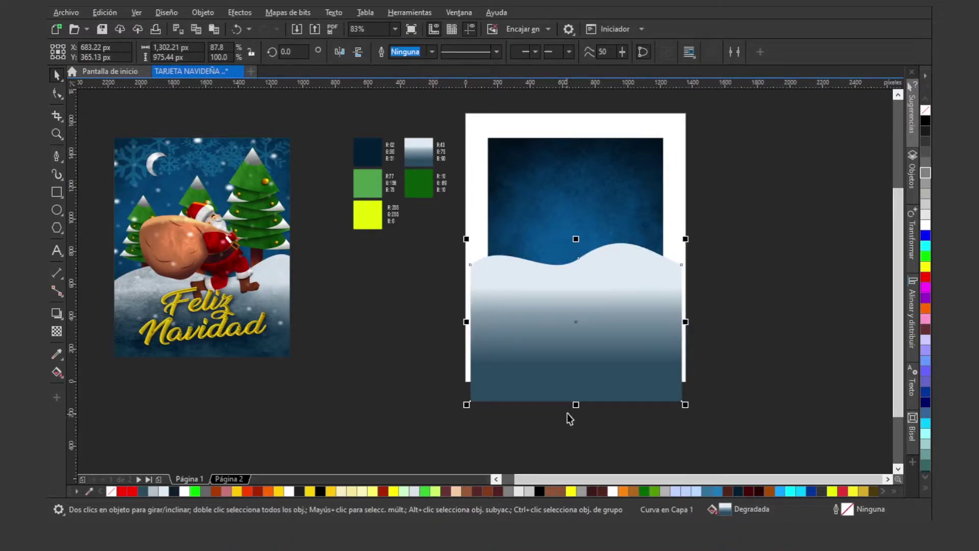
{"action": "left_click_drag", "start_coordinate": [575, 404], "coordinate": [575, 384]}
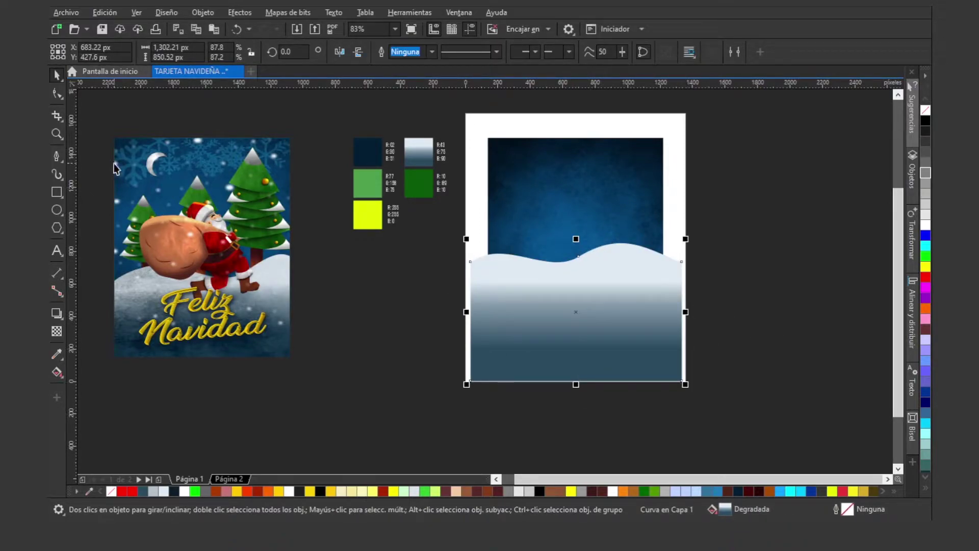
- Extend the middle node's right curve handle outward to broaden the right snow hill
{"action": "left_click", "coordinate": [57, 94]}
{"action": "left_click", "coordinate": [578, 256]}
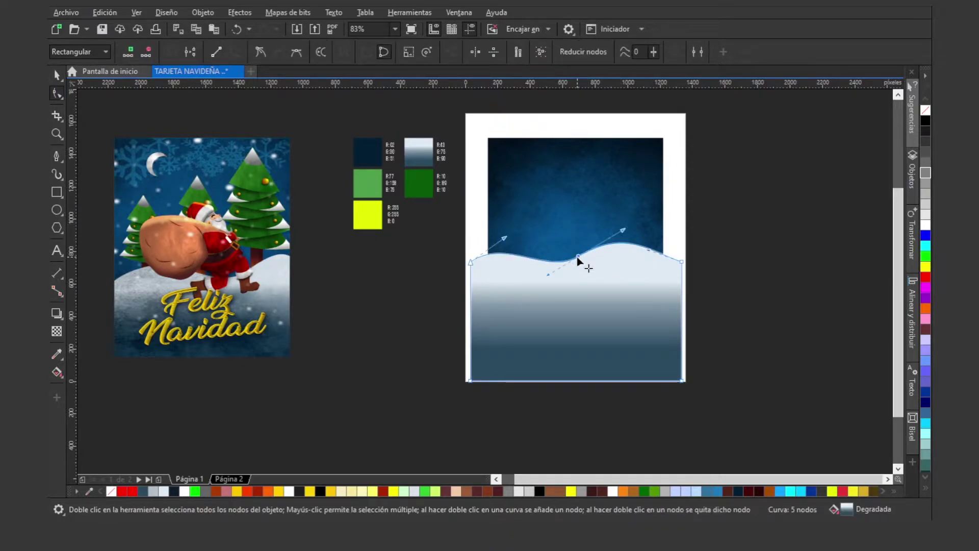
{"action": "left_click_drag", "start_coordinate": [623, 230], "coordinate": [646, 224]}
{"action": "left_click", "coordinate": [703, 272]}
{"action": "key", "text": "space"}
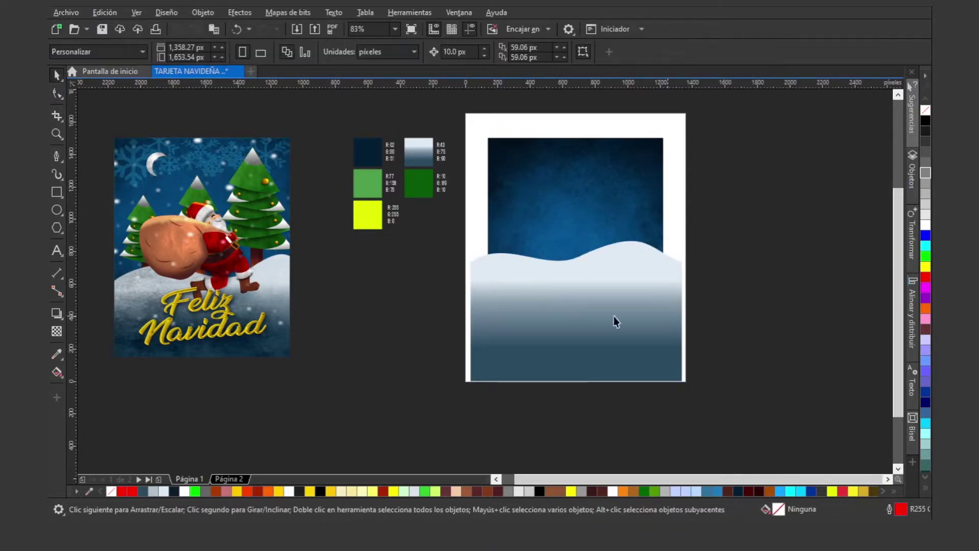
- Import the ROCA texture image and place it beside the page at about 1608 × 1018 px
{"action": "left_click", "coordinate": [61, 11]}
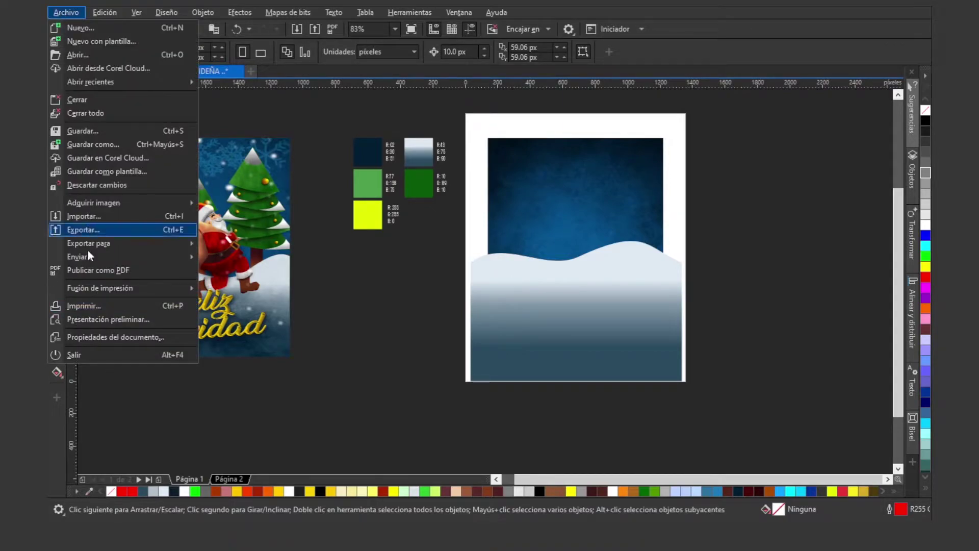
{"action": "left_click", "coordinate": [86, 216]}
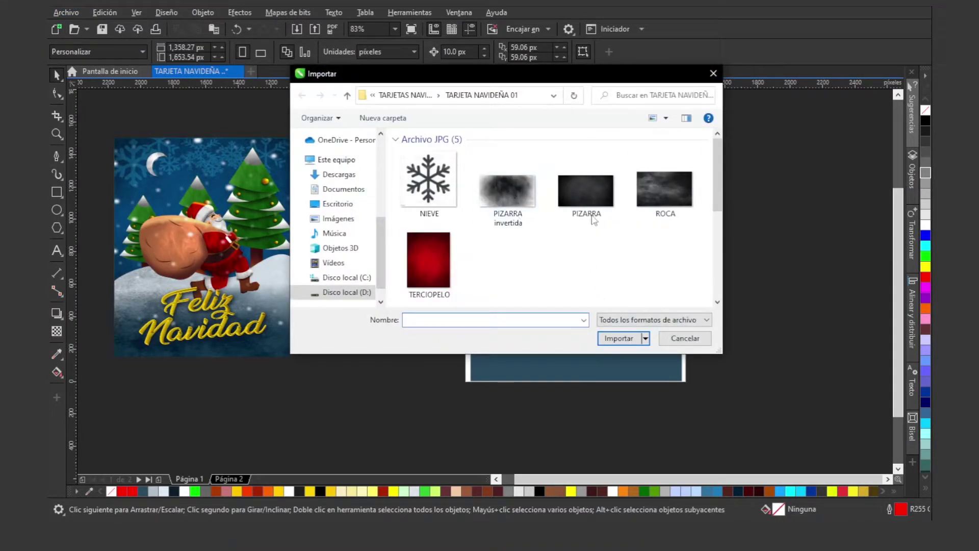
{"action": "left_click", "coordinate": [664, 185]}
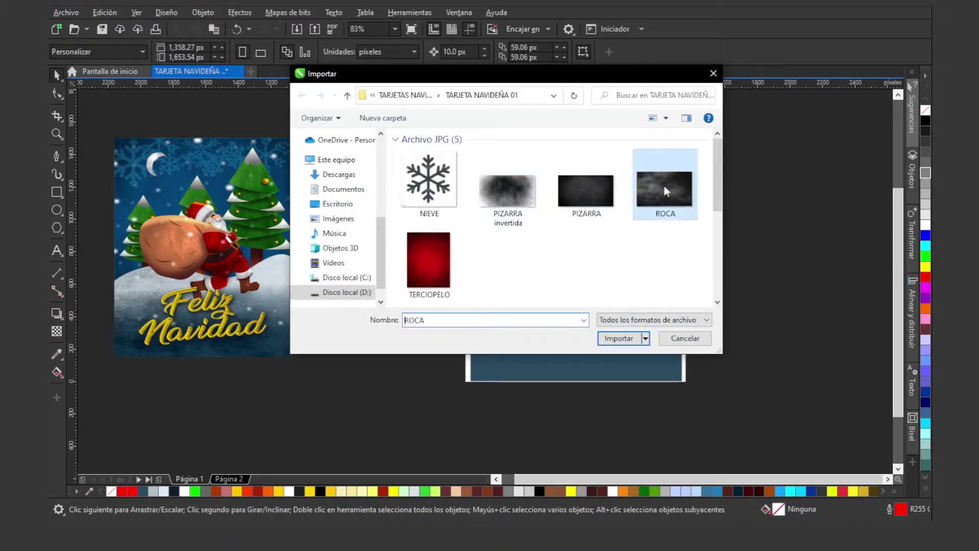
{"action": "left_click", "coordinate": [625, 337]}
{"action": "left_click", "coordinate": [387, 295]}
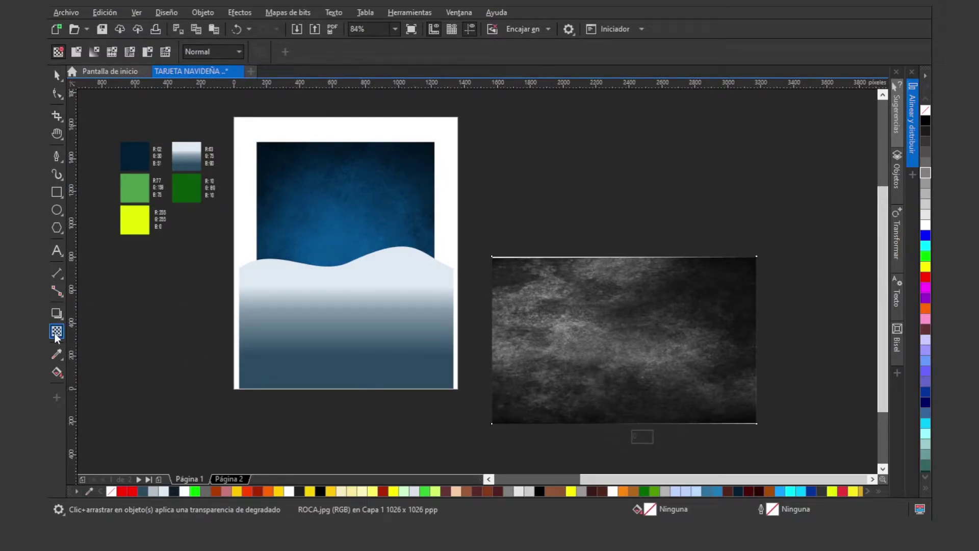
- Apply a uniform transparency of 50 to the ROCA image with the Diferencia blend mode
{"action": "left_click", "coordinate": [76, 51]}
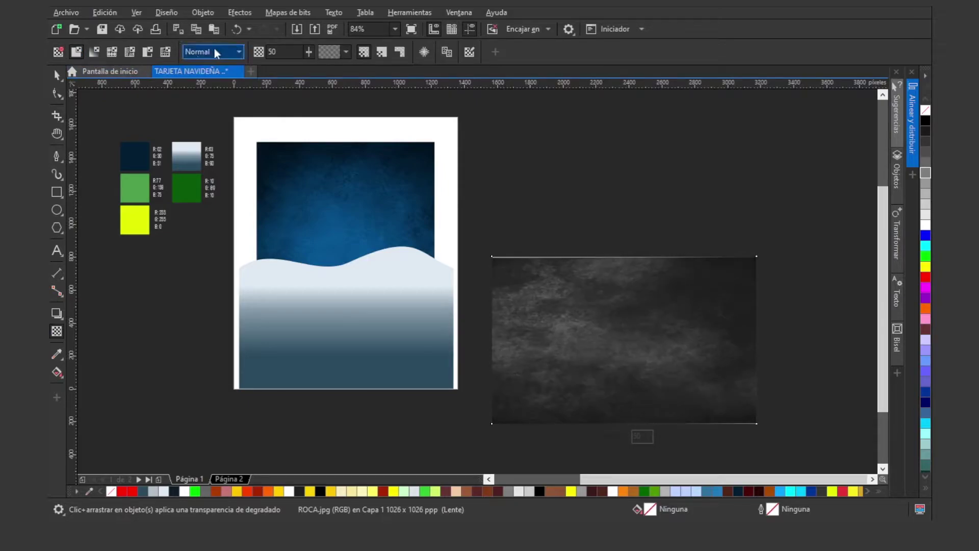
{"action": "left_click", "coordinate": [215, 51]}
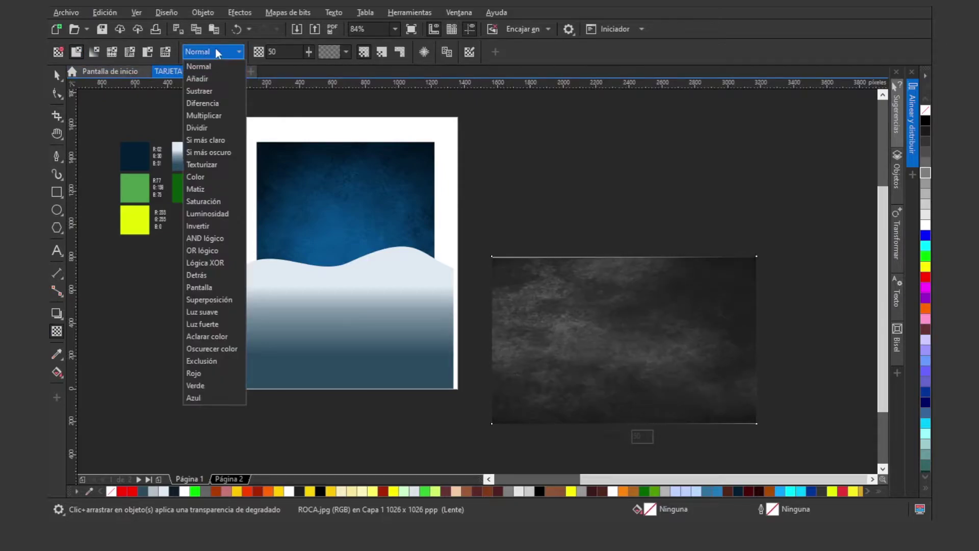
{"action": "left_click", "coordinate": [206, 104]}
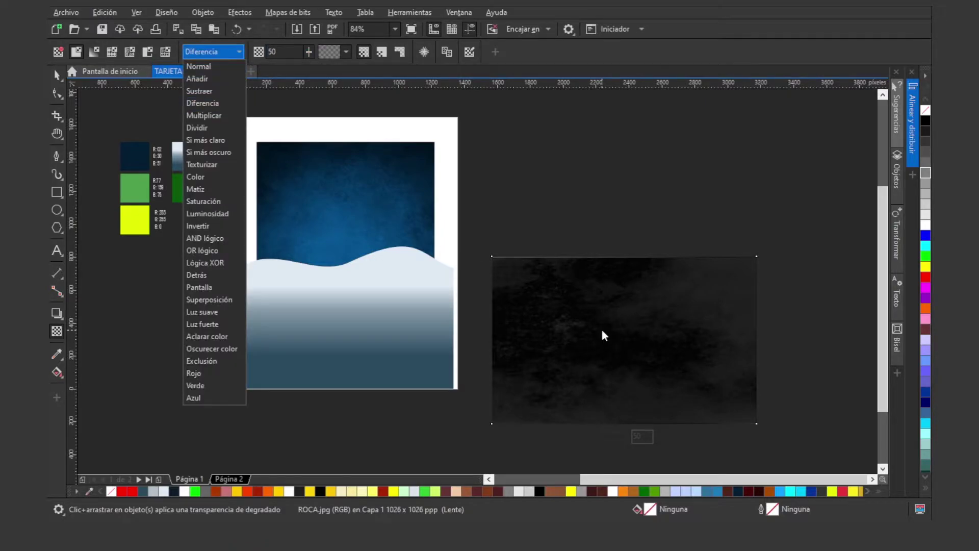
- Place the ROCA texture inside the snow ground shape as PowerClip content
{"action": "key", "text": "space"}
{"action": "left_click_drag", "start_coordinate": [607, 302], "coordinate": [327, 280]}
{"action": "key", "text": "ctrl+z"}
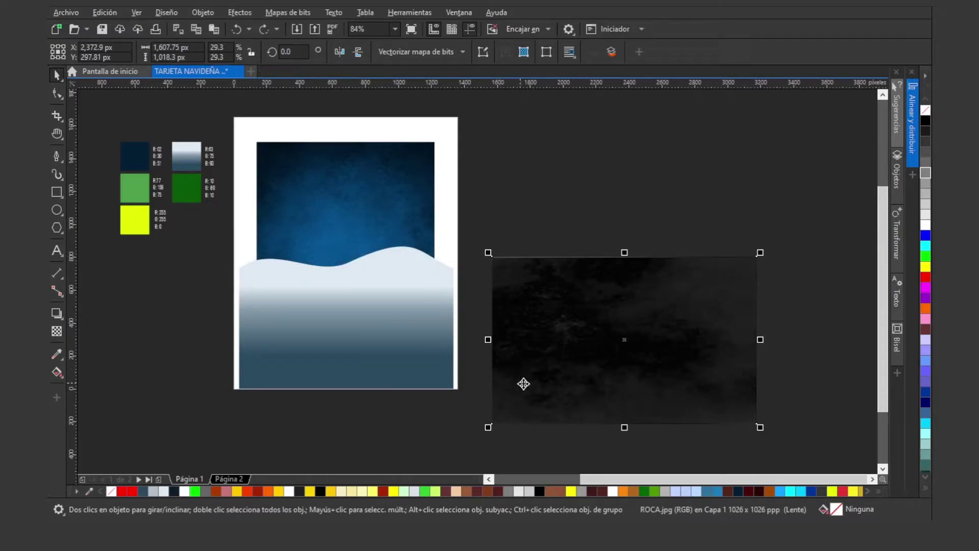
{"action": "left_click_drag", "start_coordinate": [499, 351], "coordinate": [345, 311]}
{"action": "left_click", "coordinate": [532, 334]}
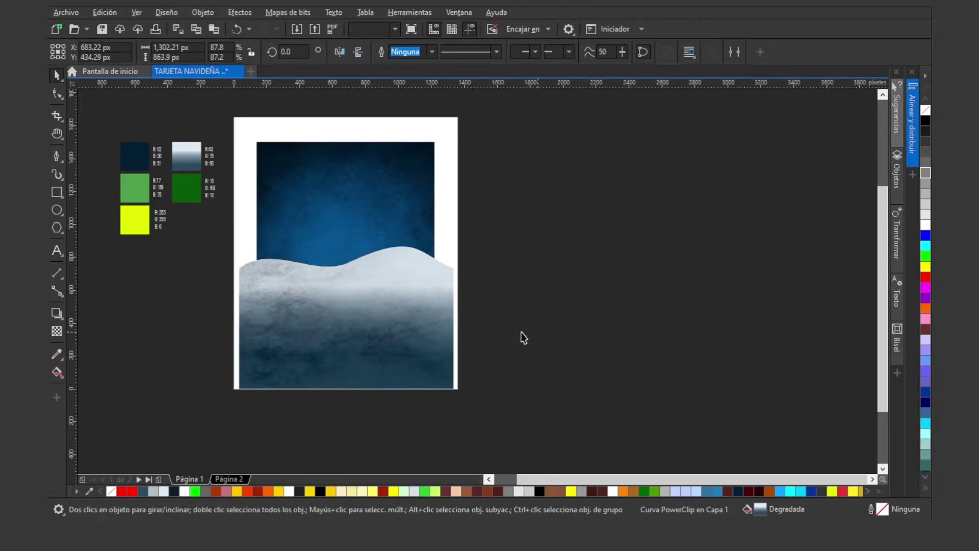
- Edit the snow ground's PowerClip, scale the ROCA texture down to about 1427 × 904 px, and finish the PowerClip editing
{"action": "left_click", "coordinate": [335, 311]}
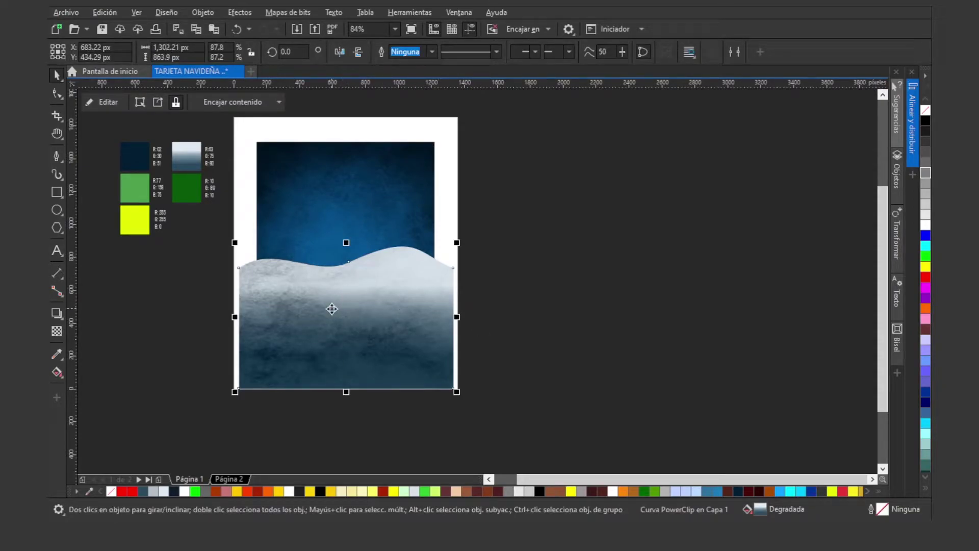
{"action": "left_click", "coordinate": [609, 310]}
{"action": "left_click", "coordinate": [306, 305]}
{"action": "right_click", "coordinate": [291, 293]}
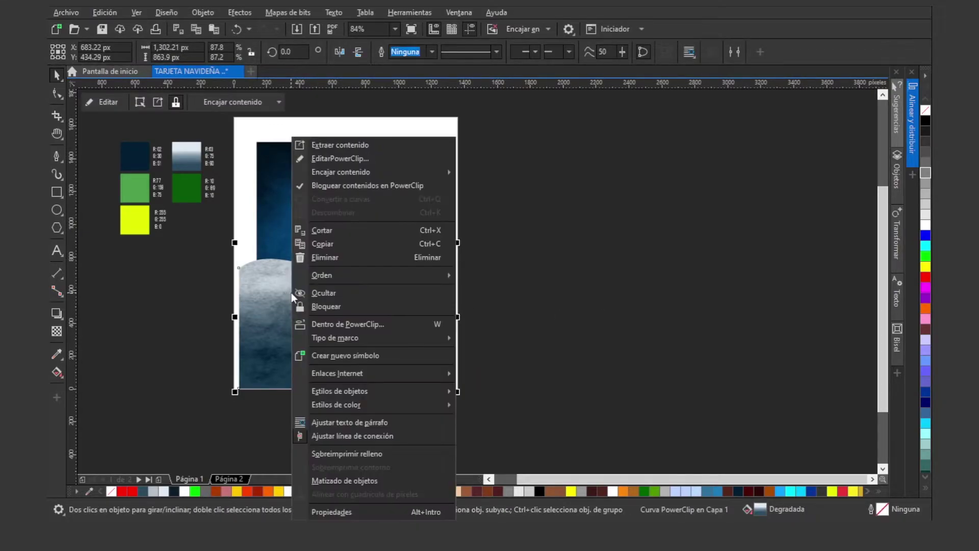
{"action": "left_click", "coordinate": [325, 162]}
{"action": "left_click", "coordinate": [336, 319]}
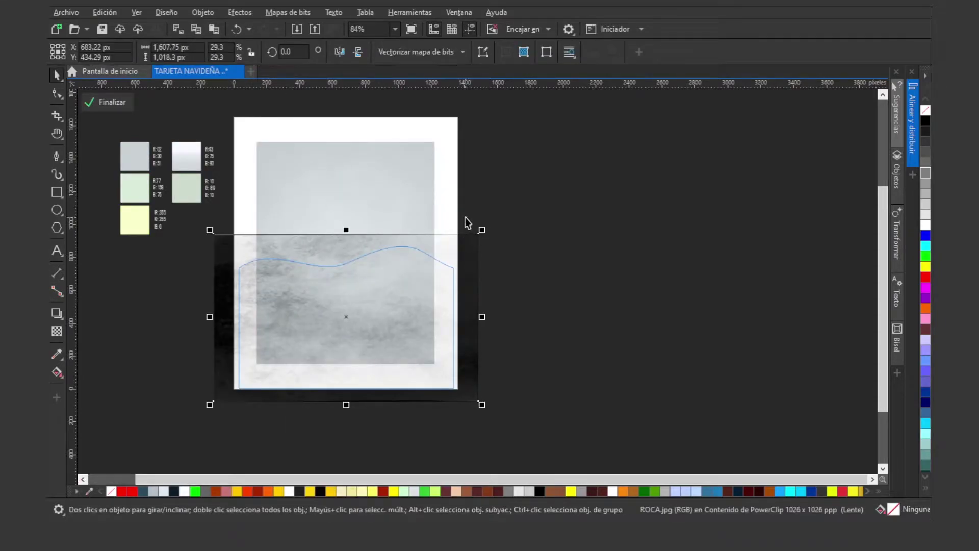
{"action": "mouse_move", "coordinate": [478, 228]}
{"action": "left_mouse_down"}
{"action": "mouse_move", "coordinate": [510, 212]}
{"action": "mouse_move", "coordinate": [470, 229]}
{"action": "left_mouse_up"}
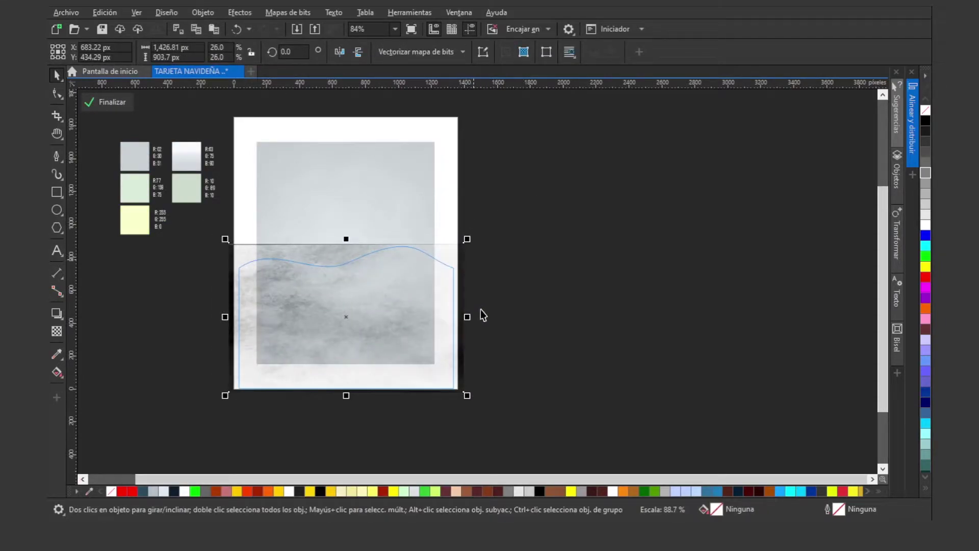
{"action": "right_click", "coordinate": [490, 288]}
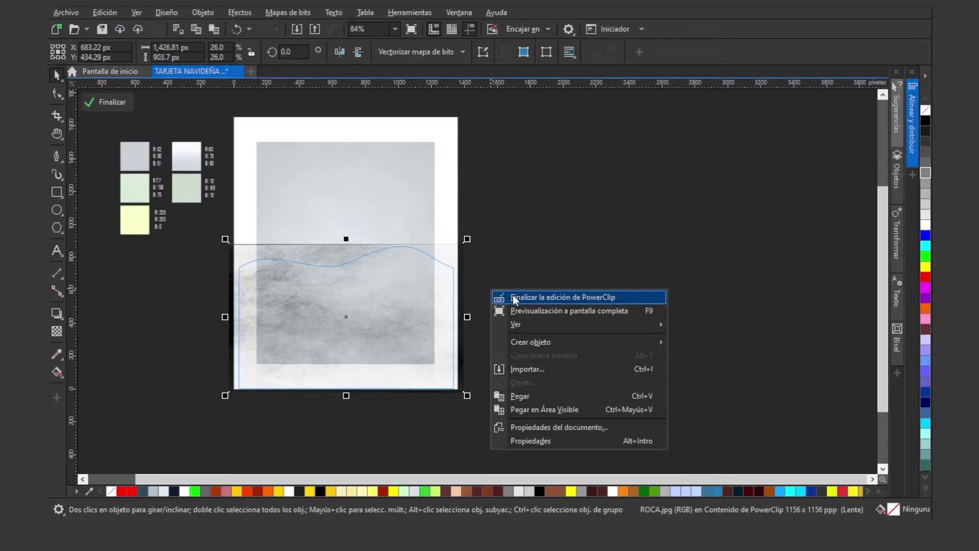
{"action": "left_click", "coordinate": [513, 296]}
{"action": "left_click", "coordinate": [541, 297]}
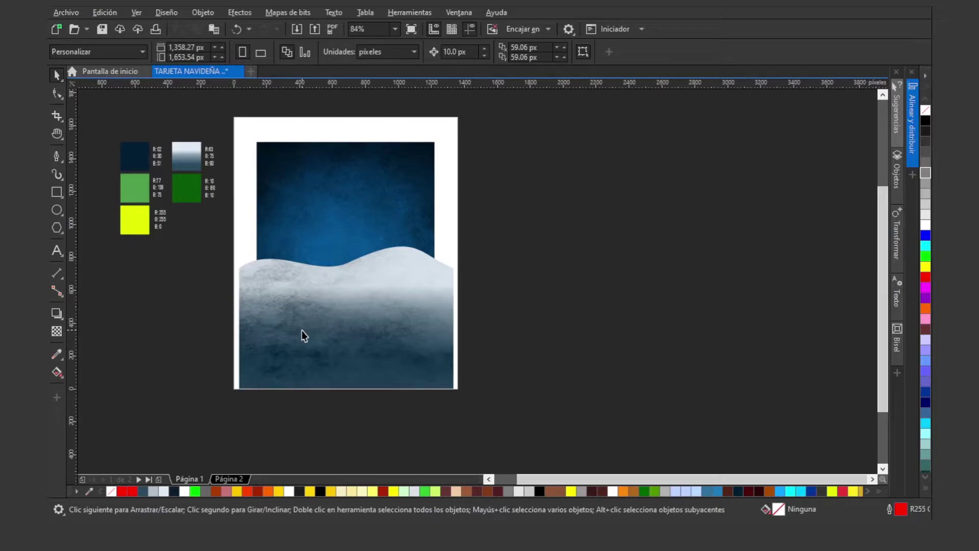
- Shift the clipped ROCA texture slightly right and up within the snow ground, to about X 724 px, Y 442 px
{"action": "left_click", "coordinate": [288, 306]}
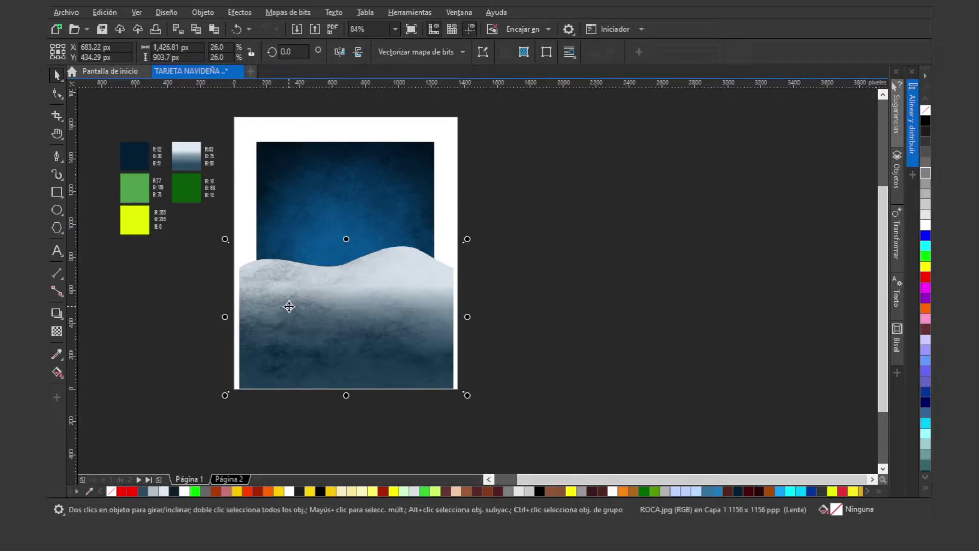
{"action": "left_click", "coordinate": [581, 301]}
{"action": "left_click", "coordinate": [284, 279], "text": "ctrl"}
{"action": "left_click_drag", "start_coordinate": [272, 291], "coordinate": [346, 305]}
{"action": "key", "text": "Escape"}
{"action": "left_click", "coordinate": [408, 306]}
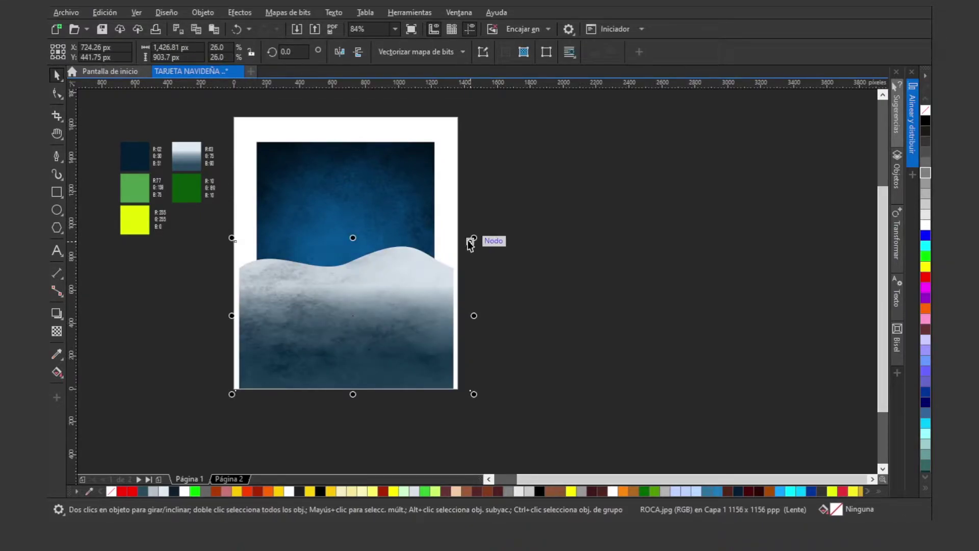
{"action": "left_click", "coordinate": [382, 301]}
{"action": "left_click", "coordinate": [386, 286], "text": "alt"}
{"action": "left_click", "coordinate": [525, 363]}
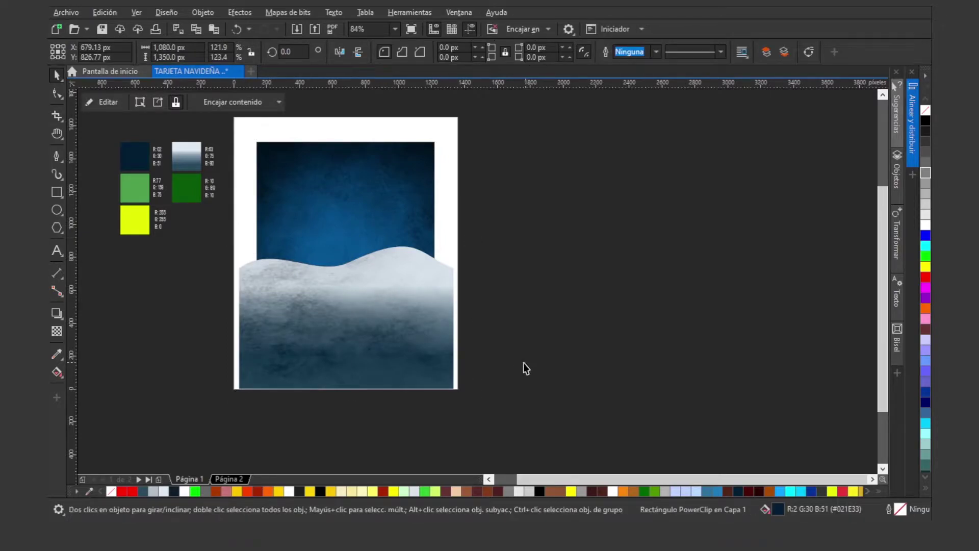
- Try rescaling the clipped ROCA texture from its upper-right corner, and undo the change
{"action": "left_click", "coordinate": [297, 332], "text": "ctrl"}
{"action": "left_click", "coordinate": [324, 328]}
{"action": "left_click_drag", "start_coordinate": [473, 237], "coordinate": [397, 437]}
{"action": "key", "text": "ctrl+z"}
{"action": "left_click", "coordinate": [432, 314]}
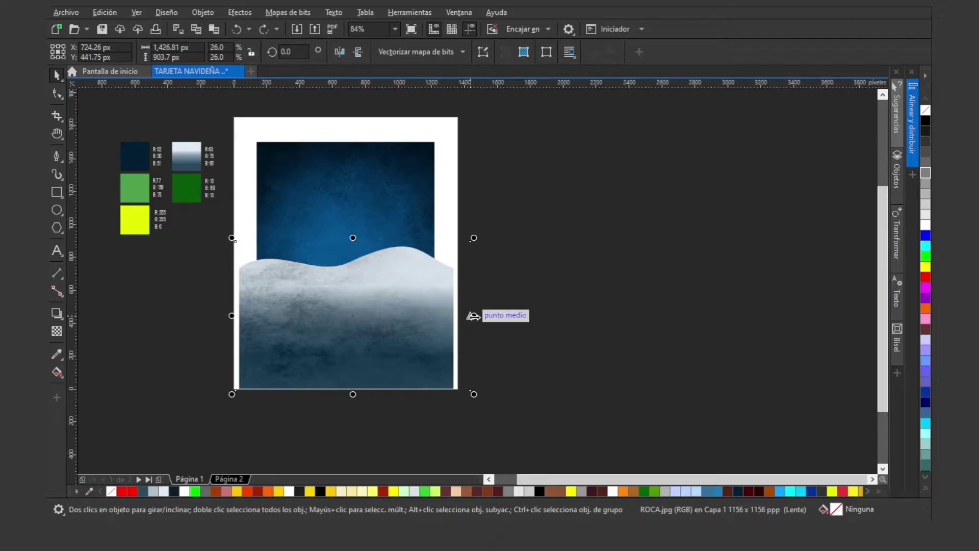
{"action": "left_click", "coordinate": [488, 356]}
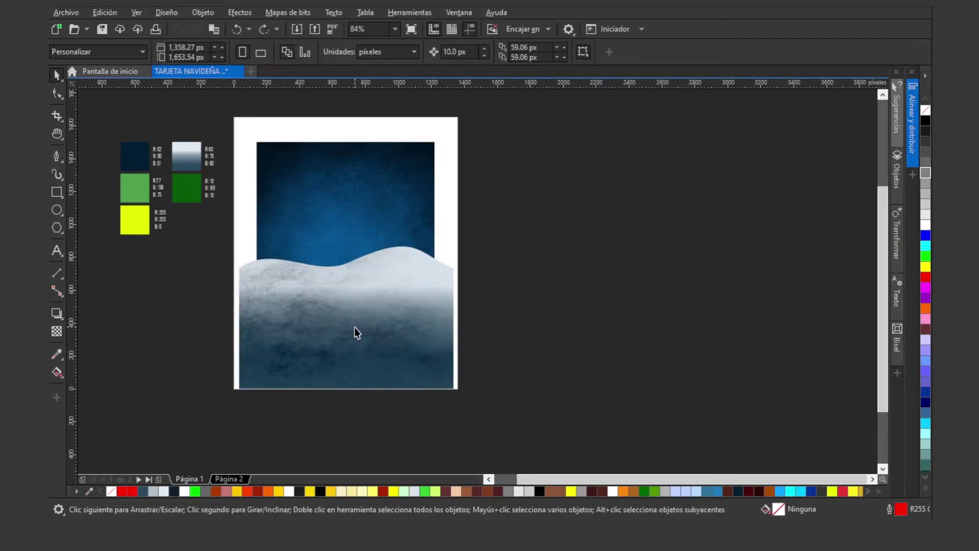
- Move the clipped texture right and down, widen it leftward to about 1653 px, and stretch it upward over the snow hills
{"action": "left_click", "coordinate": [354, 326]}
{"action": "left_click_drag", "start_coordinate": [354, 327], "coordinate": [388, 331]}
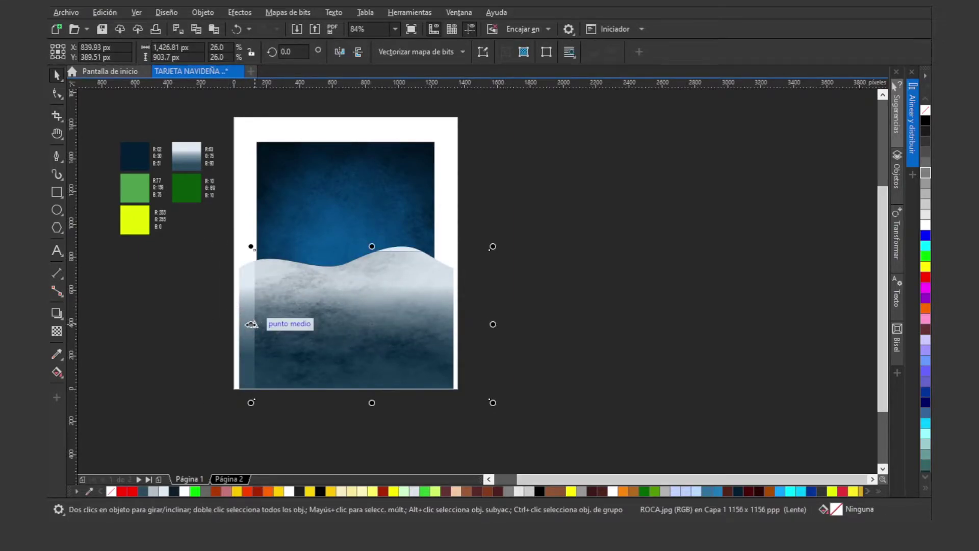
{"action": "left_click_drag", "start_coordinate": [251, 324], "coordinate": [214, 324]}
{"action": "left_click", "coordinate": [534, 341]}
{"action": "left_click", "coordinate": [358, 317]}
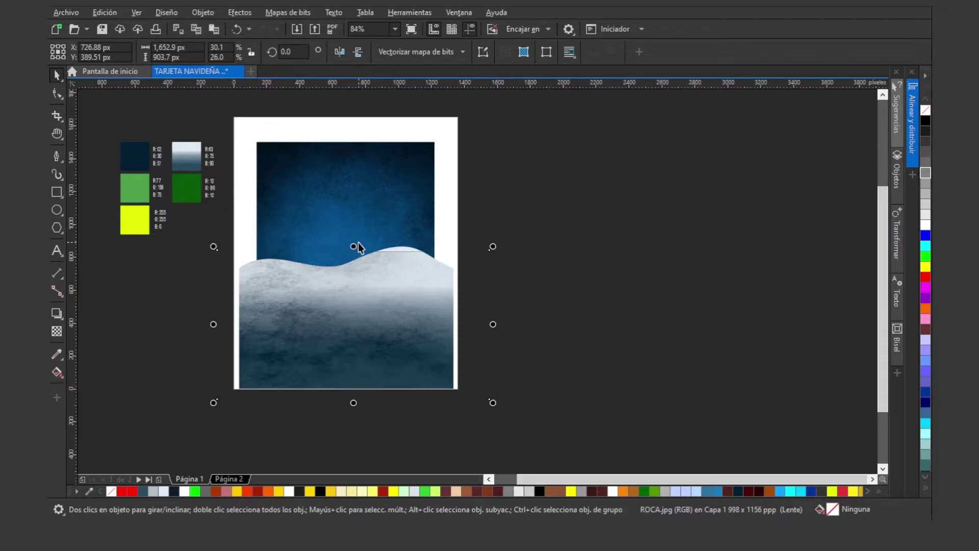
{"action": "left_click_drag", "start_coordinate": [353, 245], "coordinate": [354, 221]}
{"action": "left_click", "coordinate": [569, 270]}
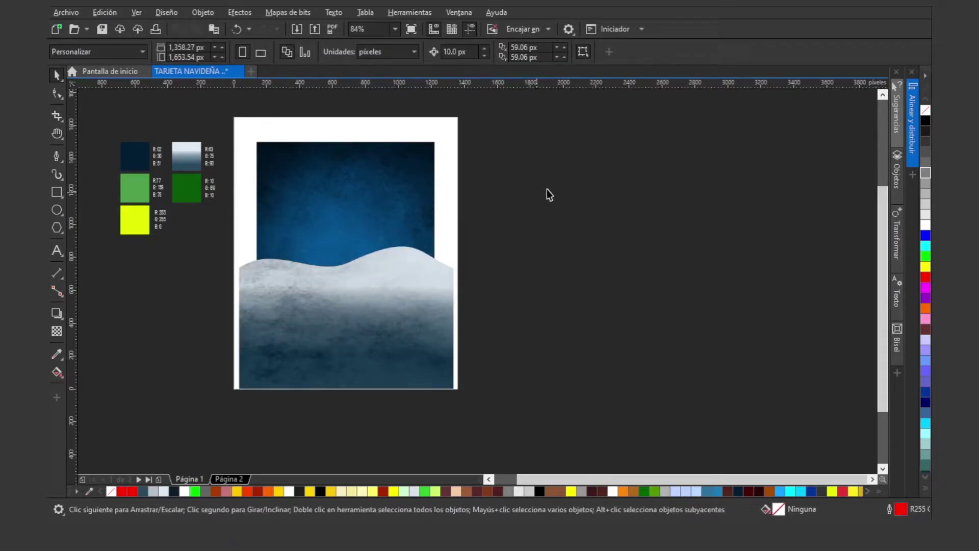
- PowerClip the textured snow ground inside the blue night-sky rectangle
{"action": "left_click", "coordinate": [404, 289]}
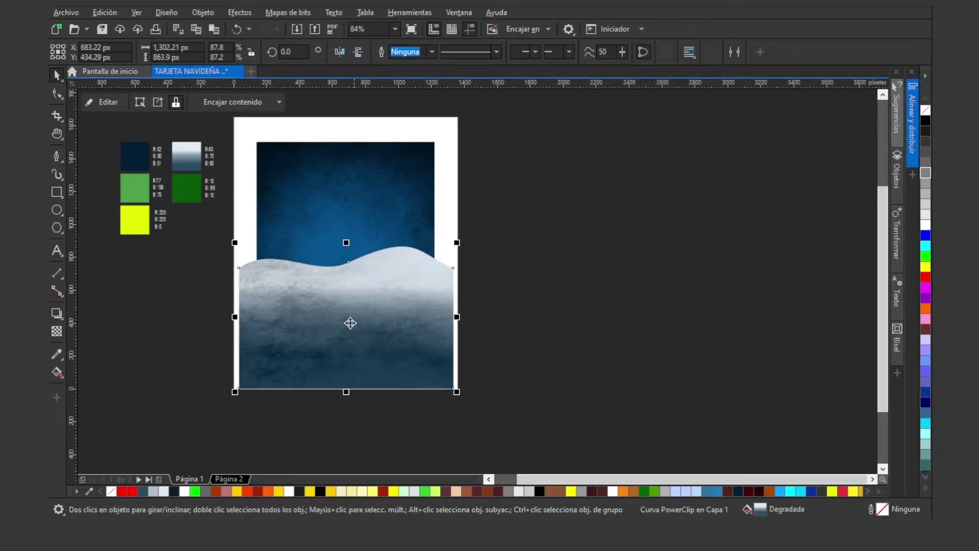
{"action": "left_click", "coordinate": [200, 13]}
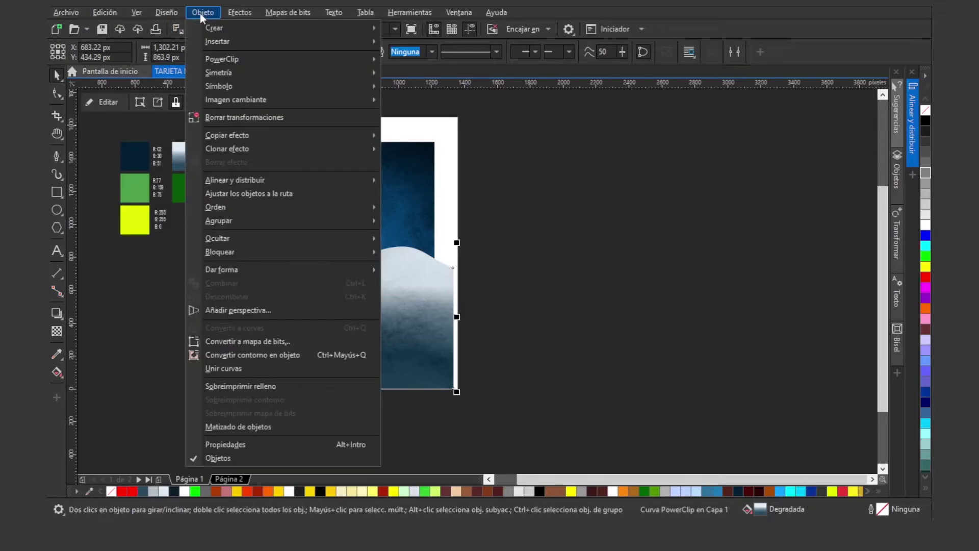
{"action": "mouse_move", "coordinate": [278, 63]}
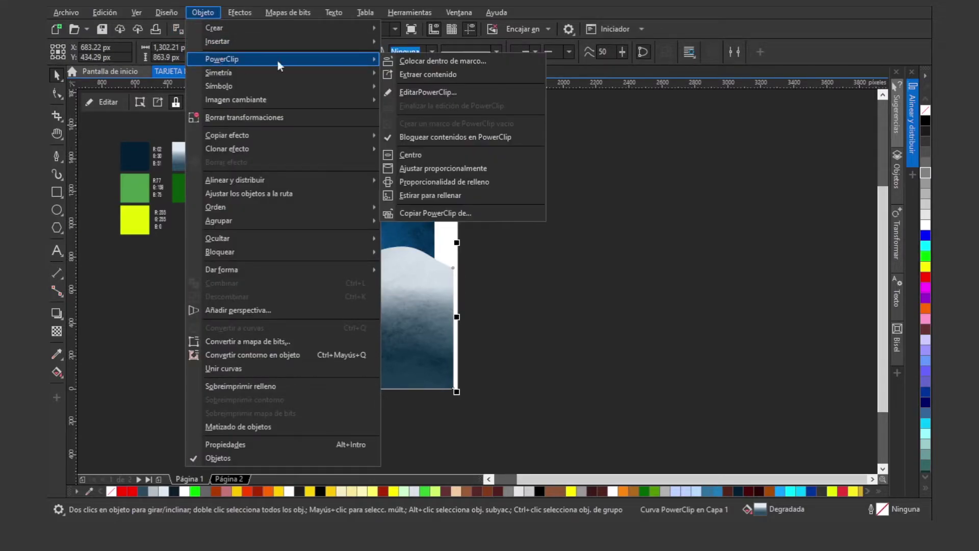
{"action": "left_click", "coordinate": [424, 61]}
{"action": "left_click", "coordinate": [371, 187]}
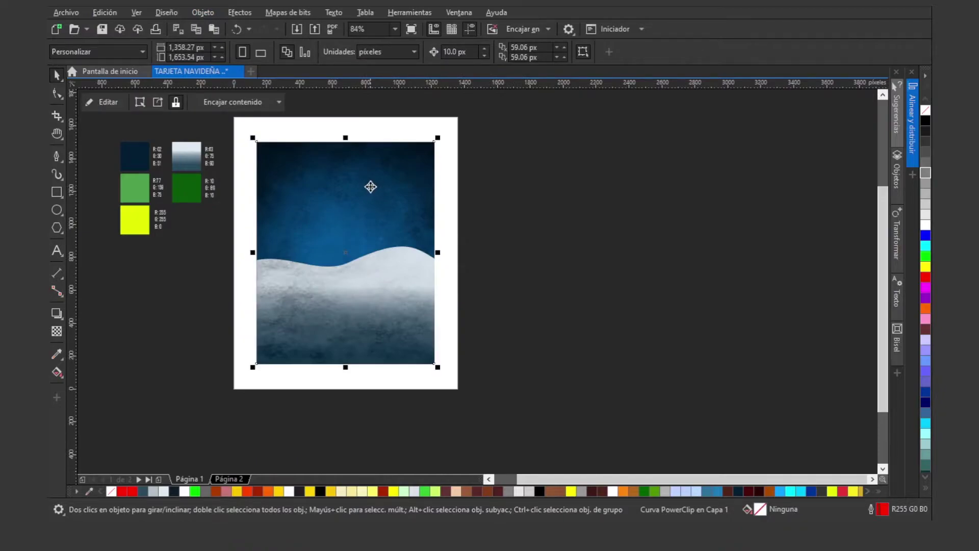
- Select the snow ground inside the card's PowerClip and shift it slightly down
{"action": "key", "text": "z"}
{"action": "right_click", "coordinate": [277, 263]}
{"action": "left_click_drag", "start_coordinate": [251, 150], "coordinate": [615, 365]}
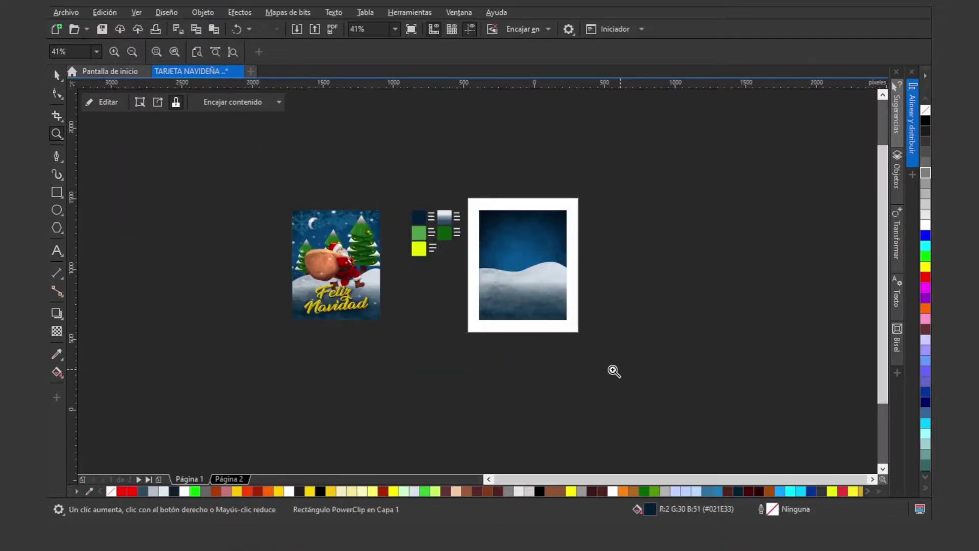
{"action": "key", "text": "space"}
{"action": "left_click", "coordinate": [608, 347], "text": "ctrl"}
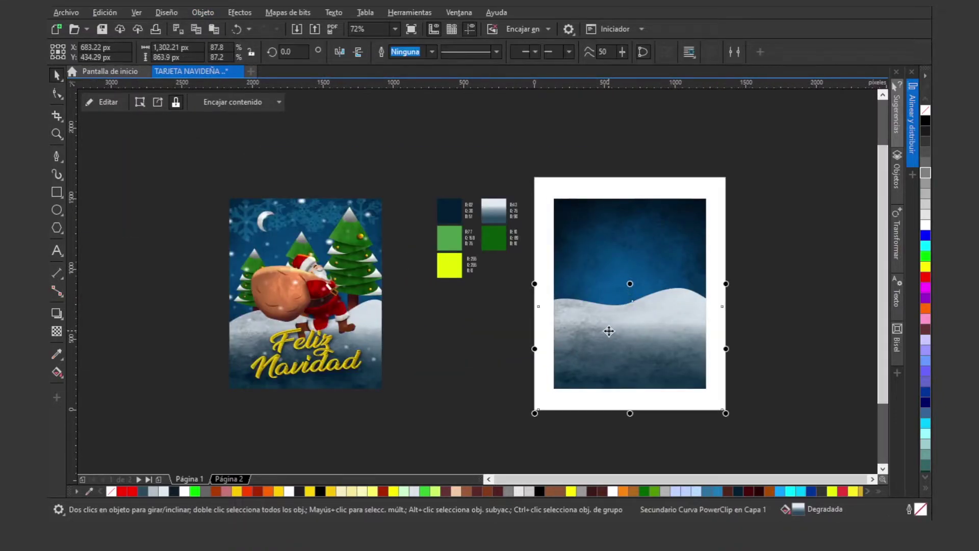
{"action": "left_click_drag", "start_coordinate": [609, 331], "coordinate": [610, 344]}
{"action": "left_click", "coordinate": [732, 360]}
- Copy the Santa group out of the reference card's PowerClip and place it on the empty area right of the page
{"action": "key", "text": "z"}
{"action": "left_click_drag", "start_coordinate": [293, 185], "coordinate": [459, 350]}
{"action": "right_click", "coordinate": [410, 232]}
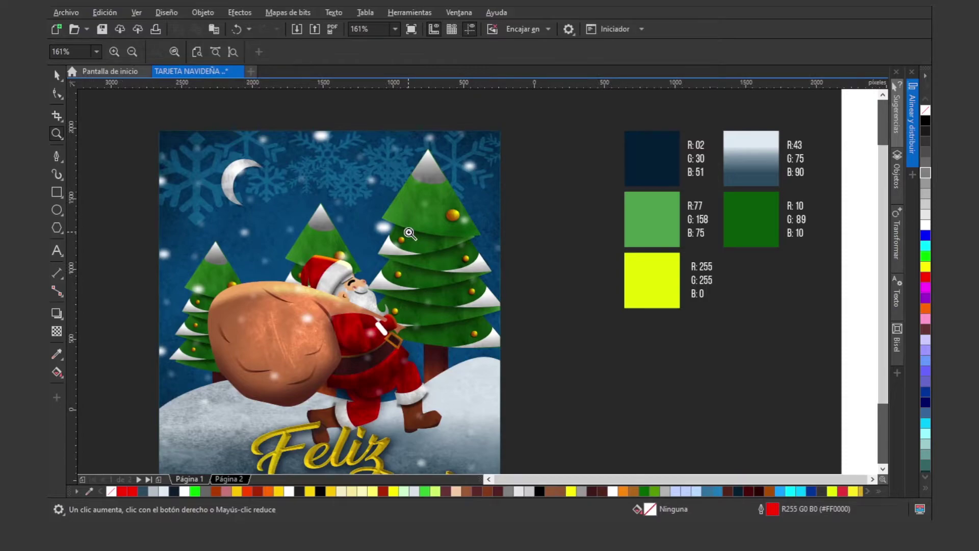
{"action": "key", "text": "space"}
{"action": "double_click", "coordinate": [282, 286]}
{"action": "left_click", "coordinate": [281, 292]}
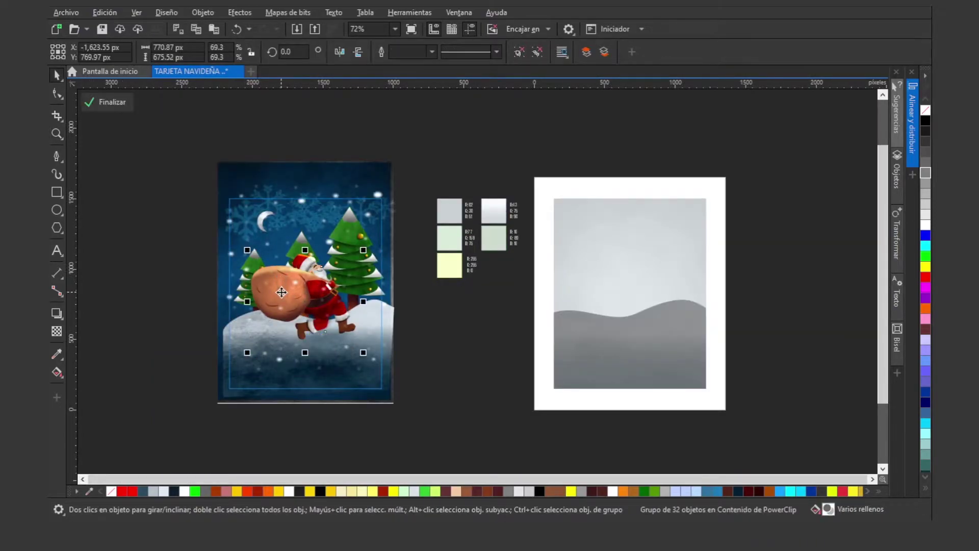
{"action": "left_click", "coordinate": [426, 349], "text": "ctrl"}
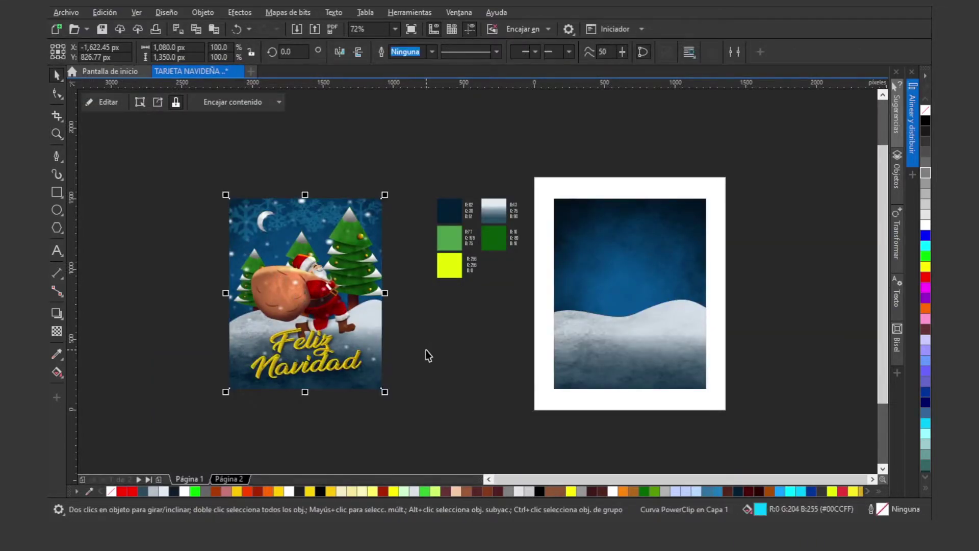
{"action": "left_click_drag", "start_coordinate": [291, 306], "coordinate": [790, 307]}
- Examine the copied Santa artwork close up, including the sack, suit and ground shadow
{"action": "key", "text": "z"}
{"action": "left_click_drag", "start_coordinate": [720, 213], "coordinate": [879, 386]}
{"action": "right_click", "coordinate": [488, 259]}
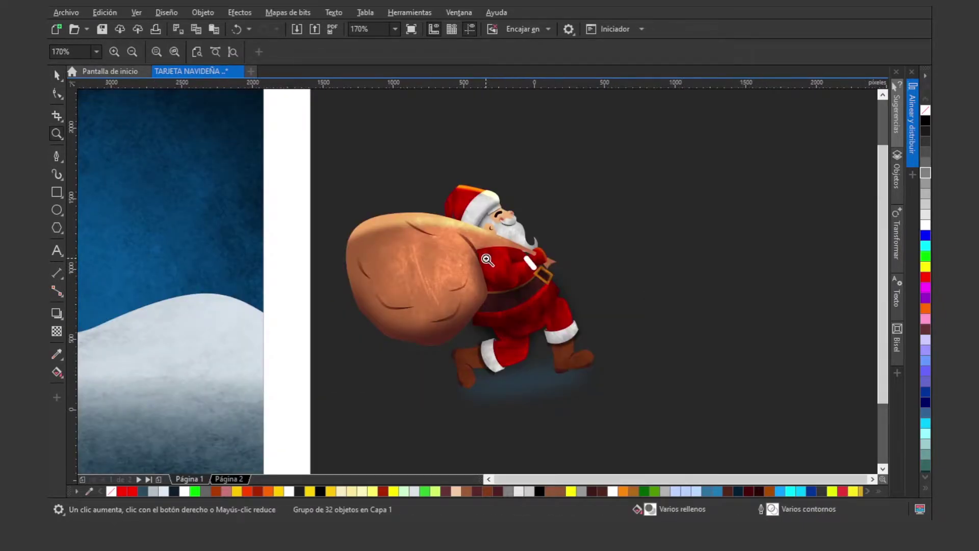
{"action": "key", "text": "space"}
{"action": "key", "text": "z"}
{"action": "left_click_drag", "start_coordinate": [723, 241], "coordinate": [851, 371]}
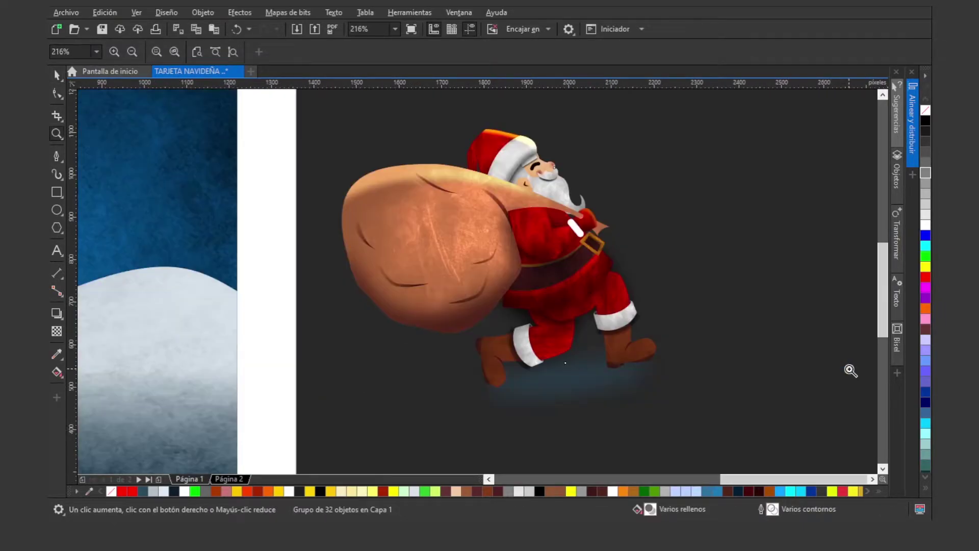
{"action": "right_click", "coordinate": [489, 186]}
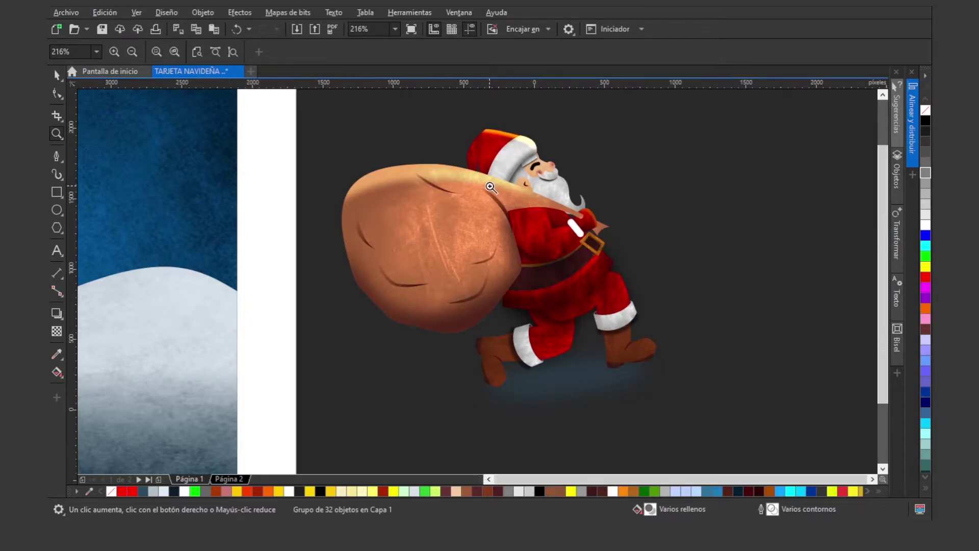
{"action": "key", "text": "space"}
{"action": "left_click", "coordinate": [477, 346]}
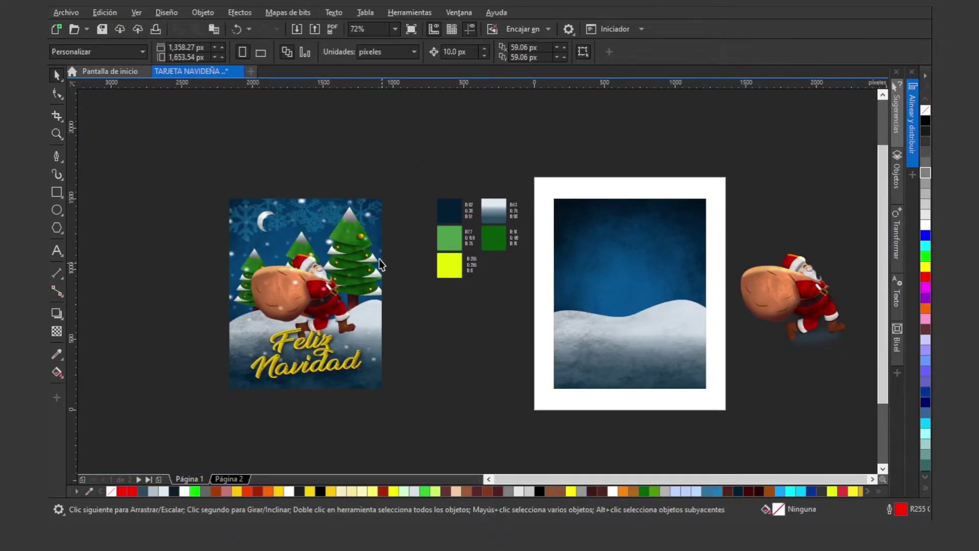
- Copy the large decorated pine tree from the reference card's PowerClip and paste it outside the clip
{"action": "left_click", "coordinate": [379, 255]}
{"action": "double_click", "coordinate": [360, 236]}
{"action": "left_click", "coordinate": [353, 237]}
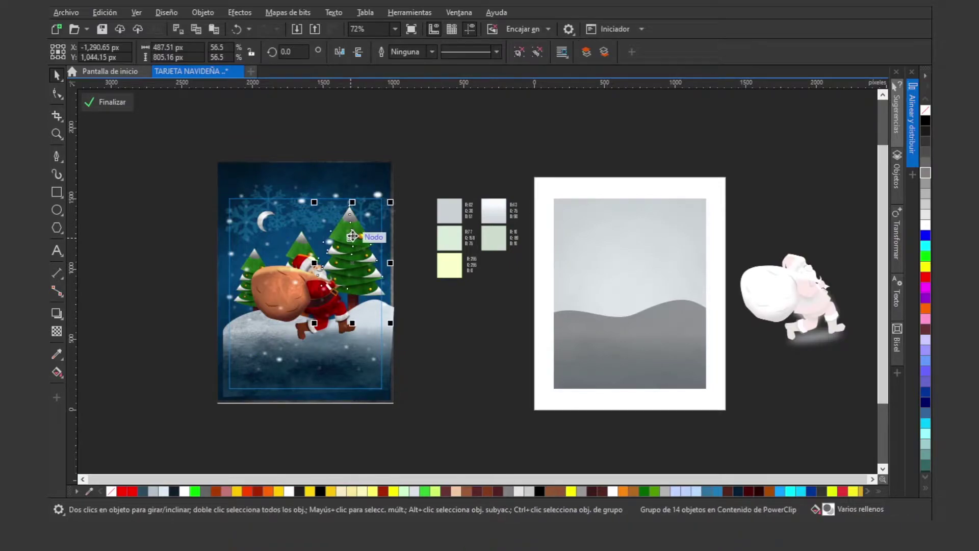
{"action": "left_click", "coordinate": [481, 387], "text": "ctrl"}
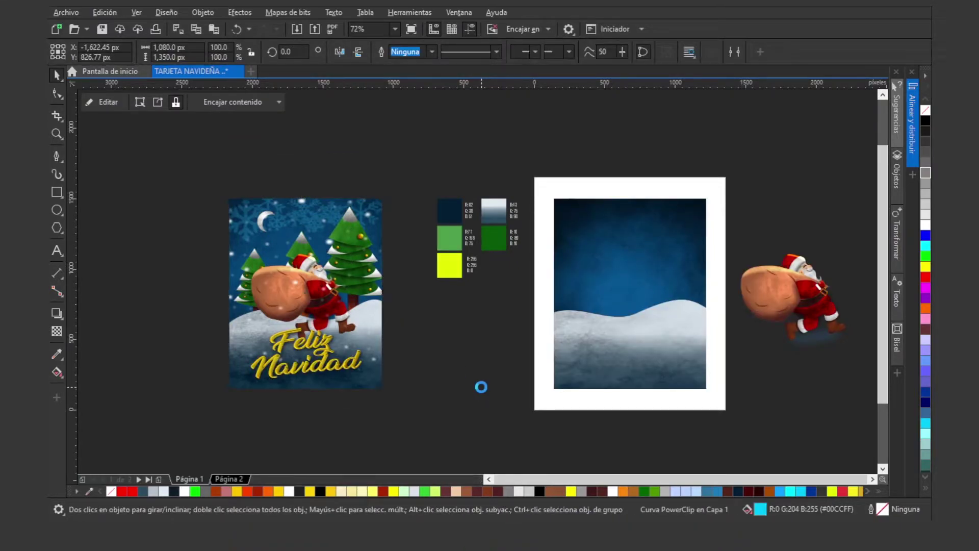
{"action": "key", "text": "ctrl+v"}
- Move the pasted pine tree to the empty area below and between the reference card and the page
{"action": "left_click_drag", "start_coordinate": [340, 254], "coordinate": [435, 376]}
{"action": "key", "text": "z"}
{"action": "left_click_drag", "start_coordinate": [370, 285], "coordinate": [583, 492]}
{"action": "key", "text": "space"}
{"action": "left_click_drag", "start_coordinate": [368, 184], "coordinate": [361, 221]}
{"action": "left_click_drag", "start_coordinate": [421, 208], "coordinate": [382, 280]}
{"action": "scroll", "coordinate": [603, 400], "scroll_direction": "up", "scroll_amount": 2}
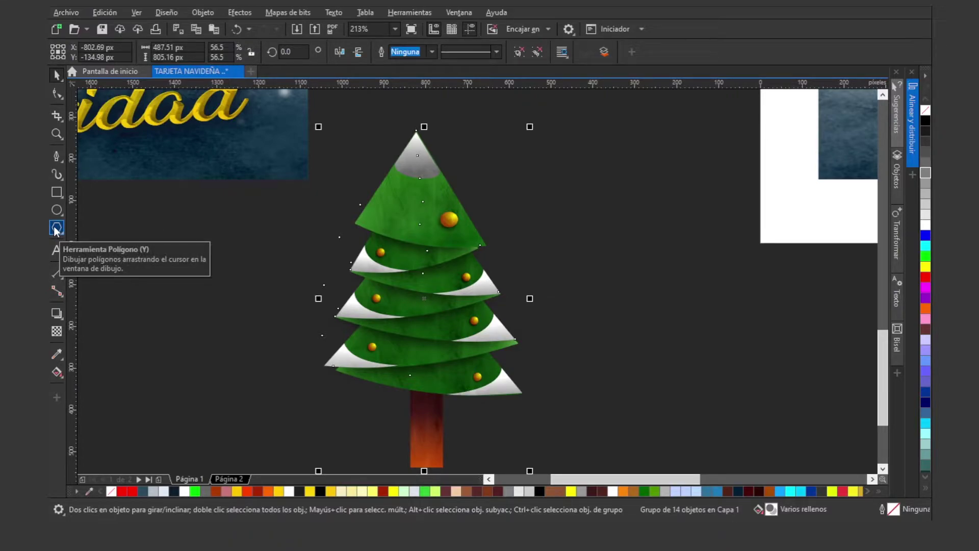
- Draw a three-sided polygon about 243 × 207 px beside the pine tree's top and adjust its position
{"action": "left_click", "coordinate": [56, 228]}
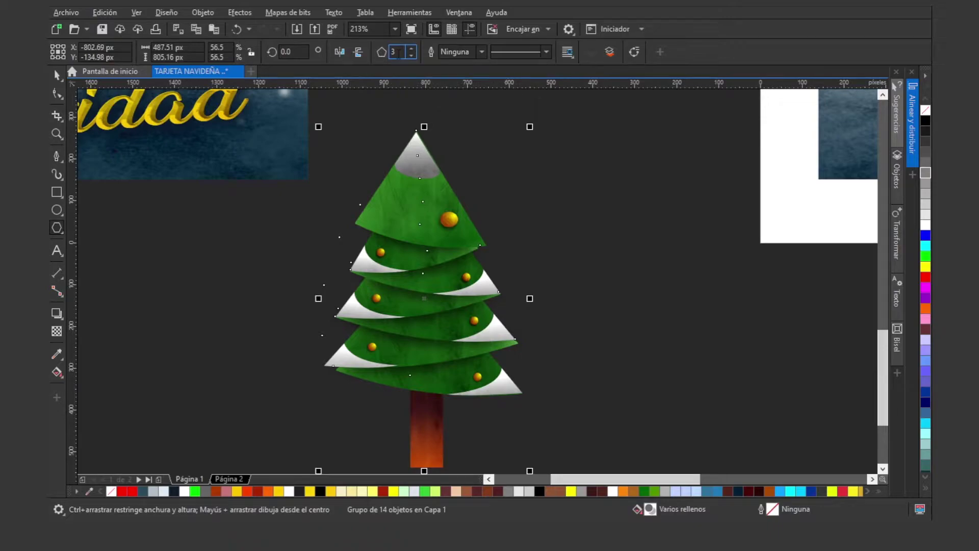
{"action": "left_click_drag", "start_coordinate": [565, 151], "coordinate": [674, 244]}
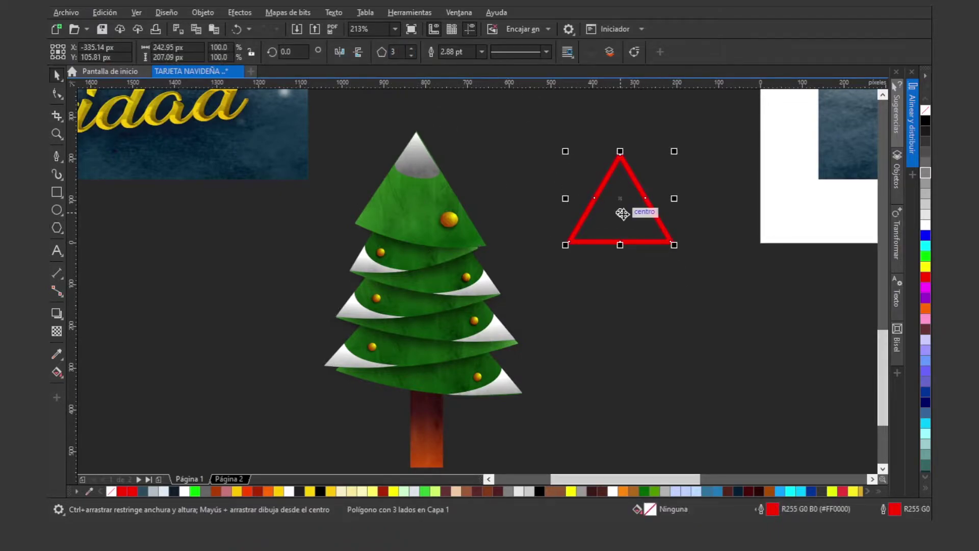
{"action": "left_click_drag", "start_coordinate": [622, 213], "coordinate": [615, 197]}
- Convert the triangle to curves and delete the three nodes at the middle of its sides
{"action": "key", "text": "z"}
{"action": "left_click_drag", "start_coordinate": [319, 118], "coordinate": [826, 314]}
{"action": "right_click", "coordinate": [529, 175]}
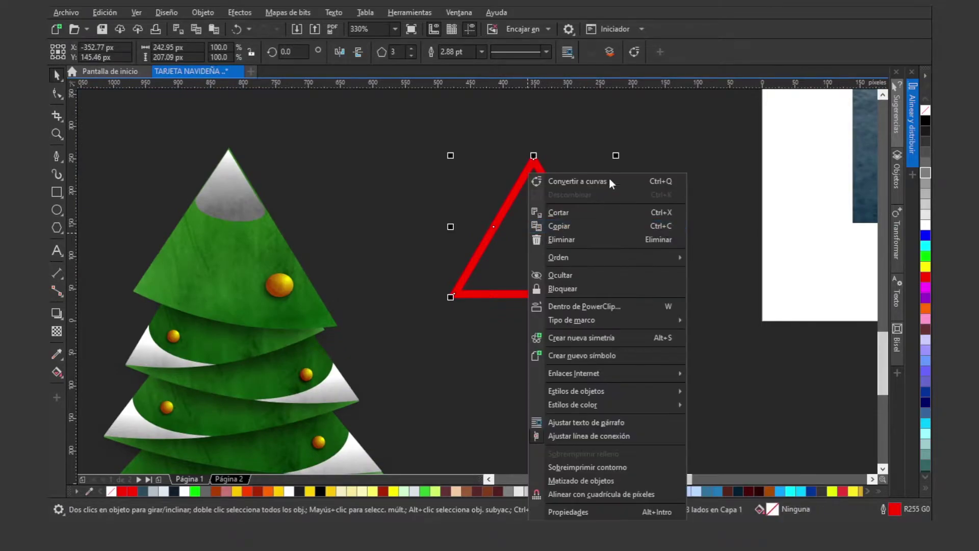
{"action": "left_click", "coordinate": [669, 181]}
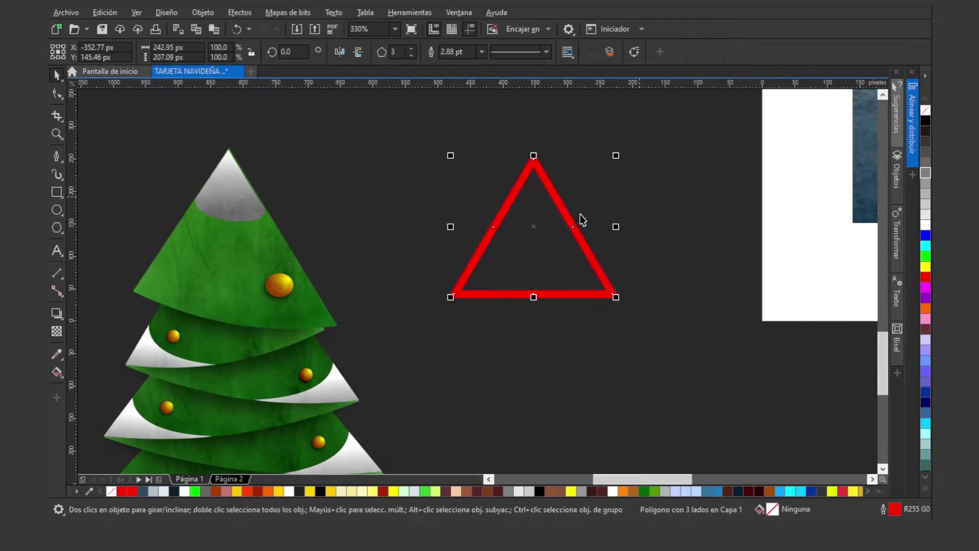
{"action": "left_click", "coordinate": [57, 95]}
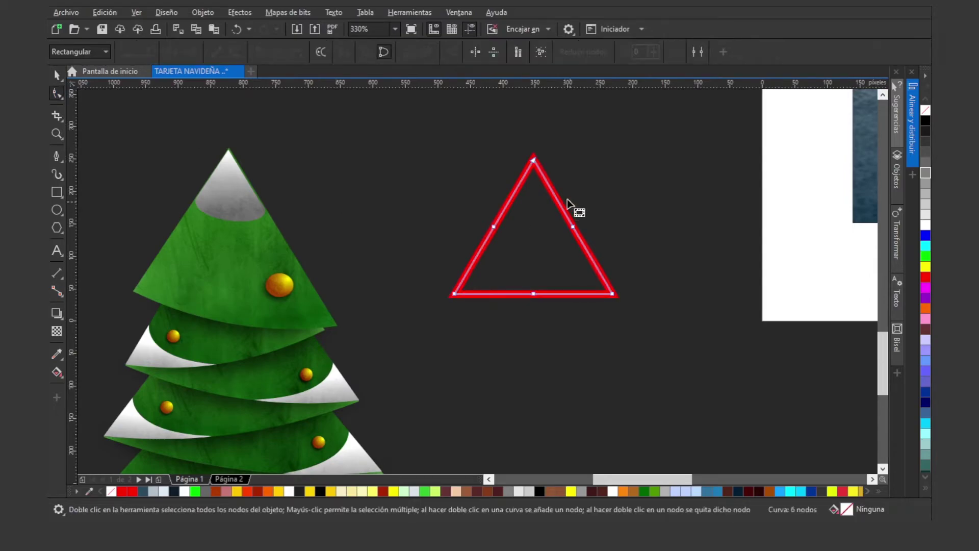
{"action": "left_click_drag", "start_coordinate": [481, 197], "coordinate": [596, 315]}
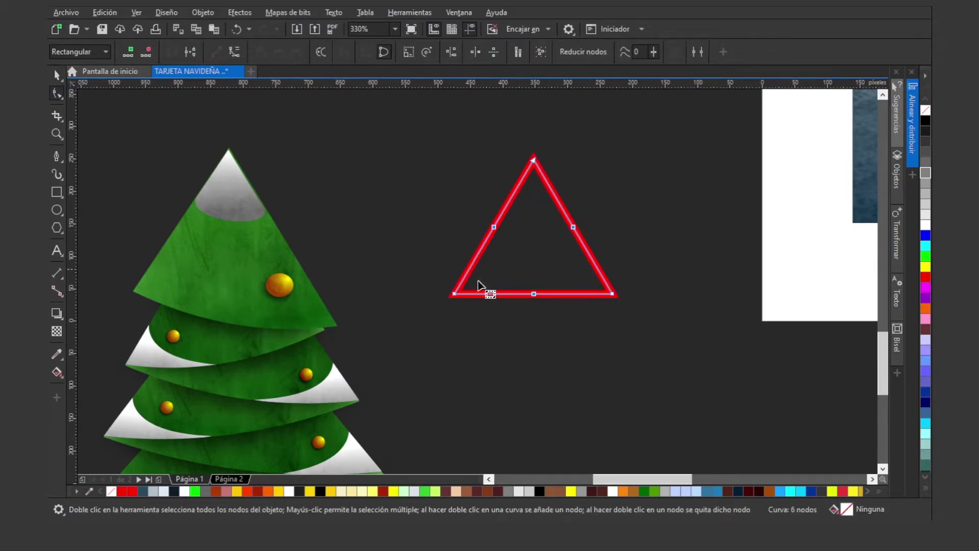
{"action": "key", "text": "Delete"}
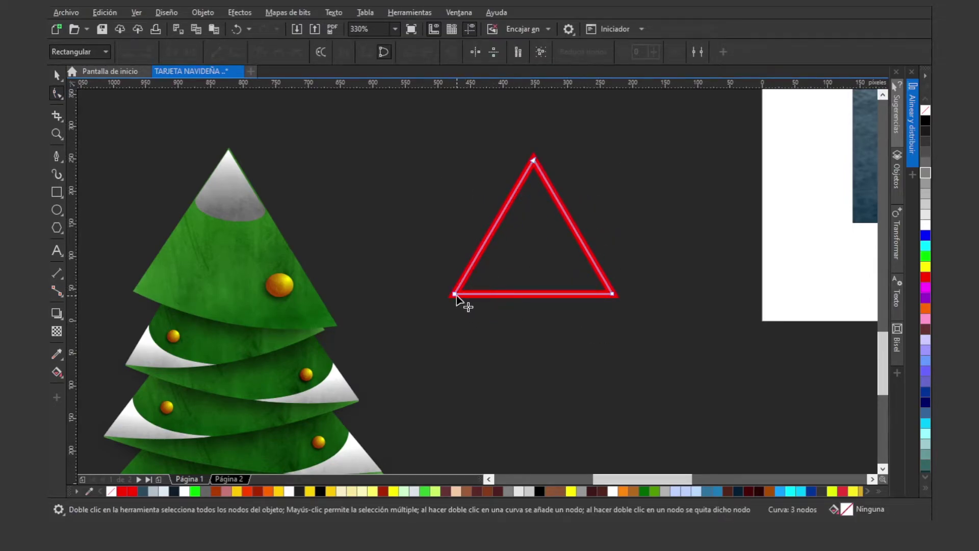
- Raise the triangle's lower-left corner node, convert the base segment to a curve, and bend it downward
{"action": "left_click_drag", "start_coordinate": [454, 295], "coordinate": [470, 264]}
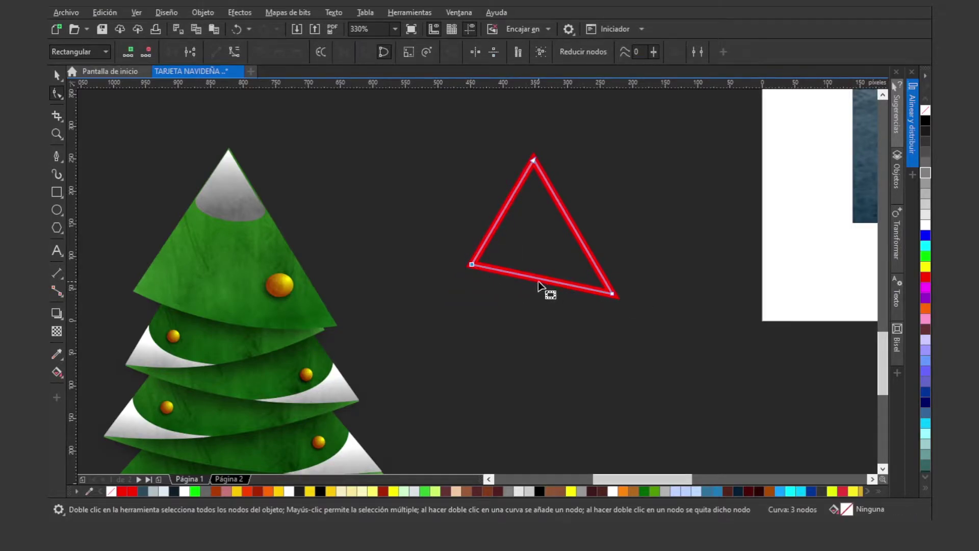
{"action": "right_click", "coordinate": [536, 278]}
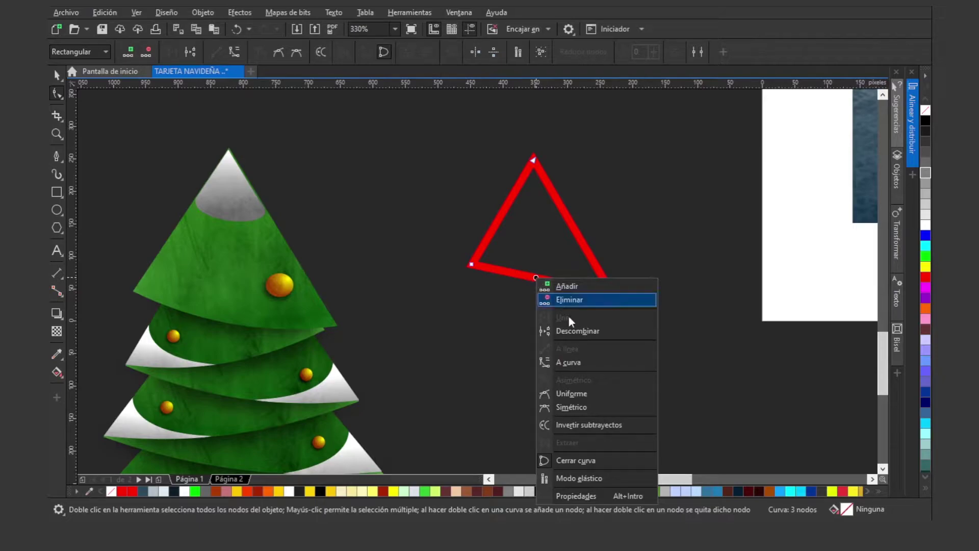
{"action": "left_click", "coordinate": [583, 362]}
{"action": "left_click_drag", "start_coordinate": [541, 281], "coordinate": [537, 297]}
{"action": "key", "text": "space"}
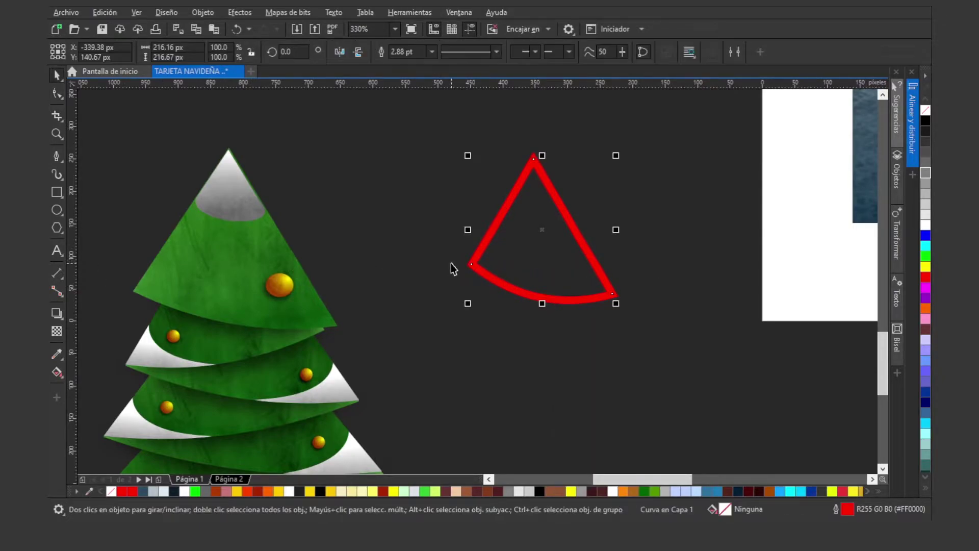
- Ungroup the copied pine tree and nudge the curved triangle slightly left and down beside it
{"action": "key", "text": "z"}
{"action": "right_click", "coordinate": [365, 237]}
{"action": "right_click", "coordinate": [425, 231]}
{"action": "left_click_drag", "start_coordinate": [332, 136], "coordinate": [636, 425]}
{"action": "key", "text": "space"}
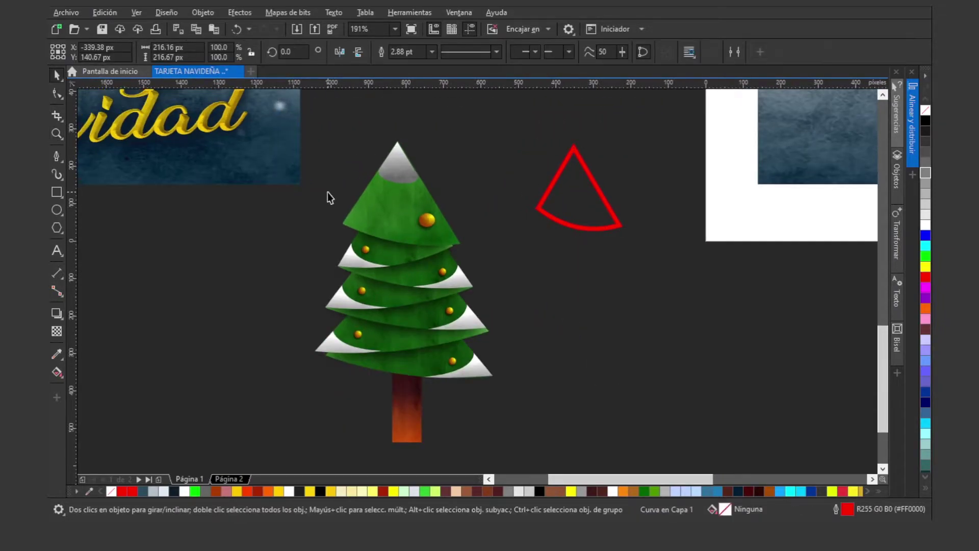
{"action": "left_click", "coordinate": [393, 208]}
{"action": "left_click", "coordinate": [529, 253]}
{"action": "left_click", "coordinate": [595, 226]}
{"action": "left_click_drag", "start_coordinate": [586, 194], "coordinate": [582, 199]}
- Change the document units to millimetres and check the size of the pine tree's top tier
{"action": "left_click", "coordinate": [423, 206]}
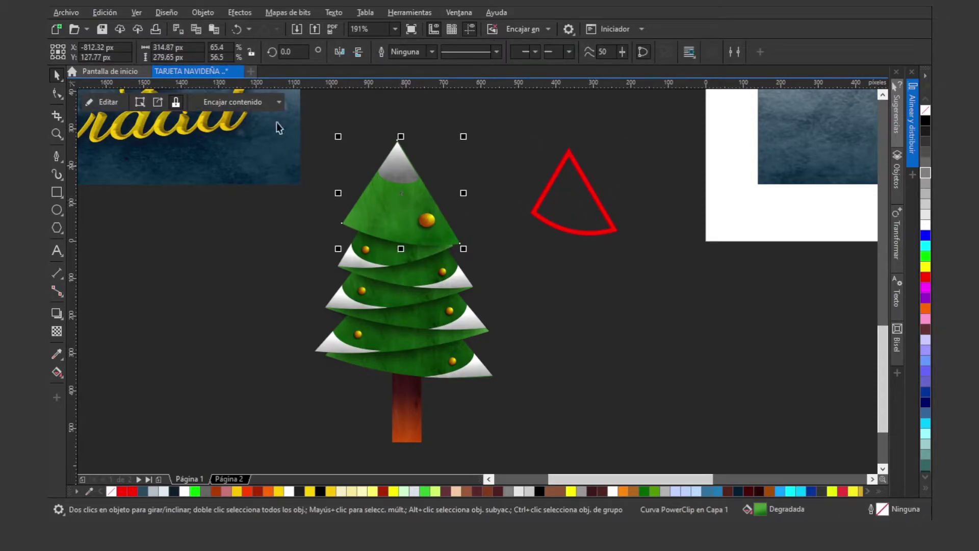
{"action": "left_click", "coordinate": [510, 143]}
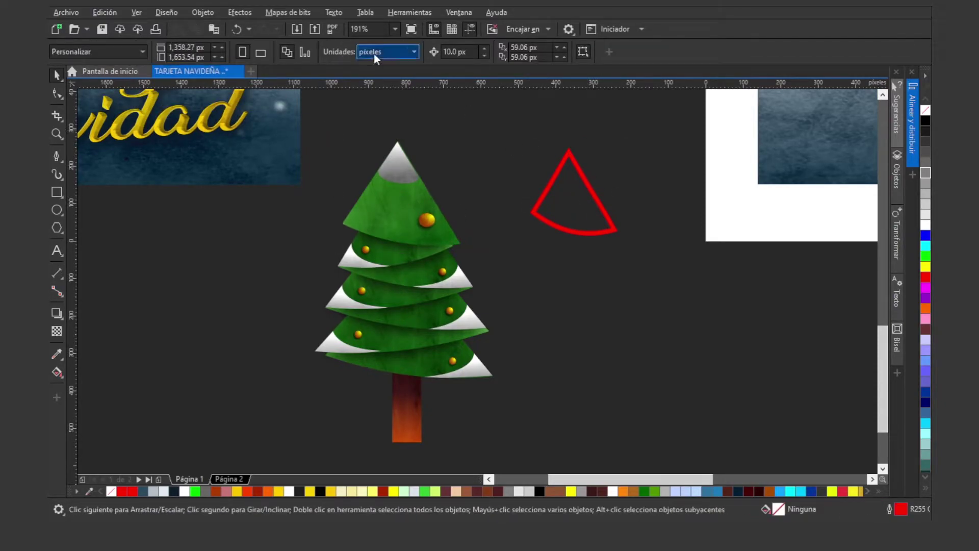
{"action": "left_click", "coordinate": [375, 54]}
{"action": "left_click", "coordinate": [383, 79]}
{"action": "left_click", "coordinate": [397, 194]}
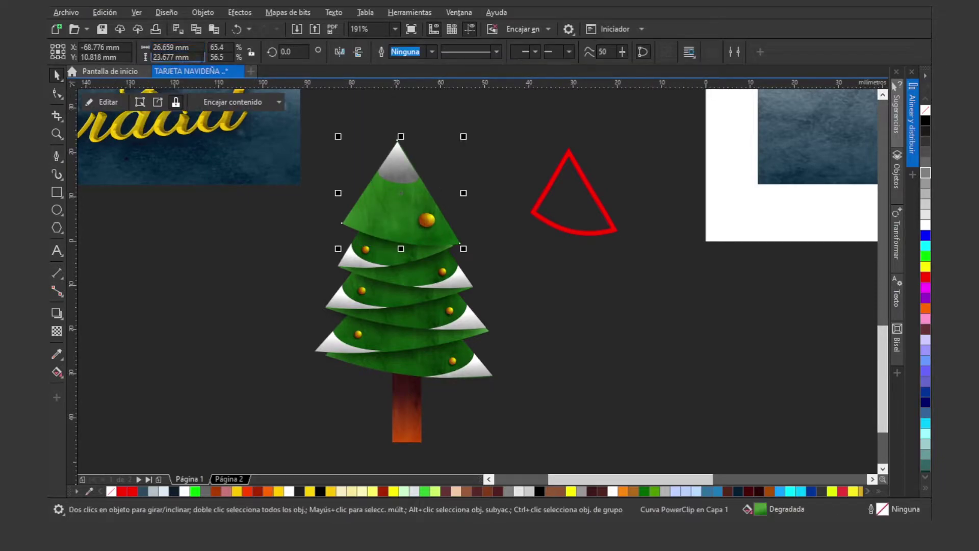
- Set the curved triangle's size to 27 mm wide and 24 mm high
{"action": "left_click", "coordinate": [582, 209]}
{"action": "type", "text": "27"}
{"action": "key", "text": "Tab"}
{"action": "type", "text": "24"}
{"action": "key", "text": "Return"}
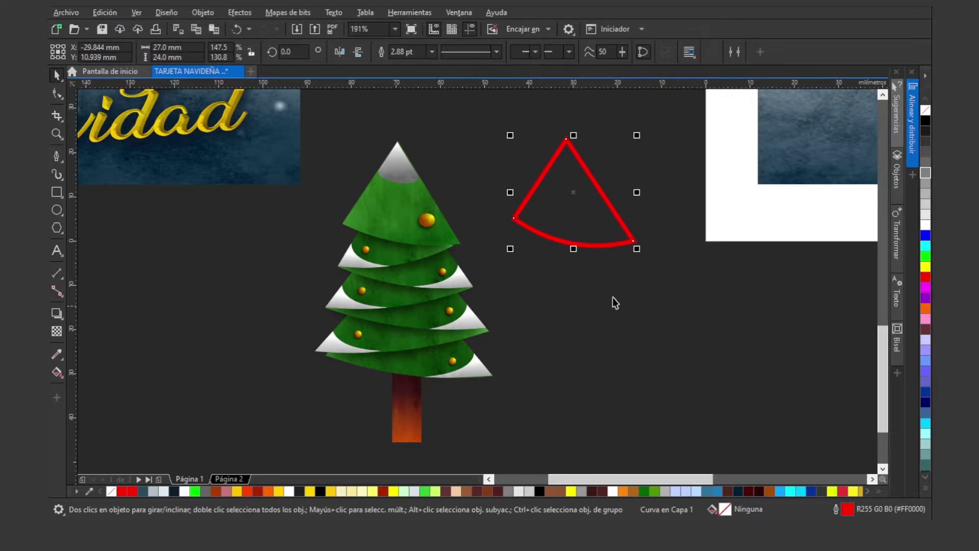
- Select the light green and dark green palette swatches together and place them just below the curved triangle
{"action": "right_click", "coordinate": [468, 227]}
{"action": "right_click", "coordinate": [509, 218]}
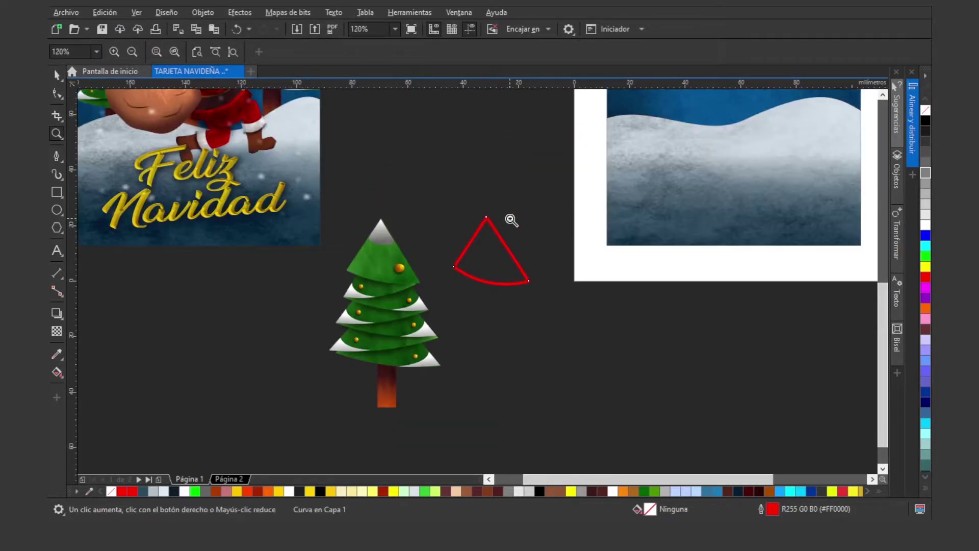
{"action": "right_click", "coordinate": [493, 223]}
{"action": "key", "text": "space"}
{"action": "left_click", "coordinate": [449, 213]}
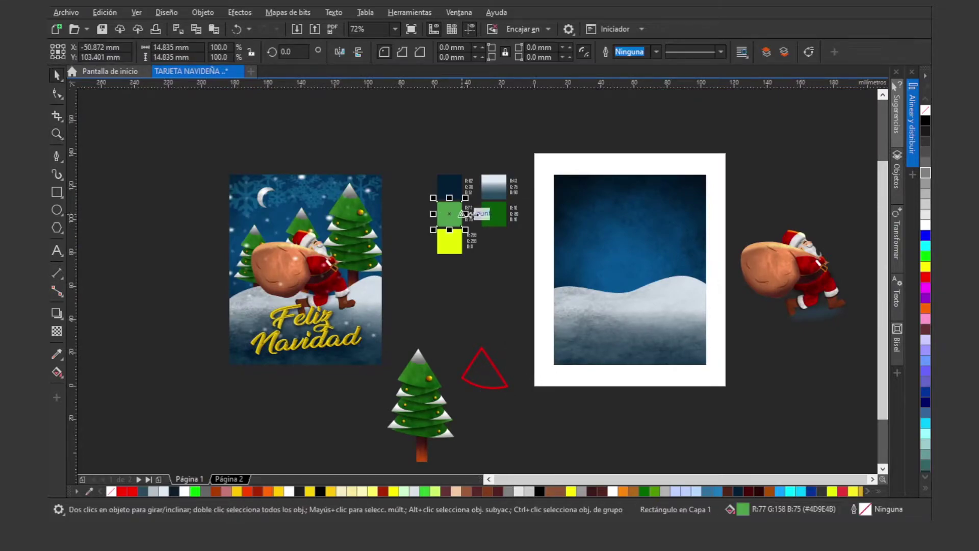
{"action": "key", "text": "z"}
{"action": "left_click_drag", "start_coordinate": [418, 192], "coordinate": [615, 277]}
{"action": "right_click", "coordinate": [283, 202]}
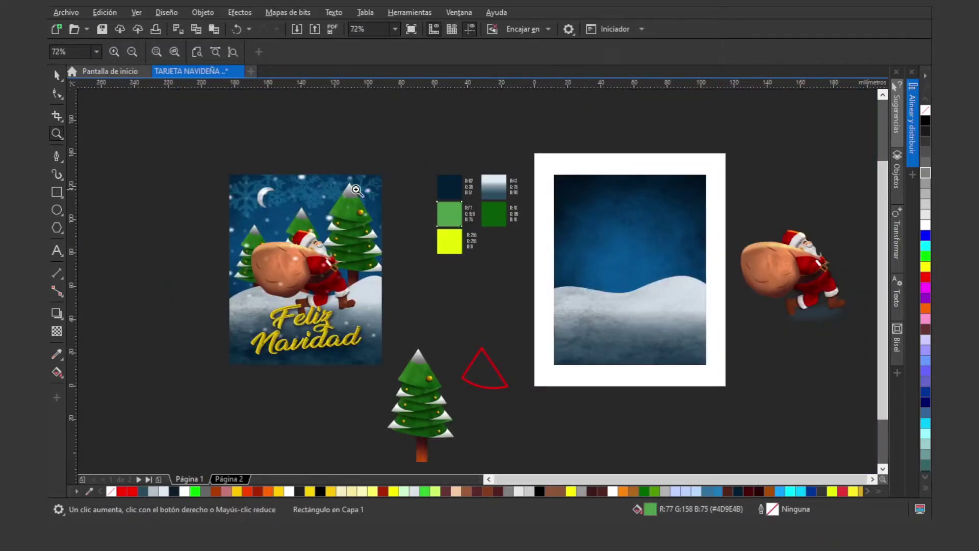
{"action": "key", "text": "space"}
{"action": "left_click", "coordinate": [495, 220], "text": "shift"}
{"action": "left_click_drag", "start_coordinate": [495, 220], "coordinate": [544, 421]}
- Fill the curved triangle with the light green swatch's colour, R77 G158 B75
{"action": "key", "text": "space"}
{"action": "left_click_drag", "start_coordinate": [389, 332], "coordinate": [594, 455]}
{"action": "key", "text": "space"}
{"action": "right_click", "coordinate": [487, 364]}
{"action": "left_click", "coordinate": [453, 335]}
{"action": "left_click_drag", "start_coordinate": [485, 354], "coordinate": [454, 234]}
{"action": "left_click", "coordinate": [453, 232]}
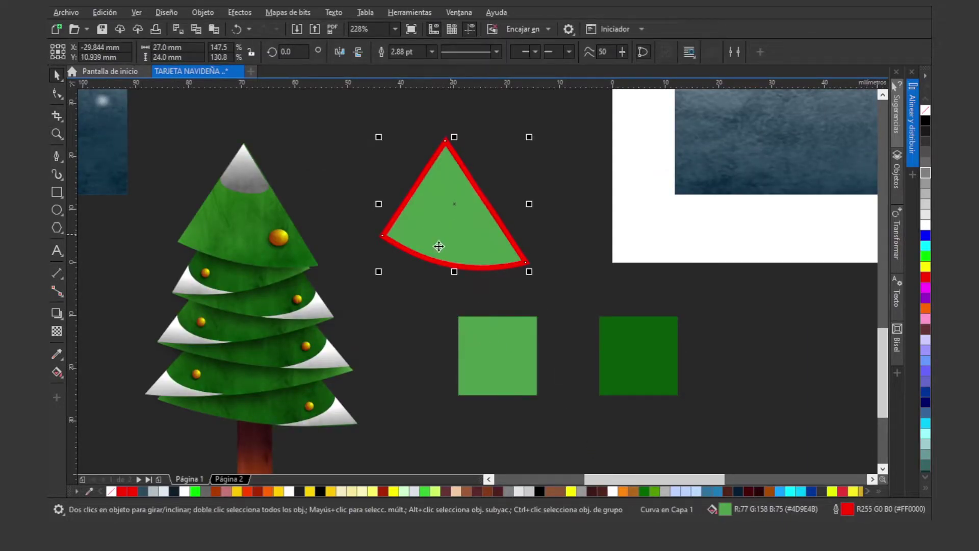
- Remove the curved triangle's outline and move the two green swatches together to the empty area at its lower right
{"action": "right_click", "coordinate": [111, 491]}
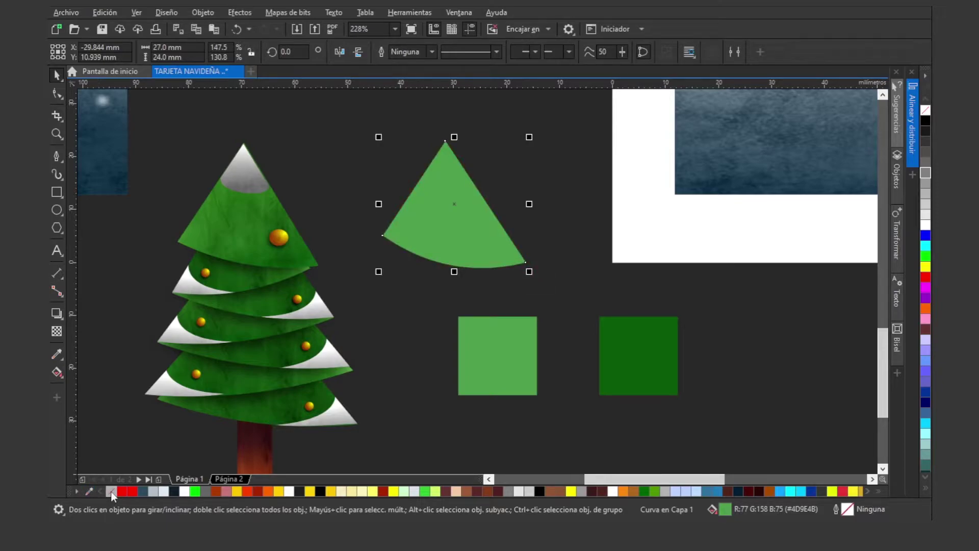
{"action": "left_click", "coordinate": [473, 387]}
{"action": "left_click_drag", "start_coordinate": [534, 357], "coordinate": [563, 349]}
{"action": "left_click", "coordinate": [451, 299]}
{"action": "left_click_drag", "start_coordinate": [451, 298], "coordinate": [716, 416]}
{"action": "left_click_drag", "start_coordinate": [636, 354], "coordinate": [693, 324]}
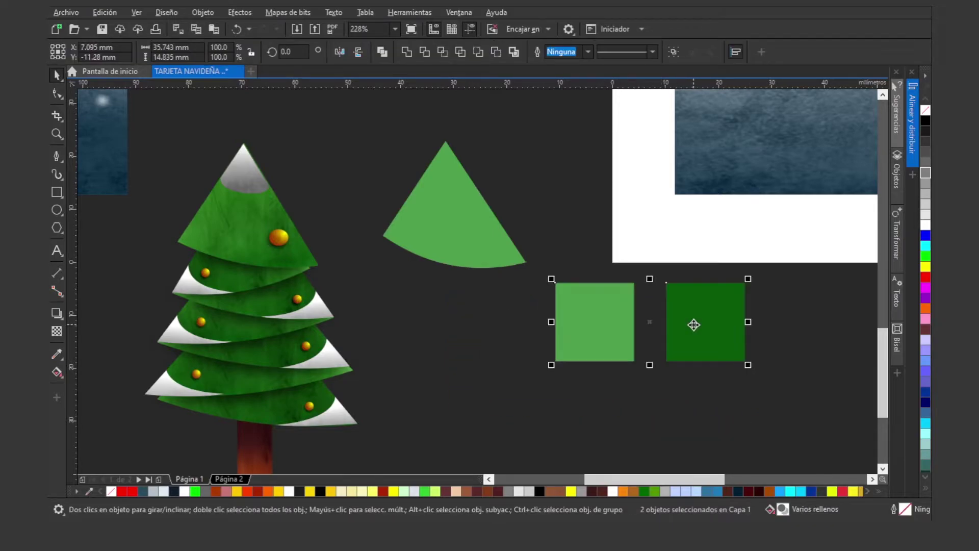
{"action": "left_click", "coordinate": [541, 389]}
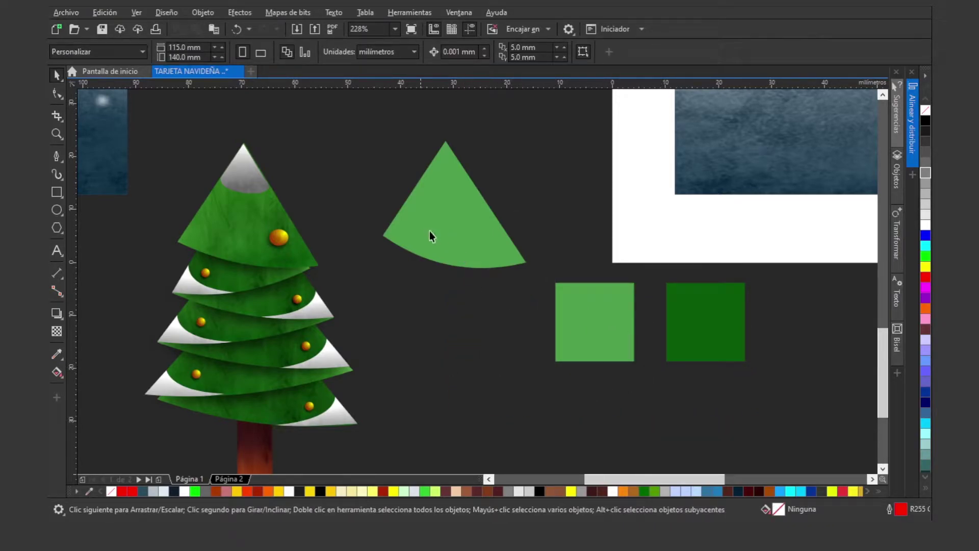
- Apply a vertical gradient fill to the curved triangle, from light green at the apex to the dark green swatch's colour at the base
{"action": "left_click", "coordinate": [441, 200]}
{"action": "key", "text": "g"}
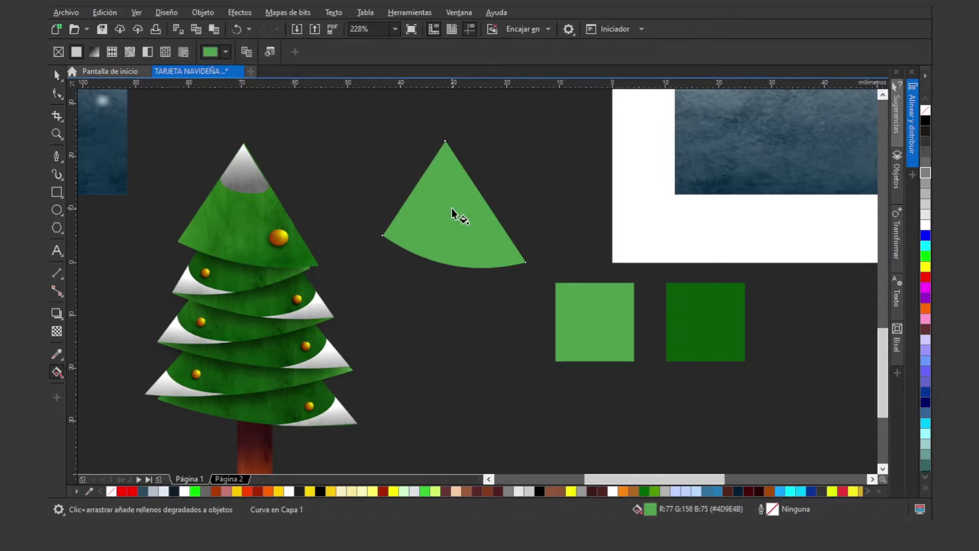
{"action": "left_click_drag", "start_coordinate": [449, 146], "coordinate": [449, 247]}
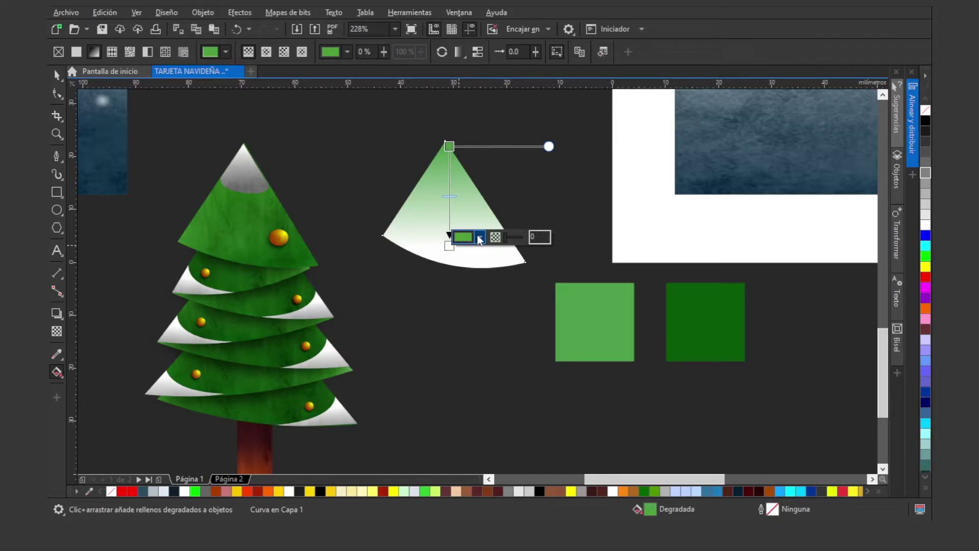
{"action": "left_click", "coordinate": [480, 237]}
{"action": "left_click", "coordinate": [571, 417]}
{"action": "left_click", "coordinate": [704, 338]}
{"action": "left_click", "coordinate": [447, 199]}
{"action": "left_click", "coordinate": [480, 237]}
{"action": "left_click", "coordinate": [56, 76]}
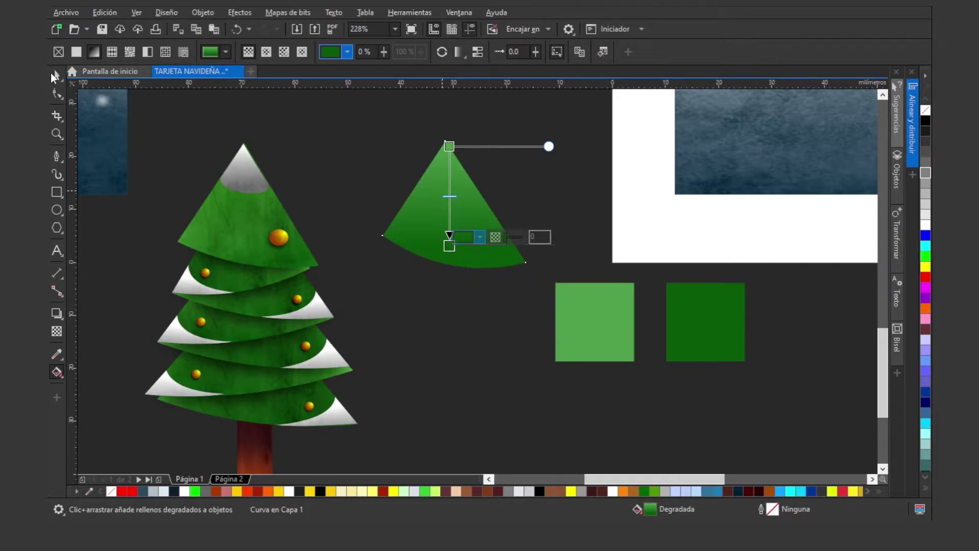
- Delete the light green and dark green palette swatches
{"action": "left_click", "coordinate": [601, 346]}
{"action": "left_click", "coordinate": [708, 342], "text": "shift"}
{"action": "key", "text": "Delete"}
- Shorten the curved triangle's gradient by raising its dark green end above the curved base
{"action": "key", "text": "z"}
{"action": "left_click_drag", "start_coordinate": [365, 123], "coordinate": [579, 295]}
{"action": "key", "text": "space"}
{"action": "left_click", "coordinate": [438, 206]}
{"action": "key", "text": "g"}
{"action": "left_click_drag", "start_coordinate": [423, 356], "coordinate": [423, 326]}
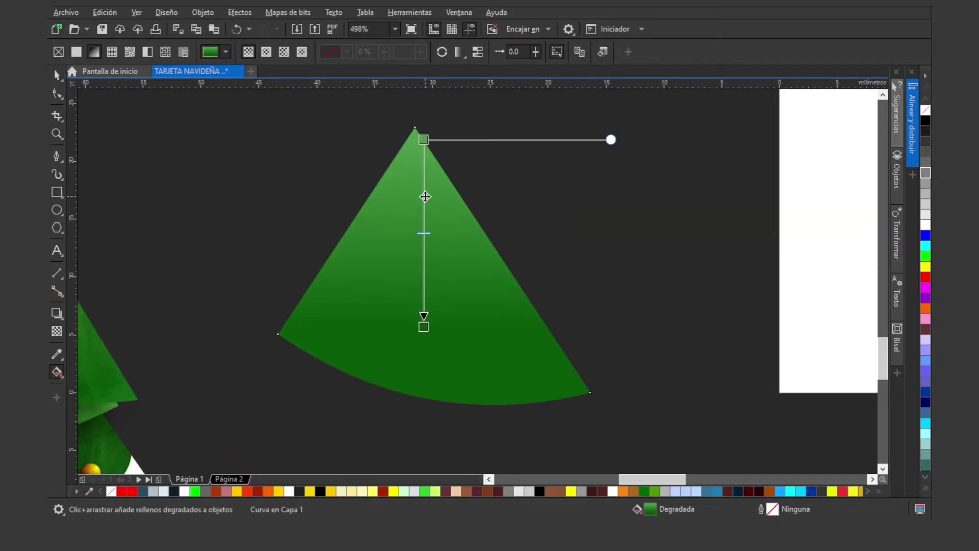
{"action": "key", "text": "space"}
{"action": "scroll", "coordinate": [471, 153], "scroll_direction": "down", "scroll_amount": 2}
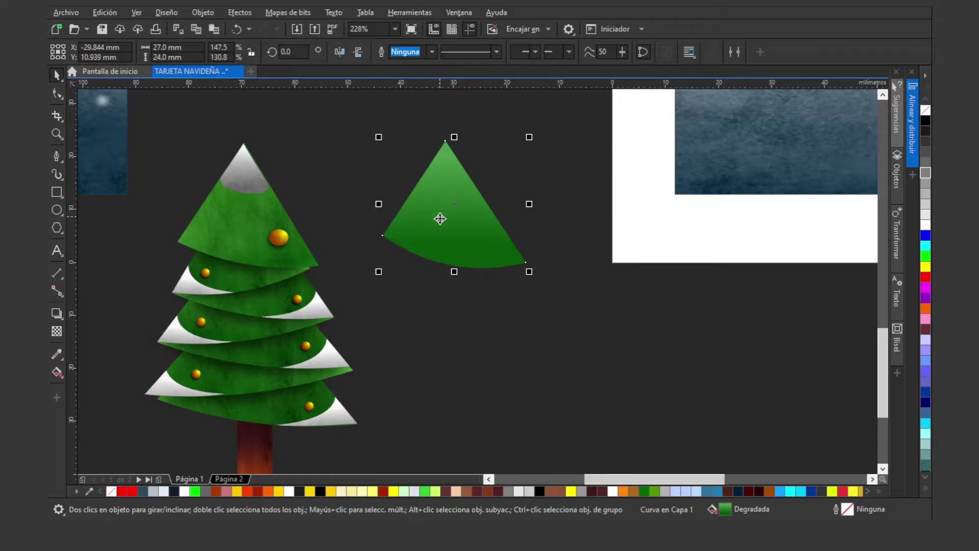
- Duplicate the gradient triangle about 6 mm lower, and try moving the copy behind the original, then undo the reordering
{"action": "left_click_drag", "start_coordinate": [438, 204], "coordinate": [439, 236]}
{"action": "right_click", "coordinate": [438, 236]}
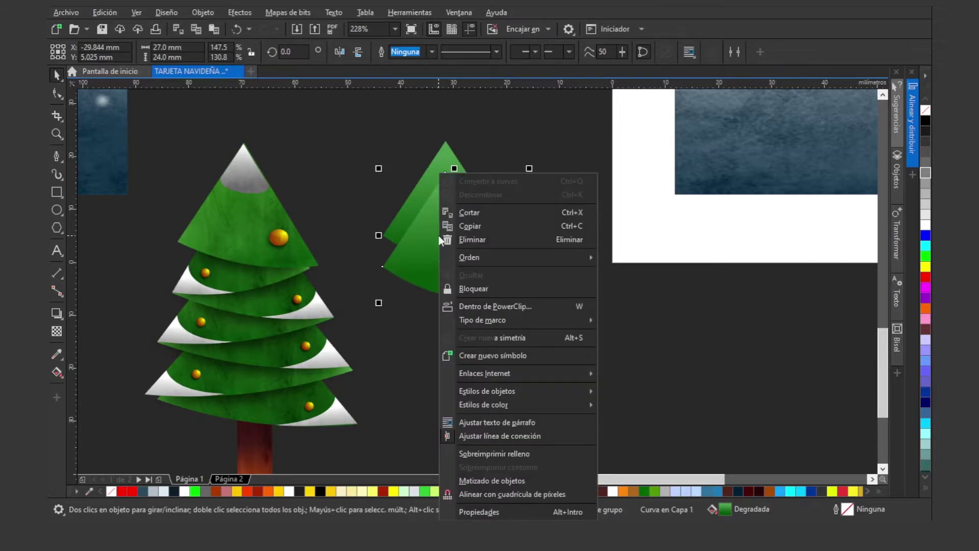
{"action": "left_click", "coordinate": [413, 244]}
{"action": "key", "text": "ctrl+Page_Down"}
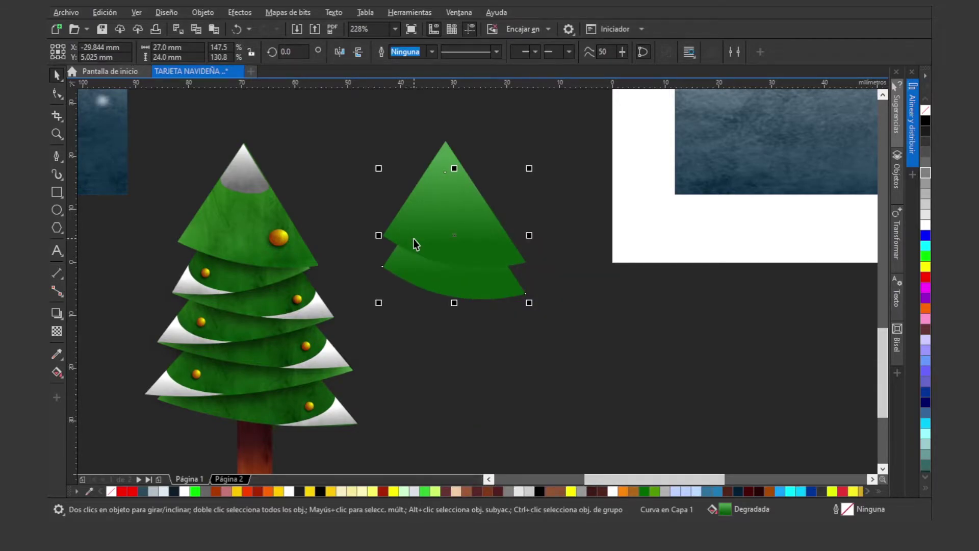
{"action": "key", "text": "ctrl+z"}
- Shift the lower copy's gradient so that its light green extends further down the shape
{"action": "key", "text": "g"}
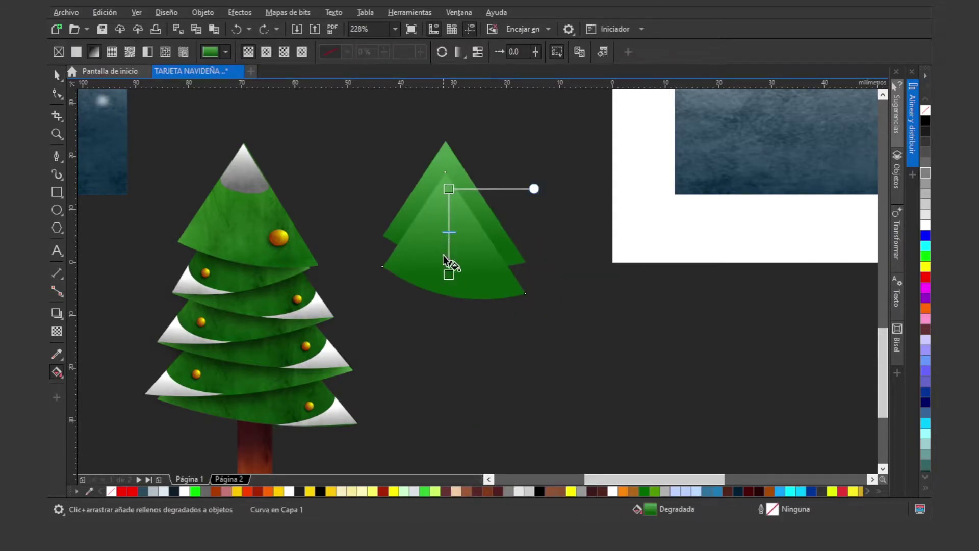
{"action": "left_click", "coordinate": [448, 216]}
{"action": "mouse_move", "coordinate": [448, 217]}
{"action": "left_mouse_down"}
{"action": "mouse_move", "coordinate": [448, 230]}
{"action": "mouse_move", "coordinate": [448, 216]}
{"action": "mouse_move", "coordinate": [437, 221]}
{"action": "mouse_move", "coordinate": [443, 239]}
{"action": "mouse_move", "coordinate": [454, 219]}
{"action": "left_mouse_up"}
{"action": "key", "text": "space"}
{"action": "key", "text": "ctrl+z"}
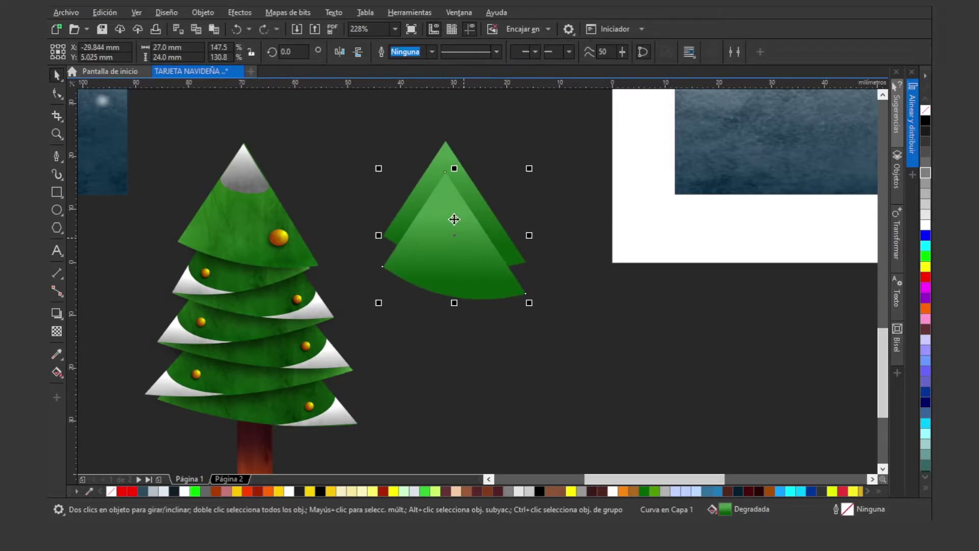
- Send the lower triangle copy to the back of the layer, behind the top tier
{"action": "right_click", "coordinate": [446, 246]}
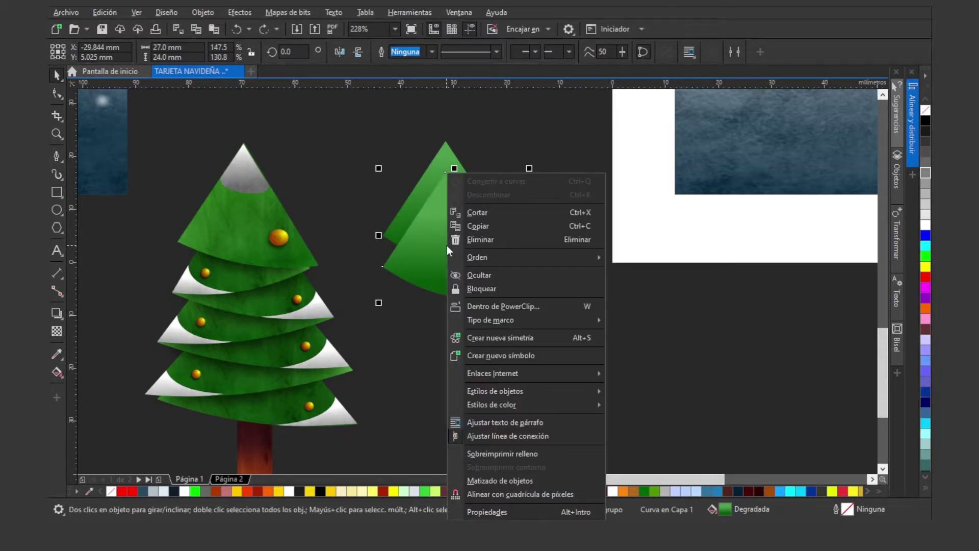
{"action": "mouse_move", "coordinate": [525, 257]}
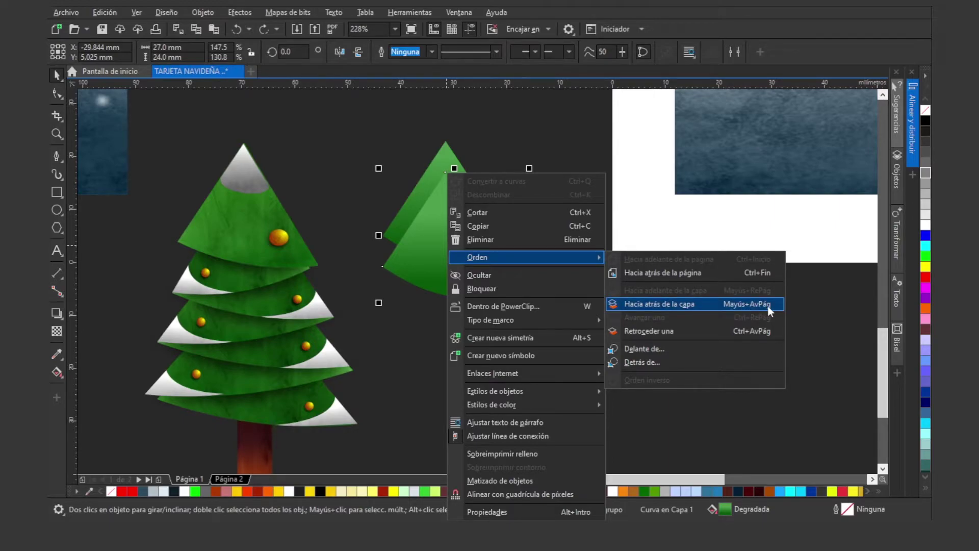
{"action": "left_click", "coordinate": [713, 304]}
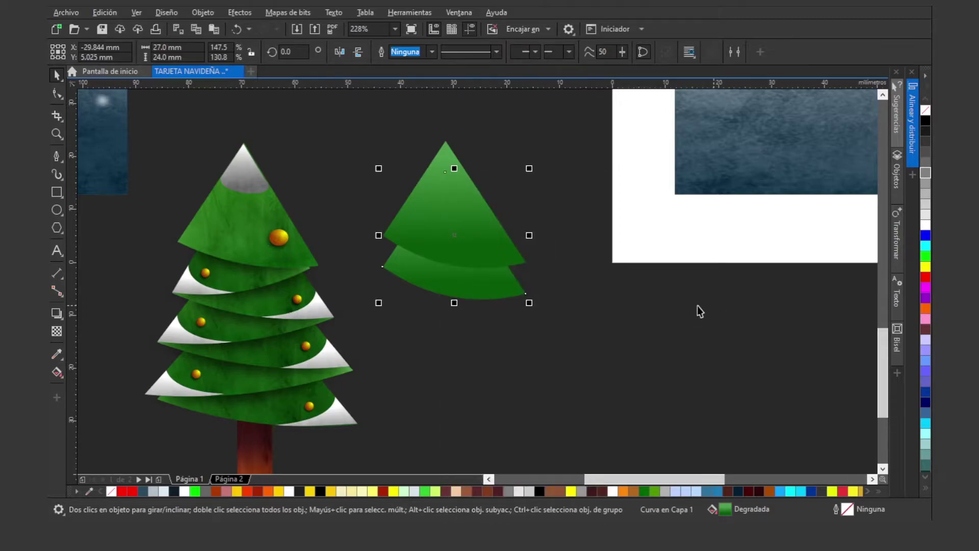
{"action": "key", "text": "ctrl+z"}
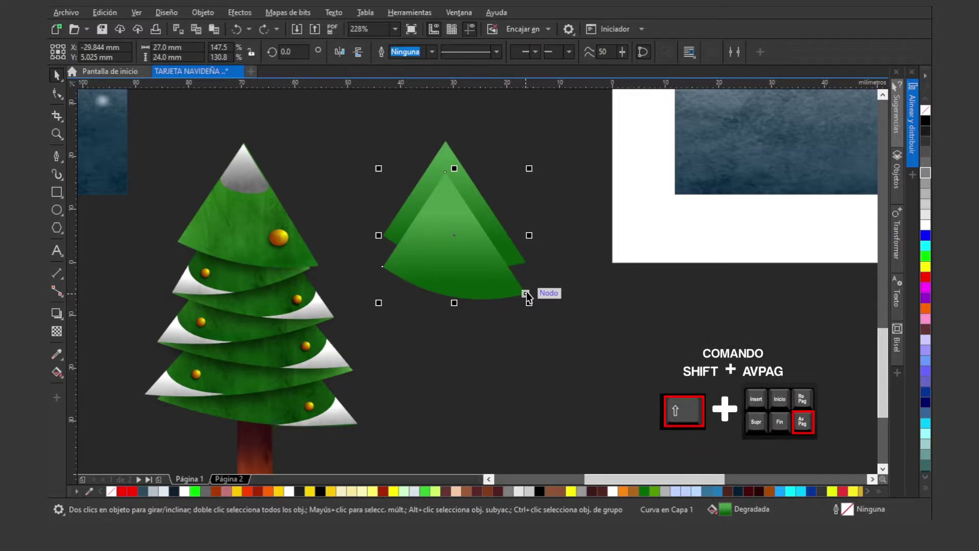
{"action": "key", "text": "shift+Next"}
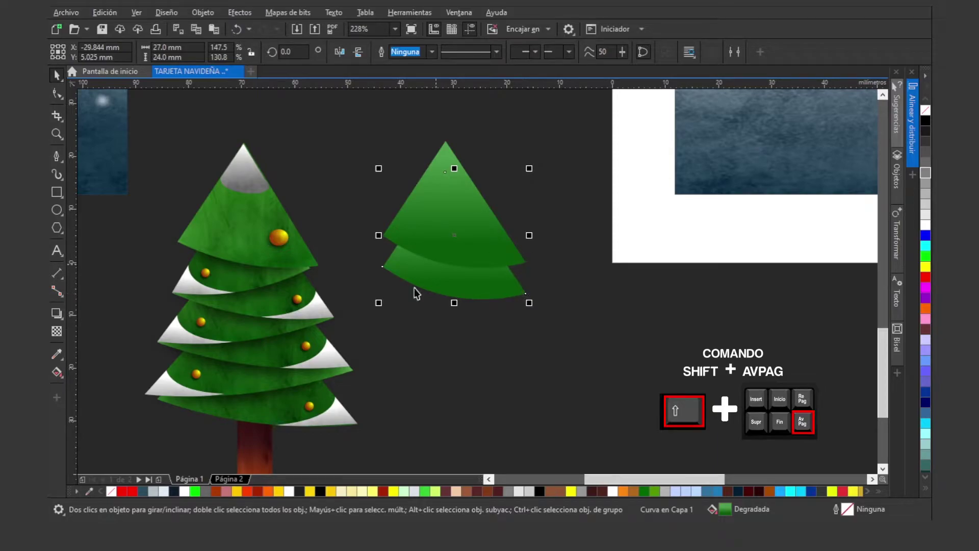
- Mirror the second tier horizontally so its curved base slopes opposite to the top tier
{"action": "left_click", "coordinate": [339, 51]}
{"action": "key", "text": "ctrl+z"}
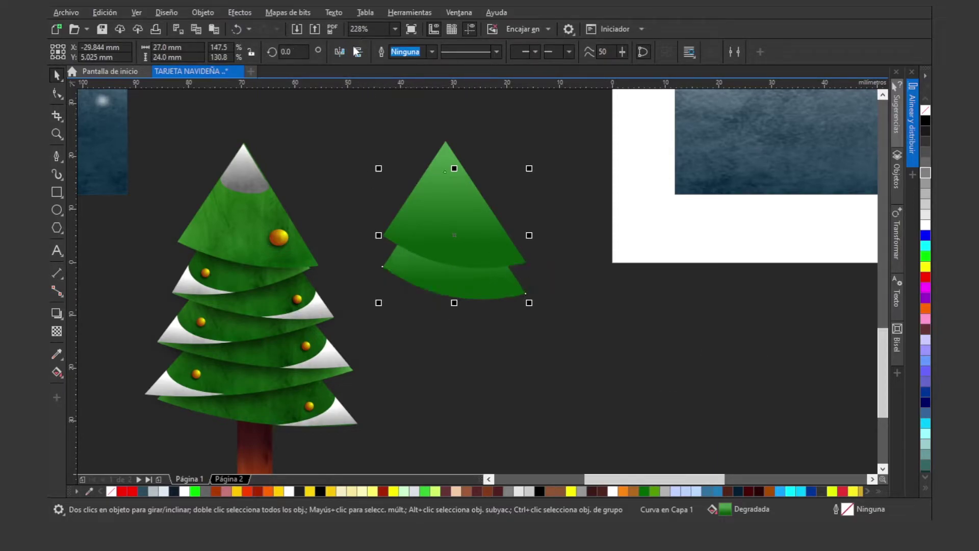
{"action": "left_click", "coordinate": [339, 52]}
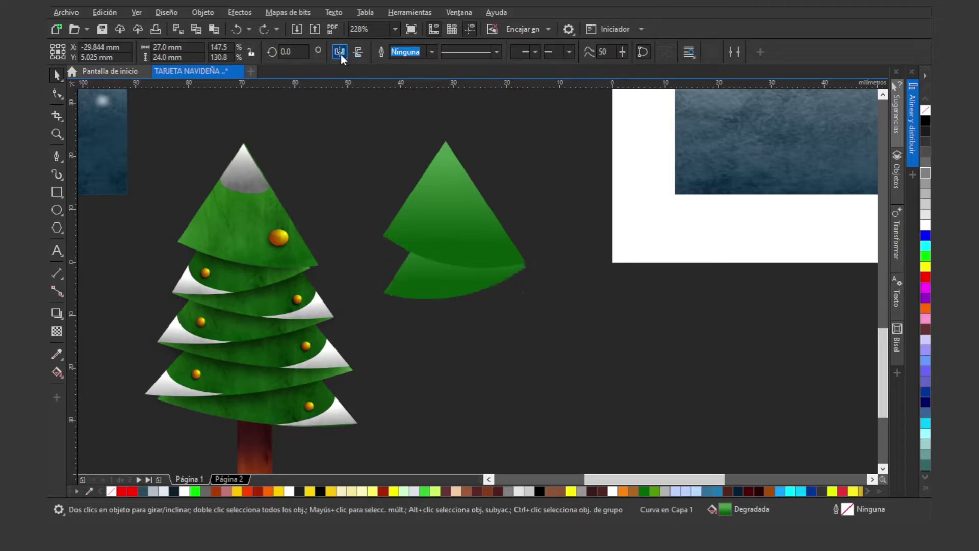
- Rotate the mirrored second tier slightly, to about 176.97°, so its corner meets the top tier's edge
{"action": "left_click", "coordinate": [450, 280]}
{"action": "left_click_drag", "start_coordinate": [530, 304], "coordinate": [528, 311]}
{"action": "key", "text": "F2"}
{"action": "left_click_drag", "start_coordinate": [313, 184], "coordinate": [637, 364]}
{"action": "left_click_drag", "start_coordinate": [499, 300], "coordinate": [498, 293]}
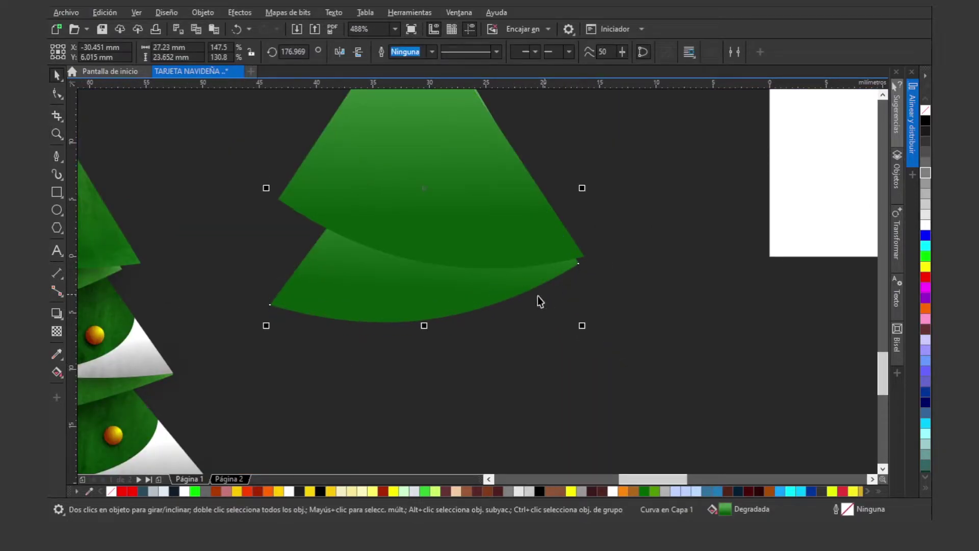
{"action": "left_click", "coordinate": [514, 290]}
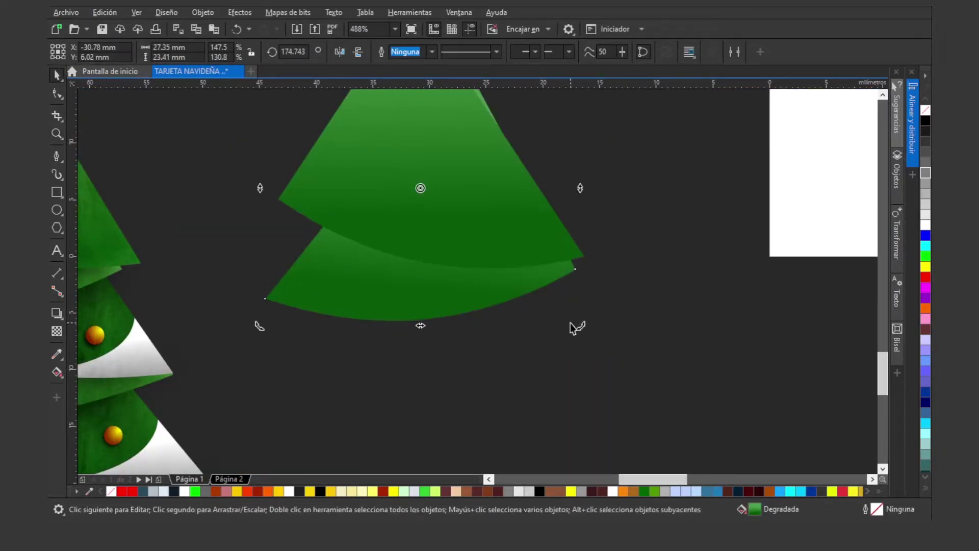
- Duplicate the second tier about 6.7 mm lower and send the copy to the back of the layer
{"action": "key", "text": "z"}
{"action": "right_click", "coordinate": [440, 262]}
{"action": "key", "text": "space"}
{"action": "key", "text": "Escape"}
{"action": "left_click_drag", "start_coordinate": [435, 274], "coordinate": [434, 309]}
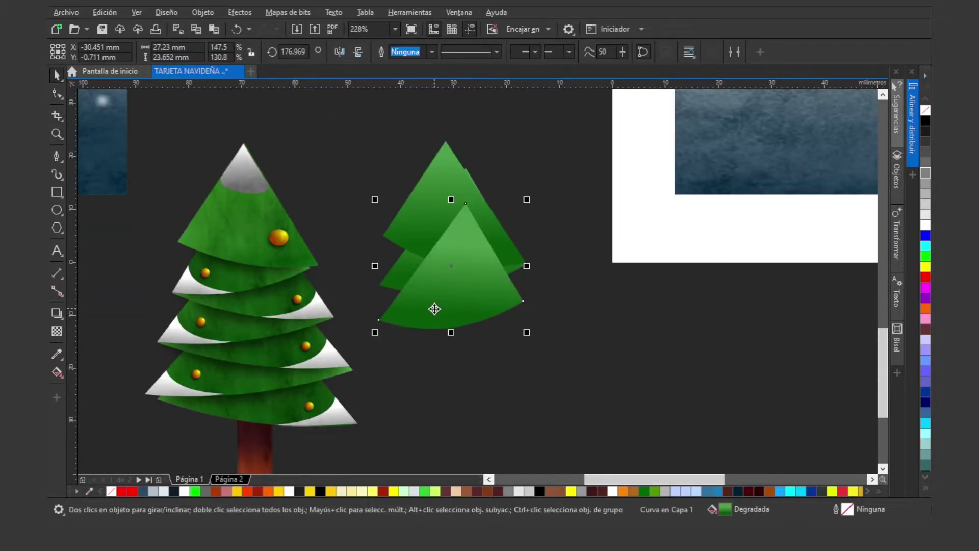
{"action": "key", "text": "shift+Page_Down"}
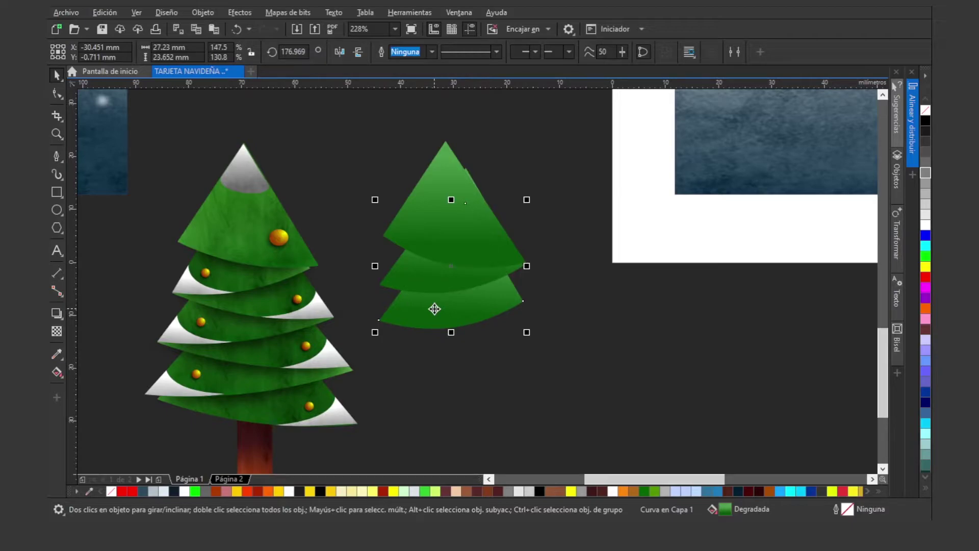
- Mirror the third tier horizontally, adjust its position, and size it 31 mm wide and 24 mm high
{"action": "left_click", "coordinate": [339, 52]}
{"action": "left_click_drag", "start_coordinate": [468, 319], "coordinate": [473, 317]}
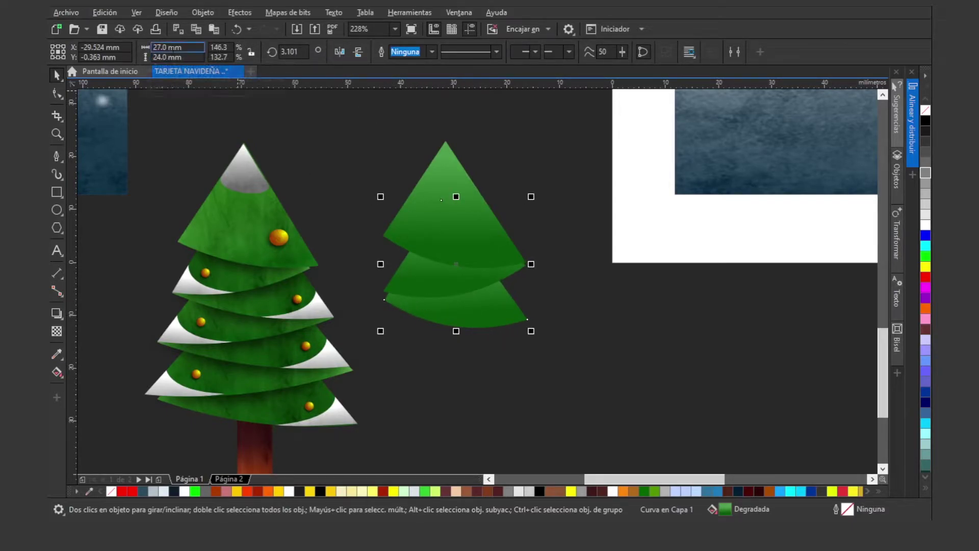
{"action": "left_click", "coordinate": [189, 46]}
{"action": "type", "text": "31"}
{"action": "key", "text": "Return"}
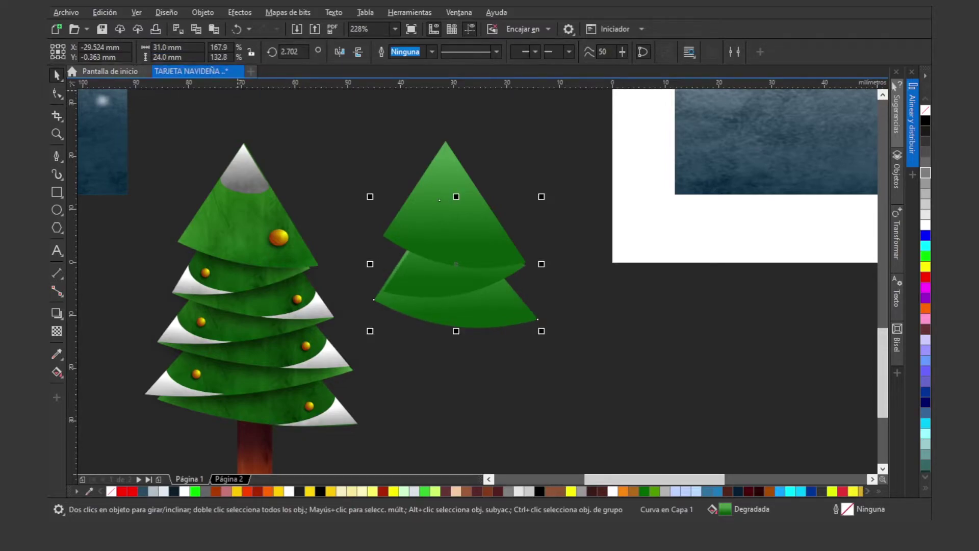
- Duplicate the third tier a little lower, place the copy behind the others, and set its width to 34 mm
{"action": "left_click_drag", "start_coordinate": [458, 304], "coordinate": [490, 335]}
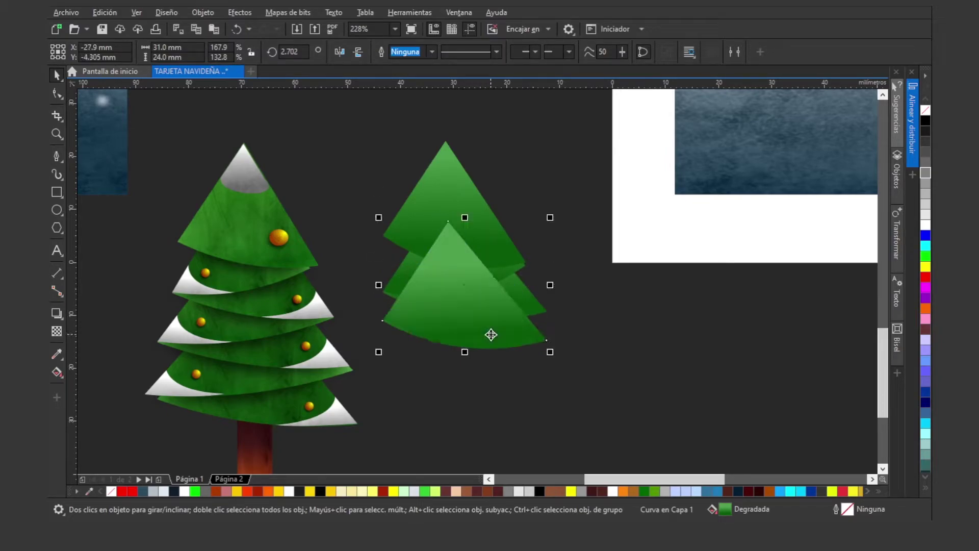
{"action": "key", "text": "ctrl+Page_Down"}
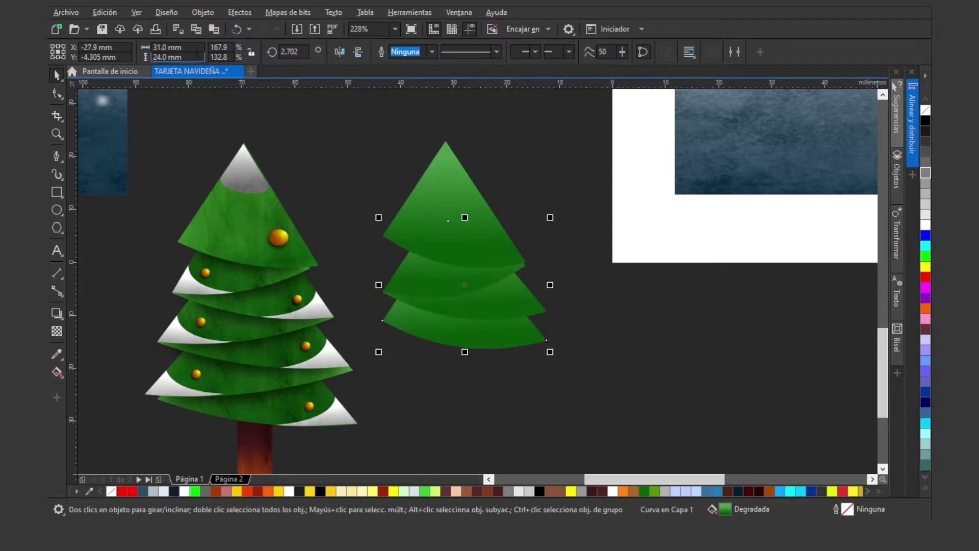
{"action": "left_click", "coordinate": [173, 47]}
{"action": "type", "text": "34"}
{"action": "key", "text": "Return"}
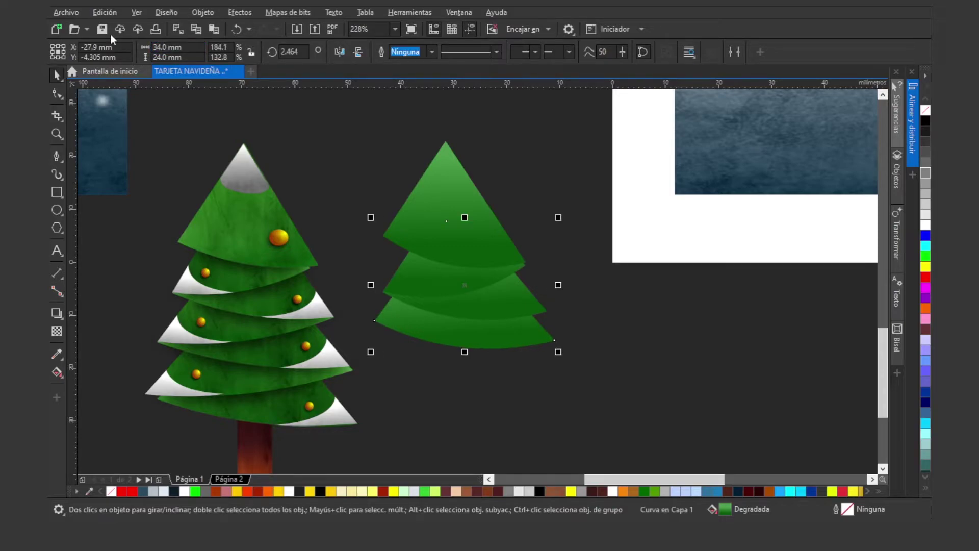
- Mirror the fourth tier horizontally and nudge it into line with the tier above
{"action": "left_click", "coordinate": [339, 52]}
{"action": "left_click_drag", "start_coordinate": [505, 340], "coordinate": [501, 338]}
{"action": "key", "text": "F2"}
{"action": "left_click_drag", "start_coordinate": [385, 201], "coordinate": [556, 375]}
{"action": "key", "text": "F3"}
- Duplicate the lowest tier downward to add further tiers, mirroring the copies horizontally to alternate their slopes
{"action": "left_click_drag", "start_coordinate": [404, 341], "coordinate": [409, 364]}
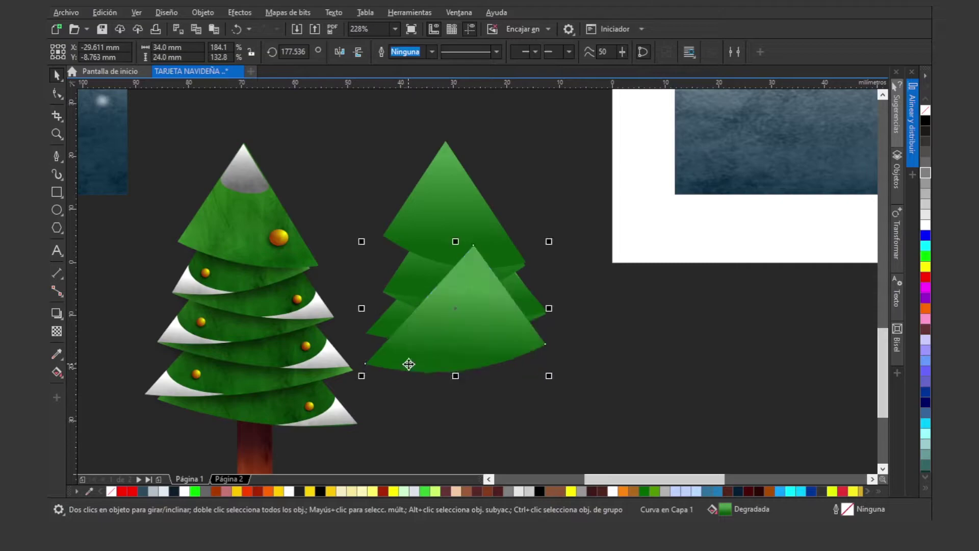
{"action": "left_click", "coordinate": [339, 52]}
{"action": "left_click_drag", "start_coordinate": [502, 365], "coordinate": [506, 384]}
{"action": "left_click", "coordinate": [339, 51]}
- Set the lowest tier's width to 41 mm and send it to the back of the layer
{"action": "left_click", "coordinate": [158, 48]}
{"action": "type", "text": "41"}
{"action": "key", "text": "Return"}
{"action": "key", "text": "shift+Page_Down"}
- Select all the new tree's tiers together and move them about 8 mm to the right, away from the reference tree
{"action": "left_click_drag", "start_coordinate": [630, 430], "coordinate": [294, 130]}
{"action": "left_click_drag", "start_coordinate": [484, 306], "coordinate": [528, 306]}
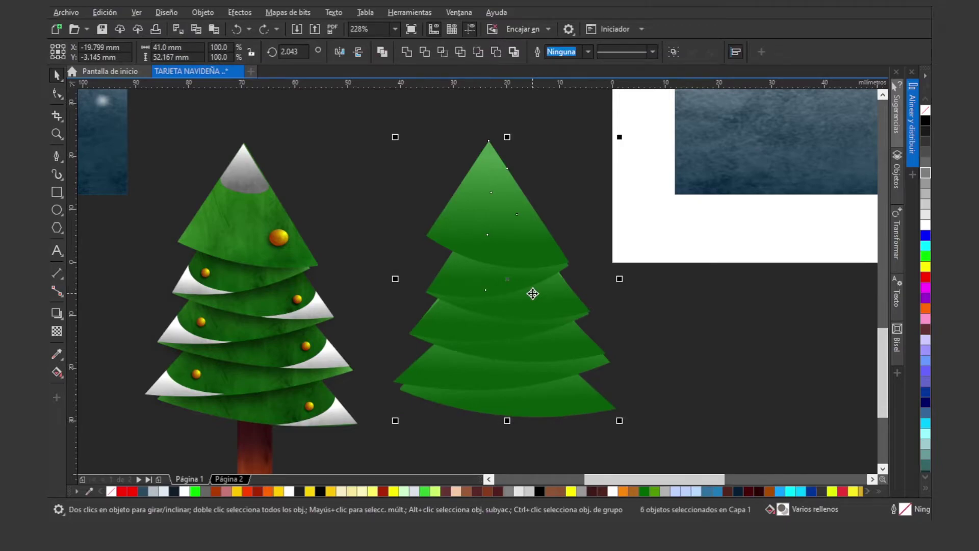
{"action": "left_click", "coordinate": [662, 407]}
{"action": "left_click_drag", "start_coordinate": [379, 113], "coordinate": [391, 180]}
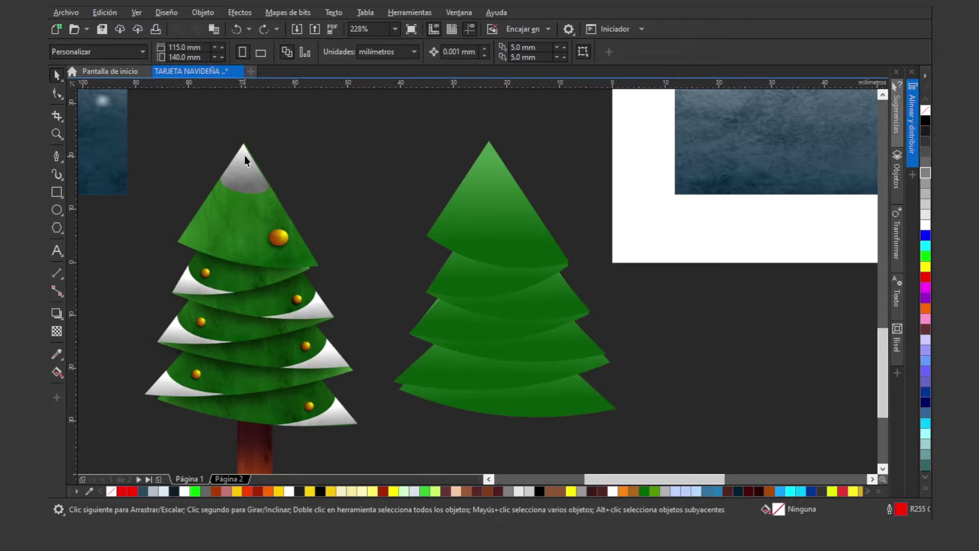
- Draw a triangle about 9.2 mm wide and 8.2 mm high beside the new tree's tip, filled white without an outline
{"action": "key", "text": "y"}
{"action": "left_click_drag", "start_coordinate": [391, 142], "coordinate": [447, 192]}
{"action": "key", "text": "space"}
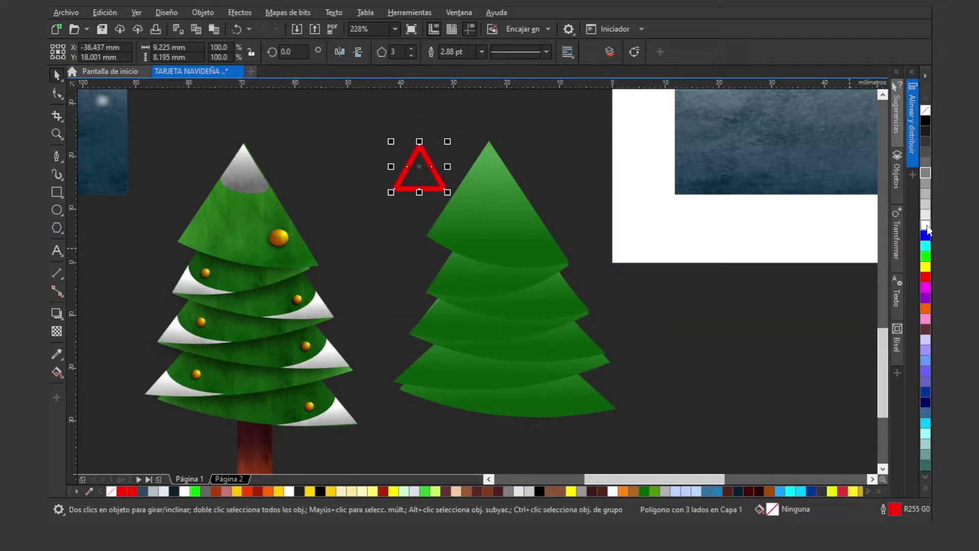
{"action": "left_click", "coordinate": [925, 225]}
{"action": "right_click", "coordinate": [925, 110]}
- Convert the white triangle to curves and delete the midpoint nodes on its three sides
{"action": "key", "text": "z"}
{"action": "left_click_drag", "start_coordinate": [359, 134], "coordinate": [521, 237]}
{"action": "key", "text": "space"}
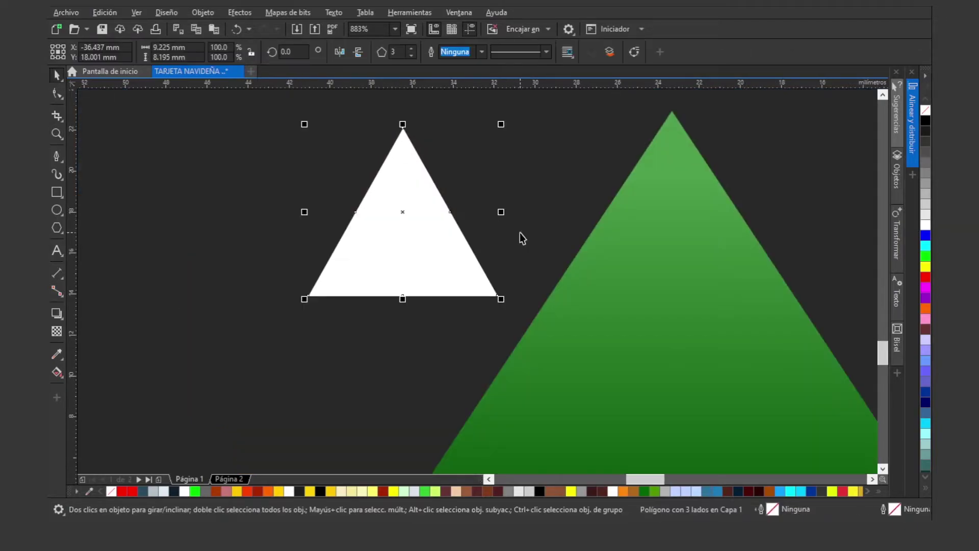
{"action": "key", "text": "ctrl+q"}
{"action": "key", "text": "F10"}
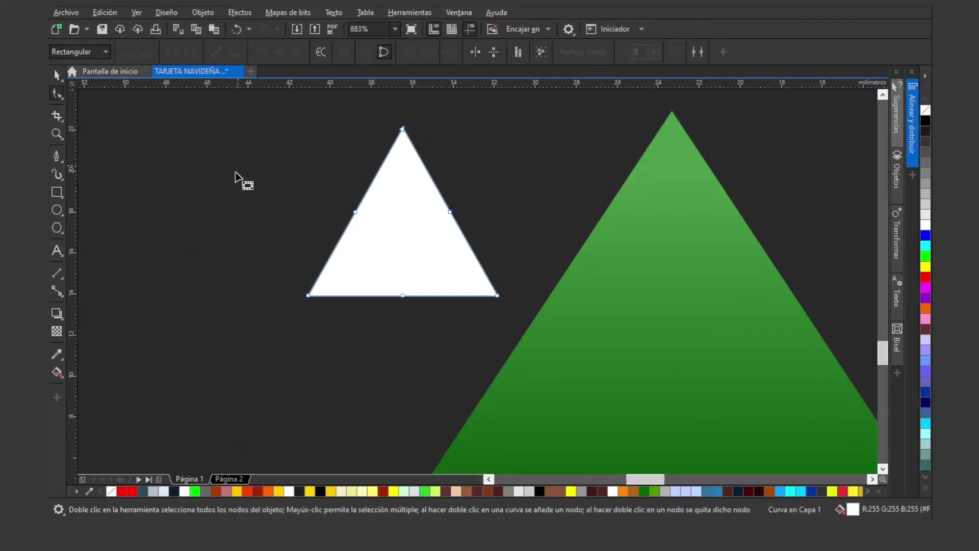
{"action": "left_click_drag", "start_coordinate": [327, 182], "coordinate": [457, 302]}
{"action": "key", "text": "Delete"}
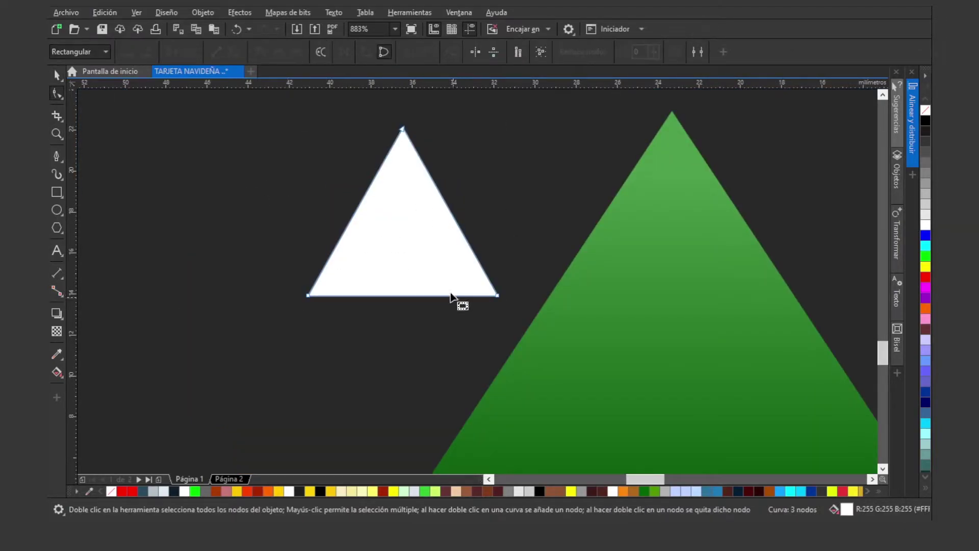
- Convert the white triangle's bottom side to a curve and bow it downward
{"action": "right_click", "coordinate": [398, 295]}
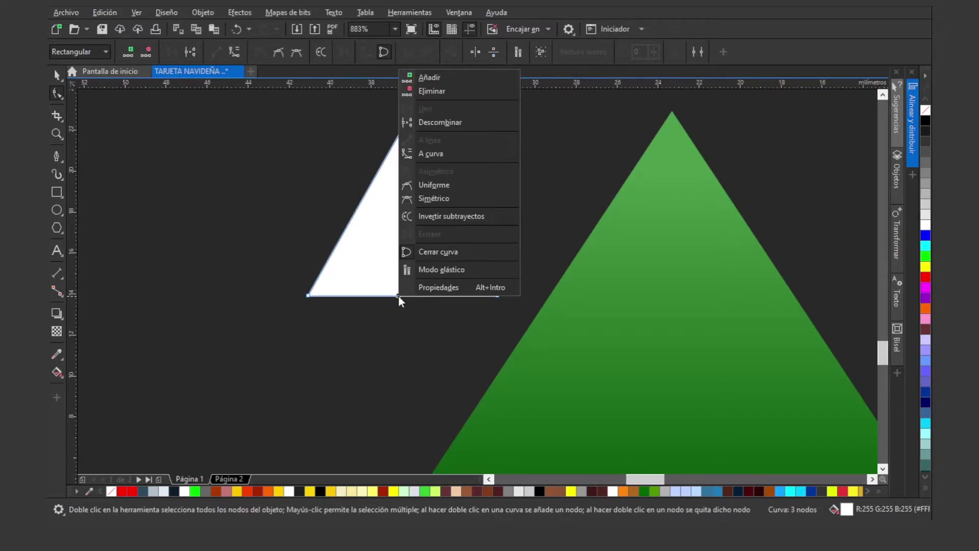
{"action": "left_click", "coordinate": [429, 152]}
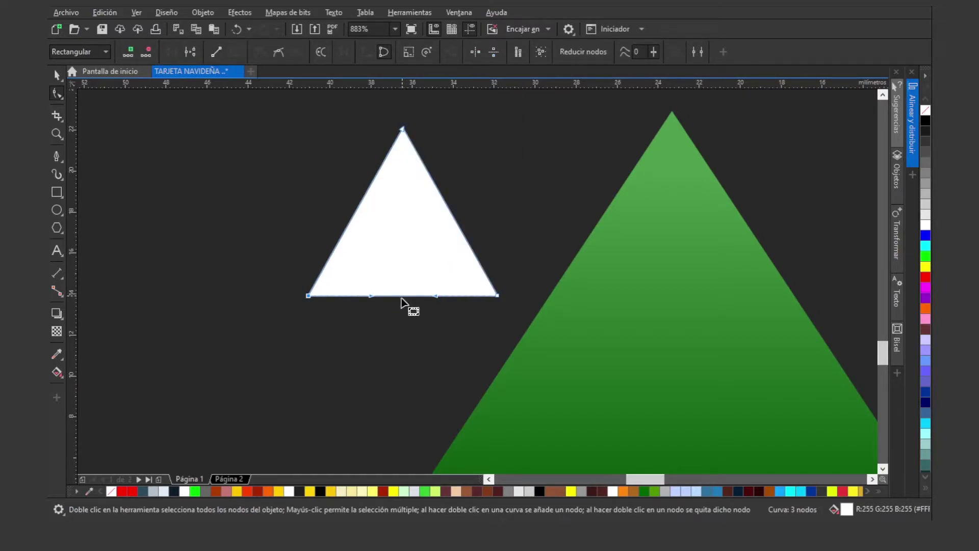
{"action": "left_click", "coordinate": [402, 303]}
{"action": "left_click_drag", "start_coordinate": [401, 297], "coordinate": [402, 319]}
- Move the white shape onto the new tree's tip, enlarge it to about 11.2 × 11.3 mm and rotate it 1.83°
{"action": "key", "text": "z"}
{"action": "right_click", "coordinate": [380, 253]}
{"action": "key", "text": "space"}
{"action": "left_click_drag", "start_coordinate": [409, 187], "coordinate": [526, 193]}
{"action": "left_click", "coordinate": [503, 183]}
- Fill the snow cap with a vertical linear gradient from white at the tip to mid grey at its curved base
{"action": "key", "text": "z"}
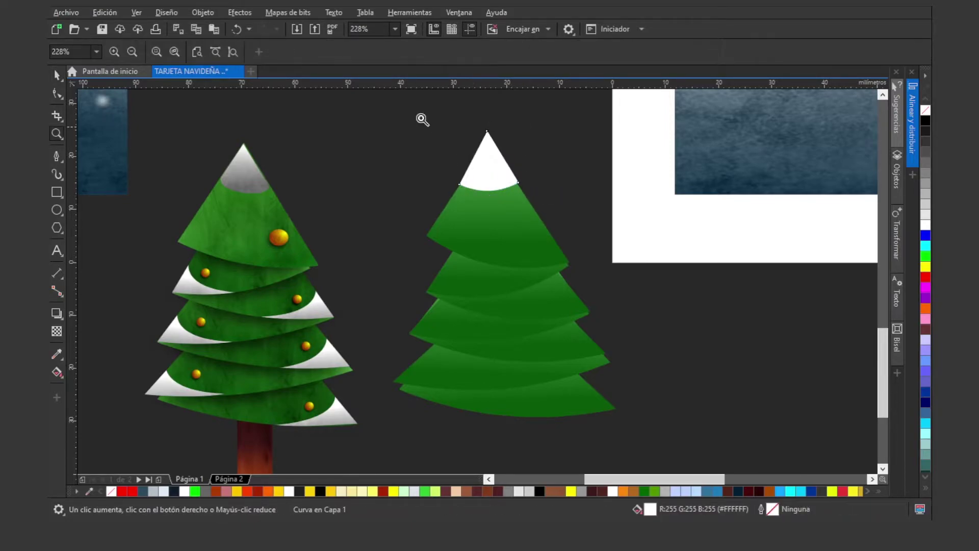
{"action": "left_click_drag", "start_coordinate": [414, 105], "coordinate": [578, 241]}
{"action": "key", "text": "g"}
{"action": "left_click_drag", "start_coordinate": [455, 176], "coordinate": [463, 313]}
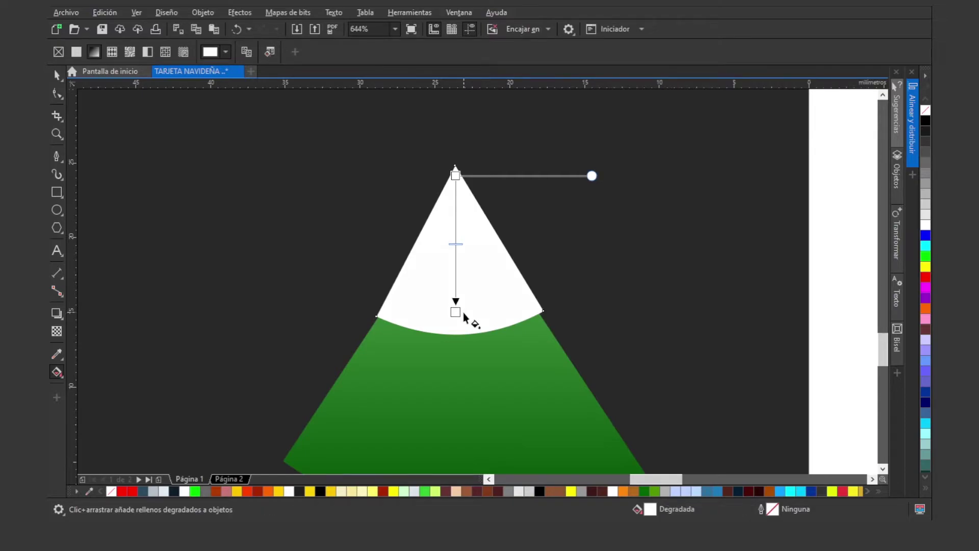
{"action": "left_click", "coordinate": [926, 205]}
{"action": "left_click", "coordinate": [925, 183]}
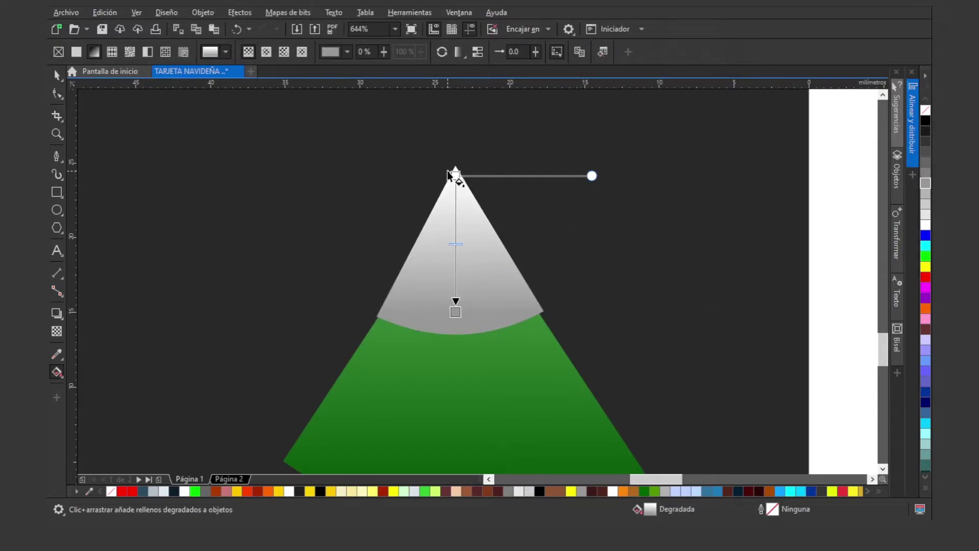
{"action": "left_click_drag", "start_coordinate": [456, 175], "coordinate": [456, 203]}
{"action": "key", "text": "space"}
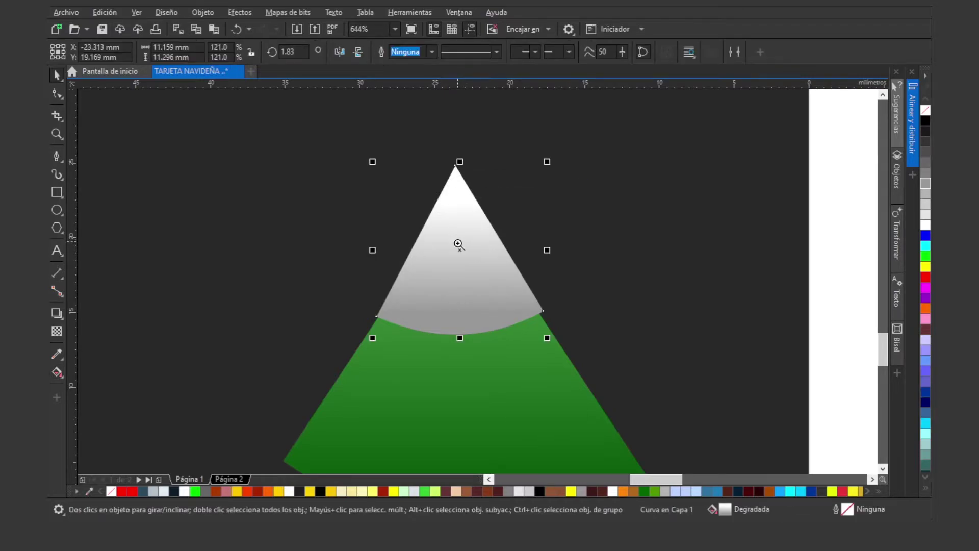
- Place the snow cap inside the new tree's top tier as PowerClip content
{"action": "key", "text": "z"}
{"action": "right_click", "coordinate": [459, 239]}
{"action": "key", "text": "space"}
{"action": "left_click_drag", "start_coordinate": [491, 233], "coordinate": [437, 236]}
{"action": "key", "text": "ctrl+z"}
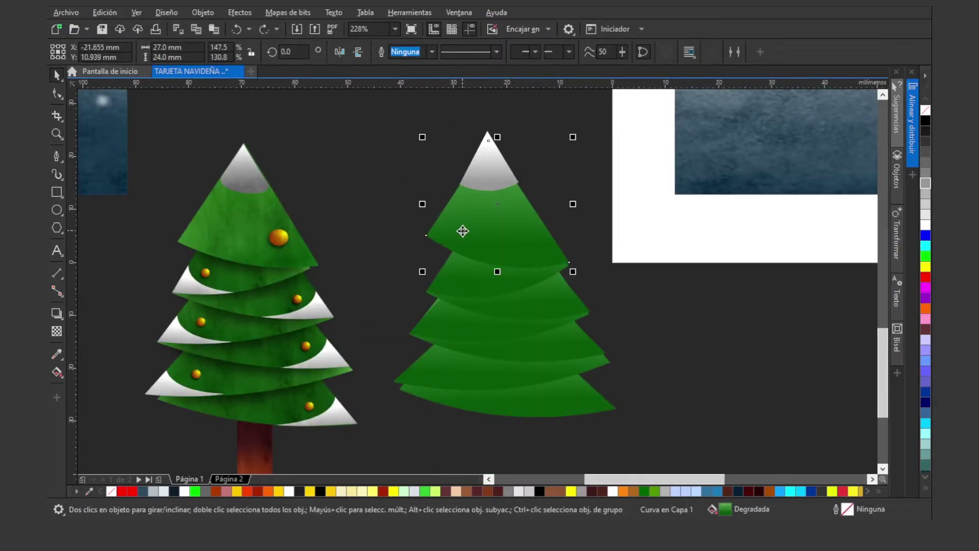
{"action": "left_click", "coordinate": [475, 176]}
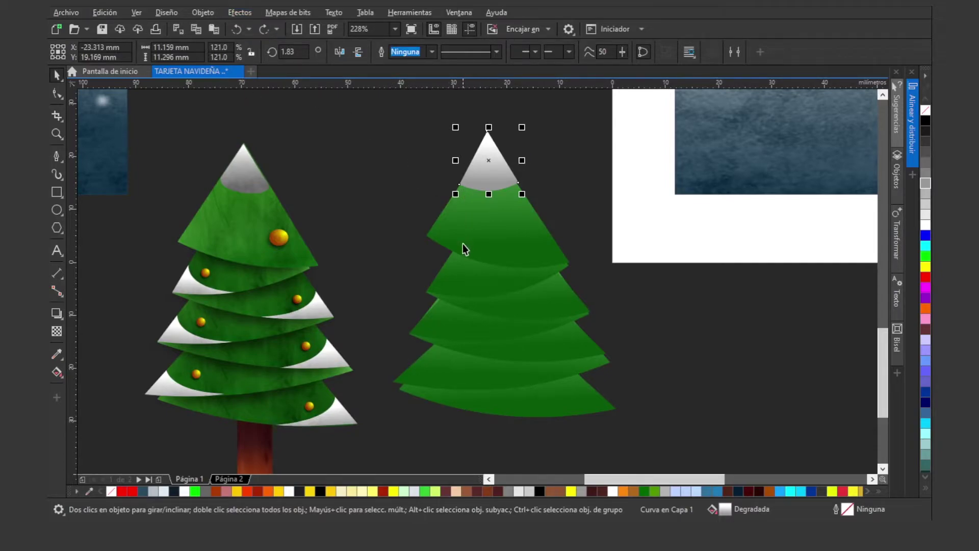
{"action": "left_click", "coordinate": [485, 229]}
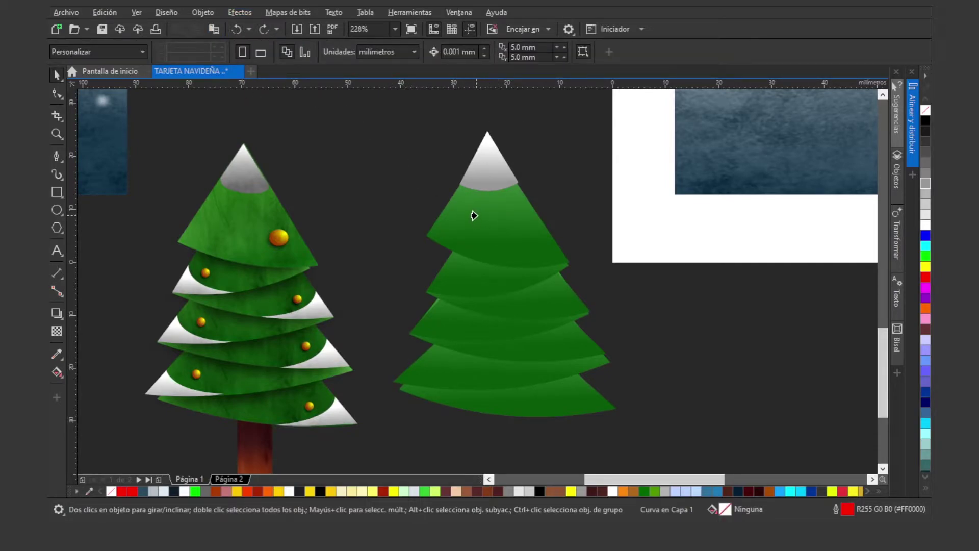
{"action": "left_click", "coordinate": [525, 178]}
{"action": "left_click", "coordinate": [507, 194]}
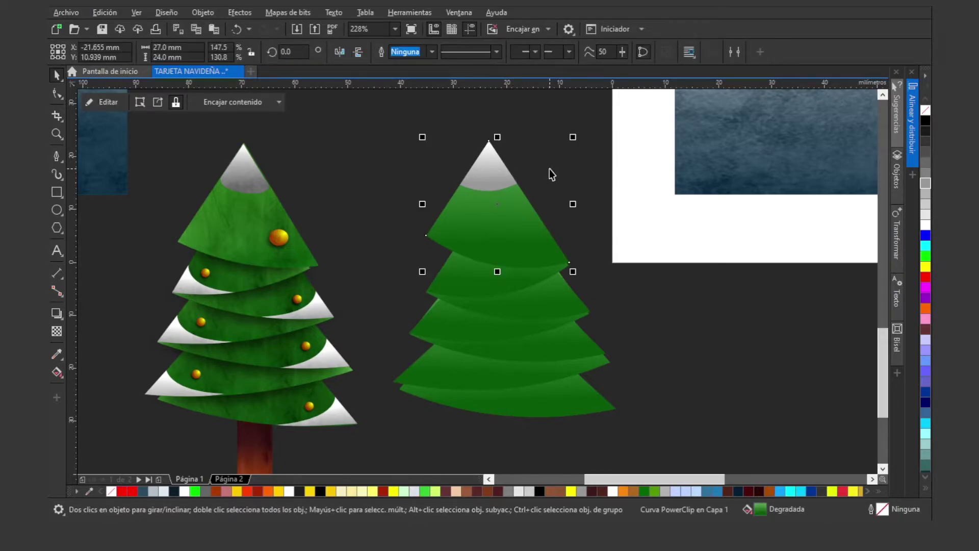
{"action": "left_click", "coordinate": [549, 169]}
- Draw a triangle about 5.1 × 4 mm near the second tier's left side, filled #DFEAF2 without outline, and convert it to curves
{"action": "key", "text": "z"}
{"action": "left_click_drag", "start_coordinate": [170, 240], "coordinate": [302, 345]}
{"action": "right_click", "coordinate": [328, 263]}
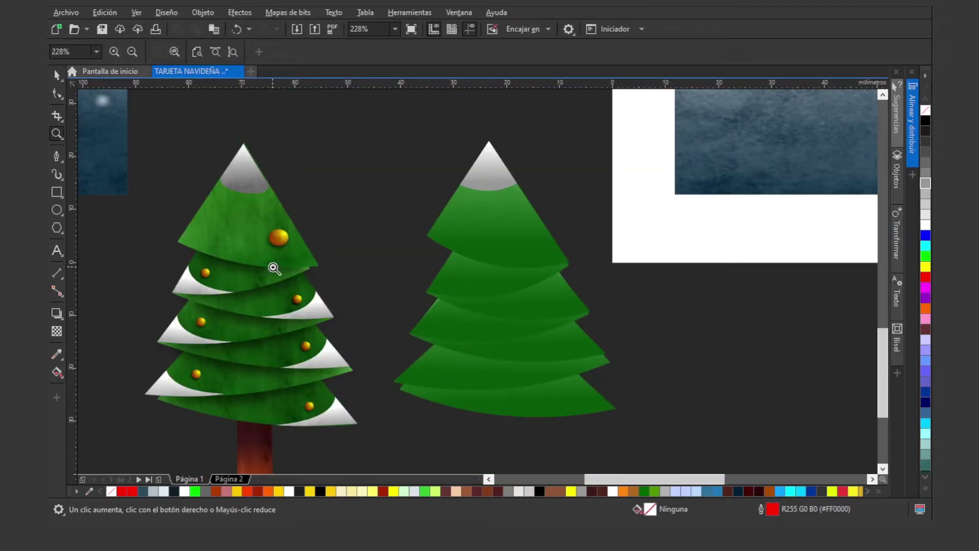
{"action": "left_click_drag", "start_coordinate": [378, 236], "coordinate": [607, 338]}
{"action": "key", "text": "space"}
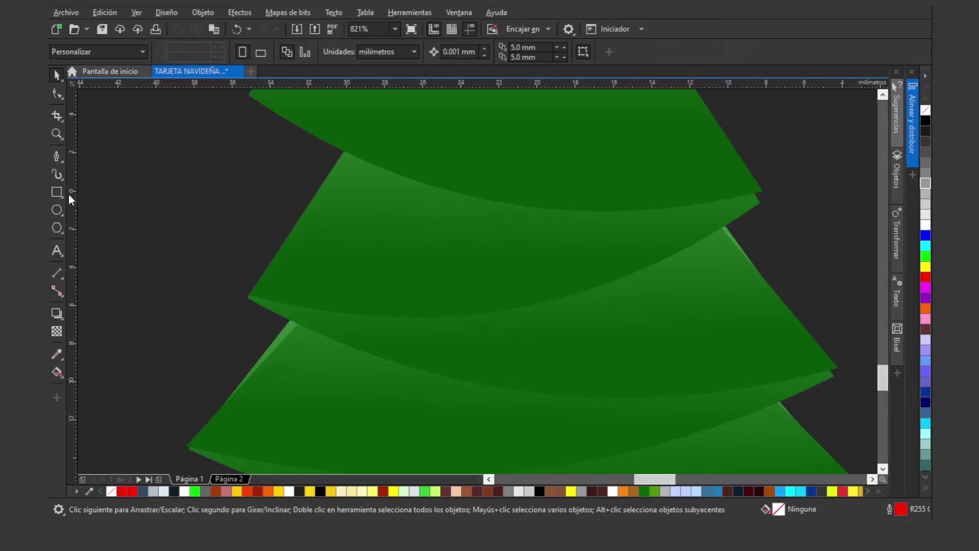
{"action": "left_click", "coordinate": [57, 228]}
{"action": "left_click_drag", "start_coordinate": [219, 152], "coordinate": [325, 236]}
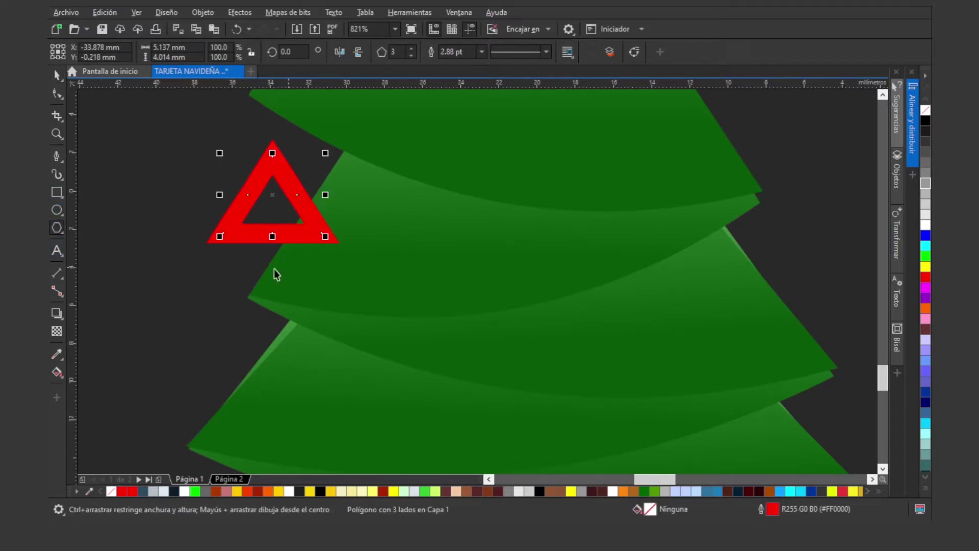
{"action": "key", "text": "space"}
{"action": "left_click", "coordinate": [164, 492]}
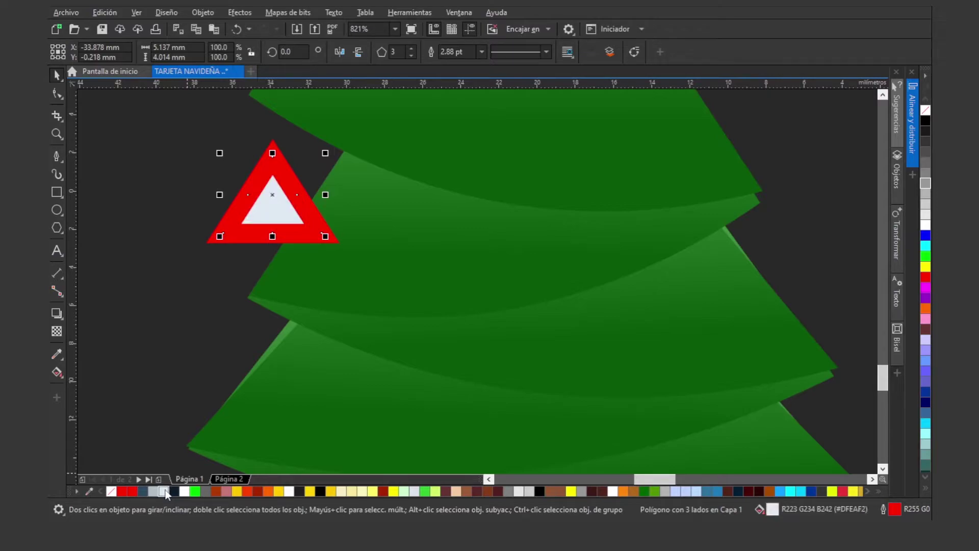
{"action": "key", "text": "ctrl+q"}
{"action": "right_click", "coordinate": [925, 110]}
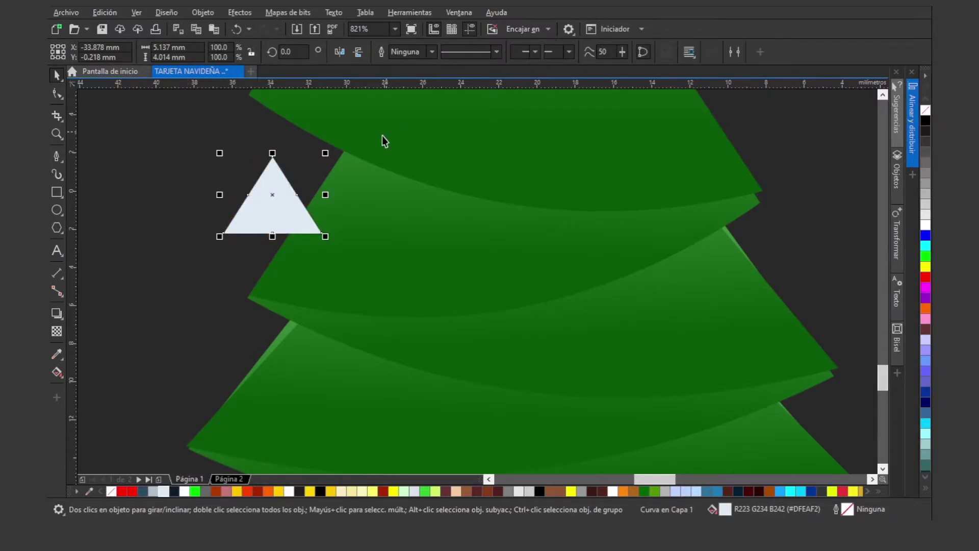
- Delete the midpoint nodes on the small triangle's sides
{"action": "left_click", "coordinate": [57, 93]}
{"action": "left_click_drag", "start_coordinate": [232, 182], "coordinate": [305, 247]}
{"action": "key", "text": "Delete"}
{"action": "key", "text": "space"}
{"action": "key", "text": "space"}
- Convert the small triangle's right and bottom sides to curves, bowing the right one inward and the bottom one outward
{"action": "right_click", "coordinate": [293, 191]}
{"action": "left_click", "coordinate": [336, 275]}
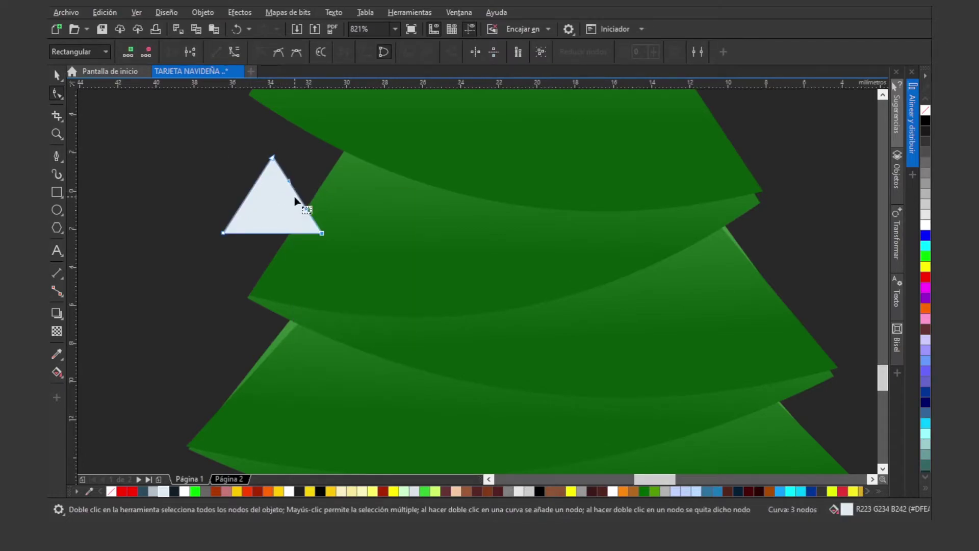
{"action": "left_click_drag", "start_coordinate": [301, 196], "coordinate": [266, 235]}
{"action": "right_click", "coordinate": [266, 234]}
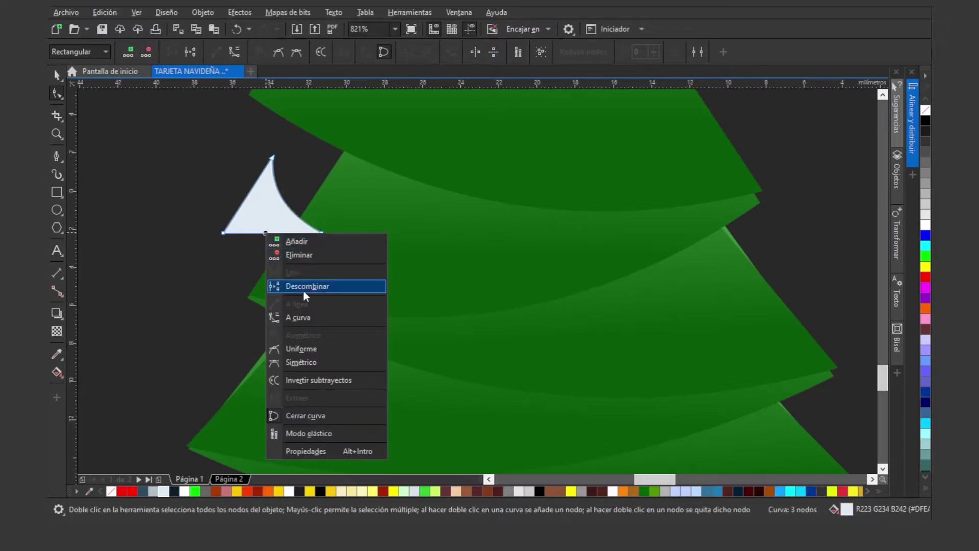
{"action": "left_click", "coordinate": [312, 319]}
{"action": "left_click_drag", "start_coordinate": [267, 233], "coordinate": [268, 244]}
- Move the snow piece onto the second tier's left corner, widen it to about 10.8 mm and shift its nodes along the tier's edge
{"action": "key", "text": "space"}
{"action": "left_click_drag", "start_coordinate": [291, 225], "coordinate": [295, 268]}
{"action": "left_click_drag", "start_coordinate": [353, 260], "coordinate": [458, 265]}
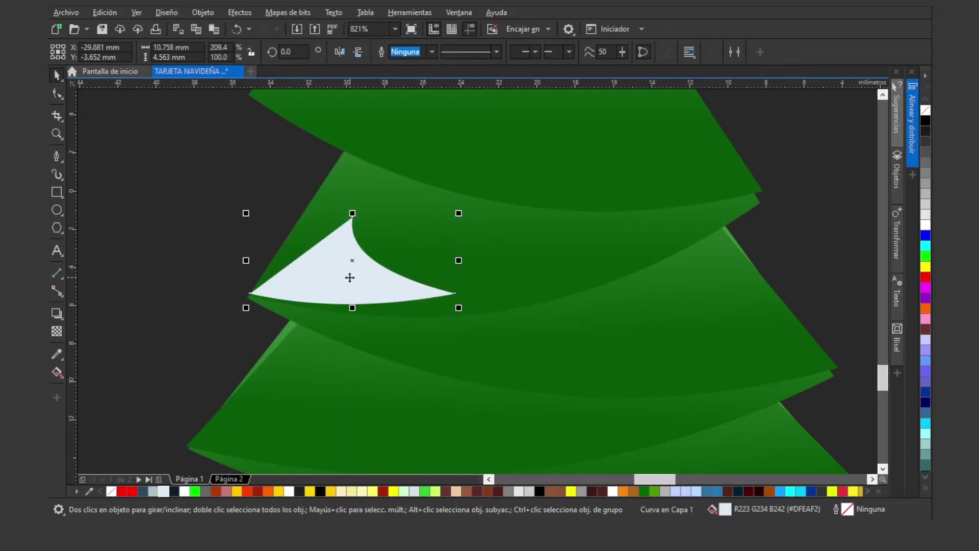
{"action": "key", "text": "F10"}
{"action": "left_click_drag", "start_coordinate": [352, 220], "coordinate": [306, 214]}
{"action": "left_click_drag", "start_coordinate": [454, 295], "coordinate": [463, 315]}
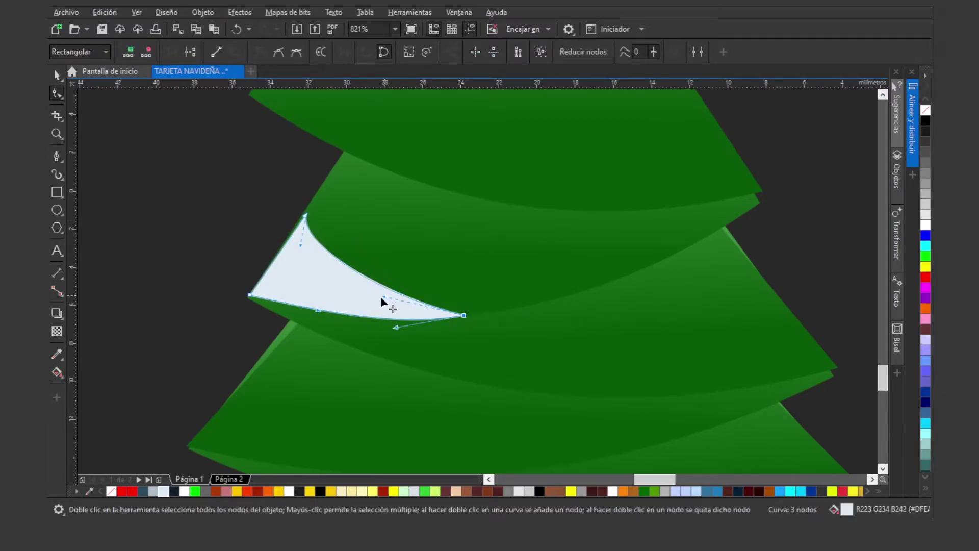
- Apply a linear gradient from #DFEAF2 at the upper end to grey at the base of the snow piece and adjust its transition
{"action": "scroll", "coordinate": [301, 224], "scroll_direction": "up", "scroll_amount": 2}
{"action": "key", "text": "g"}
{"action": "left_click_drag", "start_coordinate": [323, 147], "coordinate": [324, 281]}
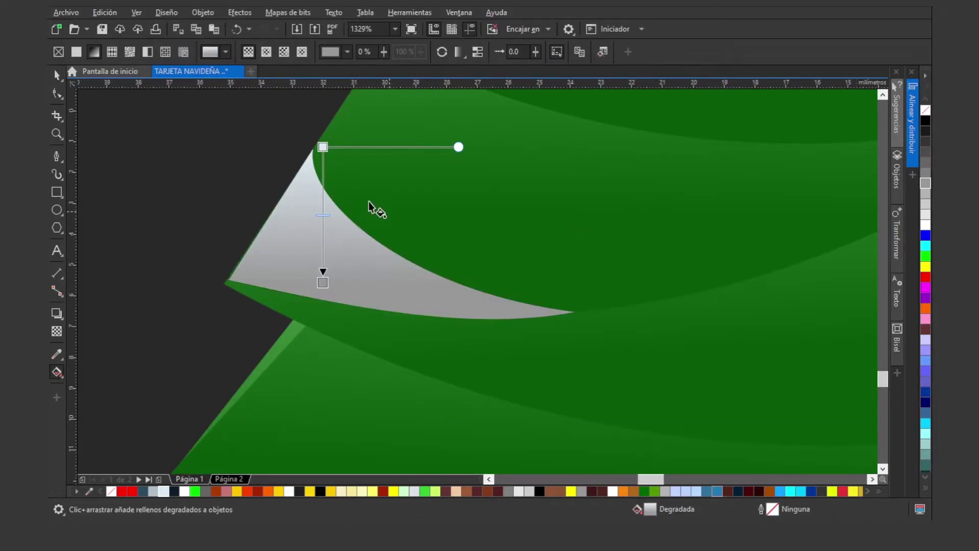
{"action": "left_click_drag", "start_coordinate": [323, 147], "coordinate": [322, 244]}
{"action": "left_click_drag", "start_coordinate": [322, 298], "coordinate": [322, 279]}
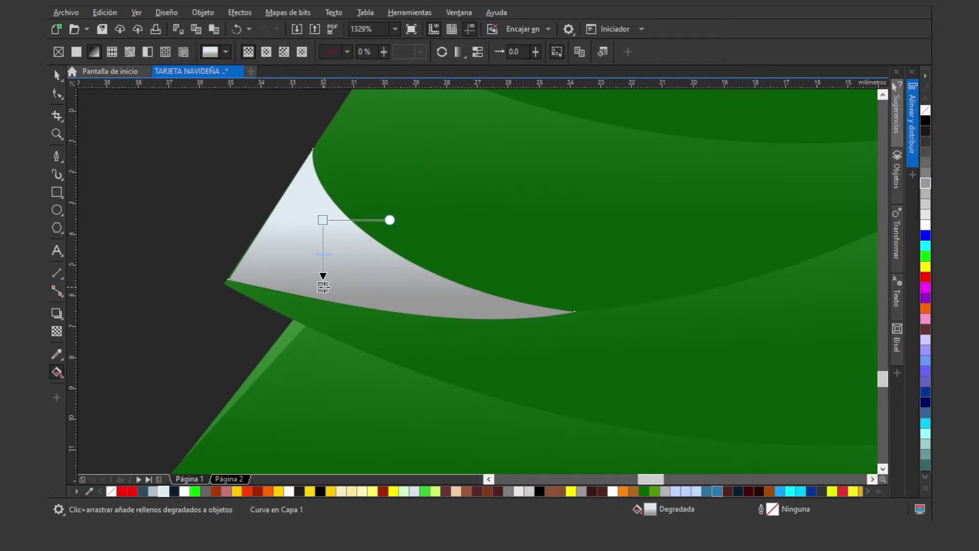
{"action": "key", "text": "space"}
{"action": "key", "text": "space"}
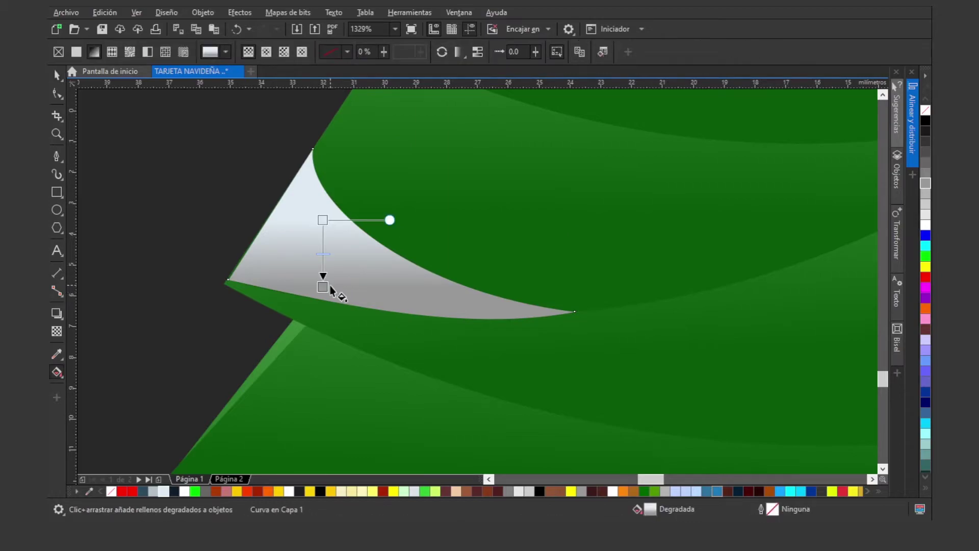
{"action": "left_click_drag", "start_coordinate": [390, 207], "coordinate": [473, 229]}
- Place the snow piece inside the second tier as PowerClip content
{"action": "key", "text": "space"}
{"action": "scroll", "coordinate": [352, 204], "scroll_direction": "down", "scroll_amount": 3}
{"action": "left_click", "coordinate": [383, 199]}
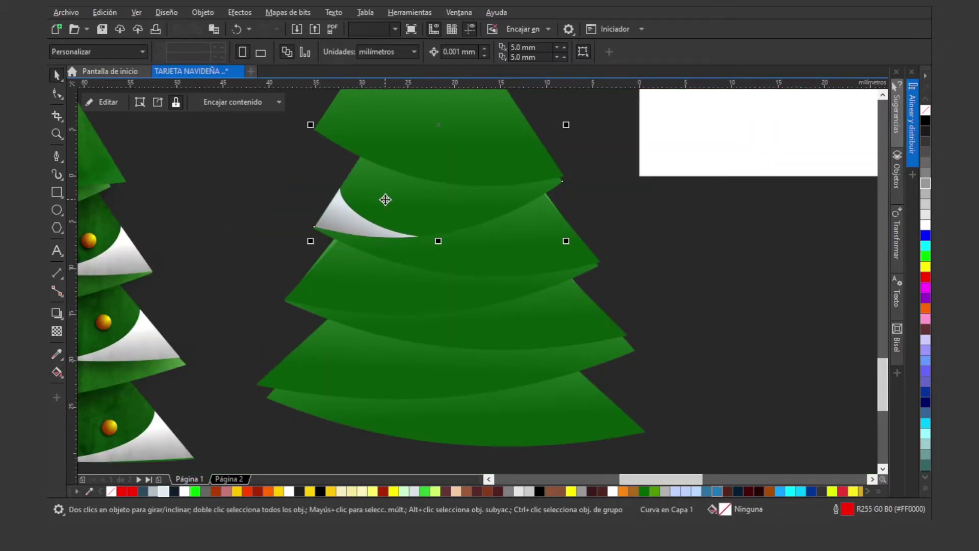
- Enlarge the clipped snow piece to about 12.3 × 6.1 mm and shift it to cover the second tier's left corner
{"action": "key", "text": "z"}
{"action": "left_click_drag", "start_coordinate": [247, 159], "coordinate": [584, 308]}
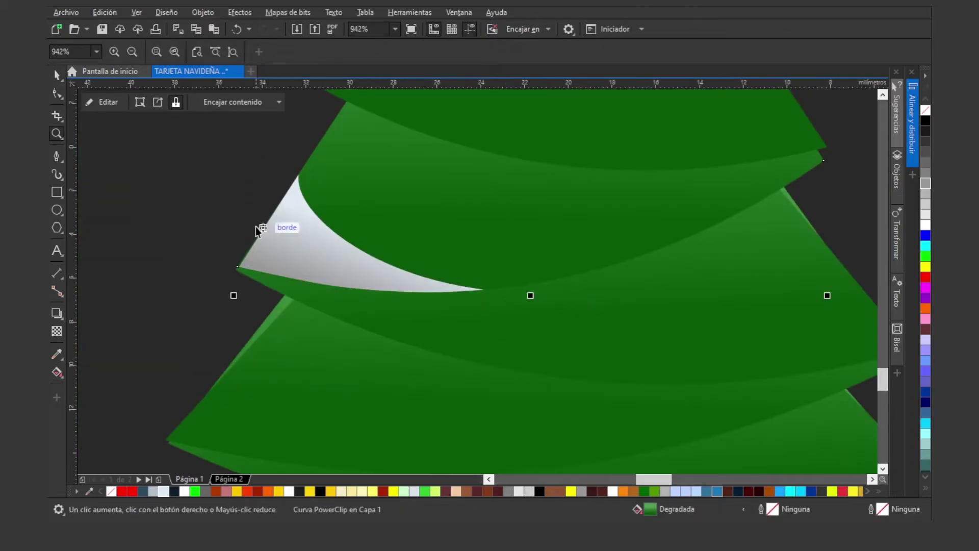
{"action": "key", "text": "space"}
{"action": "left_click", "coordinate": [297, 251], "text": "ctrl"}
{"action": "left_click_drag", "start_coordinate": [487, 299], "coordinate": [499, 302]}
{"action": "left_click_drag", "start_coordinate": [319, 271], "coordinate": [325, 271]}
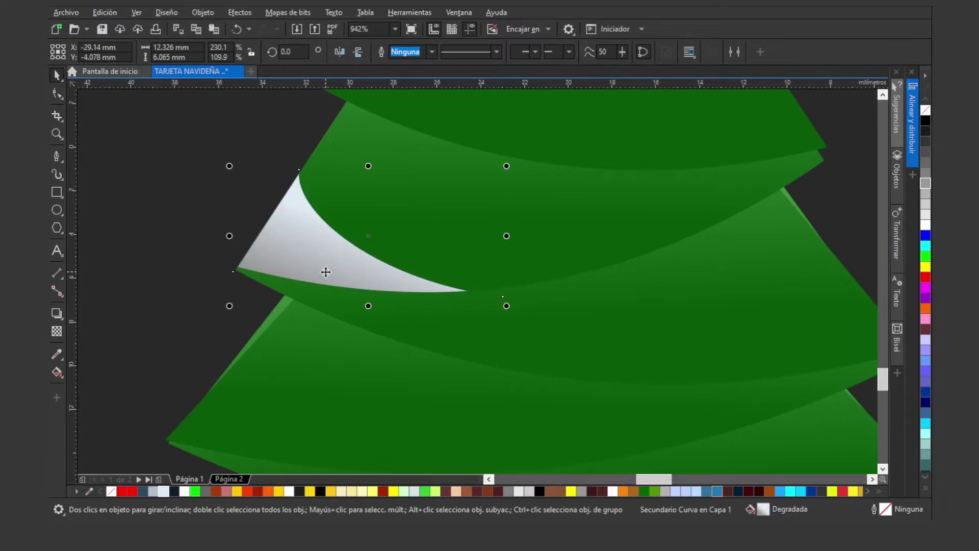
- Put an unclipped copy of the snow piece beside the tree on its left
{"action": "left_click", "coordinate": [261, 206]}
{"action": "left_click", "coordinate": [293, 247], "text": "ctrl"}
{"action": "left_click", "coordinate": [237, 176]}
{"action": "key", "text": "ctrl+z"}
{"action": "key", "text": "z"}
{"action": "right_click", "coordinate": [286, 217]}
{"action": "key", "text": "space"}
- Duplicate the snow piece to the tree's uppermost bare right corner and mirror the copy horizontally
{"action": "left_click_drag", "start_coordinate": [342, 233], "coordinate": [543, 251]}
{"action": "left_click", "coordinate": [339, 52]}
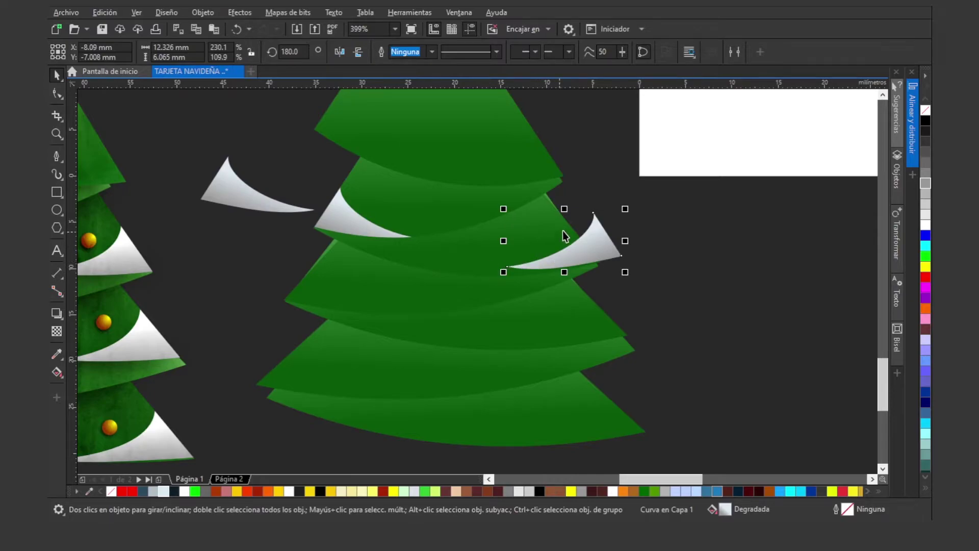
{"action": "key", "text": "ctrl+z"}
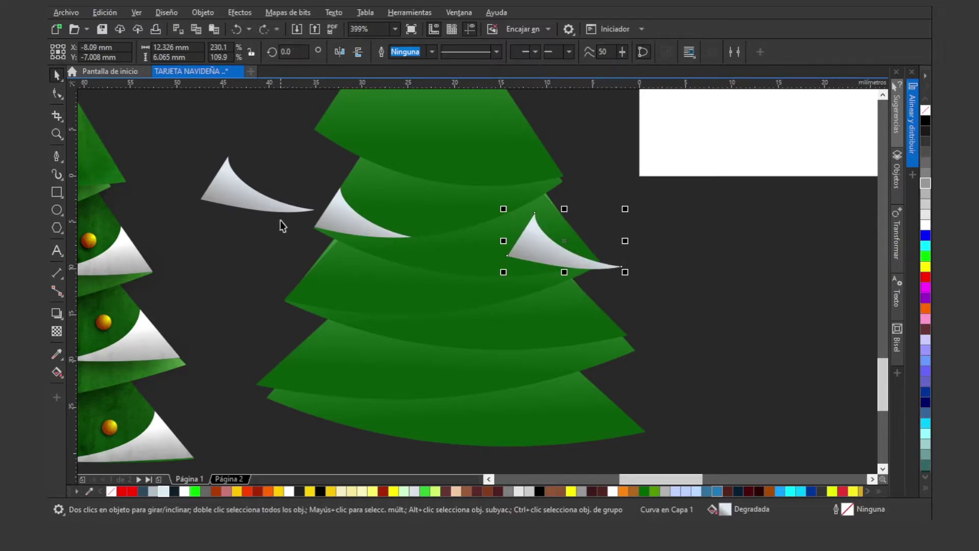
{"action": "mouse_move", "coordinate": [526, 246]}
{"action": "left_mouse_down"}
{"action": "mouse_move", "coordinate": [530, 237]}
{"action": "mouse_move", "coordinate": [512, 242]}
{"action": "left_mouse_up"}
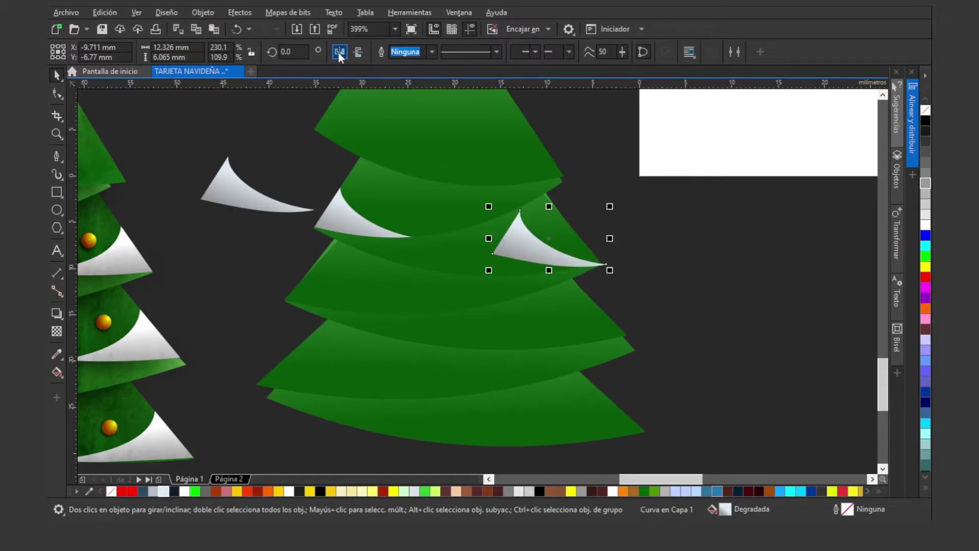
{"action": "left_click", "coordinate": [339, 53]}
{"action": "left_click_drag", "start_coordinate": [564, 253], "coordinate": [607, 286]}
- Clip the mirrored snow piece inside its tier and fine-tune its position on the right corner
{"action": "key", "text": "ctrl+1"}
{"action": "left_click", "coordinate": [534, 240]}
{"action": "left_click", "coordinate": [558, 255], "text": "ctrl"}
{"action": "left_click_drag", "start_coordinate": [576, 254], "coordinate": [573, 255]}
- Copy the spare snow piece to the next left corner below the first one and clip it inside that tier
{"action": "left_click_drag", "start_coordinate": [225, 184], "coordinate": [321, 268]}
{"action": "right_click", "coordinate": [308, 283]}
{"action": "double_click", "coordinate": [330, 275]}
{"action": "key", "text": "space"}
{"action": "right_click", "coordinate": [526, 318]}
- Copy the spare snow piece to the next right corner down, mirror it horizontally and fit it inside that tier
{"action": "left_click_drag", "start_coordinate": [240, 189], "coordinate": [592, 319]}
{"action": "left_click", "coordinate": [338, 51]}
{"action": "scroll", "coordinate": [619, 344], "scroll_direction": "up", "scroll_amount": 2}
{"action": "left_click", "coordinate": [585, 317]}
{"action": "left_click_drag", "start_coordinate": [632, 345], "coordinate": [638, 332]}
{"action": "double_click", "coordinate": [571, 306]}
{"action": "left_click_drag", "start_coordinate": [553, 208], "coordinate": [542, 214]}
- Fit a snow piece inside the lowest left-pointing tier, aligned with its left corner
{"action": "scroll", "coordinate": [627, 350], "scroll_direction": "down", "scroll_amount": 2}
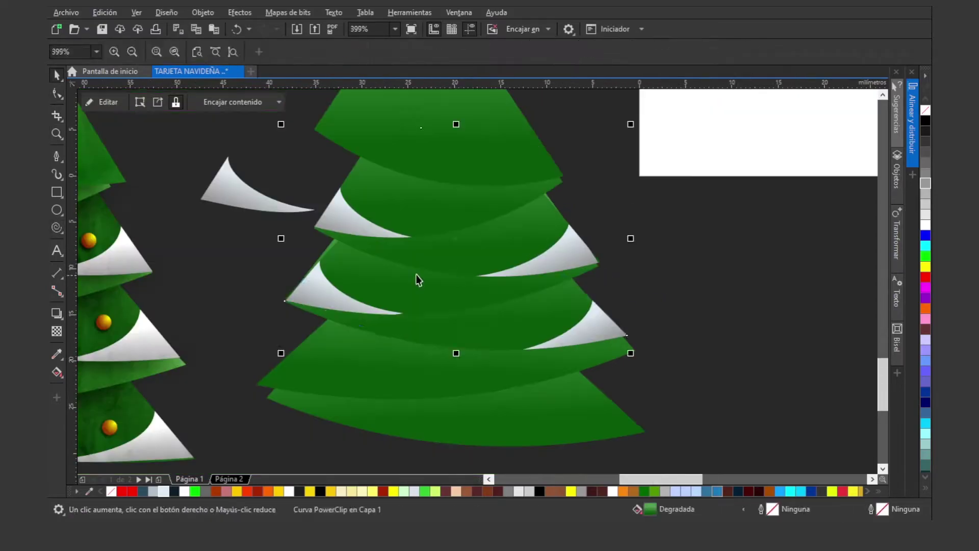
{"action": "left_click", "coordinate": [304, 378]}
{"action": "left_click_drag", "start_coordinate": [376, 402], "coordinate": [379, 406]}
{"action": "double_click", "coordinate": [306, 377]}
{"action": "left_click", "coordinate": [317, 356]}
{"action": "left_click_drag", "start_coordinate": [305, 387], "coordinate": [310, 393]}
- Move the spare snow piece to the bottom tier's right corner, mirror it horizontally and fit it to the tier's edge
{"action": "left_click_drag", "start_coordinate": [240, 189], "coordinate": [566, 409]}
{"action": "left_click", "coordinate": [339, 50]}
{"action": "left_click_drag", "start_coordinate": [616, 406], "coordinate": [618, 420]}
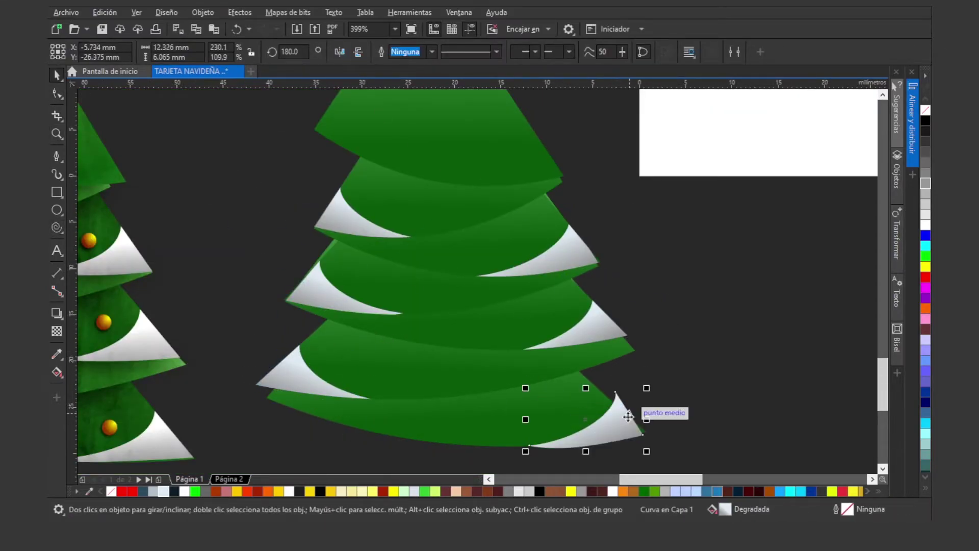
{"action": "double_click", "coordinate": [619, 422]}
{"action": "scroll", "coordinate": [622, 427], "scroll_direction": "up", "scroll_amount": 2}
{"action": "left_click_drag", "start_coordinate": [458, 182], "coordinate": [430, 190]}
{"action": "left_click_drag", "start_coordinate": [536, 302], "coordinate": [542, 293]}
{"action": "key", "text": "space"}
{"action": "scroll", "coordinate": [577, 383], "scroll_direction": "down", "scroll_amount": 4}
{"action": "left_click", "coordinate": [657, 371]}
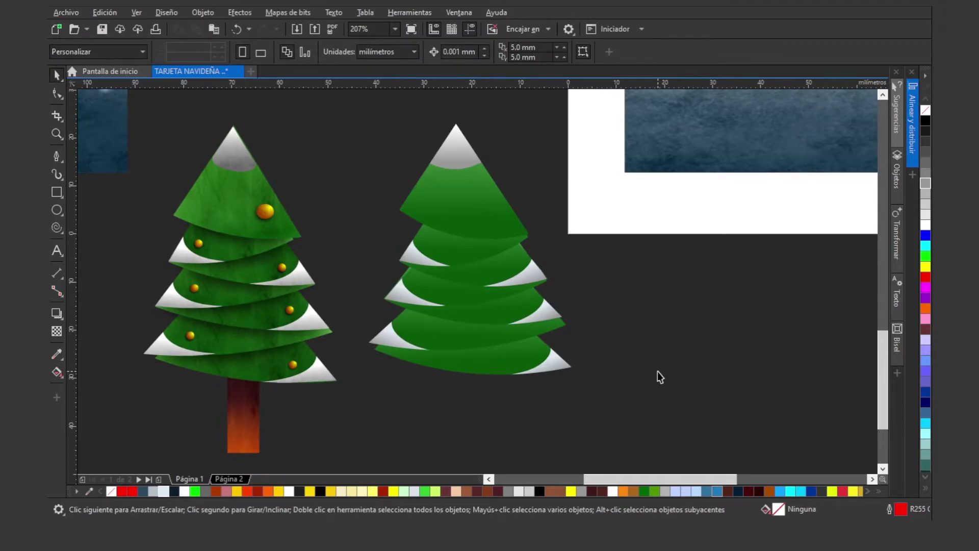
- Draw a rectangle about 8.2 × 20.2 mm beneath the new tree as its trunk
{"action": "left_click", "coordinate": [58, 192]}
{"action": "left_click_drag", "start_coordinate": [449, 347], "coordinate": [492, 448]}
{"action": "key", "text": "space"}
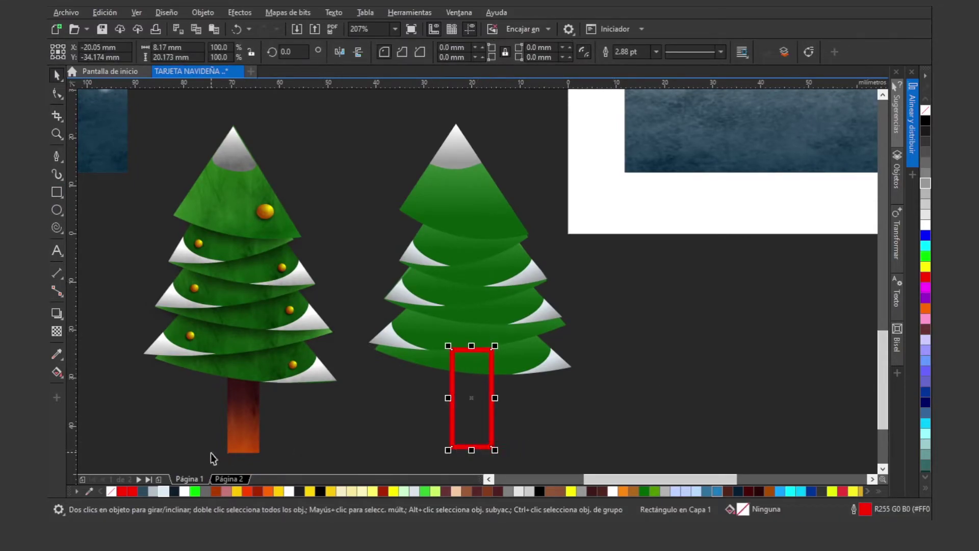
{"action": "right_click", "coordinate": [108, 490]}
{"action": "key", "text": "ctrl+z"}
- Copy the reference trunk's gradient fill onto the new trunk and place it, without outline, behind the tree
{"action": "left_click", "coordinate": [243, 422]}
{"action": "left_click_drag", "start_coordinate": [244, 423], "coordinate": [474, 416]}
{"action": "left_click", "coordinate": [474, 416]}
{"action": "right_click", "coordinate": [112, 491]}
{"action": "key", "text": "shift+Page_Down"}
{"action": "key", "text": "z"}
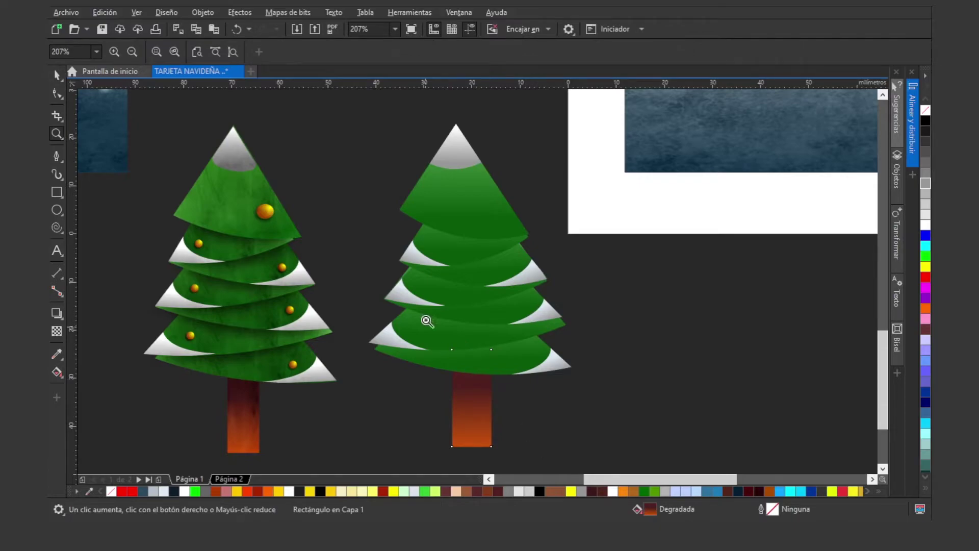
{"action": "left_click_drag", "start_coordinate": [410, 299], "coordinate": [537, 493]}
{"action": "key", "text": "space"}
{"action": "key", "text": "g"}
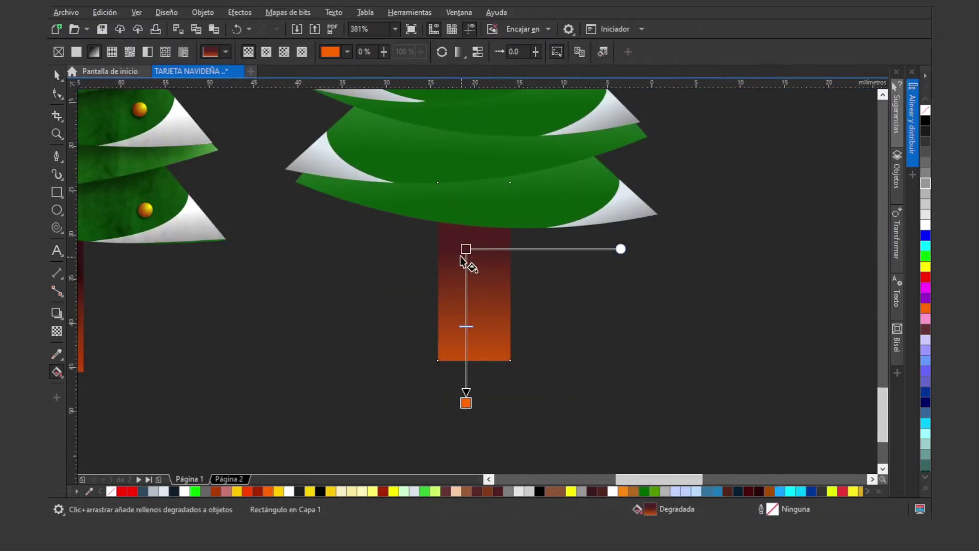
{"action": "key", "text": "space"}
{"action": "key", "text": "z"}
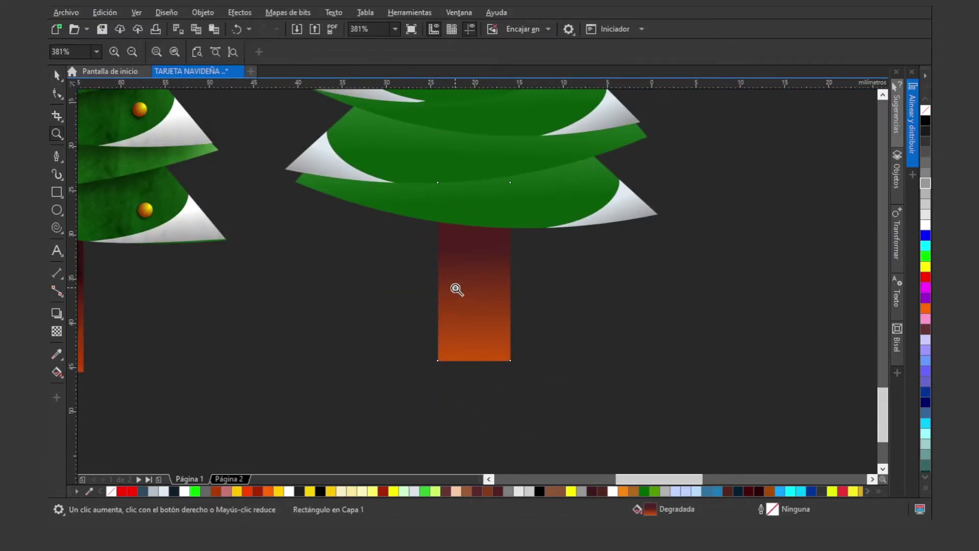
- Draw a circle about 4.6 mm across between the two trees as an ornament, after checking the reference ornament
{"action": "right_click", "coordinate": [442, 294]}
{"action": "key", "text": "space"}
{"action": "left_click", "coordinate": [580, 419]}
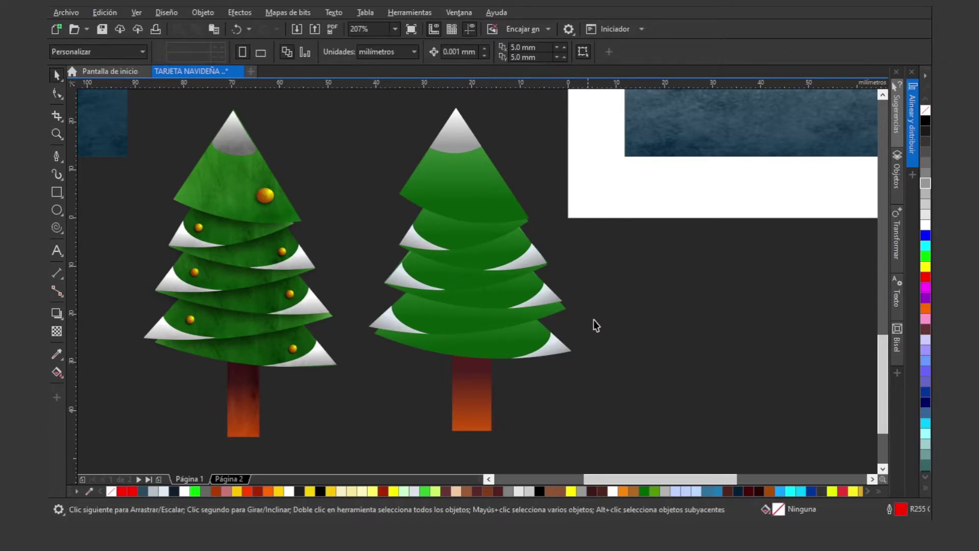
{"action": "key", "text": "z"}
{"action": "mouse_move", "coordinate": [219, 150]}
{"action": "left_mouse_down"}
{"action": "mouse_move", "coordinate": [278, 204]}
{"action": "mouse_move", "coordinate": [347, 238]}
{"action": "left_mouse_up"}
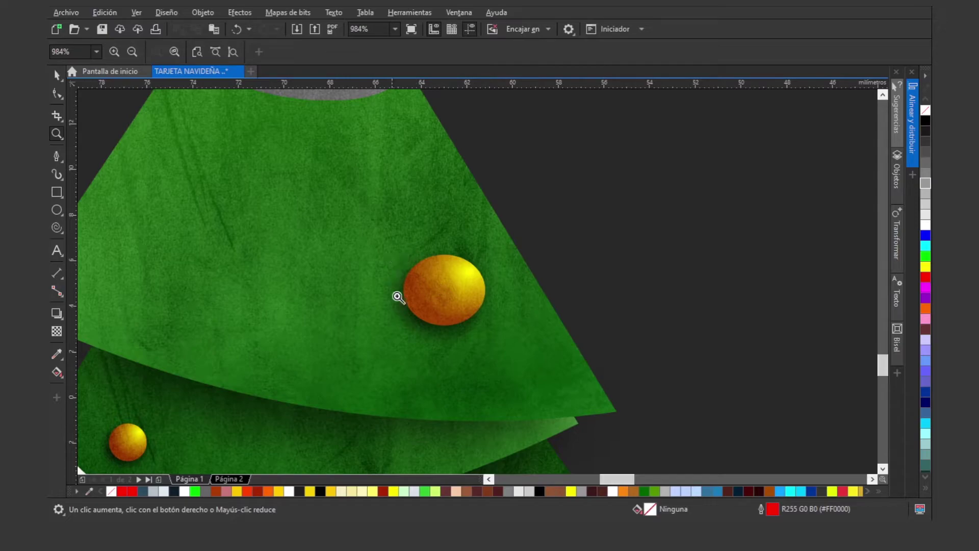
{"action": "right_click", "coordinate": [407, 254]}
{"action": "key", "text": "space"}
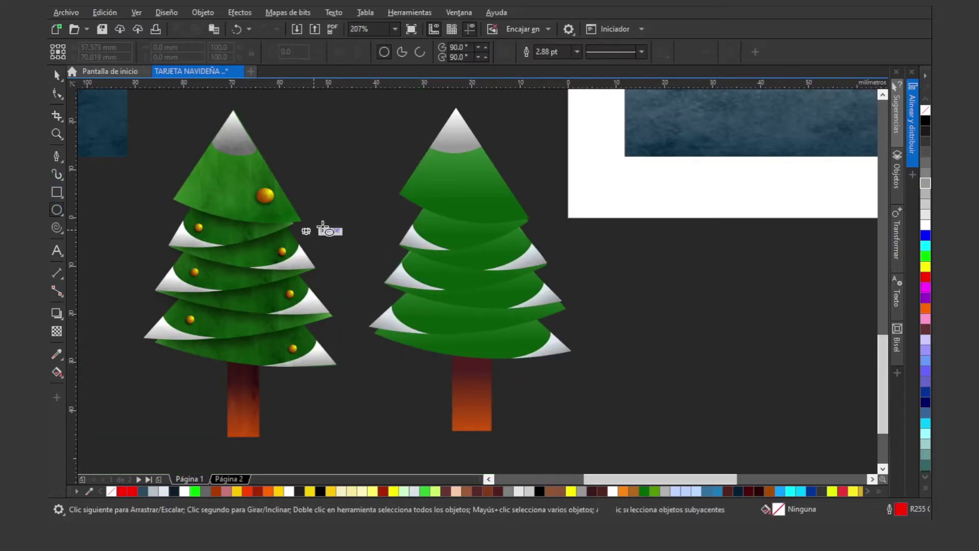
{"action": "left_click_drag", "start_coordinate": [320, 150], "coordinate": [345, 175]}
- Fill the new circle with light blue-grey #DFEAF2 and remove its outline
{"action": "key", "text": "z"}
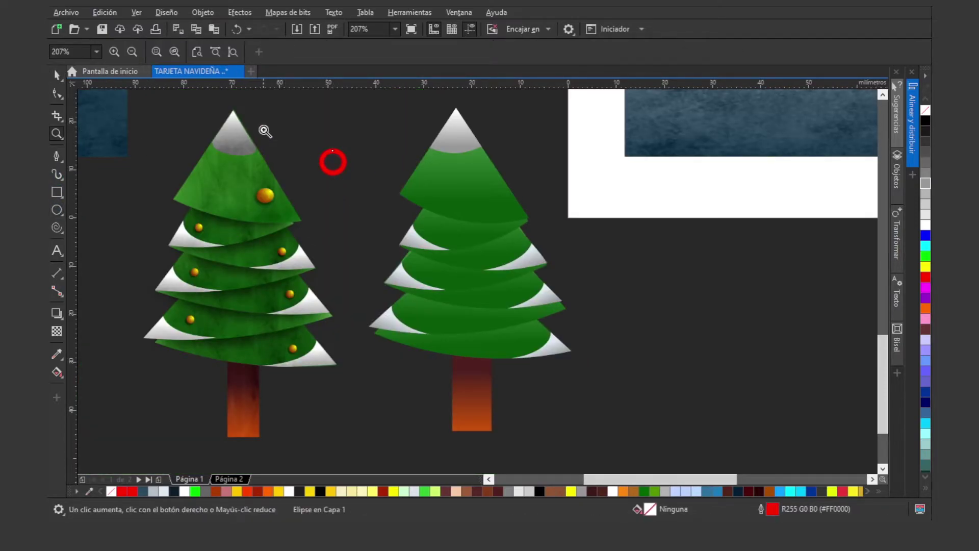
{"action": "left_click_drag", "start_coordinate": [262, 130], "coordinate": [388, 209]}
{"action": "key", "text": "space"}
{"action": "left_click", "coordinate": [163, 491]}
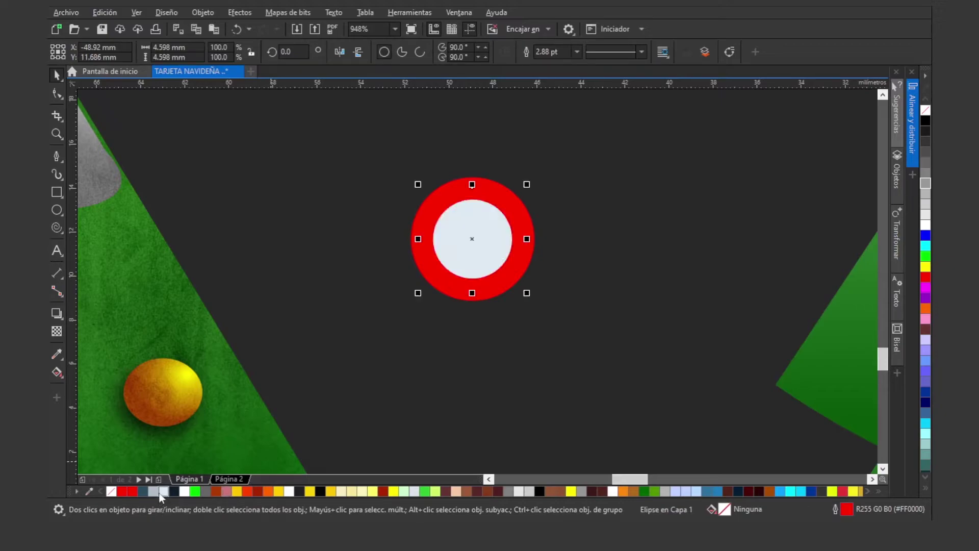
{"action": "right_click", "coordinate": [112, 491]}
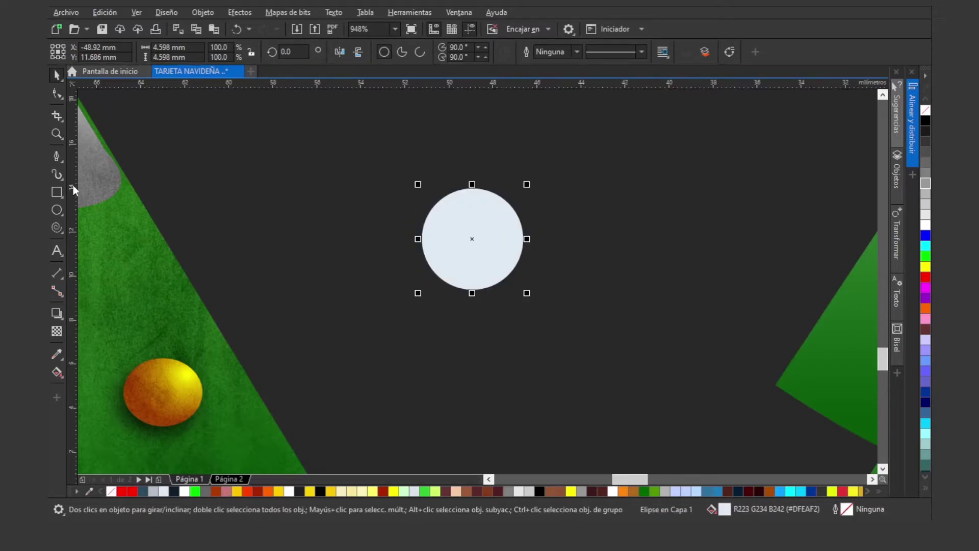
- Give the circle an elliptical gradient centred near its upper right and running to its lower left, with dark grey as the outer colour
{"action": "key", "text": "g"}
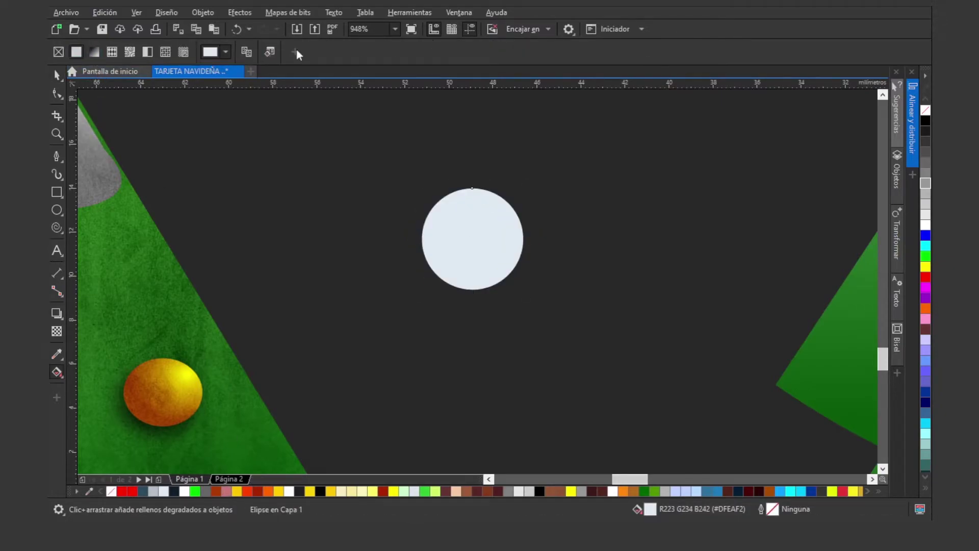
{"action": "left_click", "coordinate": [94, 51]}
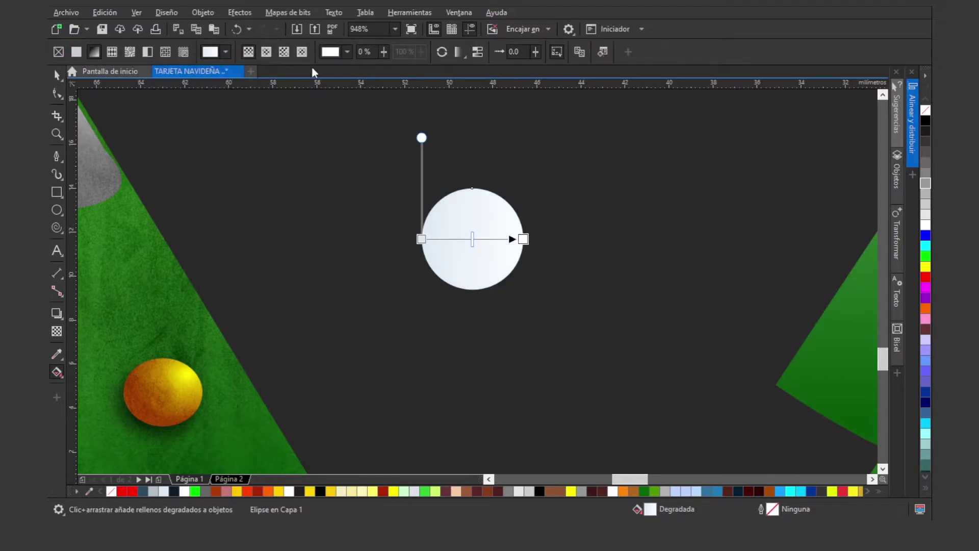
{"action": "left_click", "coordinate": [266, 53]}
{"action": "left_click_drag", "start_coordinate": [492, 215], "coordinate": [467, 268]}
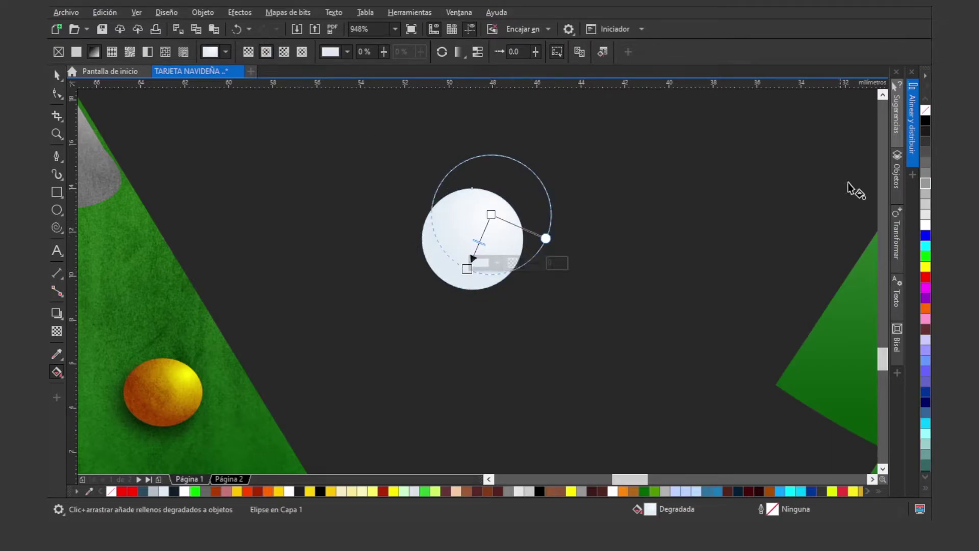
{"action": "left_click", "coordinate": [925, 152]}
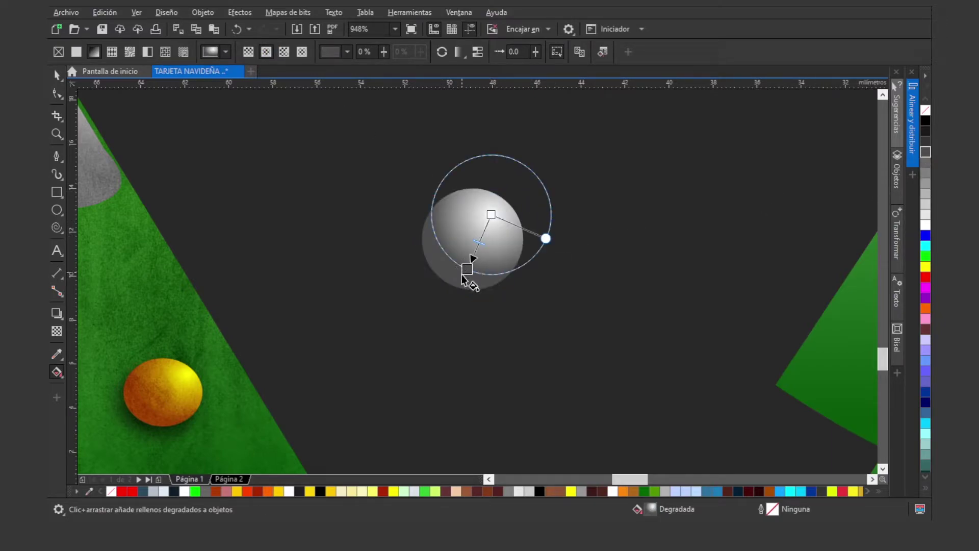
{"action": "left_click_drag", "start_coordinate": [465, 269], "coordinate": [460, 278]}
- Recolour the circle's gradient with yellow at the centre and orange at the outer end
{"action": "left_click", "coordinate": [492, 215]}
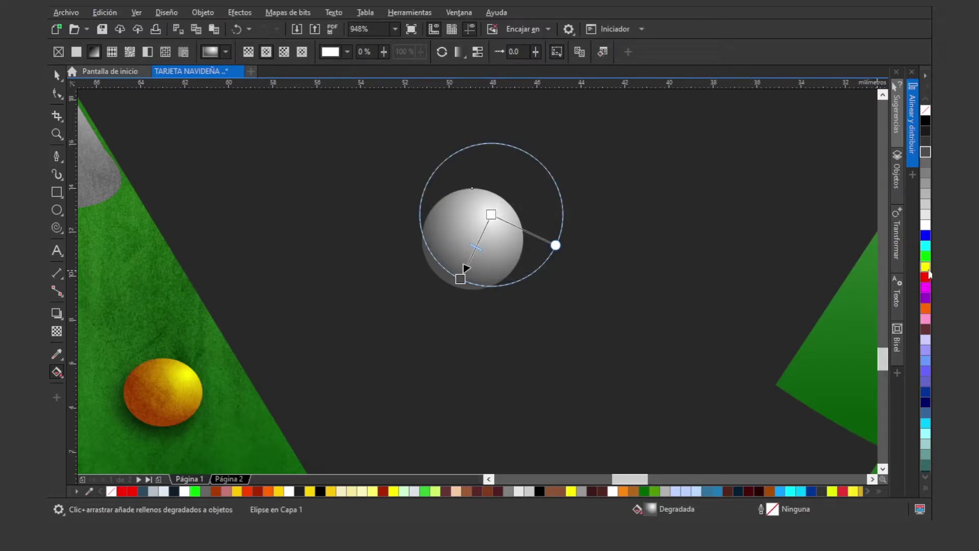
{"action": "left_click", "coordinate": [925, 267]}
{"action": "left_click", "coordinate": [459, 278]}
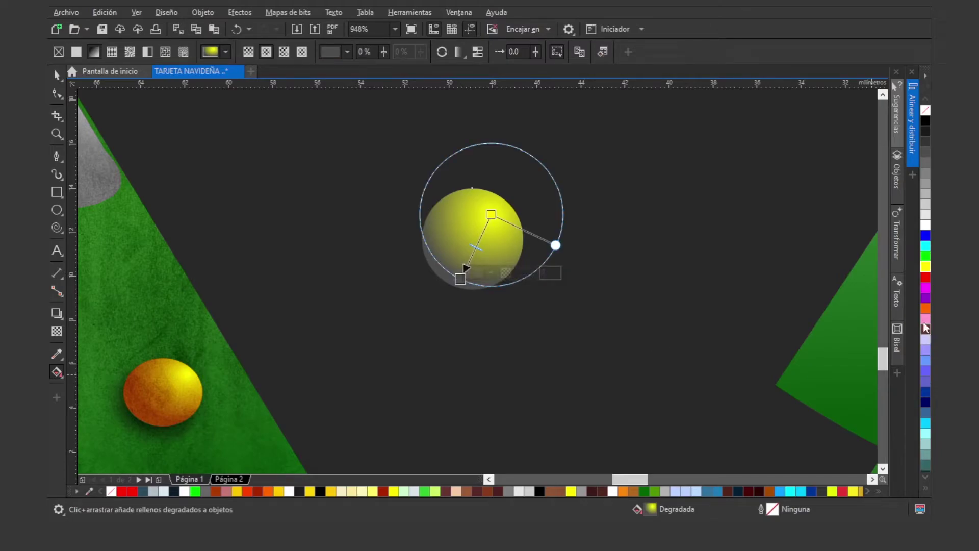
{"action": "left_click", "coordinate": [925, 308]}
{"action": "key", "text": "space"}
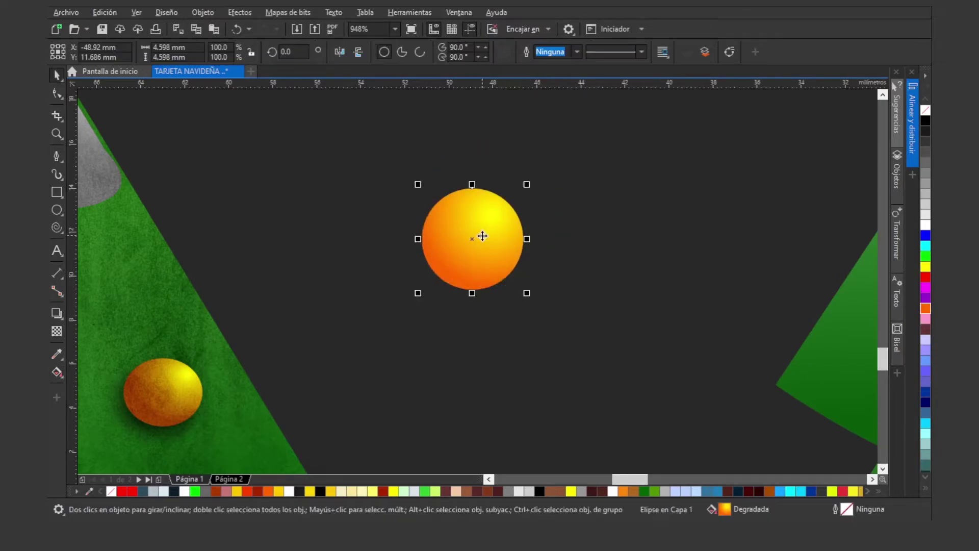
{"action": "key", "text": "space"}
{"action": "key", "text": "space"}
{"action": "left_click", "coordinate": [562, 199]}
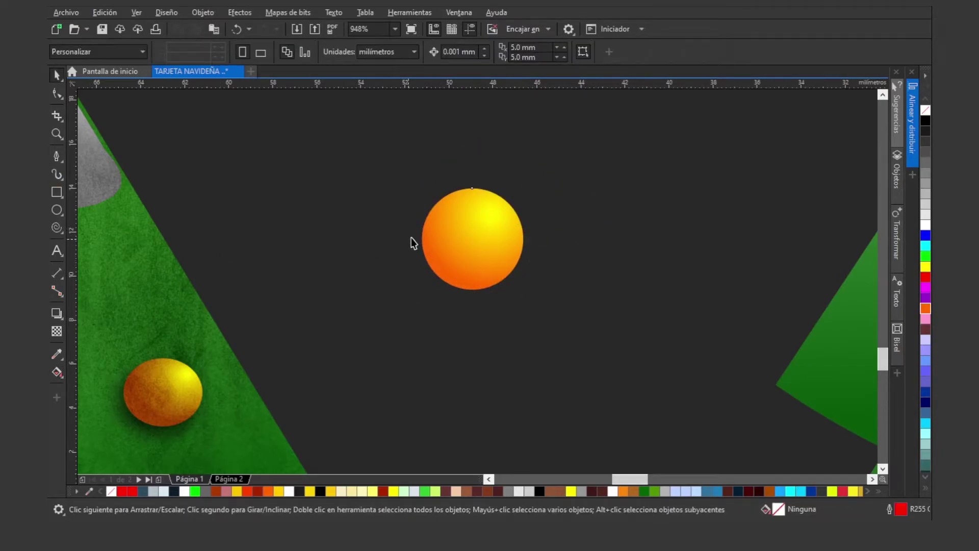
- Add a drop shadow to the ornament, offset about 0.16 mm to the left and 0.28 mm down
{"action": "left_click", "coordinate": [454, 237]}
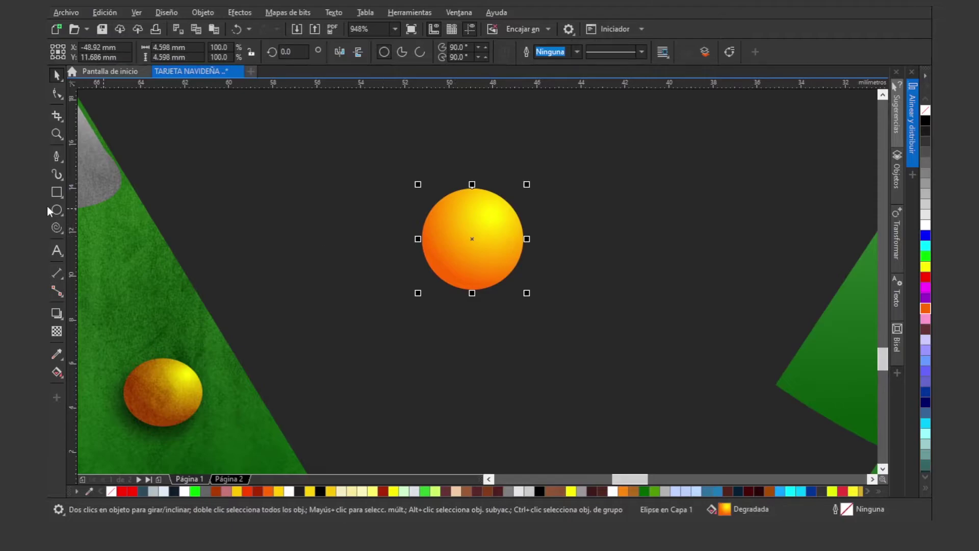
{"action": "left_click", "coordinate": [56, 314]}
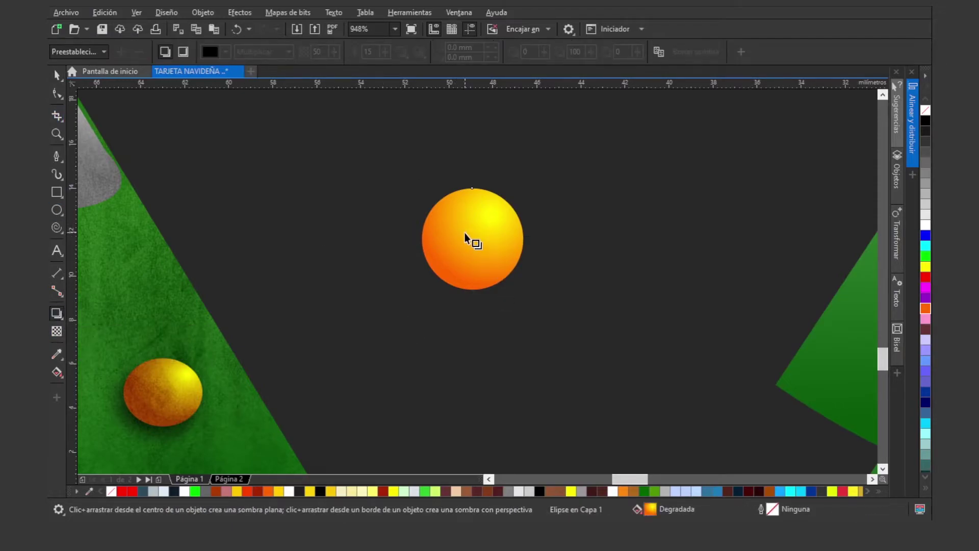
{"action": "left_click_drag", "start_coordinate": [469, 238], "coordinate": [440, 296]}
{"action": "key", "text": "space"}
- Try the ornament against the reference tree and move it onto the top tier of the new tree
{"action": "left_click_drag", "start_coordinate": [448, 256], "coordinate": [109, 273]}
{"action": "key", "text": "z"}
{"action": "right_click", "coordinate": [155, 259]}
{"action": "left_click_drag", "start_coordinate": [207, 138], "coordinate": [671, 273]}
{"action": "key", "text": "space"}
{"action": "left_click_drag", "start_coordinate": [170, 219], "coordinate": [506, 241]}
{"action": "key", "text": "space"}
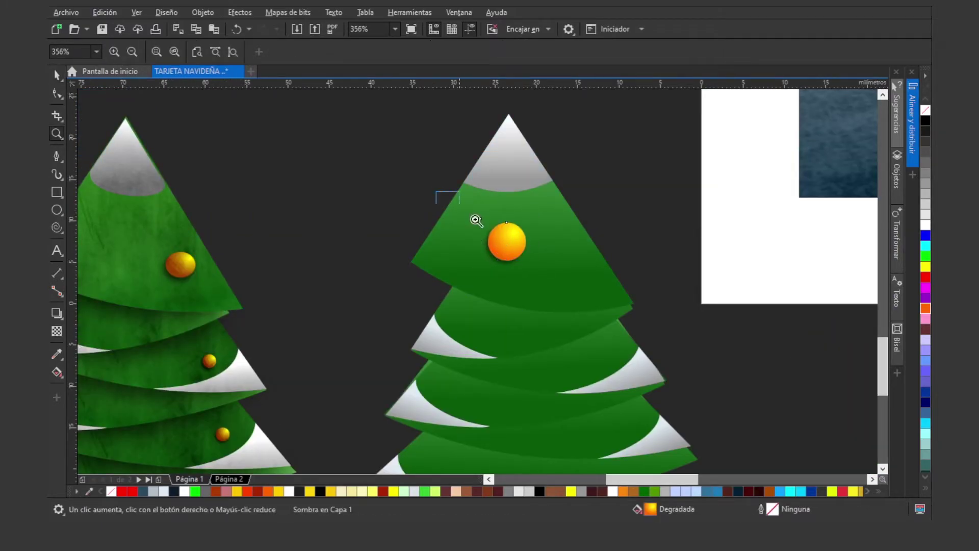
- Set the ornament shadow's opacity to 65 and its feathering to 35
{"action": "left_click_drag", "start_coordinate": [437, 192], "coordinate": [642, 313]}
{"action": "key", "text": "space"}
{"action": "left_click_drag", "start_coordinate": [374, 227], "coordinate": [397, 233]}
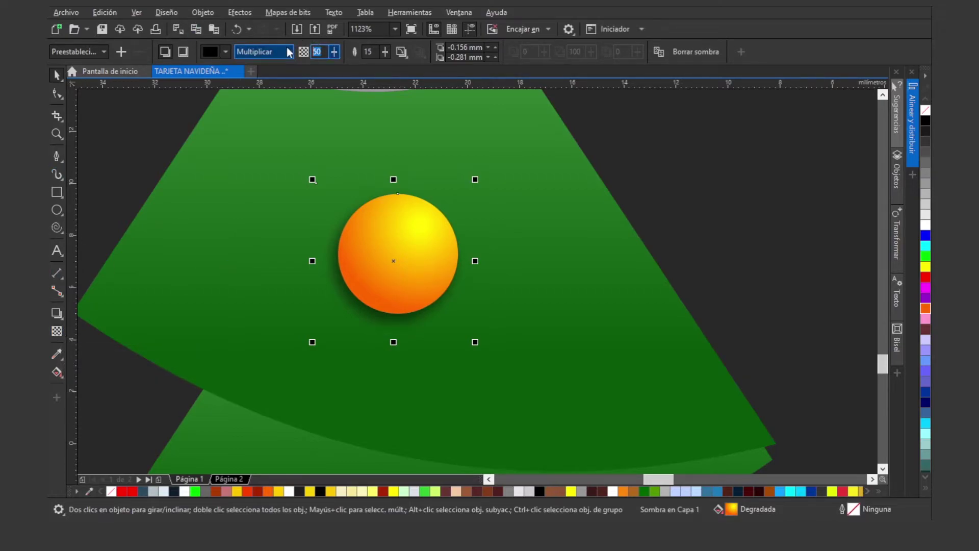
{"action": "key", "text": "Tab"}
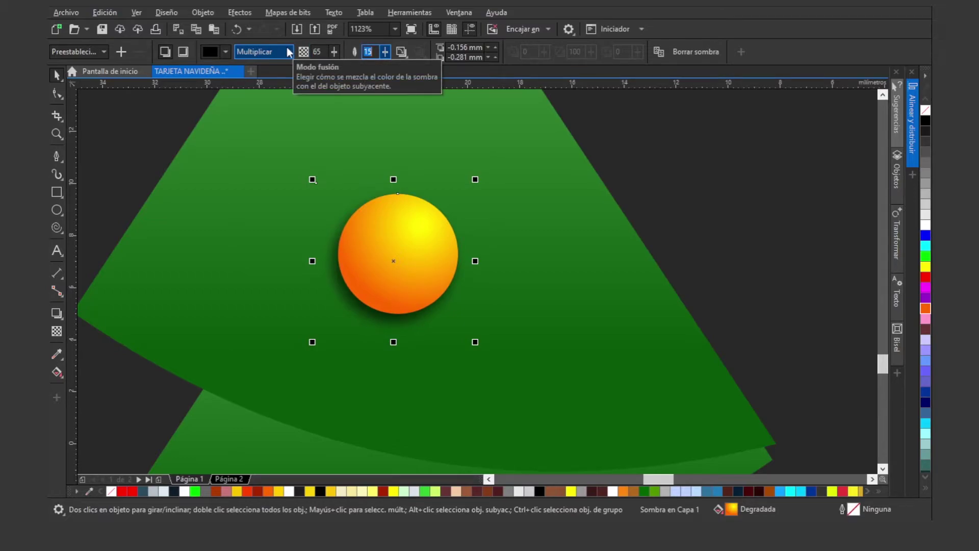
{"action": "key", "text": "z"}
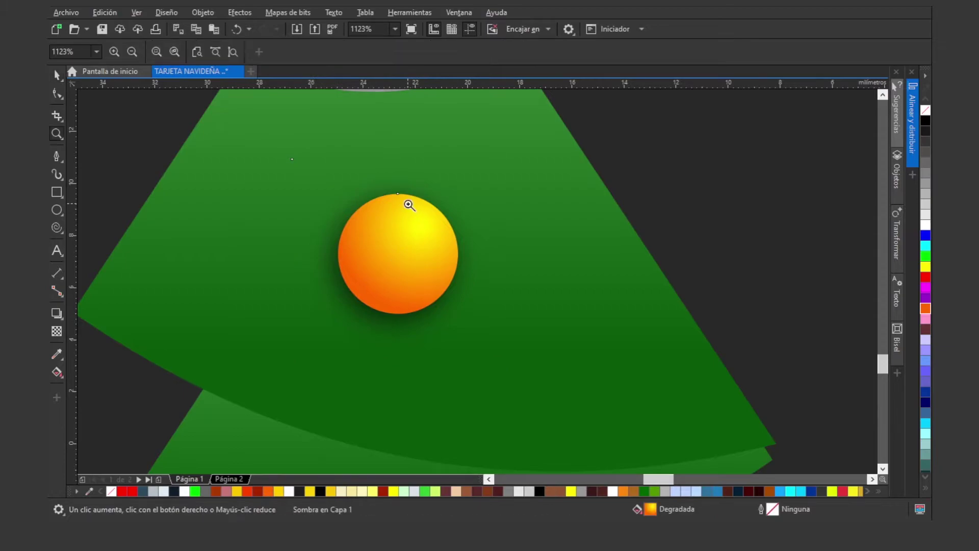
{"action": "scroll", "coordinate": [409, 206], "scroll_direction": "down", "scroll_amount": 5}
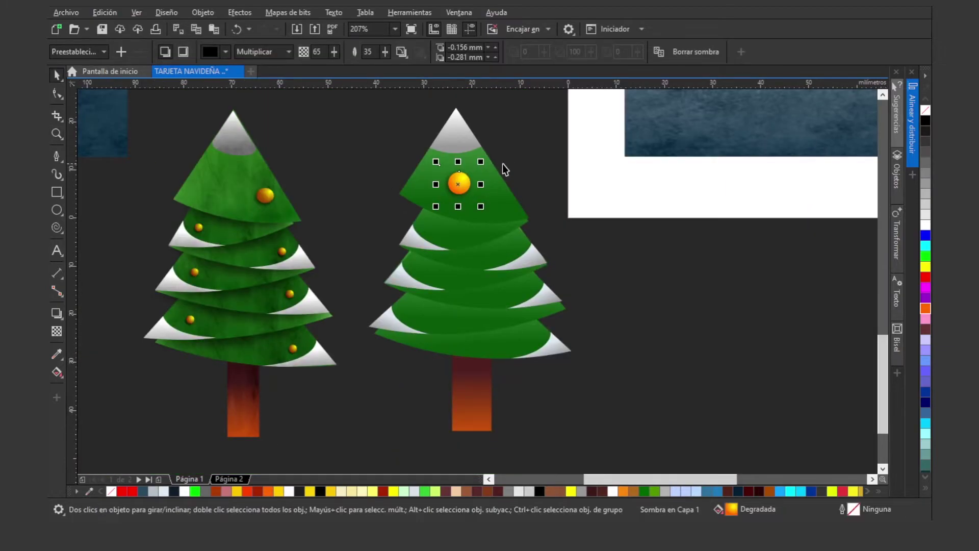
- Shift the ornament towards the right edge of the top tier and place a spare copy between the two trees
{"action": "key", "text": "Escape"}
{"action": "left_click_drag", "start_coordinate": [418, 221], "coordinate": [413, 222]}
{"action": "left_click_drag", "start_coordinate": [453, 185], "coordinate": [490, 193]}
{"action": "left_click_drag", "start_coordinate": [491, 193], "coordinate": [356, 143]}
{"action": "right_click", "coordinate": [356, 142]}
{"action": "left_click", "coordinate": [520, 159]}
- Move the top-tier ornament closer to the tier's lower-right corner and scale it down to about 3.7 mm across
{"action": "key", "text": "z"}
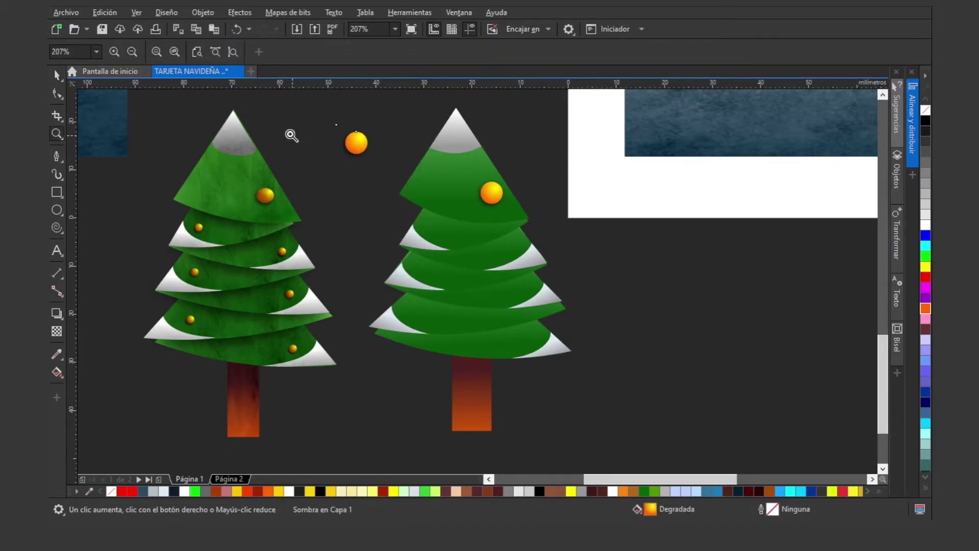
{"action": "left_click_drag", "start_coordinate": [296, 138], "coordinate": [623, 281]}
{"action": "left_click", "coordinate": [549, 263]}
{"action": "left_click_drag", "start_coordinate": [550, 260], "coordinate": [570, 277]}
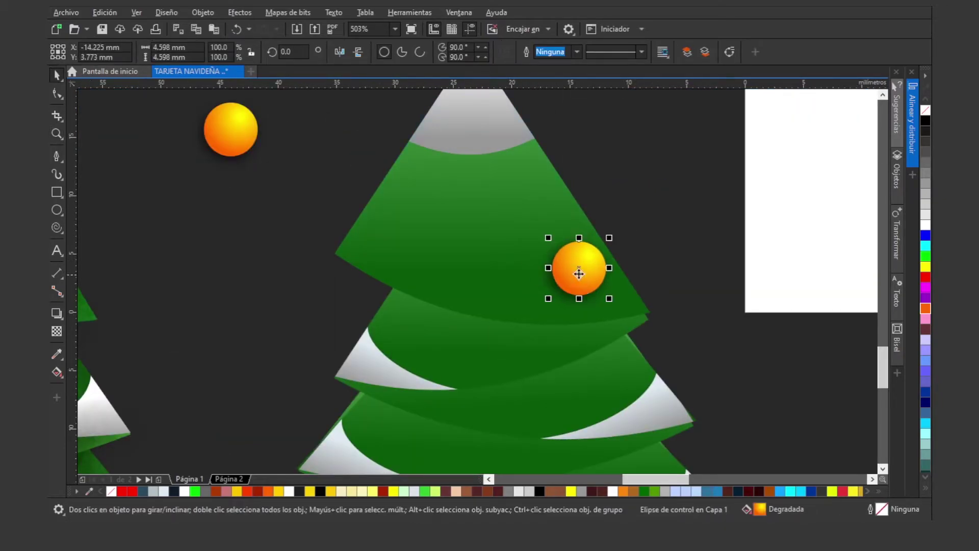
{"action": "left_click_drag", "start_coordinate": [609, 234], "coordinate": [604, 242]}
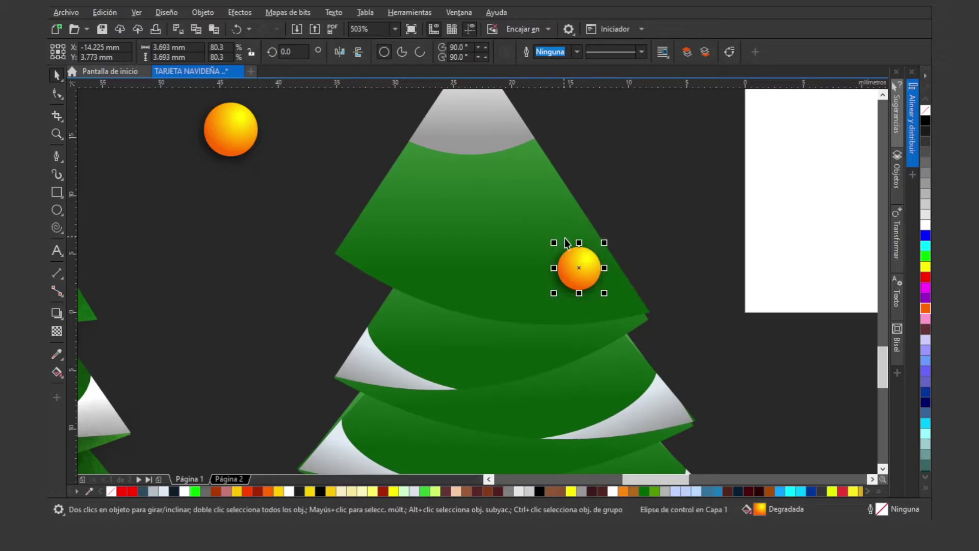
- Copy the loose orange ornament, scale it down, and place it beside the left snow patch on the untextured tree's second tier
{"action": "left_click", "coordinate": [498, 225]}
{"action": "left_click", "coordinate": [234, 148]}
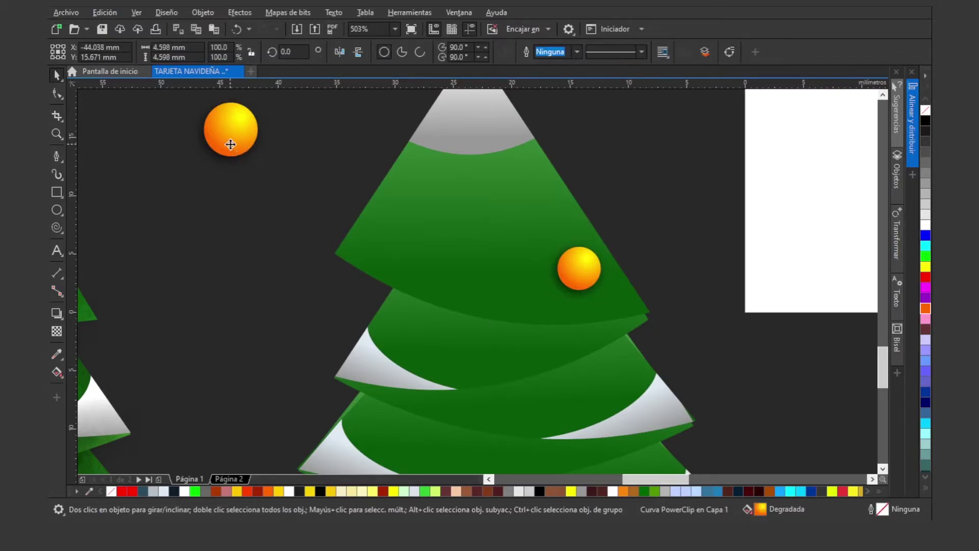
{"action": "left_click", "coordinate": [248, 169]}
{"action": "left_click_drag", "start_coordinate": [250, 168], "coordinate": [253, 267]}
{"action": "right_click", "coordinate": [252, 267]}
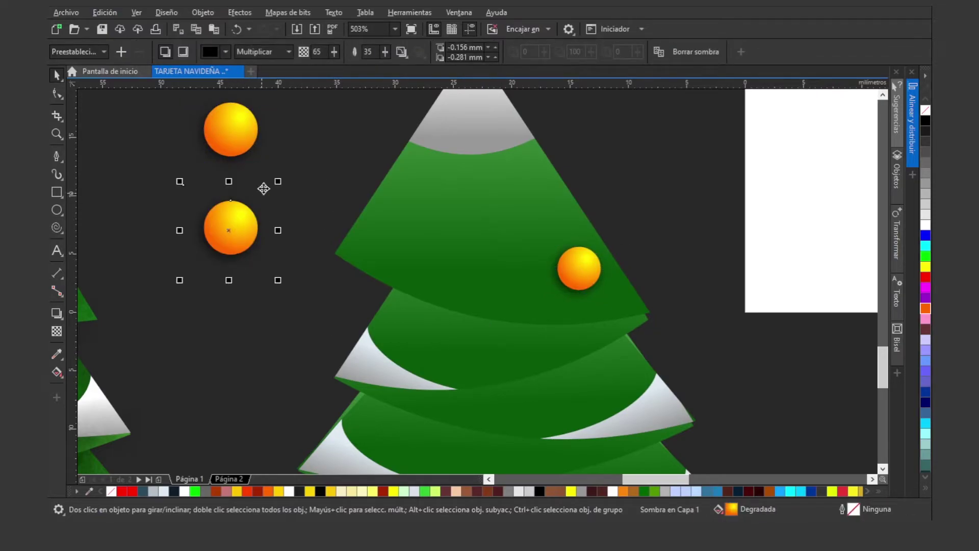
{"action": "left_click_drag", "start_coordinate": [279, 182], "coordinate": [242, 209]}
{"action": "left_click_drag", "start_coordinate": [212, 244], "coordinate": [406, 331]}
{"action": "key", "text": "z"}
{"action": "left_click_drag", "start_coordinate": [267, 255], "coordinate": [727, 427]}
{"action": "left_click_drag", "start_coordinate": [338, 198], "coordinate": [328, 209]}
{"action": "left_click_drag", "start_coordinate": [280, 252], "coordinate": [291, 263]}
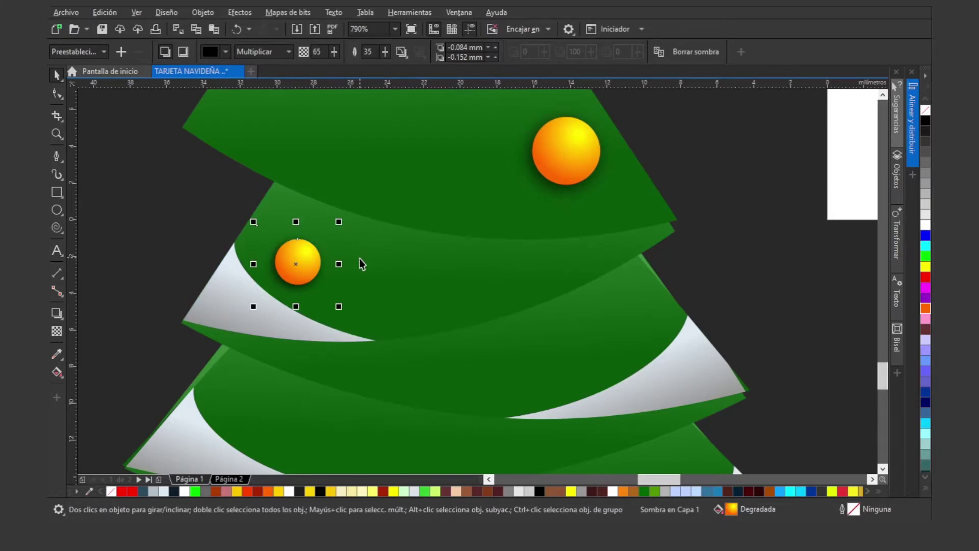
- Add ornament copies of varying sizes to both sides of the remaining tiers of the untextured tree
{"action": "key", "text": "z"}
{"action": "right_click", "coordinate": [354, 276]}
{"action": "right_click", "coordinate": [305, 278]}
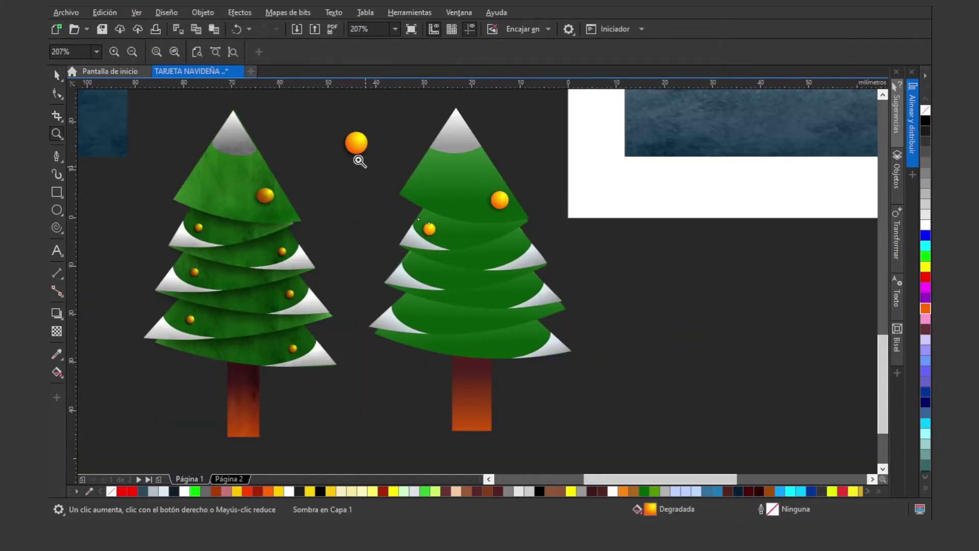
{"action": "left_click_drag", "start_coordinate": [358, 156], "coordinate": [629, 311]}
{"action": "key", "text": "space"}
{"action": "key", "text": "Escape"}
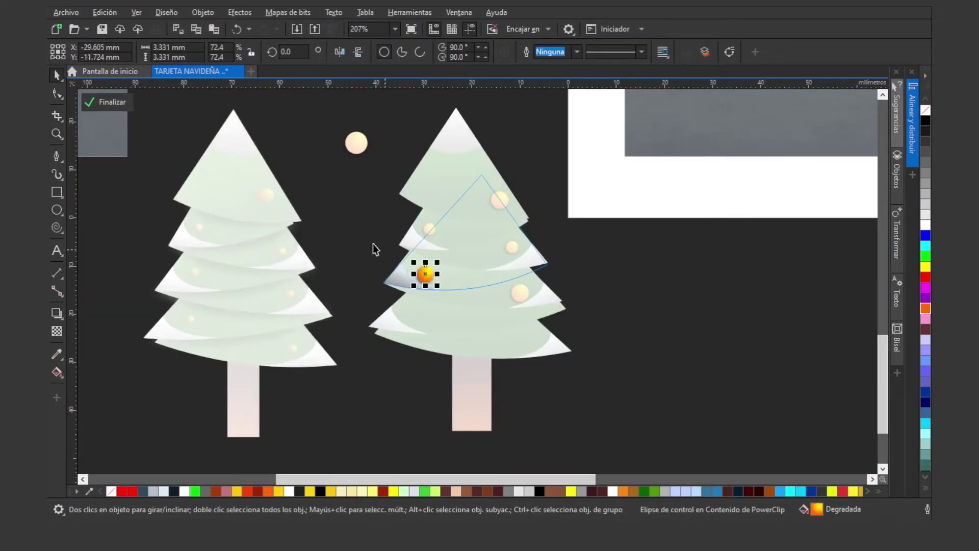
{"action": "left_click_drag", "start_coordinate": [325, 127], "coordinate": [382, 174]}
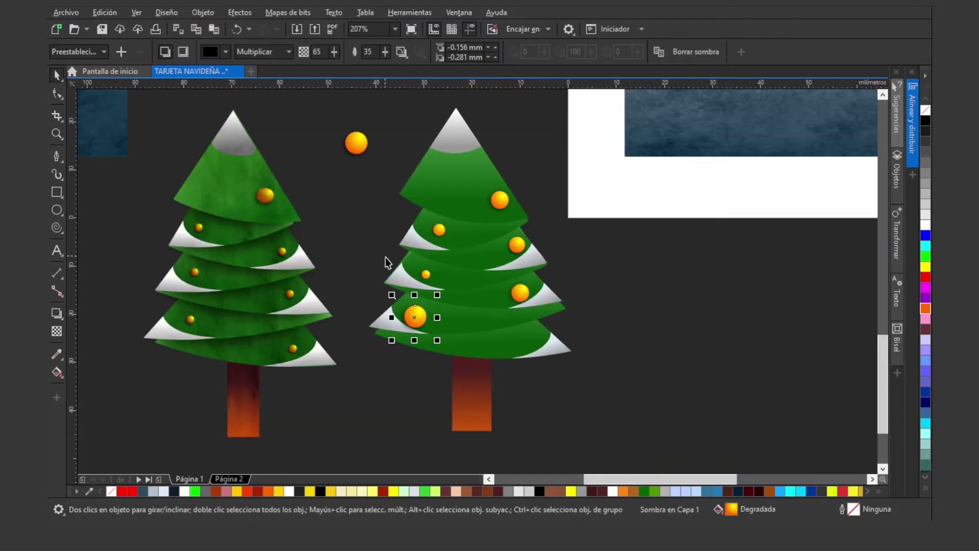
{"action": "left_click_drag", "start_coordinate": [415, 316], "coordinate": [531, 331]}
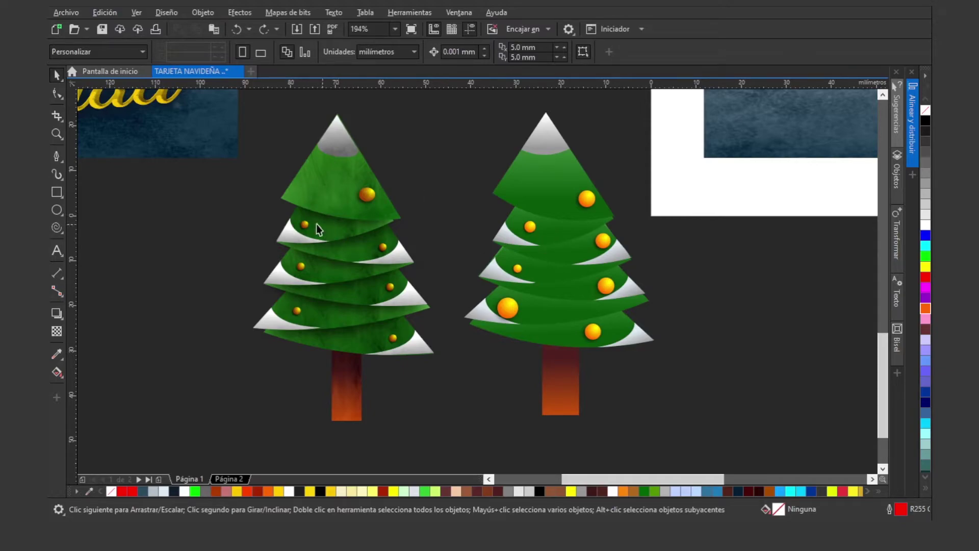
- Import the PIZARRA invertida image and place it about 42 mm wide beside the trees
{"action": "left_click", "coordinate": [70, 17]}
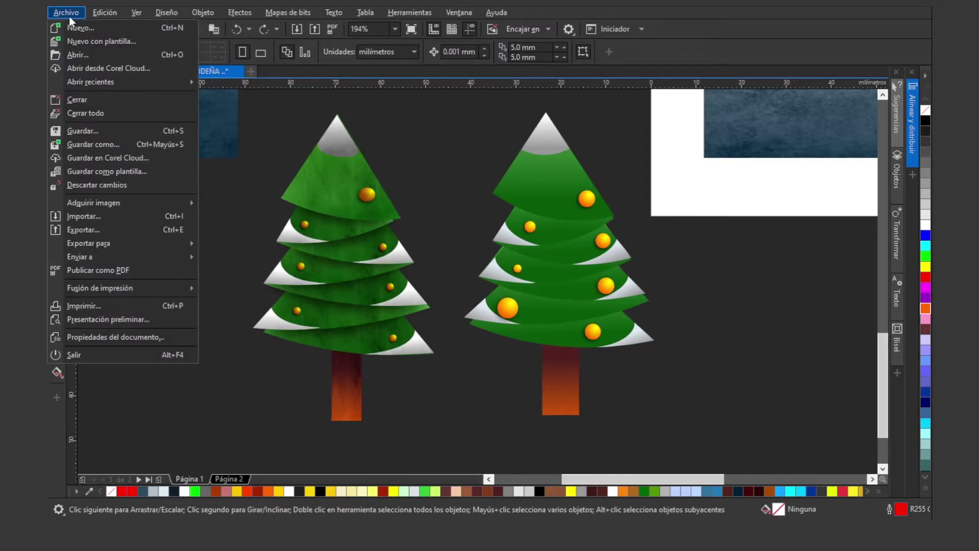
{"action": "left_click", "coordinate": [94, 217]}
{"action": "left_click", "coordinate": [527, 220]}
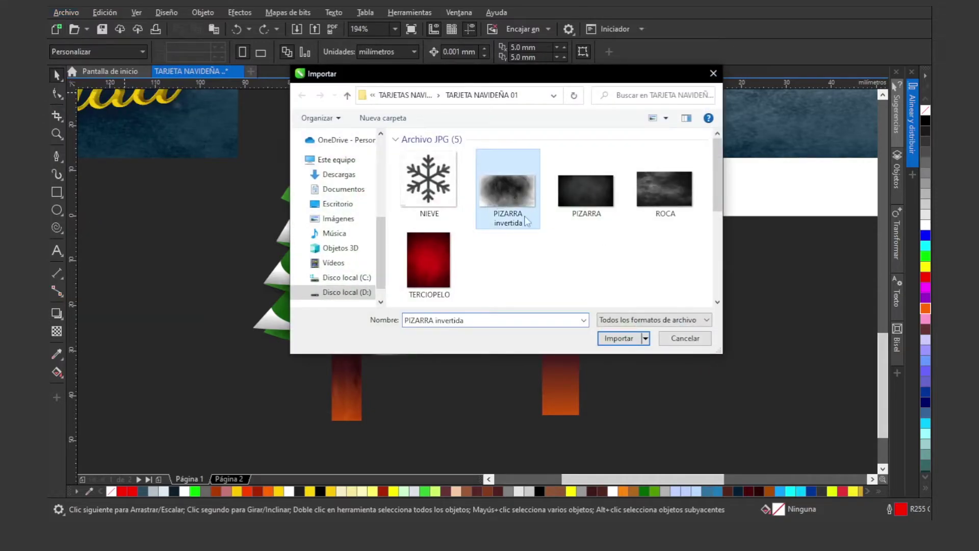
{"action": "left_click", "coordinate": [619, 338]}
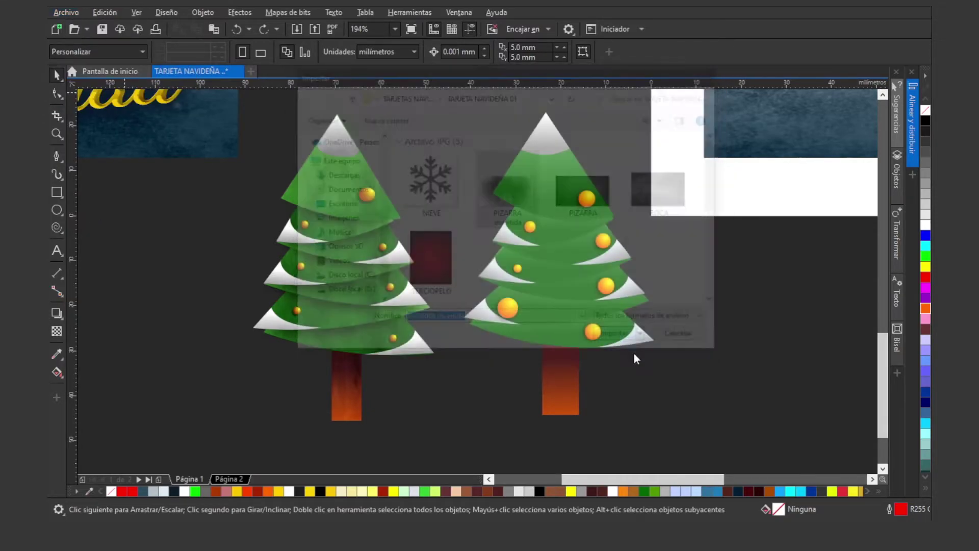
{"action": "left_click_drag", "start_coordinate": [684, 245], "coordinate": [862, 357]}
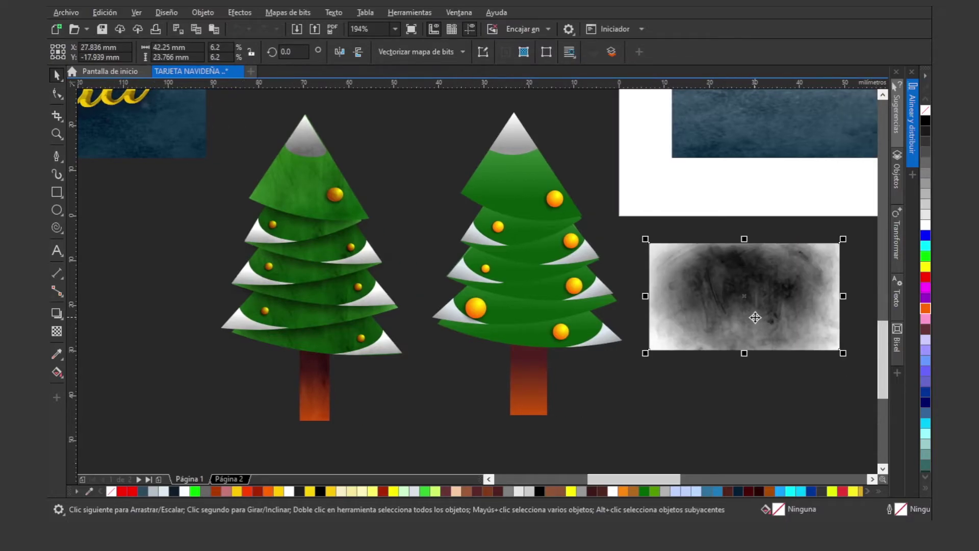
- Give the imported texture a uniform transparency of 0 with the Luz suave merge mode
{"action": "left_click", "coordinate": [56, 332]}
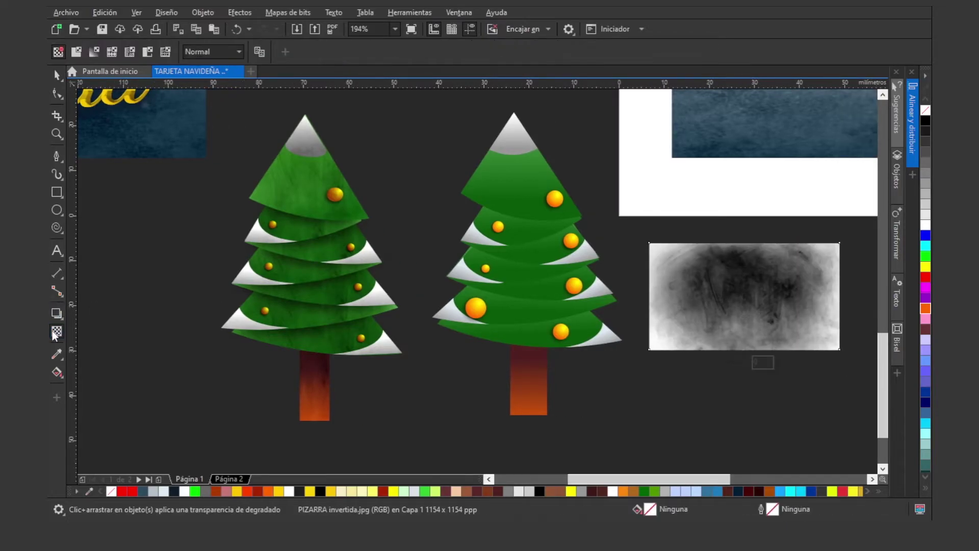
{"action": "left_click", "coordinate": [76, 51]}
{"action": "left_click", "coordinate": [213, 51]}
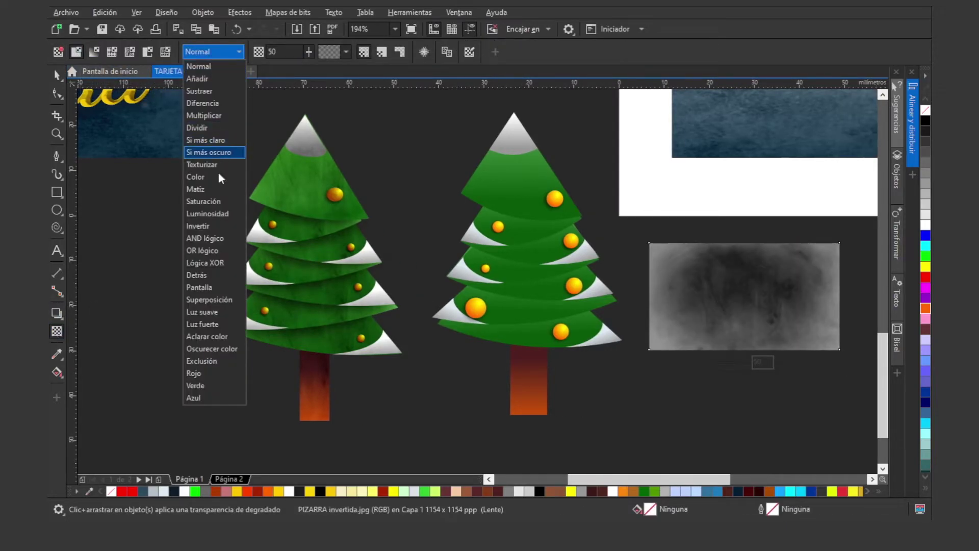
{"action": "left_click", "coordinate": [209, 312]}
{"action": "left_click", "coordinate": [286, 51]}
{"action": "type", "text": "0"}
{"action": "key", "text": "Return"}
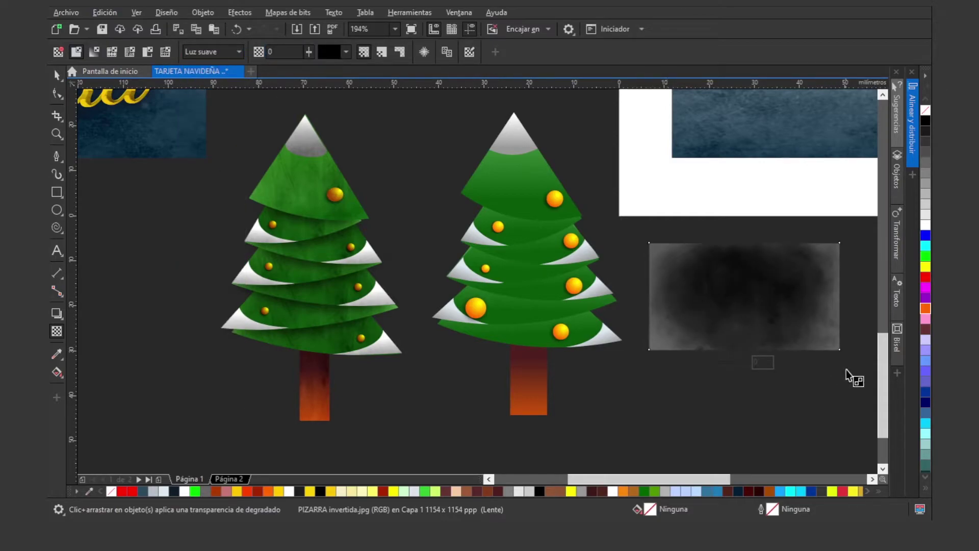
{"action": "key", "text": "space"}
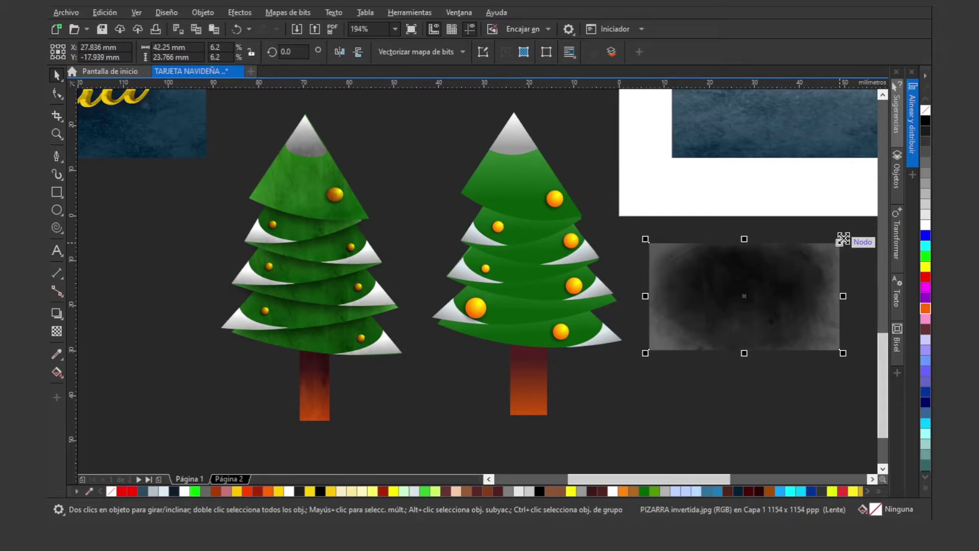
- Shrink the texture, copy it onto the new tree's top tier, and stretch the copy to about 33 × 26 mm
{"action": "left_click_drag", "start_coordinate": [843, 239], "coordinate": [810, 258]}
{"action": "mouse_move", "coordinate": [732, 317]}
{"action": "left_mouse_down"}
{"action": "mouse_move", "coordinate": [713, 274]}
{"action": "mouse_move", "coordinate": [713, 338]}
{"action": "mouse_move", "coordinate": [691, 335]}
{"action": "mouse_move", "coordinate": [536, 183]}
{"action": "mouse_move", "coordinate": [509, 173]}
{"action": "left_mouse_up"}
{"action": "right_click", "coordinate": [714, 339]}
{"action": "key", "text": "z"}
{"action": "left_click_drag", "start_coordinate": [421, 112], "coordinate": [602, 237]}
{"action": "key", "text": "space"}
{"action": "left_click_drag", "start_coordinate": [470, 299], "coordinate": [473, 340]}
{"action": "left_click_drag", "start_coordinate": [489, 235], "coordinate": [489, 144]}
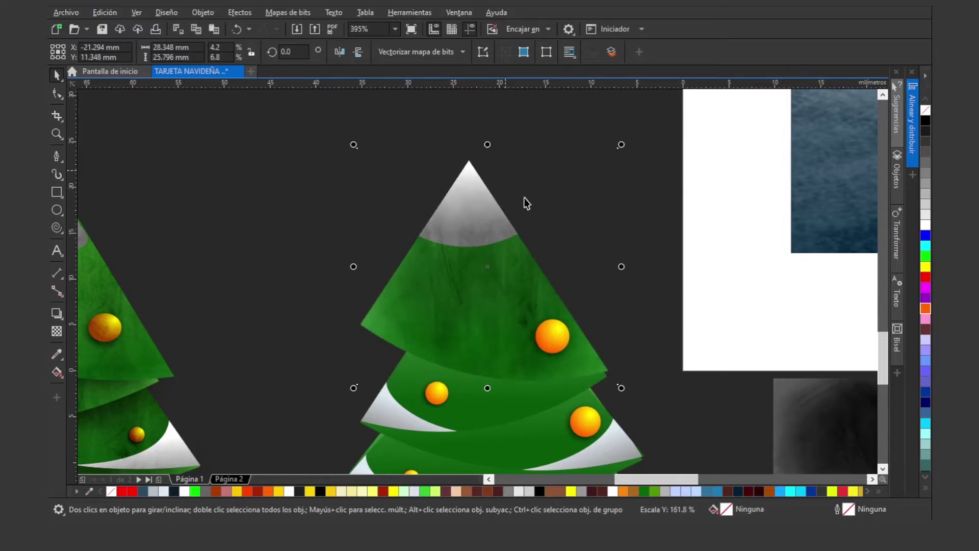
{"action": "left_click_drag", "start_coordinate": [621, 267], "coordinate": [640, 268]}
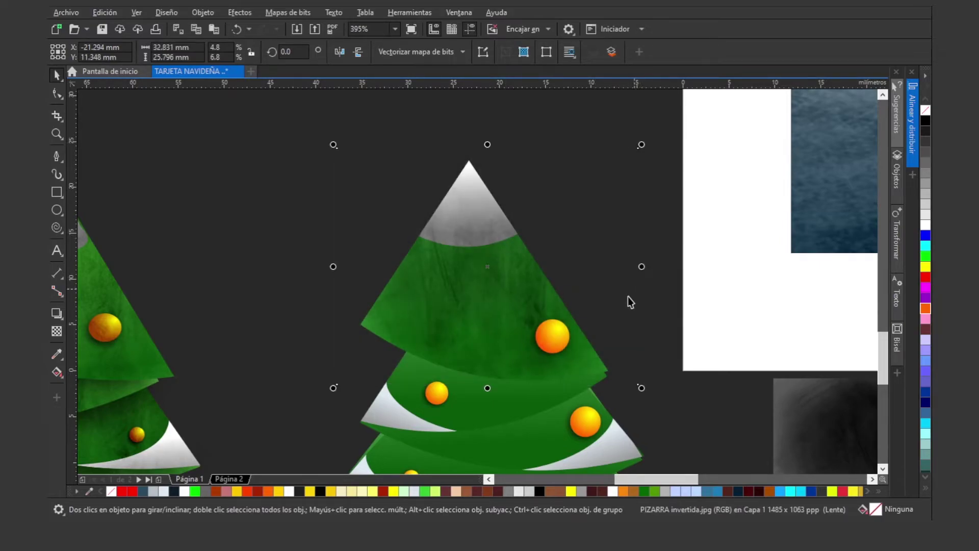
- Place a copy of the texture inside the new tree's second tier, enlarging and positioning it over the green area
{"action": "key", "text": "F3"}
{"action": "left_click", "coordinate": [708, 267]}
{"action": "left_click_drag", "start_coordinate": [707, 267], "coordinate": [718, 353]}
{"action": "left_click", "coordinate": [525, 236]}
{"action": "key", "text": "F2"}
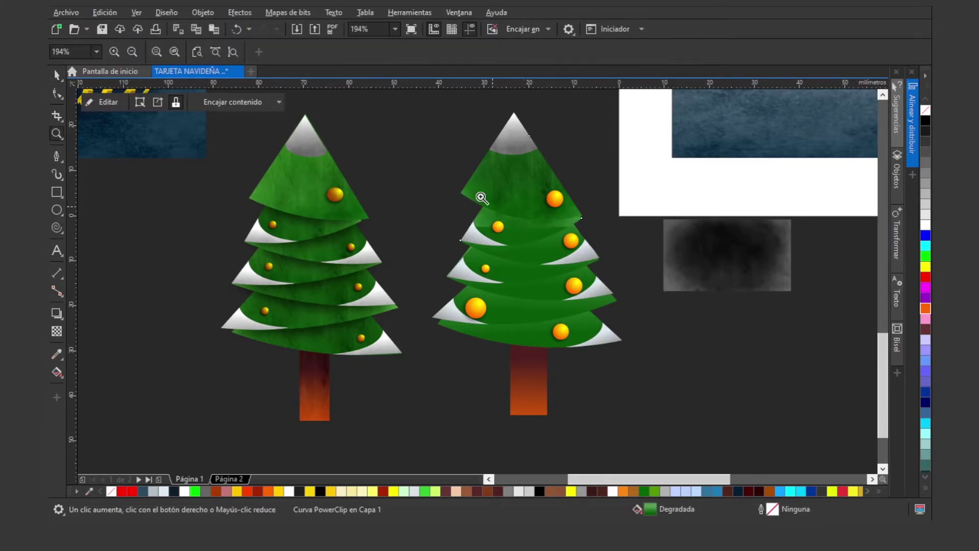
{"action": "left_click_drag", "start_coordinate": [361, 127], "coordinate": [699, 317]}
{"action": "left_click", "coordinate": [387, 262], "text": "ctrl"}
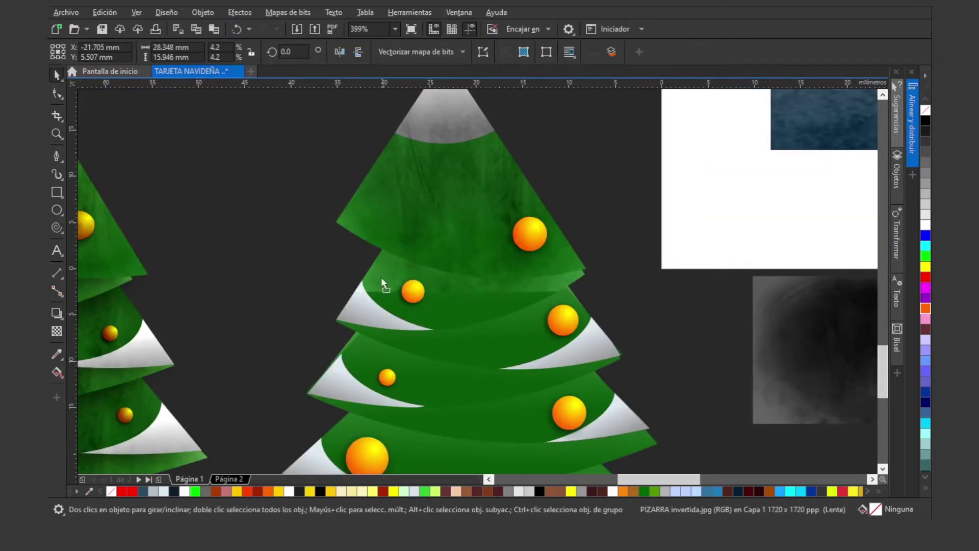
{"action": "left_click_drag", "start_coordinate": [589, 188], "coordinate": [625, 165]}
{"action": "left_click_drag", "start_coordinate": [452, 302], "coordinate": [461, 290]}
{"action": "right_click", "coordinate": [436, 282]}
- Add texture copies inside the new tree's lower tiers, sizing the bottom tier's copy to about 54 × 30 mm
{"action": "key", "text": "space"}
{"action": "left_click", "coordinate": [714, 251]}
{"action": "left_click_drag", "start_coordinate": [714, 251], "coordinate": [537, 253]}
{"action": "right_click", "coordinate": [720, 352]}
{"action": "left_click", "coordinate": [546, 247]}
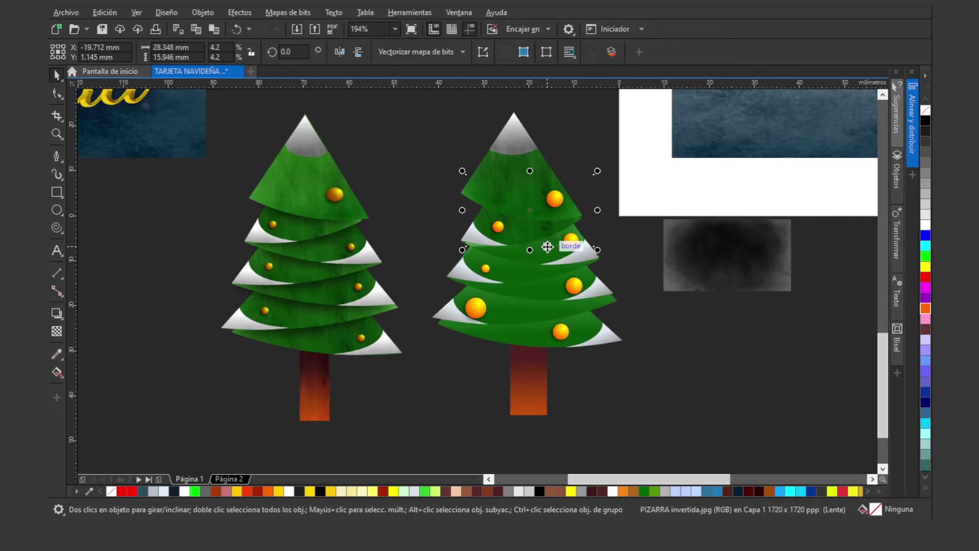
{"action": "left_click", "coordinate": [737, 268]}
{"action": "left_click_drag", "start_coordinate": [583, 212], "coordinate": [622, 200]}
{"action": "left_click", "coordinate": [546, 295]}
{"action": "left_click", "coordinate": [546, 295], "text": "ctrl"}
{"action": "left_click", "coordinate": [507, 310]}
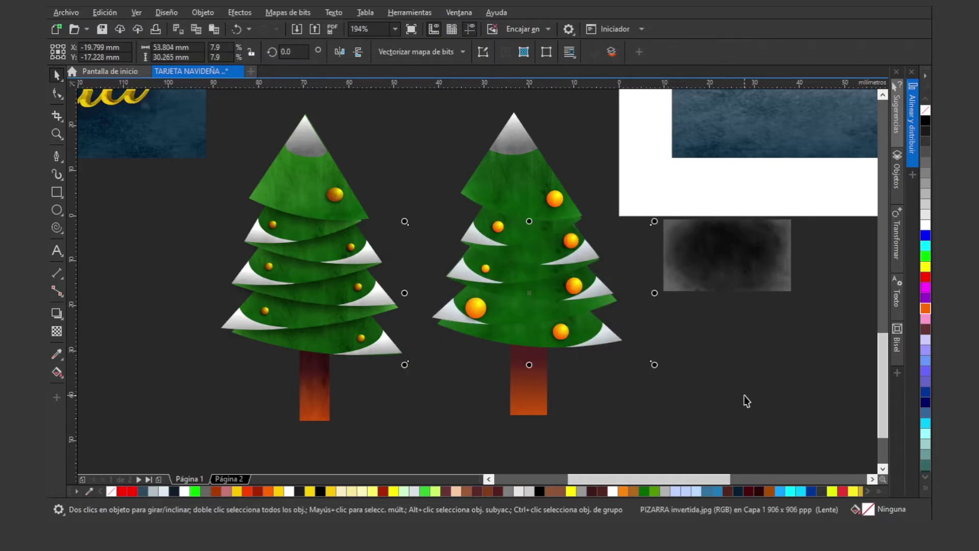
{"action": "left_click", "coordinate": [744, 395]}
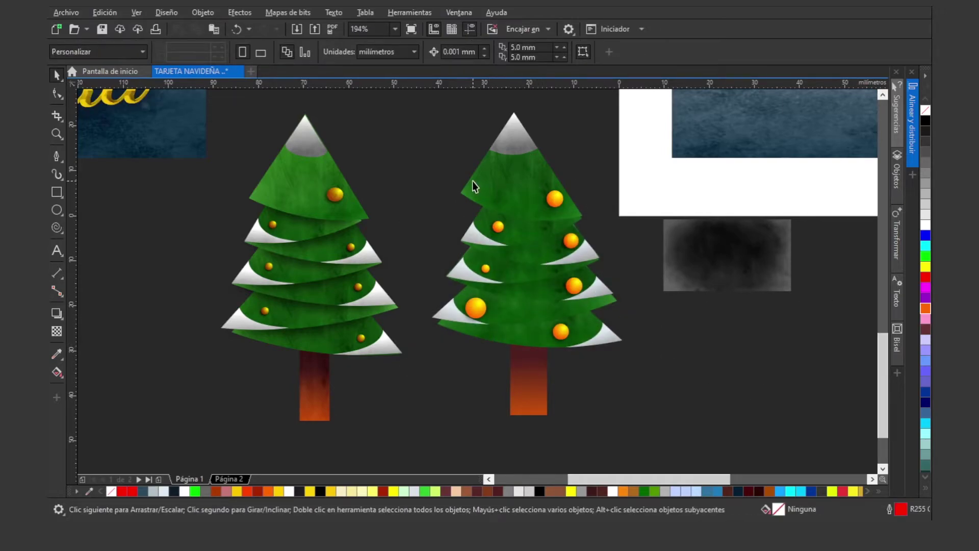
- Draw a curve about 21 mm wide with the Pen tool (Pluma) along the lower edge of the new tree's top tier
{"action": "key", "text": "z"}
{"action": "right_click", "coordinate": [527, 203]}
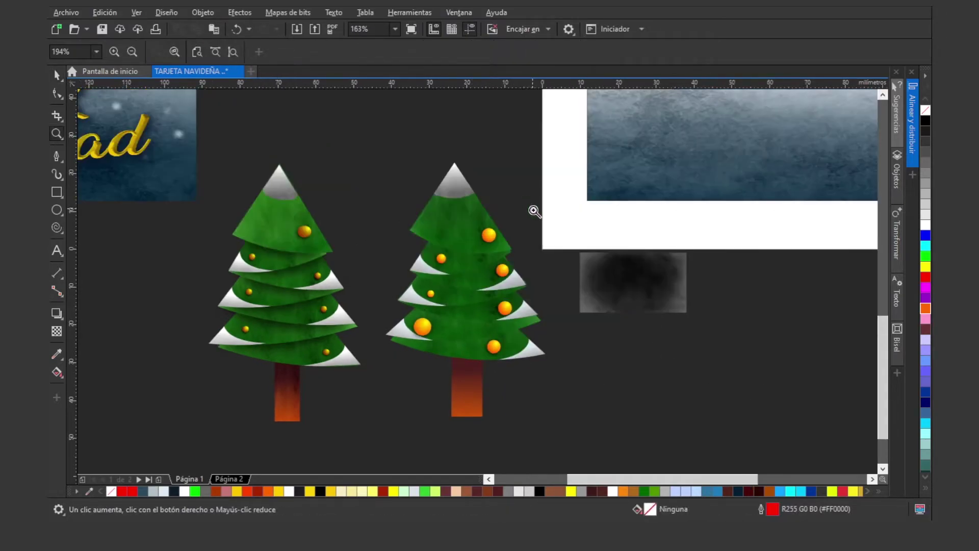
{"action": "left_click_drag", "start_coordinate": [224, 214], "coordinate": [339, 274]}
{"action": "key", "text": "F3"}
{"action": "key", "text": "space"}
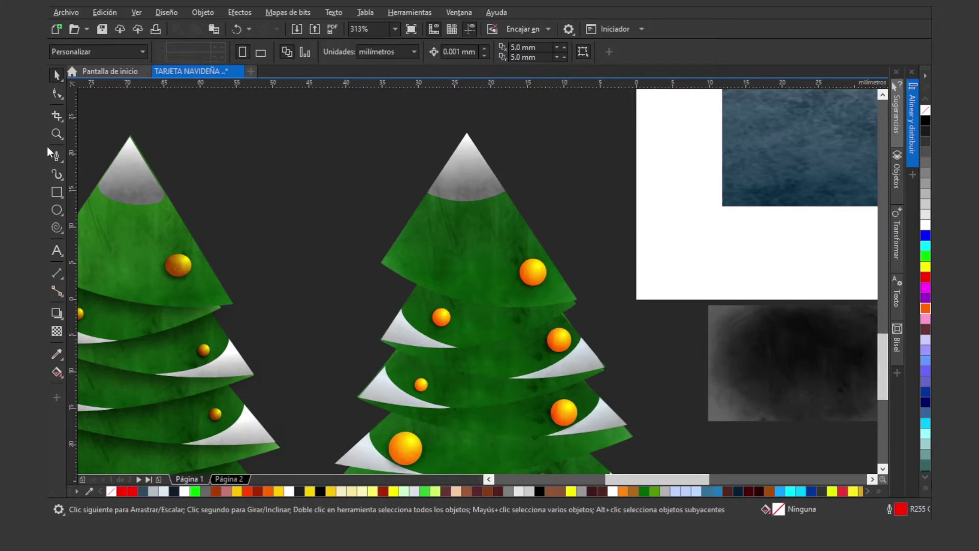
{"action": "left_click", "coordinate": [59, 95]}
{"action": "left_click", "coordinate": [55, 156]}
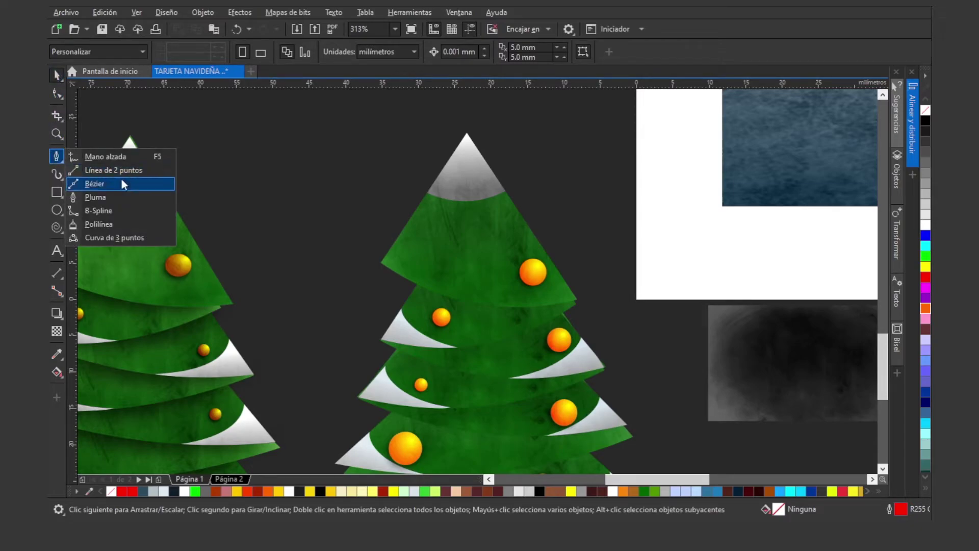
{"action": "left_click", "coordinate": [97, 197]}
{"action": "scroll", "coordinate": [395, 286], "scroll_direction": "up", "scroll_amount": 2}
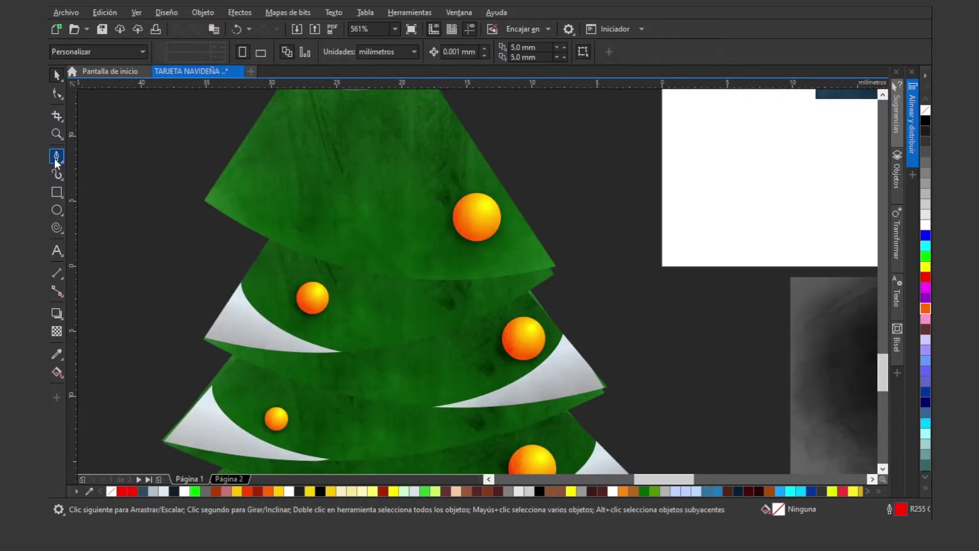
{"action": "left_click", "coordinate": [274, 233]}
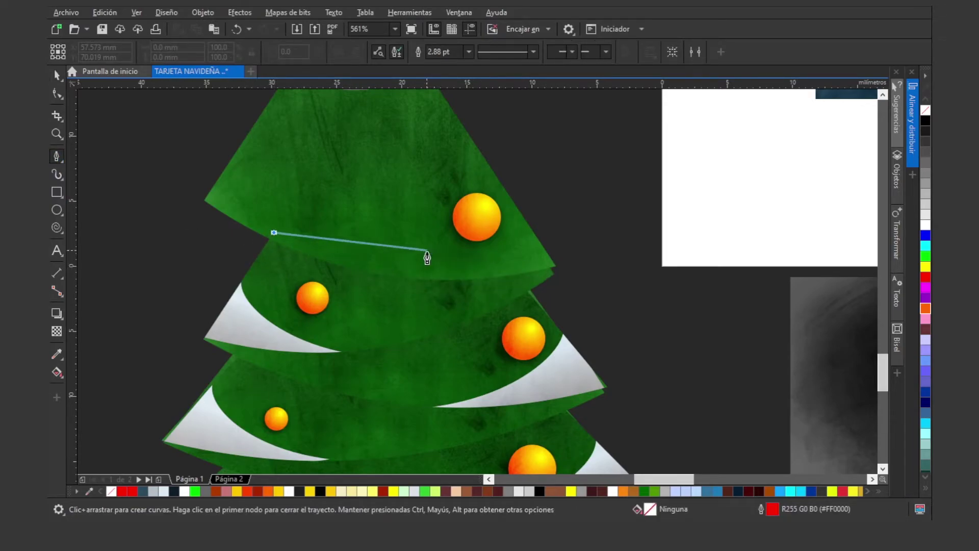
{"action": "left_click_drag", "start_coordinate": [548, 264], "coordinate": [721, 230]}
{"action": "key", "text": "Return"}
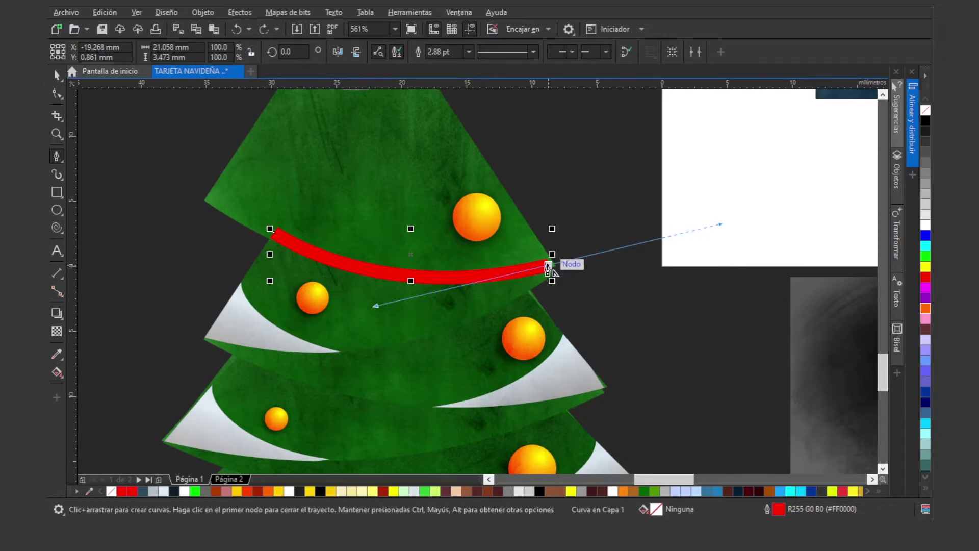
- Close the curve into a crescent about 21 × 5.5 mm, filling it with black and removing its outline
{"action": "left_click", "coordinate": [548, 265]}
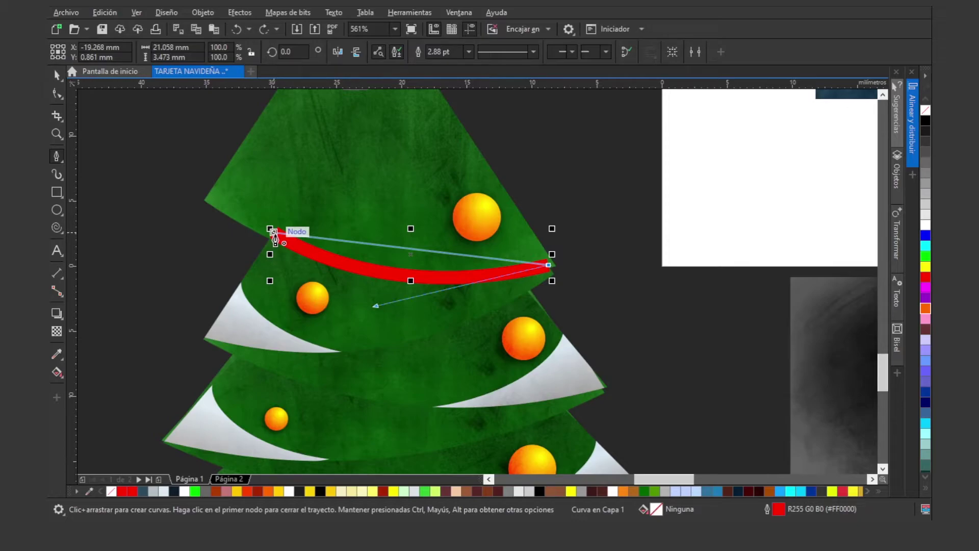
{"action": "left_click", "coordinate": [274, 236]}
{"action": "mouse_move", "coordinate": [285, 248]}
{"action": "left_mouse_down"}
{"action": "mouse_move", "coordinate": [361, 321]}
{"action": "mouse_move", "coordinate": [365, 375]}
{"action": "mouse_move", "coordinate": [378, 376]}
{"action": "left_mouse_up"}
{"action": "key", "text": "space"}
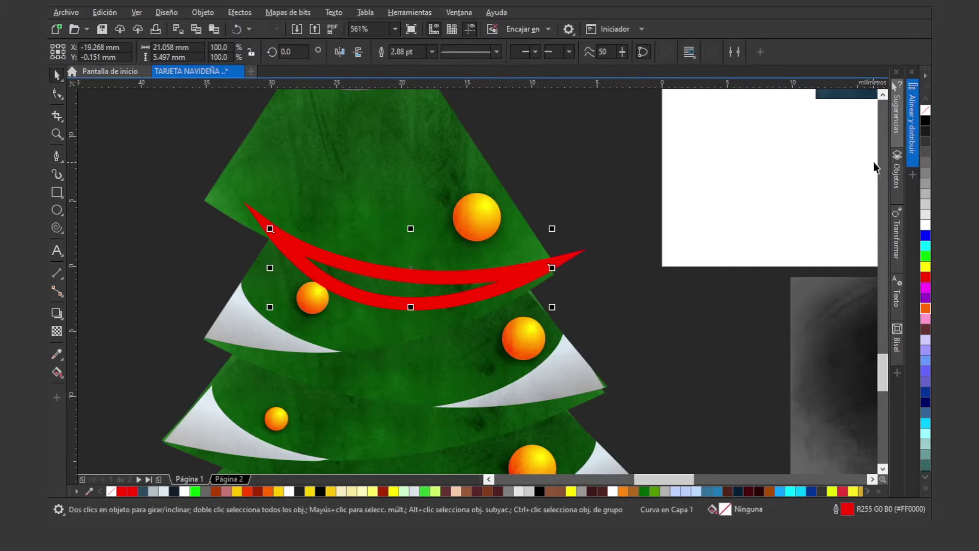
{"action": "left_click", "coordinate": [926, 120]}
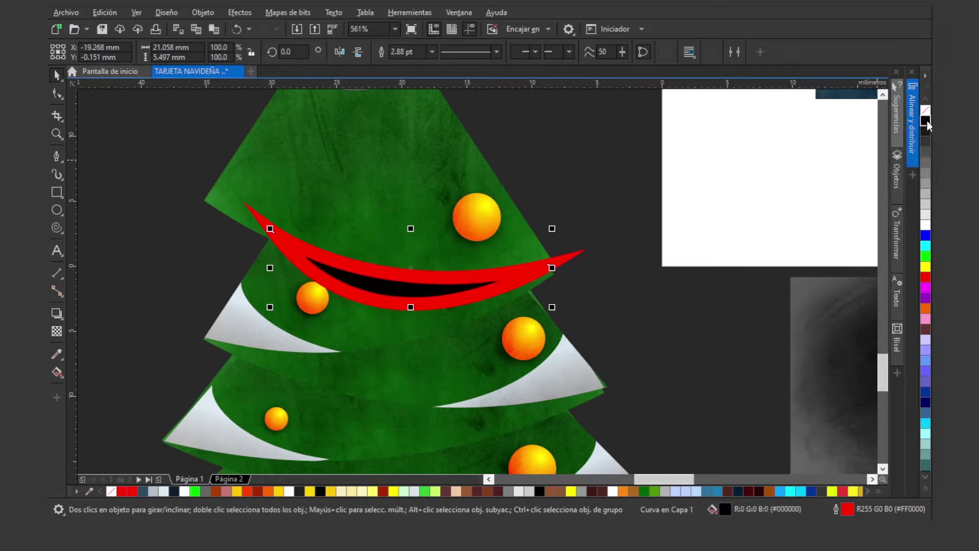
{"action": "right_click", "coordinate": [111, 491]}
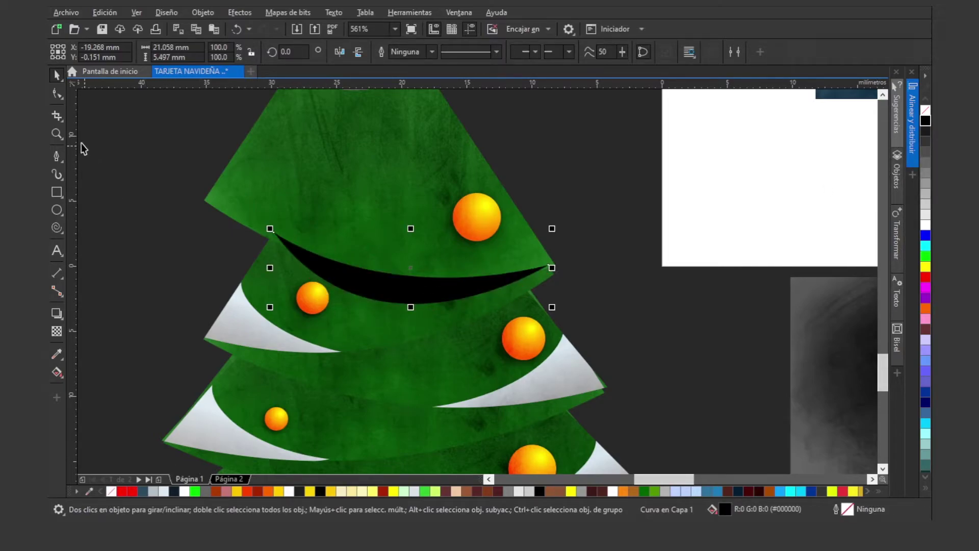
- Reshape the black crescent by moving its left node onto the tier's edge and raising its upper and lower curves
{"action": "left_click", "coordinate": [58, 95]}
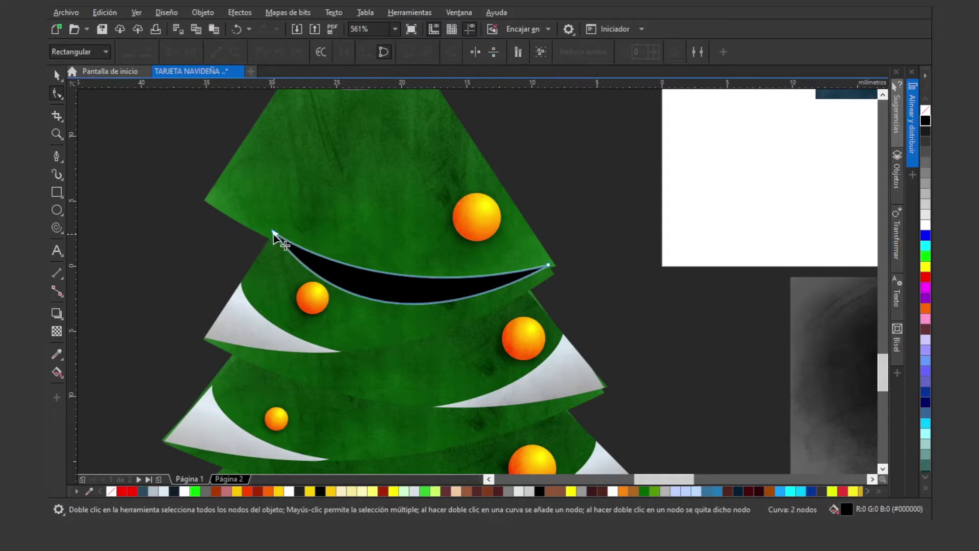
{"action": "left_click", "coordinate": [271, 235]}
{"action": "left_click_drag", "start_coordinate": [270, 236], "coordinate": [269, 240]}
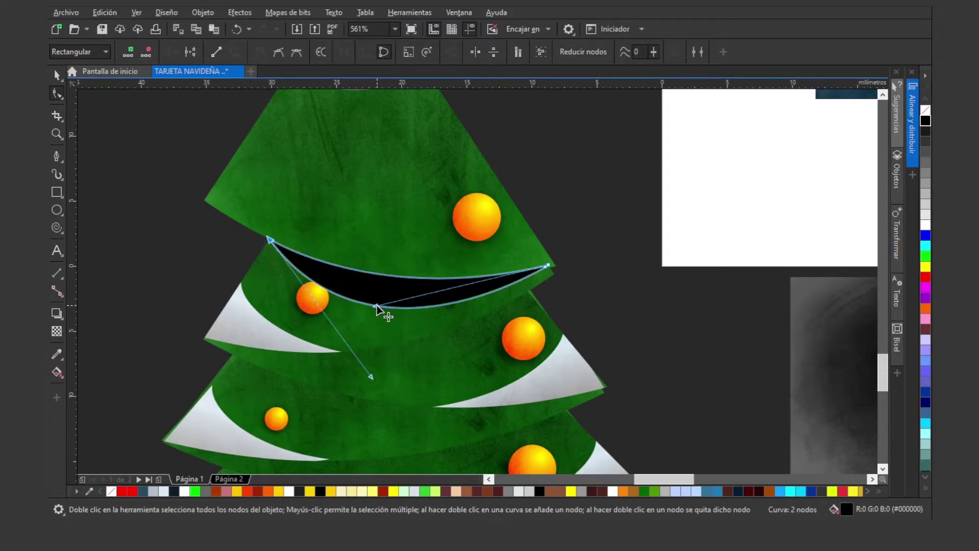
{"action": "left_click_drag", "start_coordinate": [376, 306], "coordinate": [377, 291]}
{"action": "left_click_drag", "start_coordinate": [371, 379], "coordinate": [383, 343]}
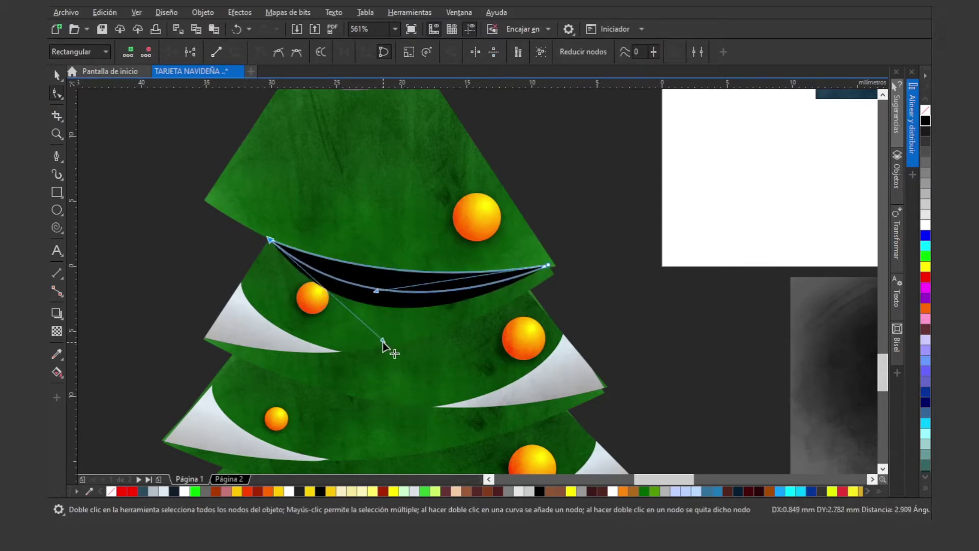
- Try a Gaussian blur with a radius of 8.9 pixels on the black crescent under the top tier
{"action": "key", "text": "space"}
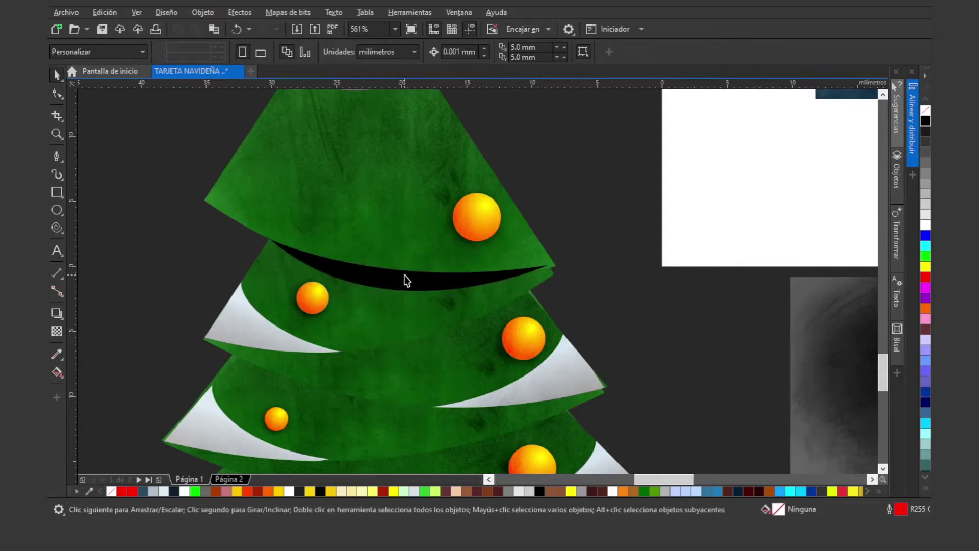
{"action": "left_click", "coordinate": [404, 274]}
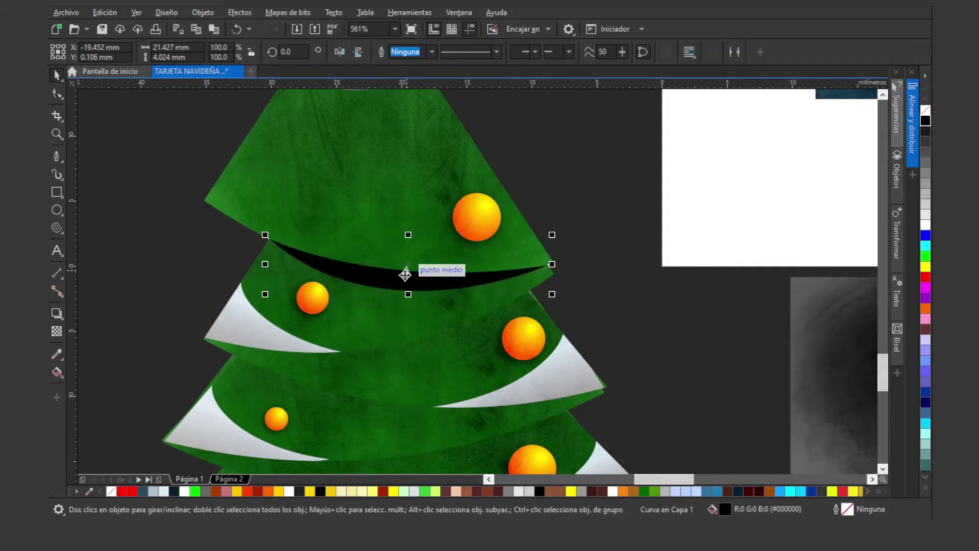
{"action": "left_click", "coordinate": [243, 13]}
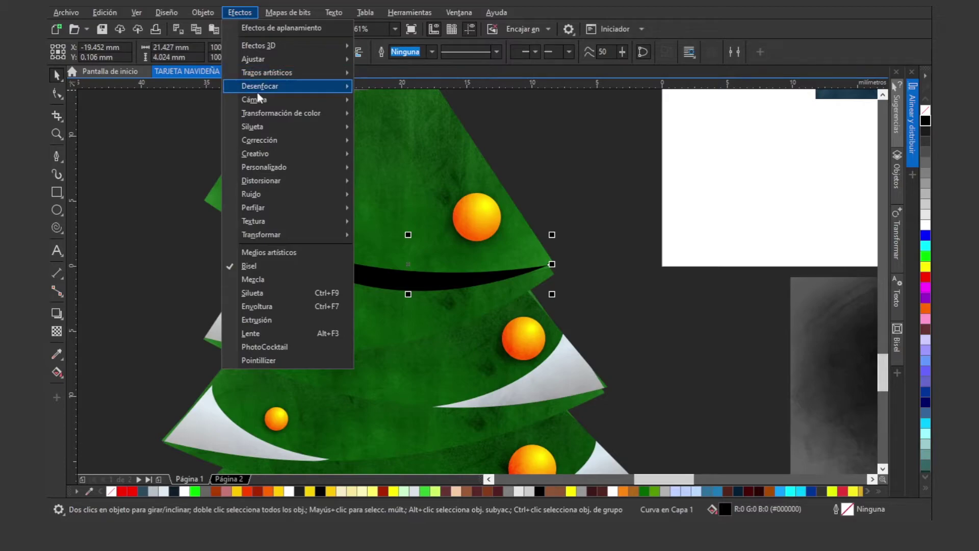
{"action": "mouse_move", "coordinate": [266, 90]}
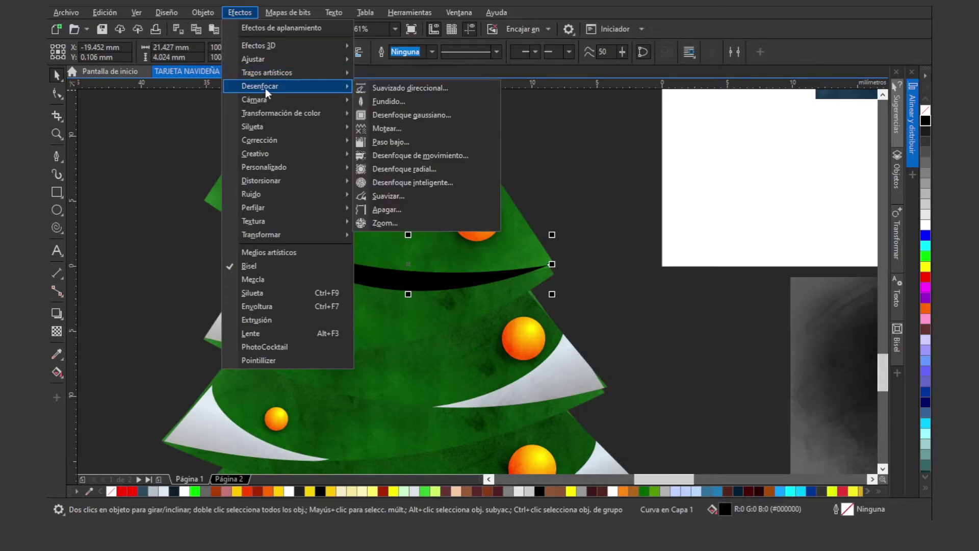
{"action": "left_click", "coordinate": [413, 113]}
{"action": "left_click_drag", "start_coordinate": [513, 215], "coordinate": [654, 153]}
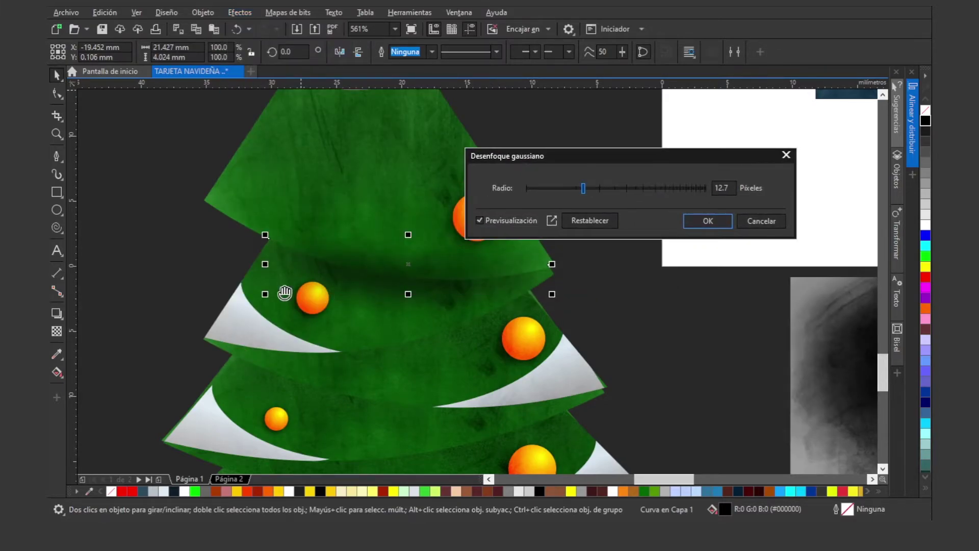
{"action": "mouse_move", "coordinate": [583, 188]}
{"action": "left_mouse_down"}
{"action": "mouse_move", "coordinate": [572, 189]}
{"action": "mouse_move", "coordinate": [584, 188]}
{"action": "left_mouse_up"}
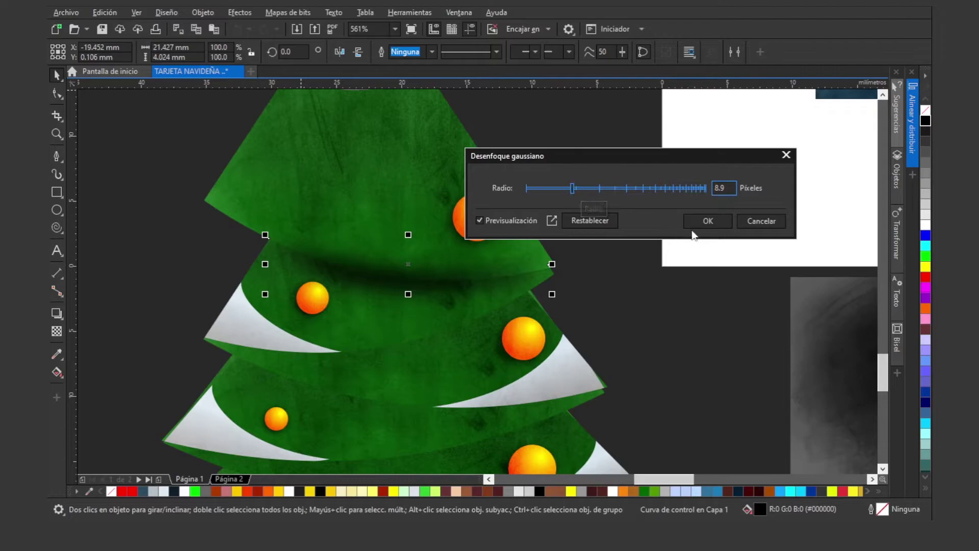
{"action": "left_click", "coordinate": [705, 224]}
{"action": "key", "text": "ctrl+z"}
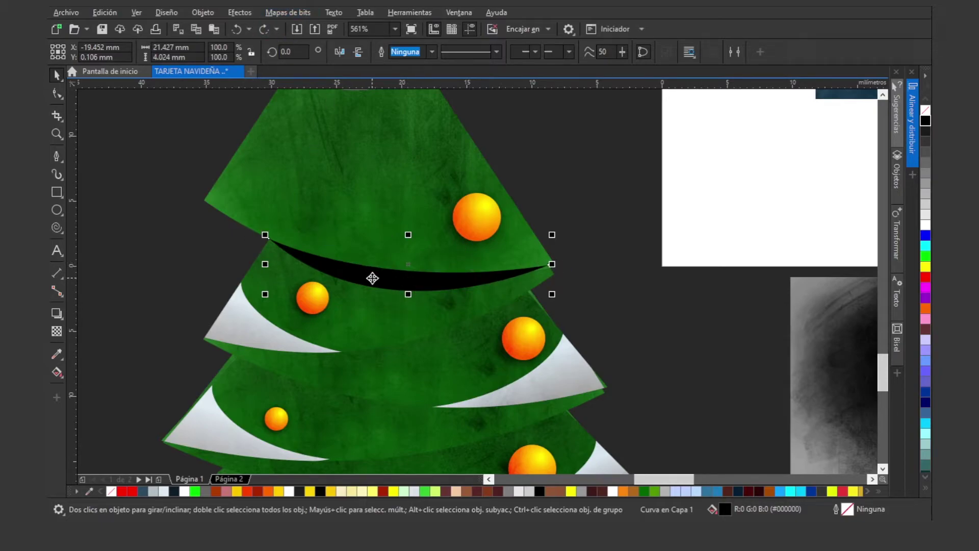
- Try converting the black crescent into a 500 dpi RGB bitmap with a transparent background
{"action": "left_click", "coordinate": [279, 15]}
{"action": "left_click", "coordinate": [300, 33]}
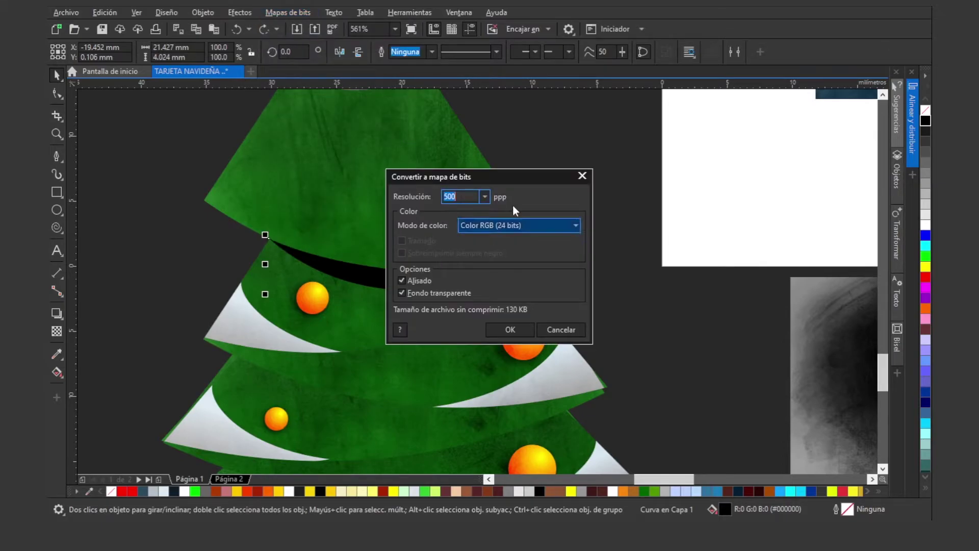
{"action": "left_click_drag", "start_coordinate": [468, 177], "coordinate": [432, 166]}
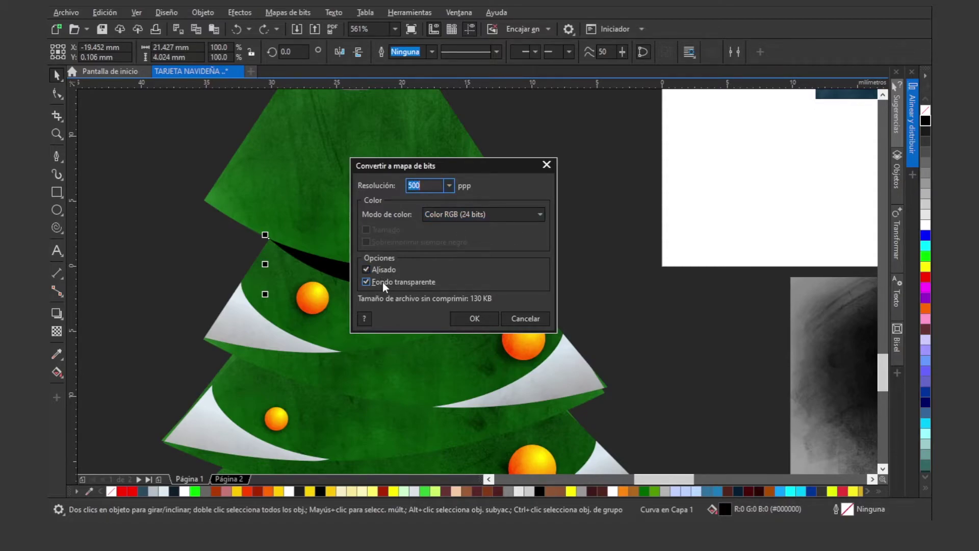
{"action": "left_click", "coordinate": [468, 319]}
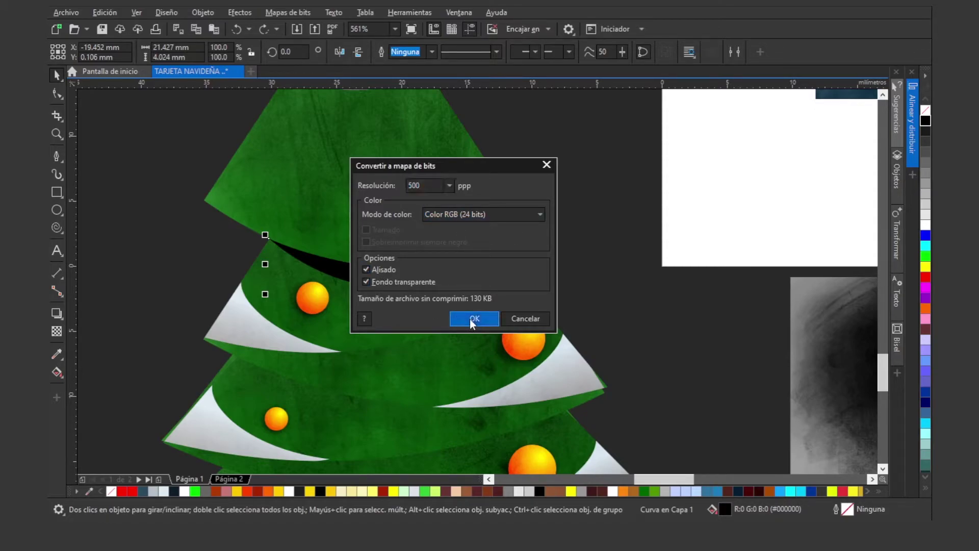
{"action": "left_click", "coordinate": [251, 15]}
{"action": "left_click", "coordinate": [578, 184]}
{"action": "key", "text": "ctrl+z"}
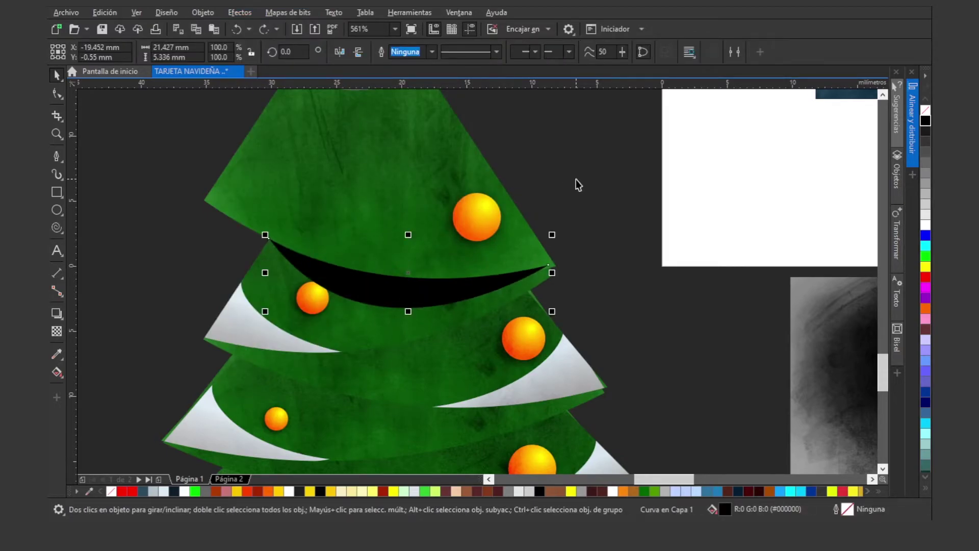
{"action": "key", "text": "ctrl+z"}
- Apply a Gaussian blur to the black crescent under the new tree's top tier
{"action": "left_click", "coordinate": [247, 18]}
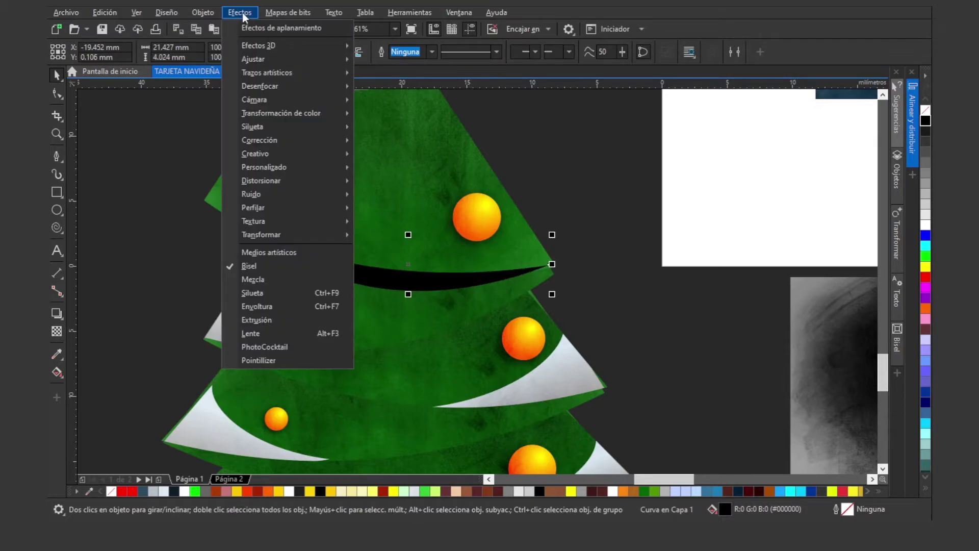
{"action": "mouse_move", "coordinate": [268, 86]}
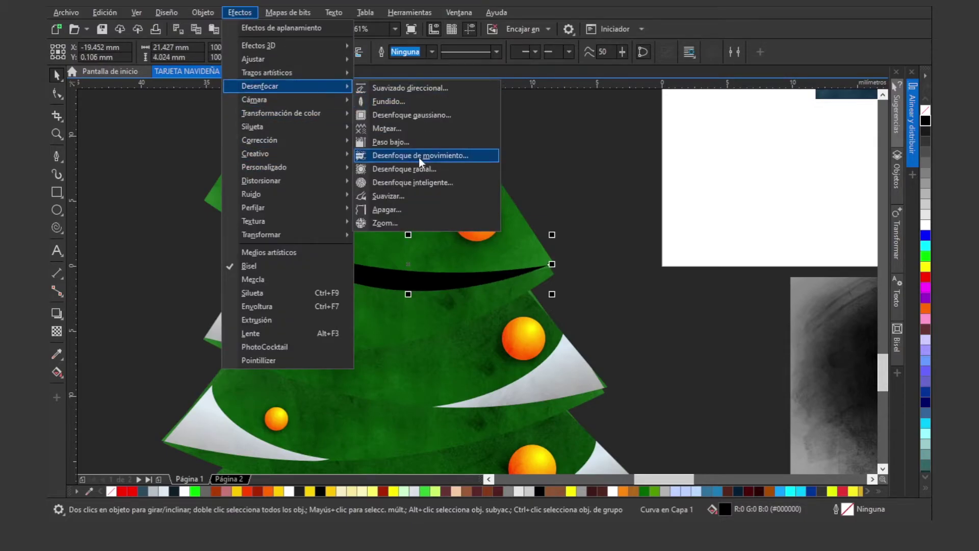
{"action": "left_click", "coordinate": [403, 114]}
{"action": "left_click", "coordinate": [566, 284]}
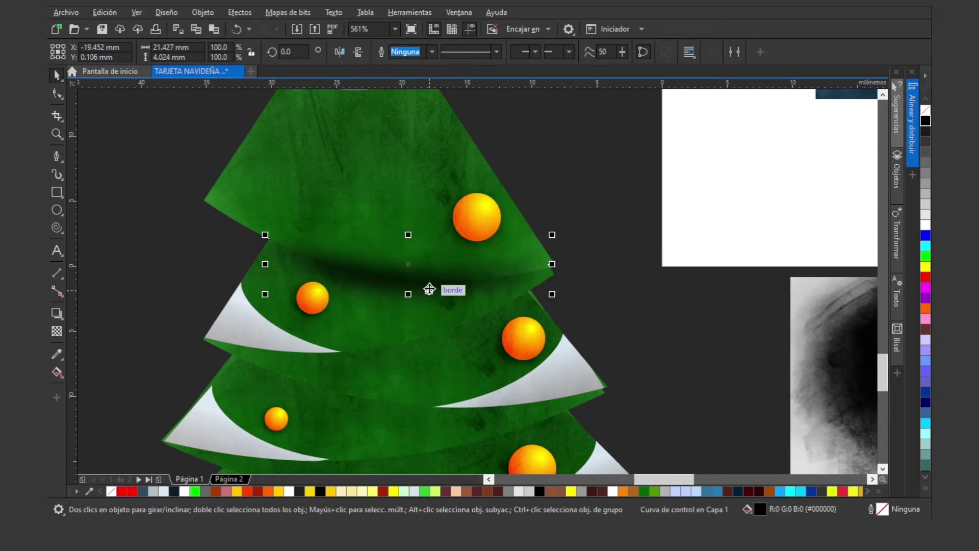
- Order the blurred crescent shadow directly behind the new tree's top tier
{"action": "right_click", "coordinate": [430, 289]}
{"action": "mouse_move", "coordinate": [472, 261]}
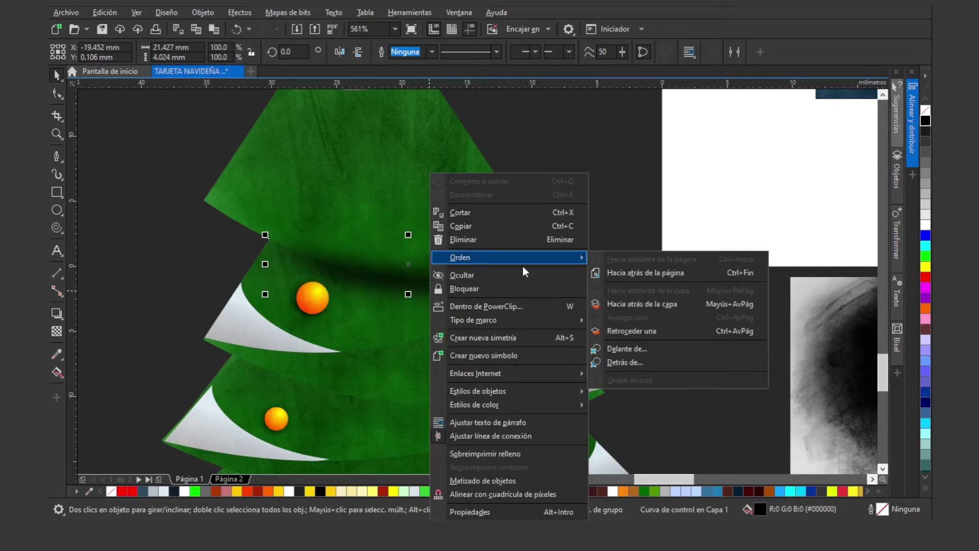
{"action": "left_click", "coordinate": [634, 363]}
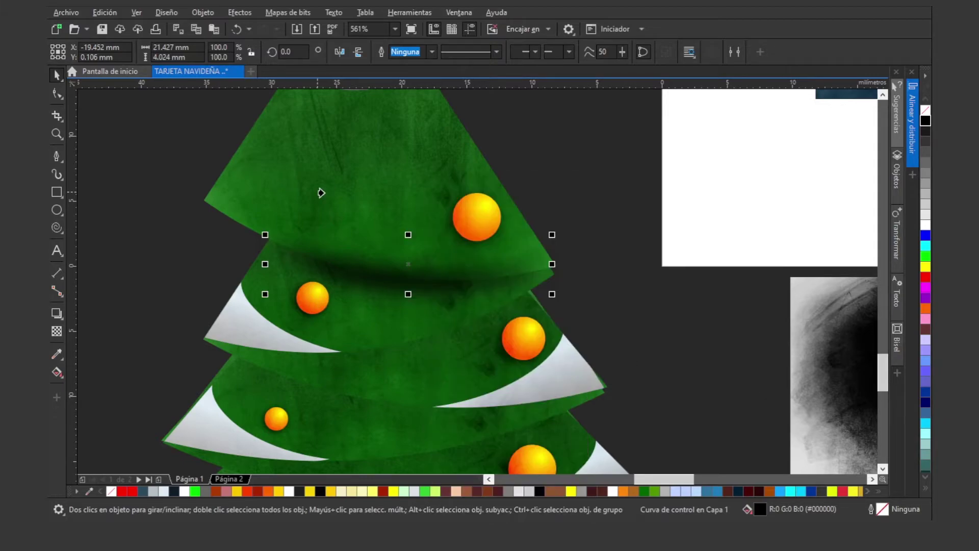
{"action": "left_click", "coordinate": [261, 132]}
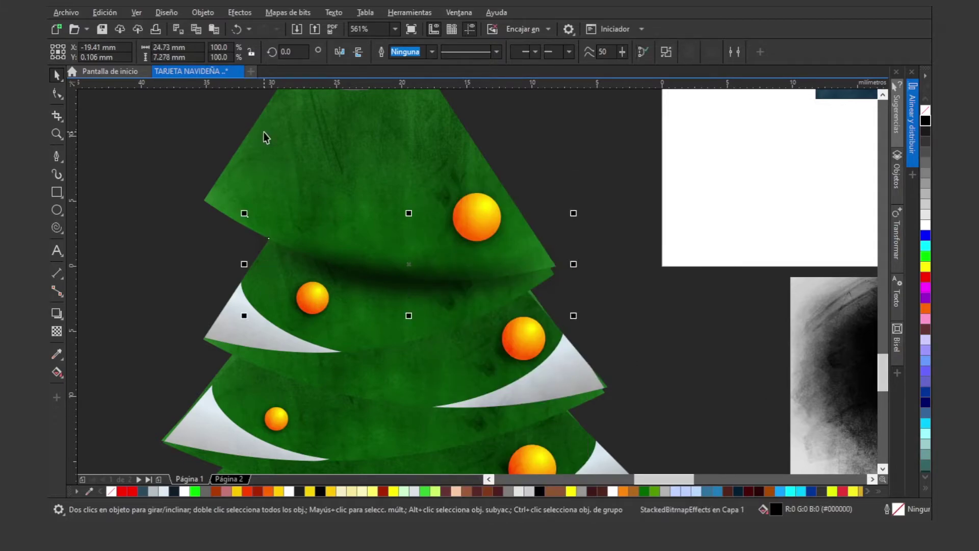
{"action": "left_click", "coordinate": [640, 332]}
- Place a spare copy of the blurred shadow beside the tree, moving the slate texture away to make room
{"action": "key", "text": "z"}
{"action": "left_click_drag", "start_coordinate": [182, 194], "coordinate": [689, 355]}
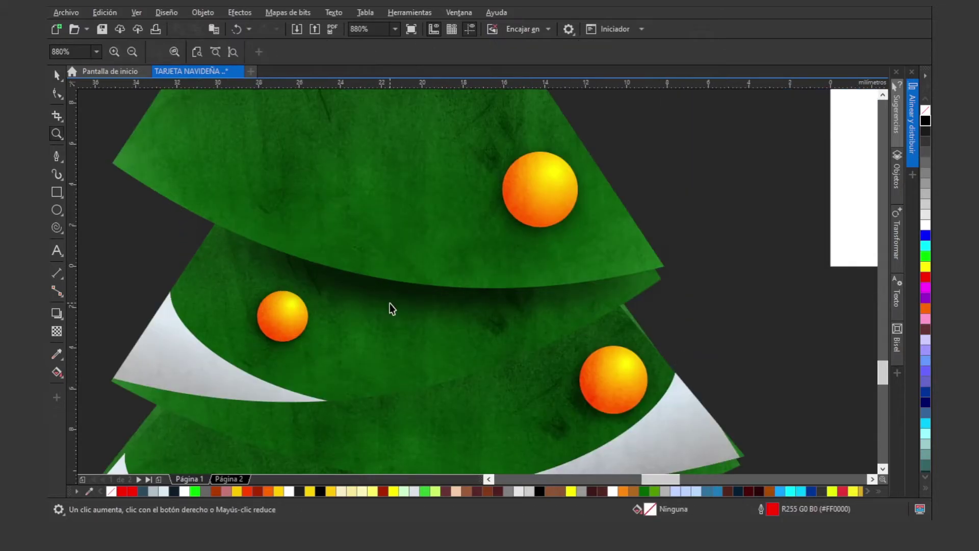
{"action": "key", "text": "space"}
{"action": "left_click", "coordinate": [400, 301]}
{"action": "left_click_drag", "start_coordinate": [414, 304], "coordinate": [703, 348]}
{"action": "key", "text": "space"}
{"action": "scroll", "coordinate": [366, 265], "scroll_direction": "down", "scroll_amount": 2}
{"action": "key", "text": "space"}
{"action": "scroll", "coordinate": [601, 321], "scroll_direction": "down", "scroll_amount": 2}
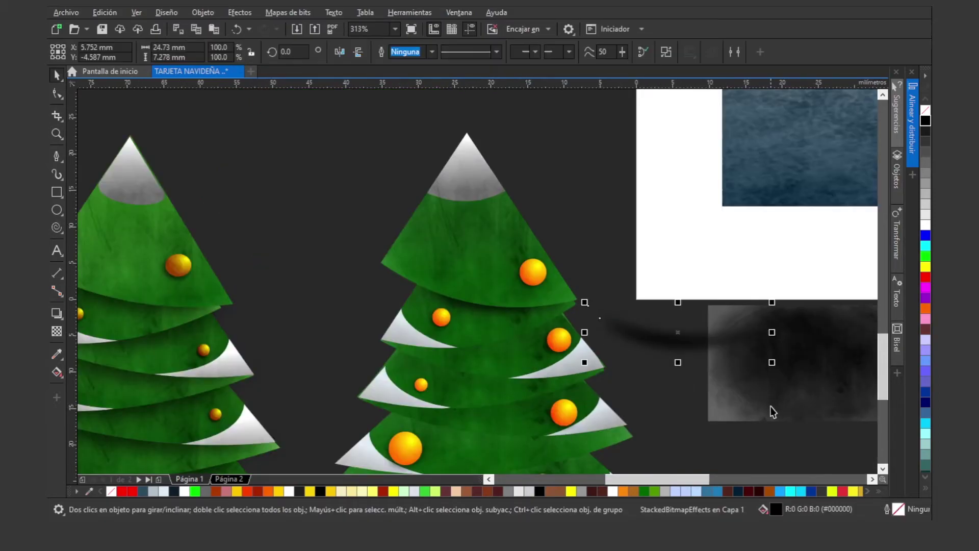
{"action": "left_click_drag", "start_coordinate": [769, 404], "coordinate": [813, 415]}
{"action": "left_click_drag", "start_coordinate": [799, 378], "coordinate": [871, 377]}
- Copy the spare shadow onto the second tier's lower edge and rotate the copy about 10.5 degrees
{"action": "left_click", "coordinate": [652, 348]}
{"action": "key", "text": "z"}
{"action": "left_click_drag", "start_coordinate": [319, 258], "coordinate": [819, 424]}
{"action": "key", "text": "space"}
{"action": "left_click_drag", "start_coordinate": [599, 300], "coordinate": [336, 287]}
{"action": "left_click", "coordinate": [336, 288]}
{"action": "left_click_drag", "start_coordinate": [472, 231], "coordinate": [463, 210]}
{"action": "left_click", "coordinate": [365, 280]}
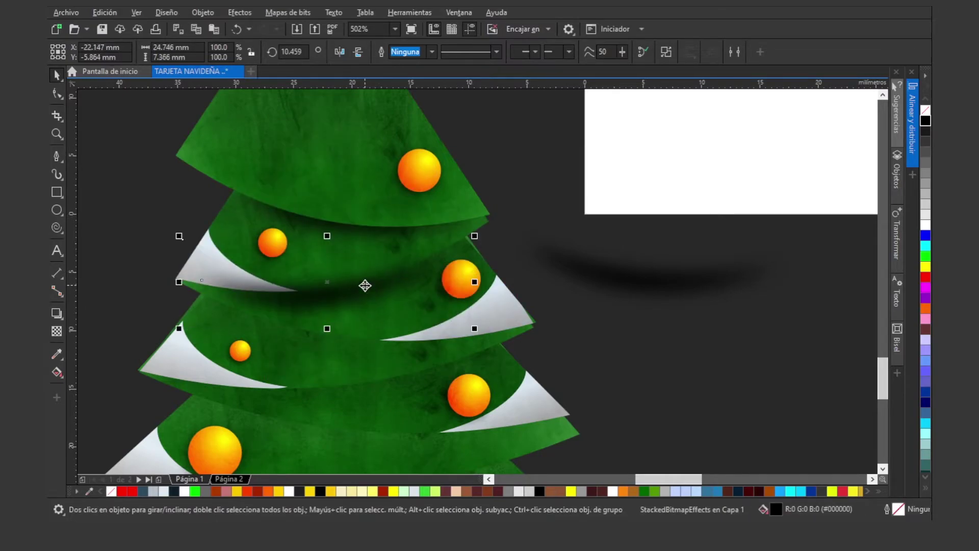
- Order the rotated shadow behind the second tier and nudge it up against the tier's lower edge
{"action": "right_click", "coordinate": [311, 299]}
{"action": "mouse_move", "coordinate": [378, 286]}
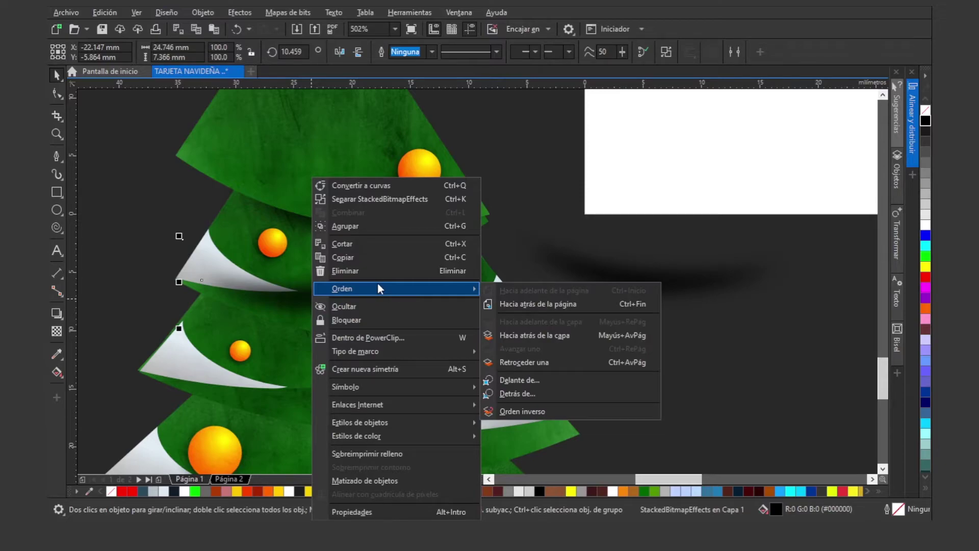
{"action": "left_click", "coordinate": [551, 393]}
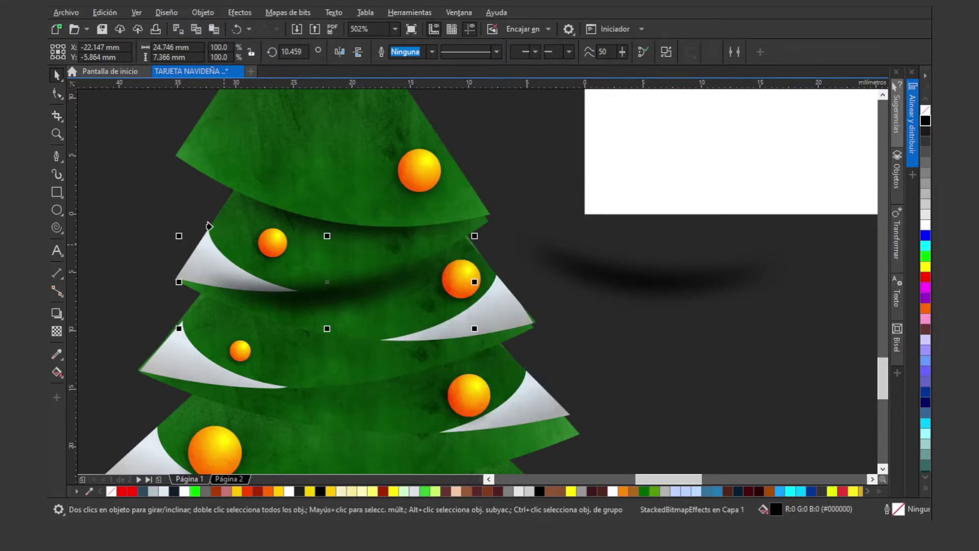
{"action": "left_click", "coordinate": [230, 202]}
{"action": "mouse_move", "coordinate": [341, 298]}
{"action": "left_mouse_down"}
{"action": "mouse_move", "coordinate": [337, 284]}
{"action": "mouse_move", "coordinate": [336, 293]}
{"action": "left_mouse_up"}
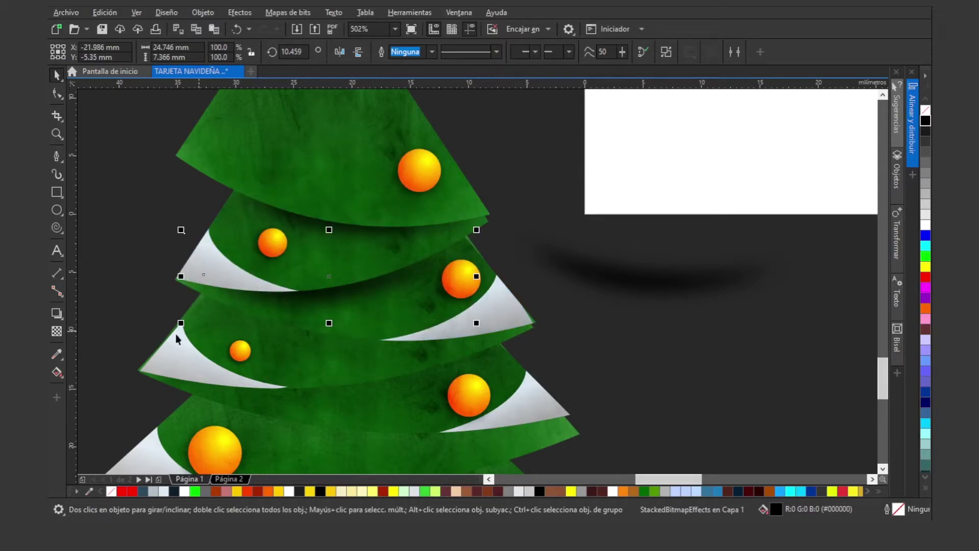
- Give the second tier's shadow a uniform transparency of 25
{"action": "left_click", "coordinate": [56, 331]}
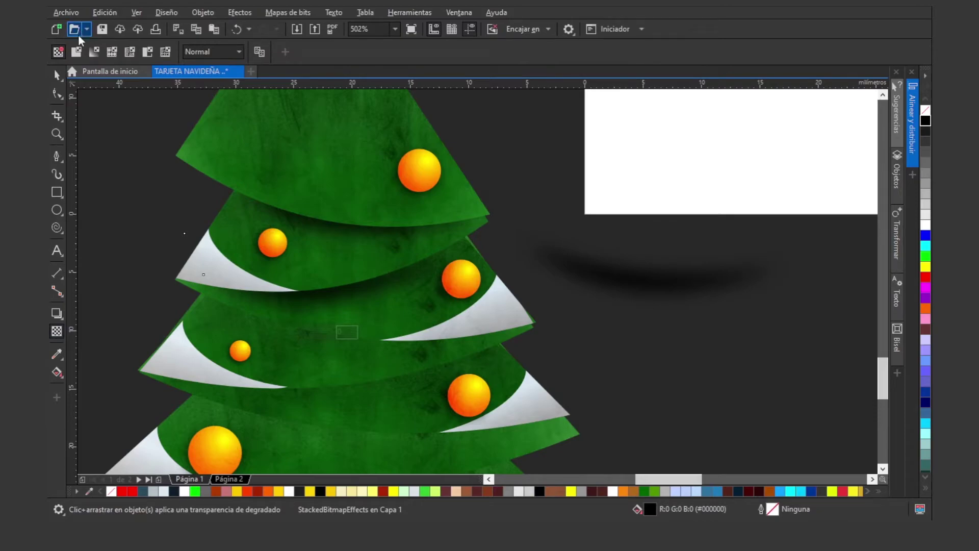
{"action": "left_click", "coordinate": [76, 52]}
{"action": "left_click_drag", "start_coordinate": [284, 53], "coordinate": [237, 53]}
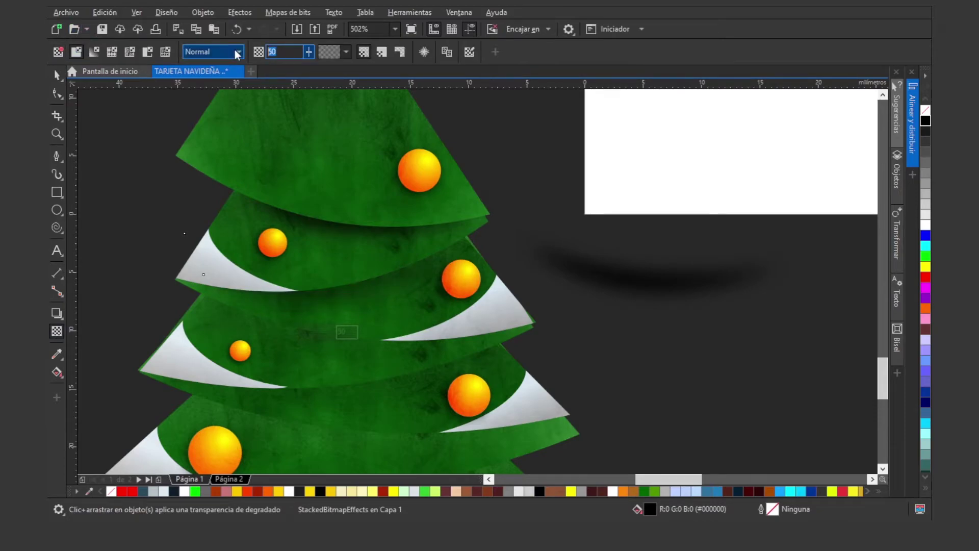
{"action": "type", "text": "25"}
{"action": "key", "text": "Return"}
{"action": "key", "text": "space"}
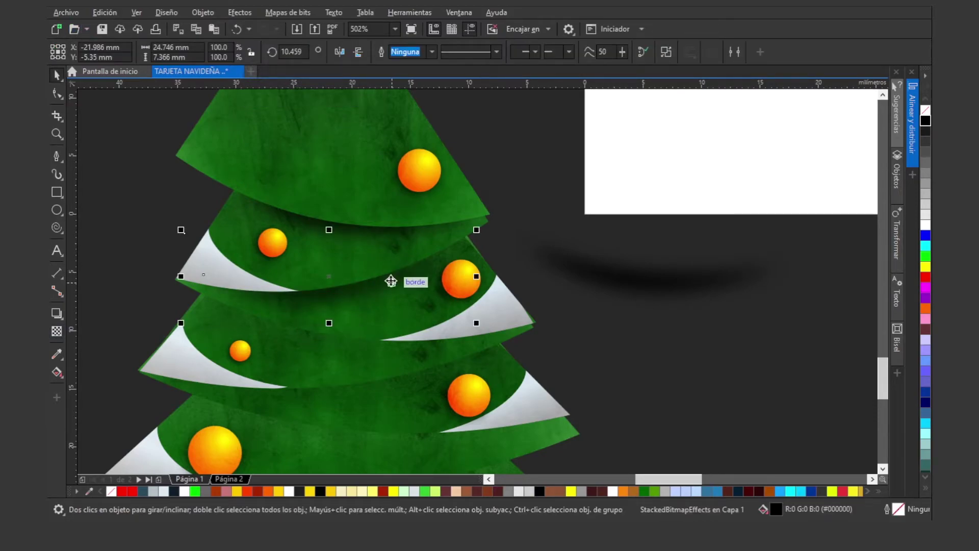
- Delete the spare blurred shadow beside the tree
{"action": "key", "text": "Escape"}
{"action": "key", "text": "F3"}
{"action": "left_click", "coordinate": [669, 340]}
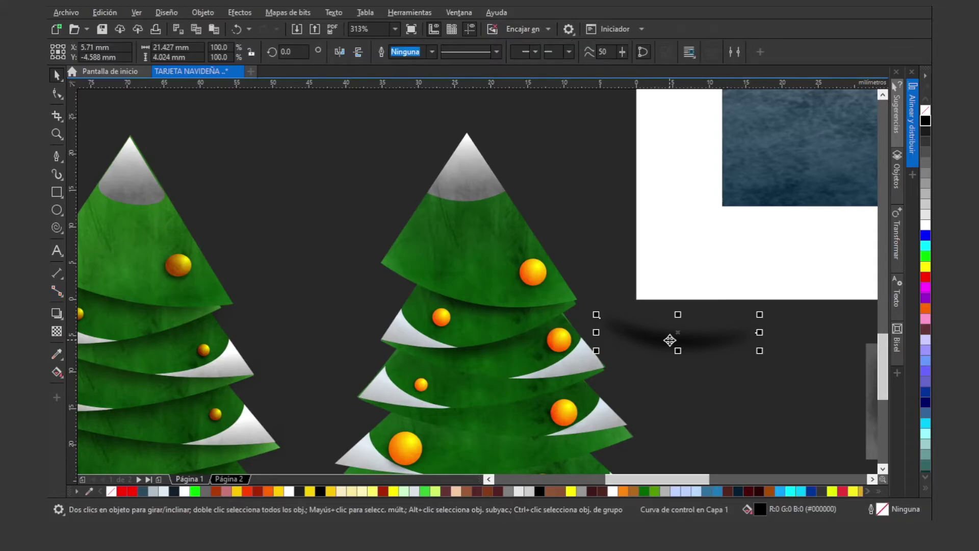
{"action": "key", "text": "Delete"}
- Fit shadow copies about 32 mm wide along the middle tiers' lower edges, ordering each behind its tier
{"action": "left_click_drag", "start_coordinate": [498, 356], "coordinate": [738, 349]}
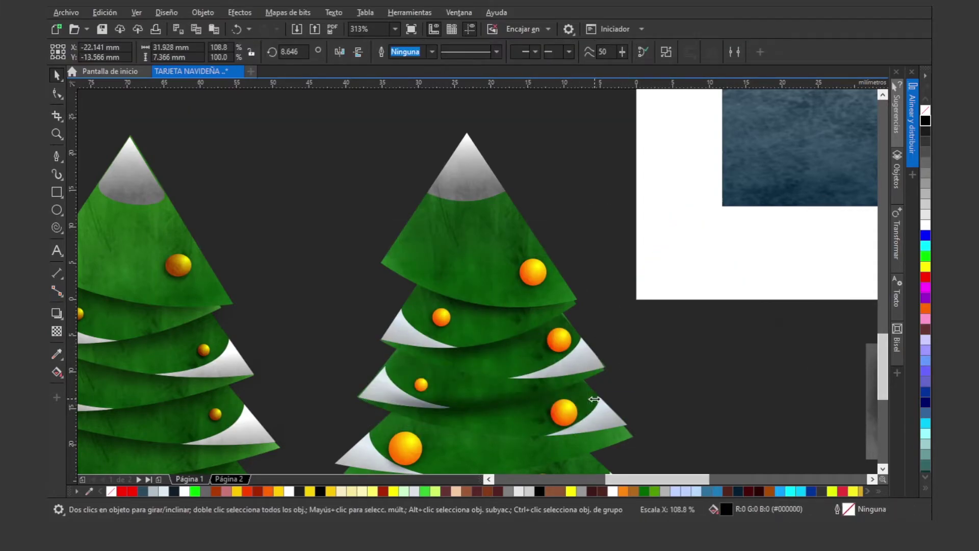
{"action": "right_click", "coordinate": [460, 405]}
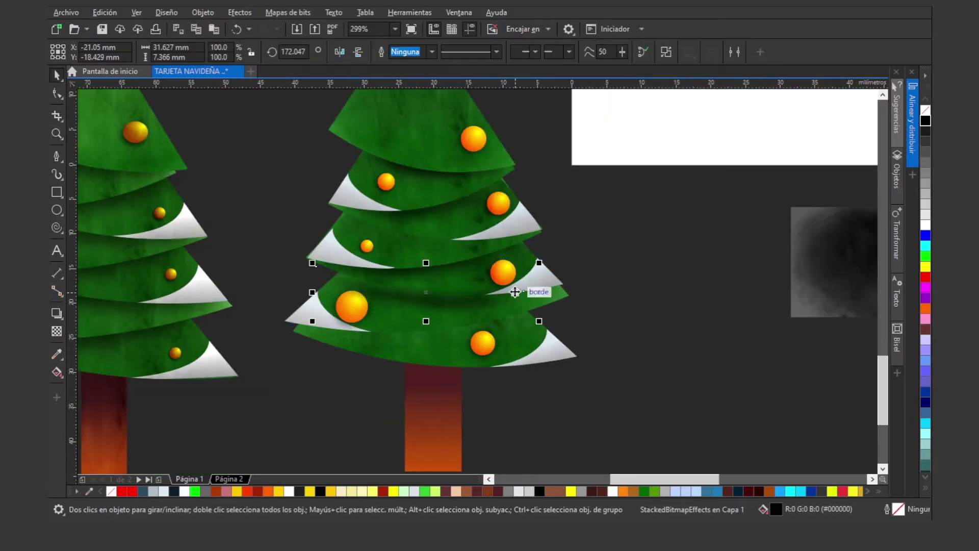
{"action": "left_click_drag", "start_coordinate": [539, 262], "coordinate": [558, 256]}
{"action": "right_click", "coordinate": [476, 286]}
{"action": "left_click", "coordinate": [723, 382]}
{"action": "right_click", "coordinate": [448, 286]}
- Add a mirrored shadow copy above the bottom tier, adjusting its position and width to follow the tier edge
{"action": "left_click_drag", "start_coordinate": [431, 290], "coordinate": [431, 340]}
{"action": "left_click", "coordinate": [362, 56]}
{"action": "left_click_drag", "start_coordinate": [367, 339], "coordinate": [369, 321]}
{"action": "left_click_drag", "start_coordinate": [309, 323], "coordinate": [296, 320]}
{"action": "scroll", "coordinate": [500, 317], "scroll_direction": "up", "scroll_amount": 1}
{"action": "left_click_drag", "start_coordinate": [482, 319], "coordinate": [430, 329]}
{"action": "key", "text": "ctrl+z"}
{"action": "key", "text": "ctrl+z"}
{"action": "left_click_drag", "start_coordinate": [513, 291], "coordinate": [498, 298]}
{"action": "right_click", "coordinate": [499, 299]}
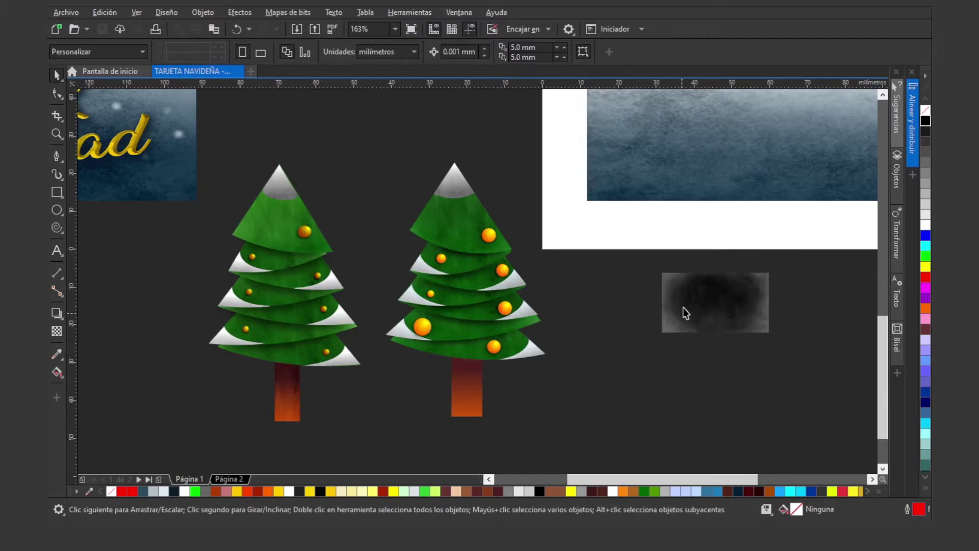
- Move the slate texture near the new tree's trunk and rotate it to 270 degrees
{"action": "left_click", "coordinate": [685, 312]}
{"action": "left_click_drag", "start_coordinate": [704, 321], "coordinate": [617, 414]}
{"action": "left_click", "coordinate": [617, 414]}
{"action": "left_click_drag", "start_coordinate": [645, 372], "coordinate": [618, 462]}
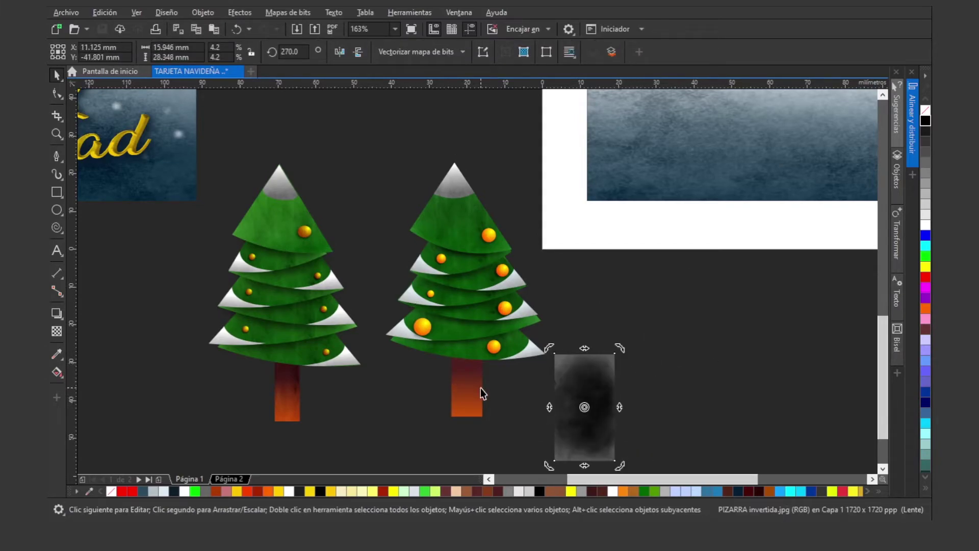
- Duplicate the upright slate texture and place one copy inside the new tree's trunk with PowerClip
{"action": "left_click_drag", "start_coordinate": [587, 380], "coordinate": [734, 309]}
{"action": "left_click", "coordinate": [625, 357]}
{"action": "left_click", "coordinate": [712, 335]}
{"action": "left_click", "coordinate": [602, 377]}
{"action": "left_click", "coordinate": [530, 400]}
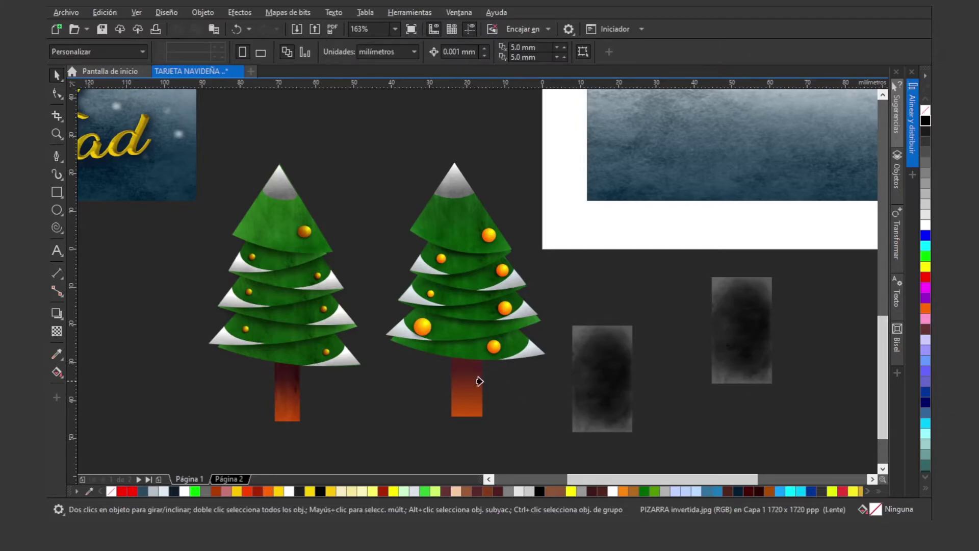
{"action": "left_click", "coordinate": [460, 385]}
- Delete the old reference tree beside the new one
{"action": "key", "text": "z"}
{"action": "right_click", "coordinate": [421, 324]}
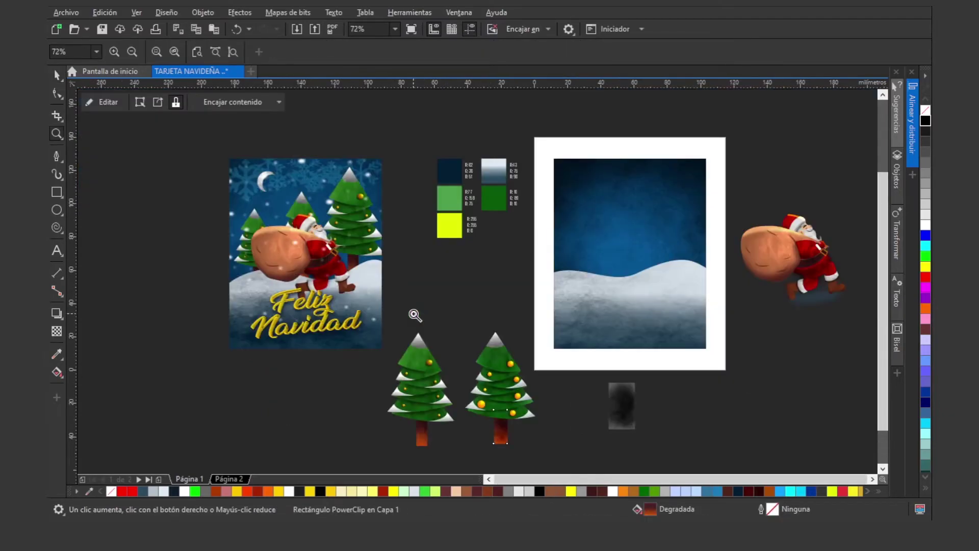
{"action": "key", "text": "space"}
{"action": "left_click_drag", "start_coordinate": [486, 295], "coordinate": [398, 467]}
{"action": "key", "text": "Delete"}
- Group all the new tree's objects and move the group onto the right part of the card's snowy background
{"action": "left_click_drag", "start_coordinate": [430, 278], "coordinate": [564, 460]}
{"action": "right_click", "coordinate": [498, 368]}
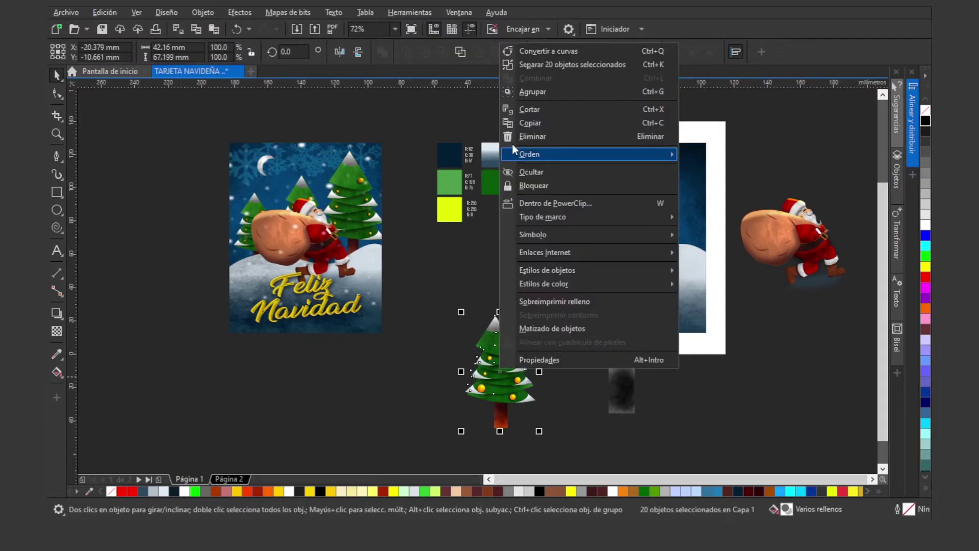
{"action": "left_click", "coordinate": [537, 91]}
{"action": "left_click_drag", "start_coordinate": [482, 403], "coordinate": [670, 220]}
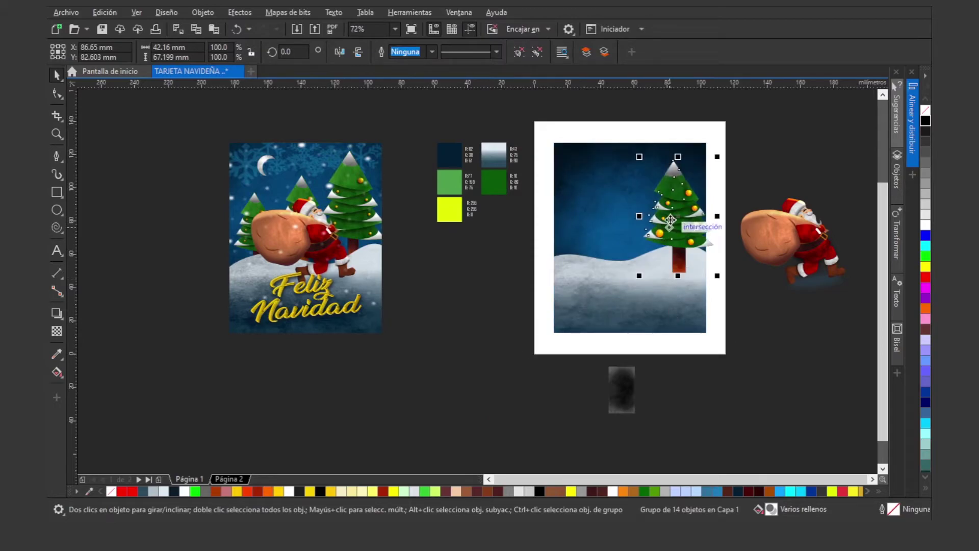
- Shift the tree group slightly upward on the card's snowy background and enlarge it to 108.5%
{"action": "key", "text": "F2"}
{"action": "left_click_drag", "start_coordinate": [504, 125], "coordinate": [769, 369]}
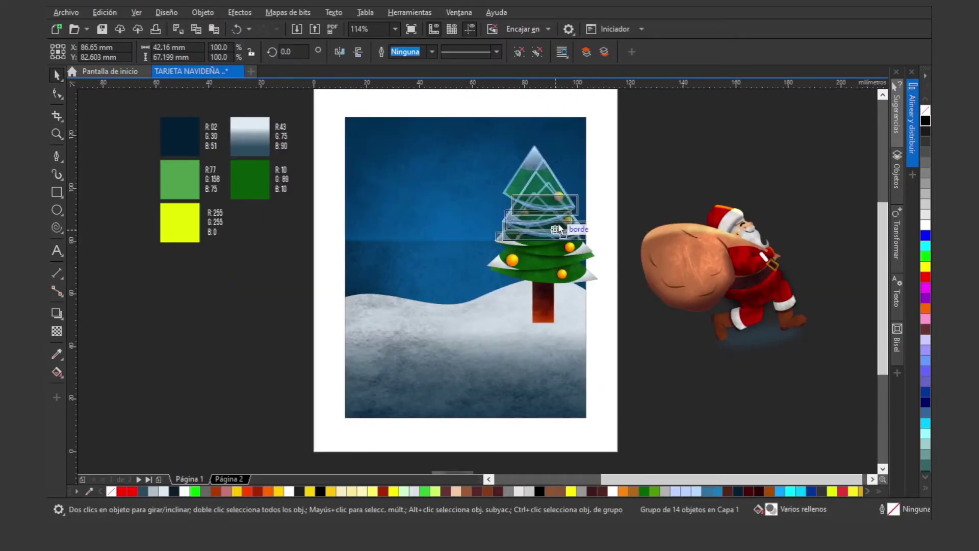
{"action": "left_click_drag", "start_coordinate": [560, 229], "coordinate": [563, 221]}
{"action": "left_click_drag", "start_coordinate": [612, 325], "coordinate": [612, 326]}
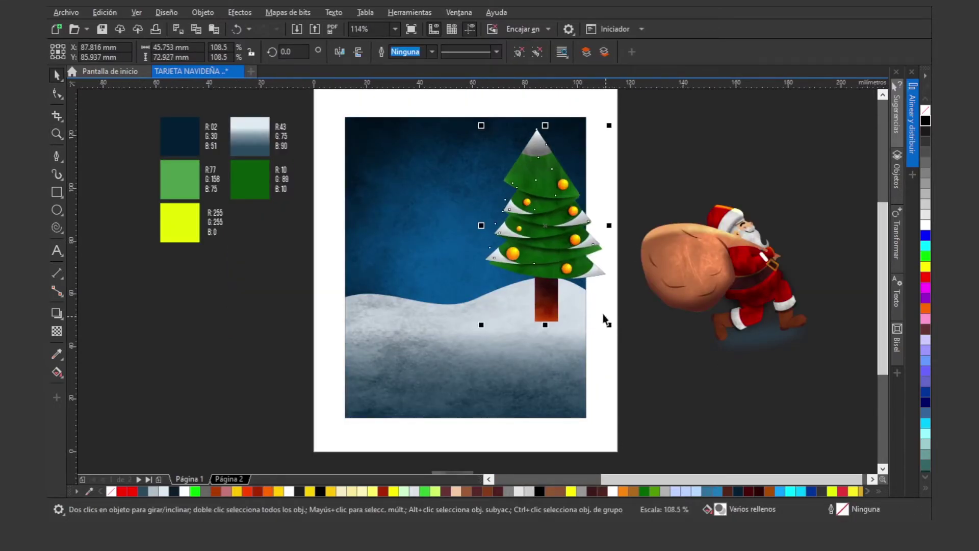
- Duplicate the tree onto the card's left half and convert the copy to a 500 ppi RGB bitmap with transparent background
{"action": "left_click_drag", "start_coordinate": [551, 196], "coordinate": [414, 198]}
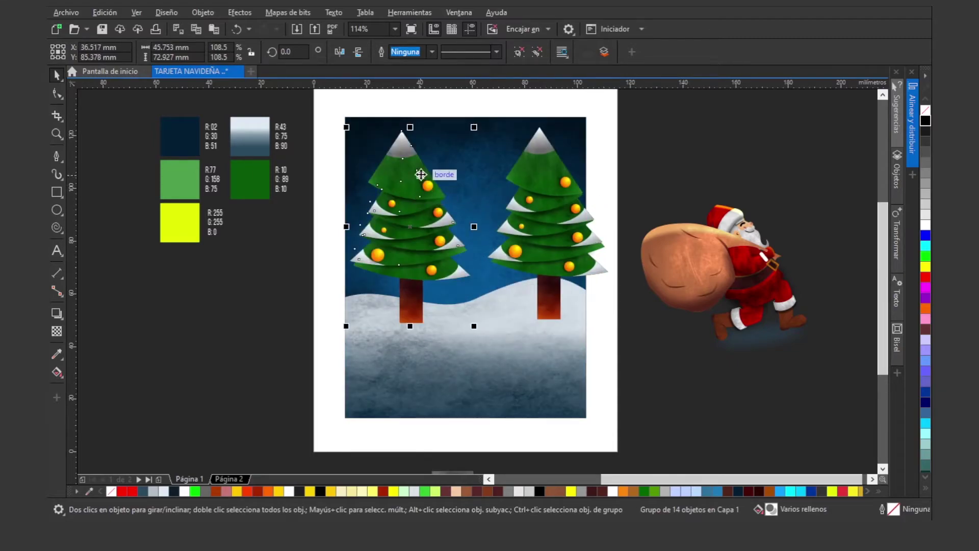
{"action": "left_click", "coordinate": [283, 13]}
{"action": "left_click", "coordinate": [292, 27]}
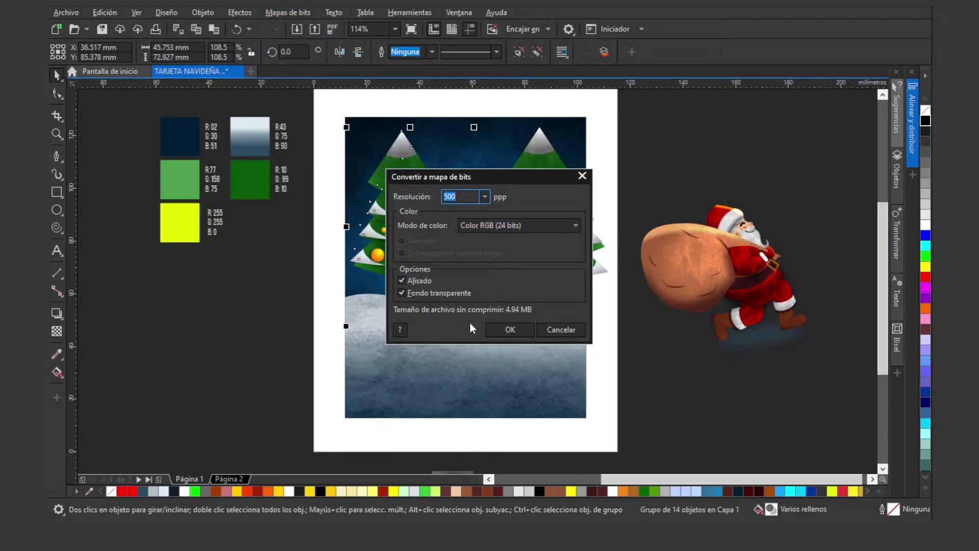
{"action": "left_click", "coordinate": [510, 329]}
- Shrink the bitmap tree to 67.9% at the card's left edge and place a copy in the middle scaled to 73.6%
{"action": "left_click_drag", "start_coordinate": [473, 126], "coordinate": [430, 177]}
{"action": "left_click_drag", "start_coordinate": [380, 264], "coordinate": [367, 253]}
{"action": "left_click_drag", "start_coordinate": [376, 268], "coordinate": [455, 280]}
{"action": "right_click", "coordinate": [454, 280]}
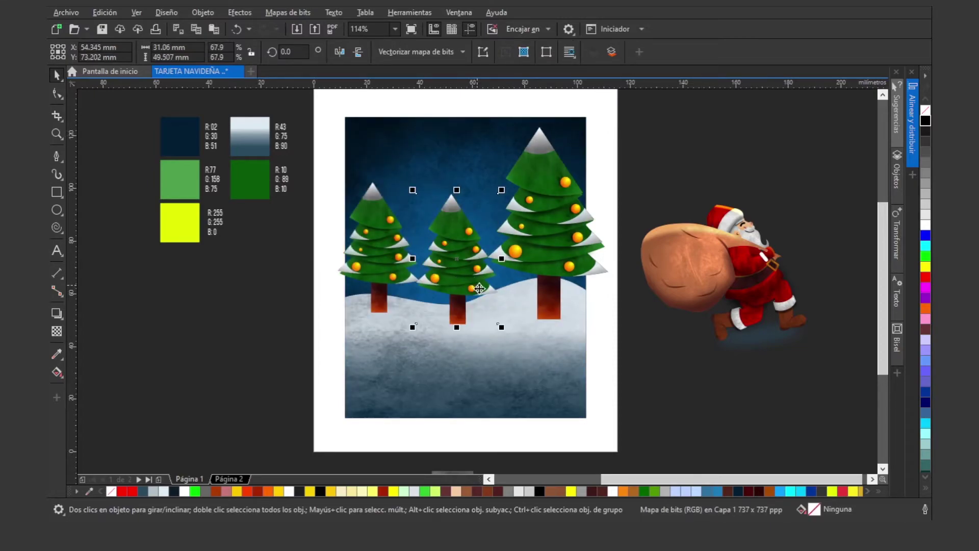
{"action": "left_click_drag", "start_coordinate": [501, 189], "coordinate": [507, 178]}
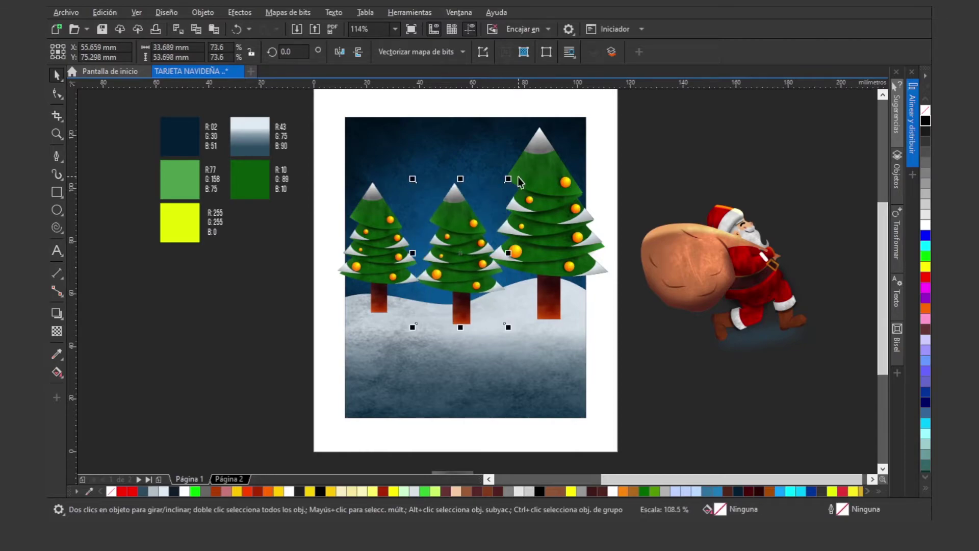
{"action": "left_click_drag", "start_coordinate": [461, 252], "coordinate": [462, 259]}
- Cut the three trees, paste them inside the card background's PowerClip and nudge them slightly down
{"action": "left_click", "coordinate": [591, 251]}
{"action": "left_click", "coordinate": [525, 208]}
{"action": "left_click", "coordinate": [441, 221], "text": "shift"}
{"action": "left_click", "coordinate": [365, 207], "text": "shift"}
{"action": "key", "text": "Delete"}
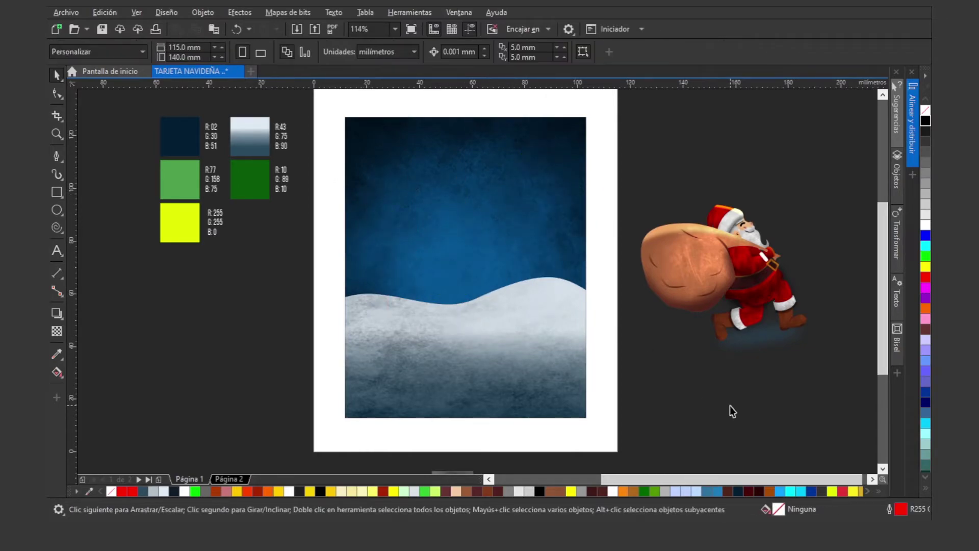
{"action": "left_click", "coordinate": [445, 239]}
{"action": "right_click", "coordinate": [443, 234]}
{"action": "left_click", "coordinate": [494, 183]}
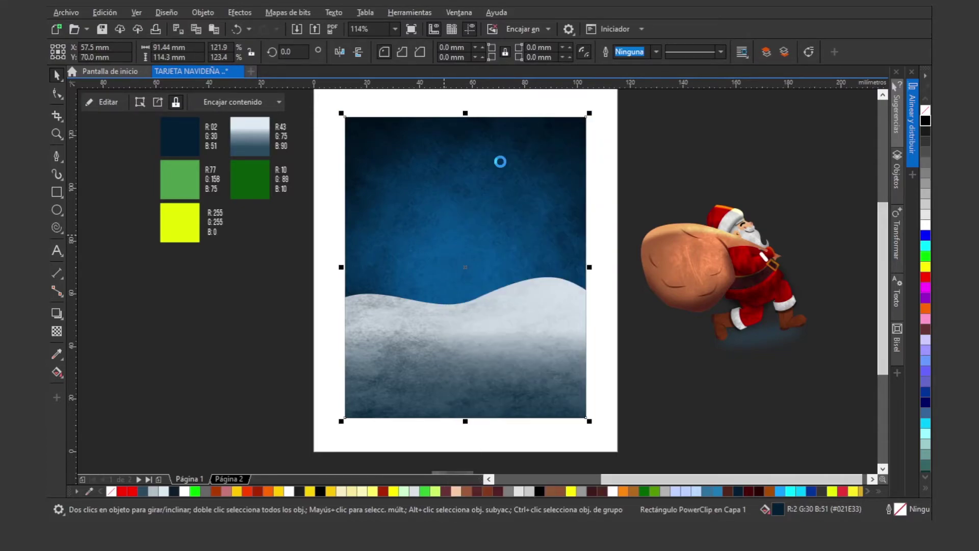
{"action": "key", "text": "ctrl+z"}
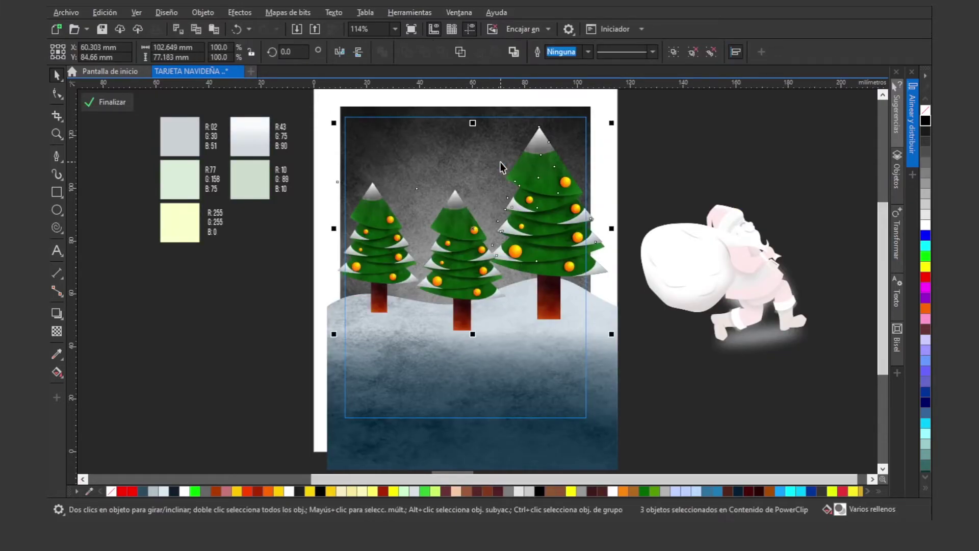
{"action": "left_click_drag", "start_coordinate": [541, 237], "coordinate": [545, 251]}
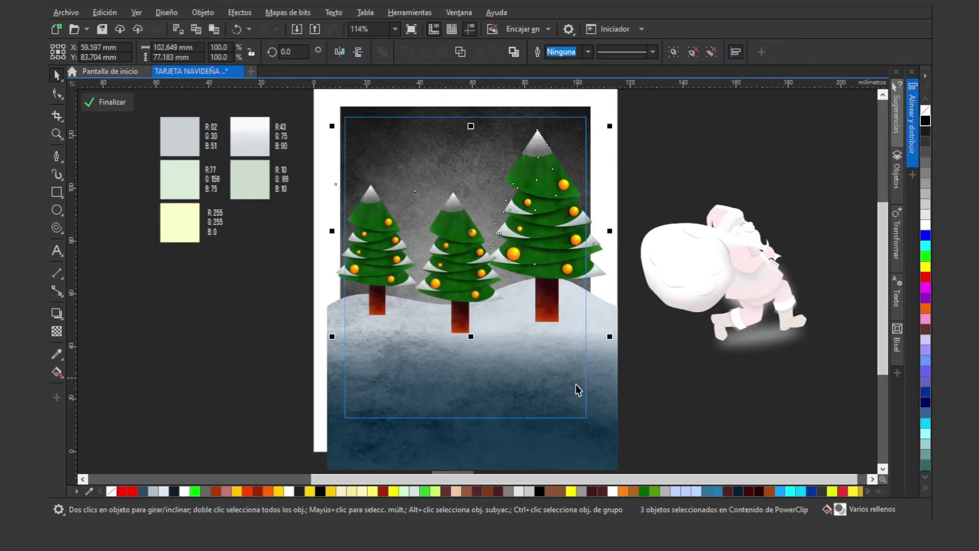
- Bring the snow hill to the front of the layer and lower it so it covers the bases of the trunks
{"action": "left_click", "coordinate": [516, 405]}
{"action": "right_click", "coordinate": [486, 393]}
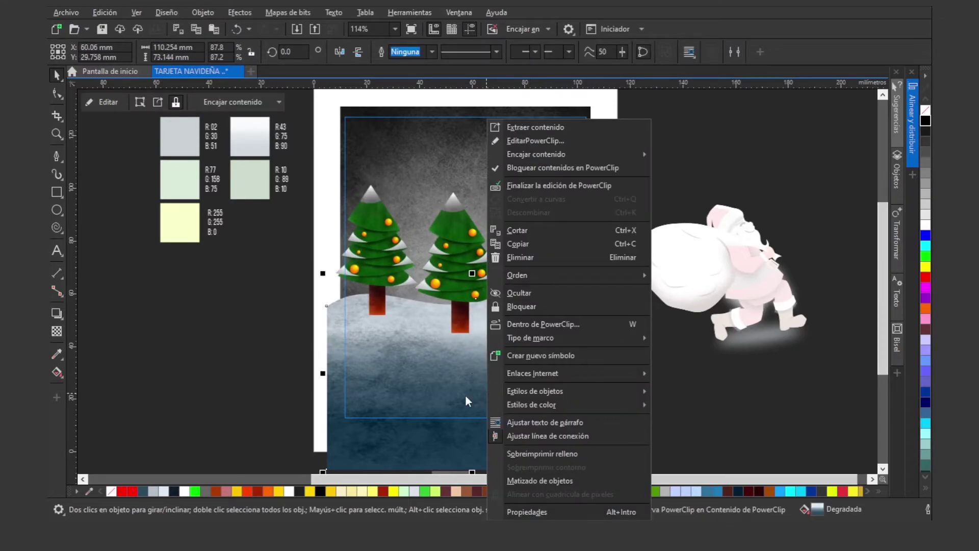
{"action": "mouse_move", "coordinate": [543, 275]}
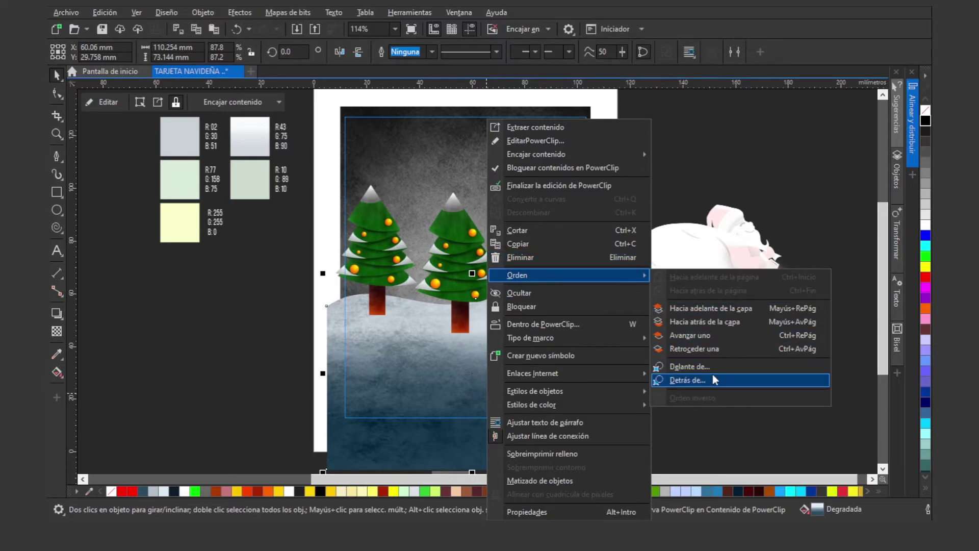
{"action": "left_click", "coordinate": [713, 310]}
{"action": "left_click_drag", "start_coordinate": [597, 312], "coordinate": [556, 331]}
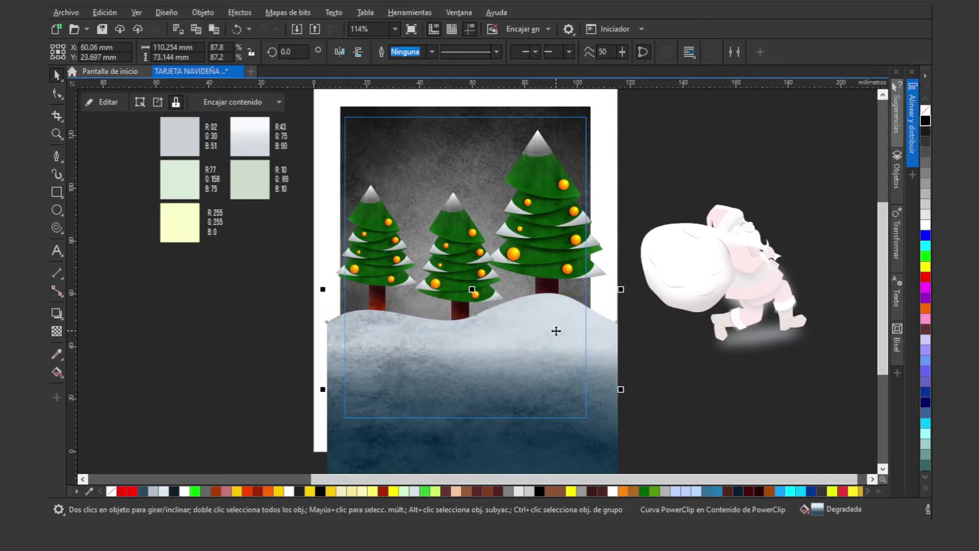
- Nudge the large tree and the left tree into place behind the snow and finish editing the PowerClip
{"action": "double_click", "coordinate": [555, 226]}
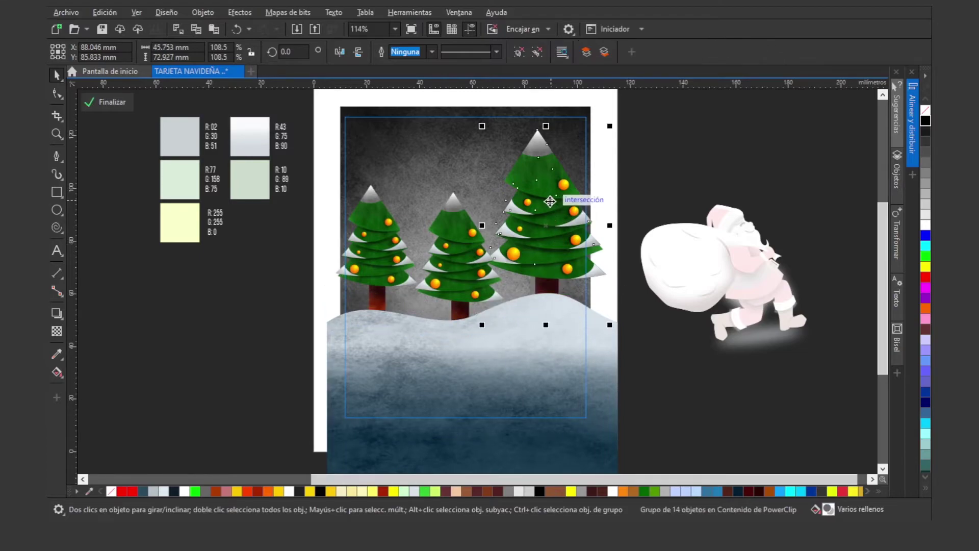
{"action": "left_click", "coordinate": [467, 225]}
{"action": "left_click_drag", "start_coordinate": [358, 236], "coordinate": [362, 231]}
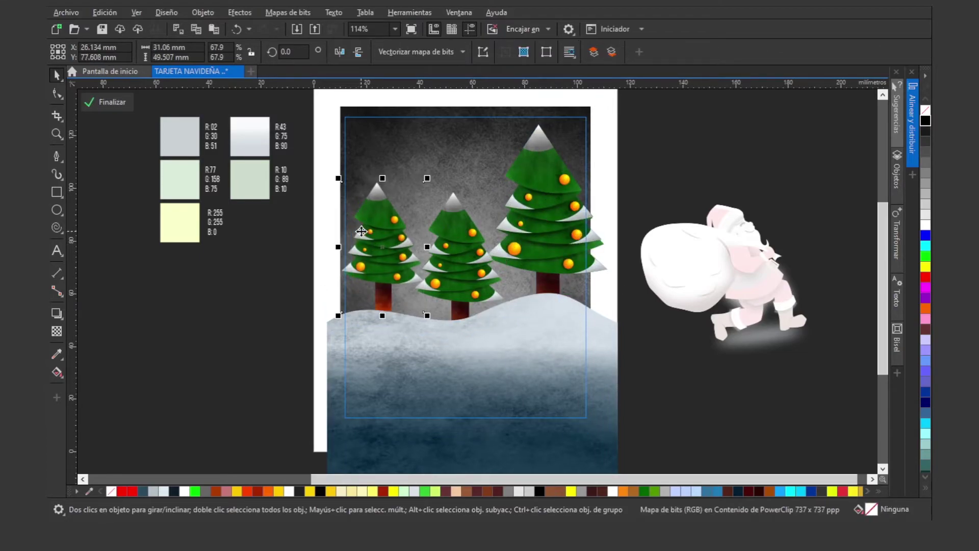
{"action": "right_click", "coordinate": [646, 209]}
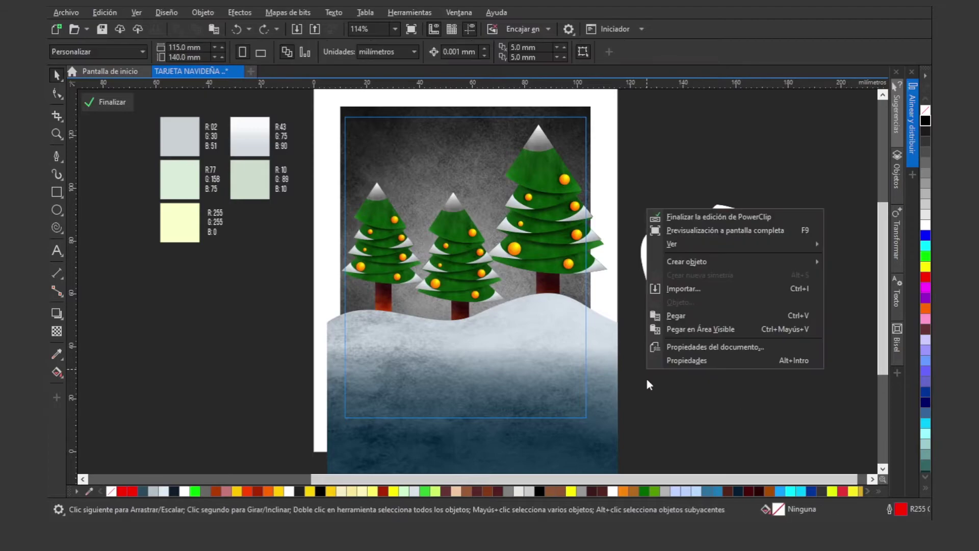
{"action": "left_click", "coordinate": [688, 221]}
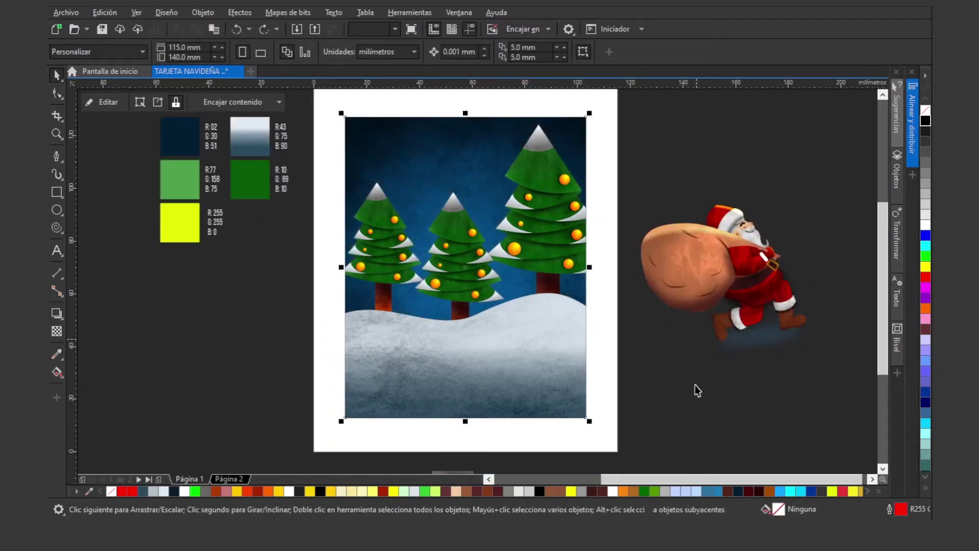
- Move Santa onto the middle of the card and place the slate texture beneath the color swatches
{"action": "left_click_drag", "start_coordinate": [703, 271], "coordinate": [457, 271]}
{"action": "key", "text": "z"}
{"action": "right_click", "coordinate": [446, 267]}
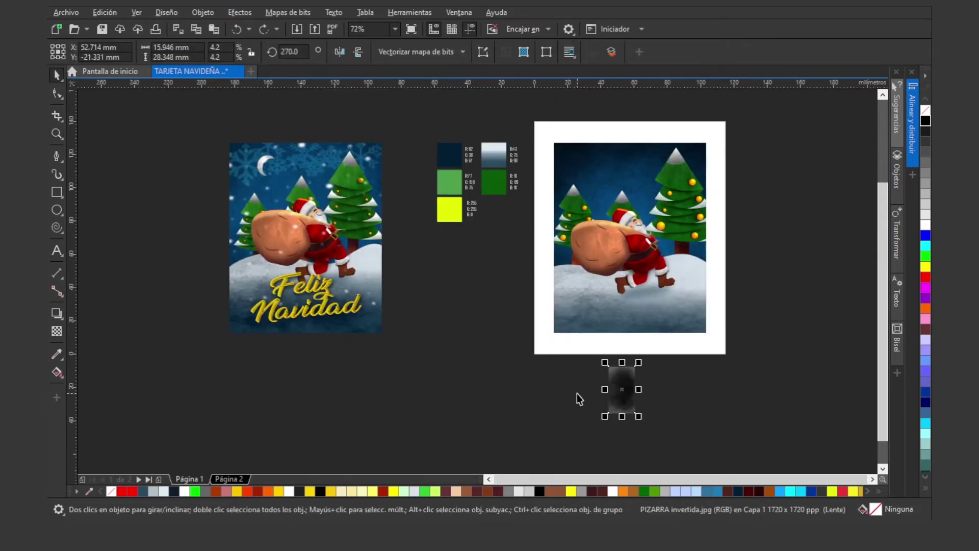
{"action": "left_click_drag", "start_coordinate": [622, 411], "coordinate": [493, 290]}
{"action": "left_click", "coordinate": [479, 365]}
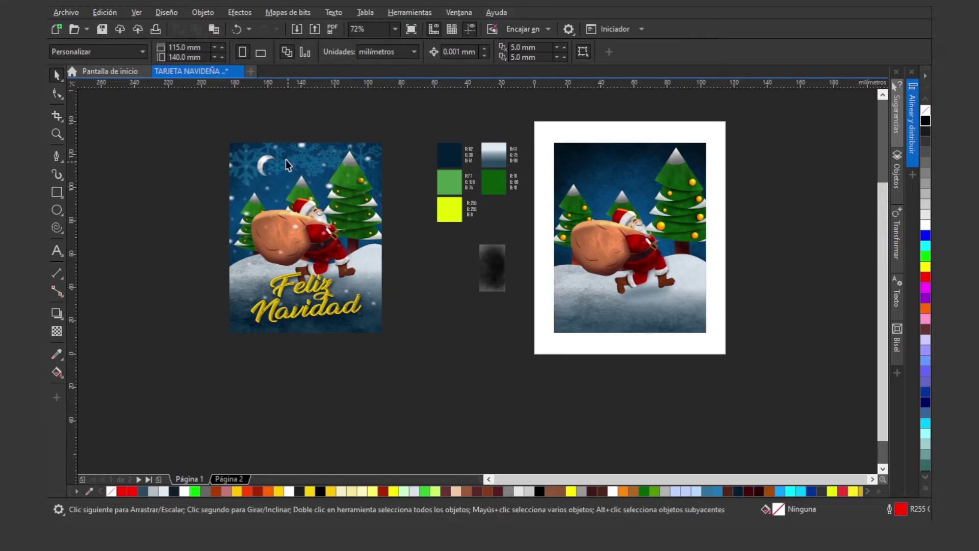
- Draw a circle about 13 mm wide left of the reference card, with a white fill and no outline
{"action": "key", "text": "z"}
{"action": "left_click_drag", "start_coordinate": [204, 125], "coordinate": [357, 239]}
{"action": "left_click", "coordinate": [56, 210]}
{"action": "left_click_drag", "start_coordinate": [139, 153], "coordinate": [218, 232]}
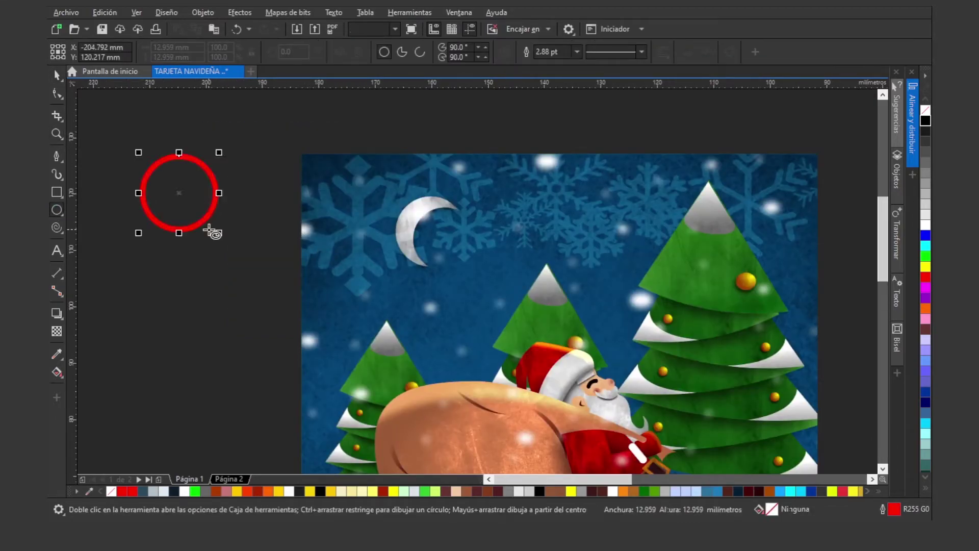
{"action": "left_click", "coordinate": [163, 491]}
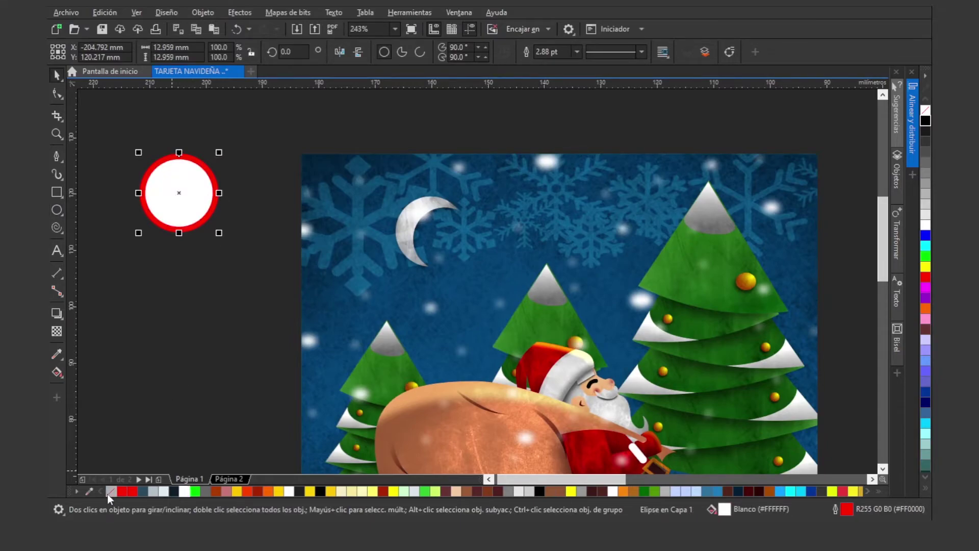
{"action": "right_click", "coordinate": [109, 492]}
- Duplicate the white circle with an offset toward the lower right, fill the copy red and shrink it slightly
{"action": "left_click_drag", "start_coordinate": [183, 184], "coordinate": [214, 213]}
{"action": "left_click", "coordinate": [132, 492]}
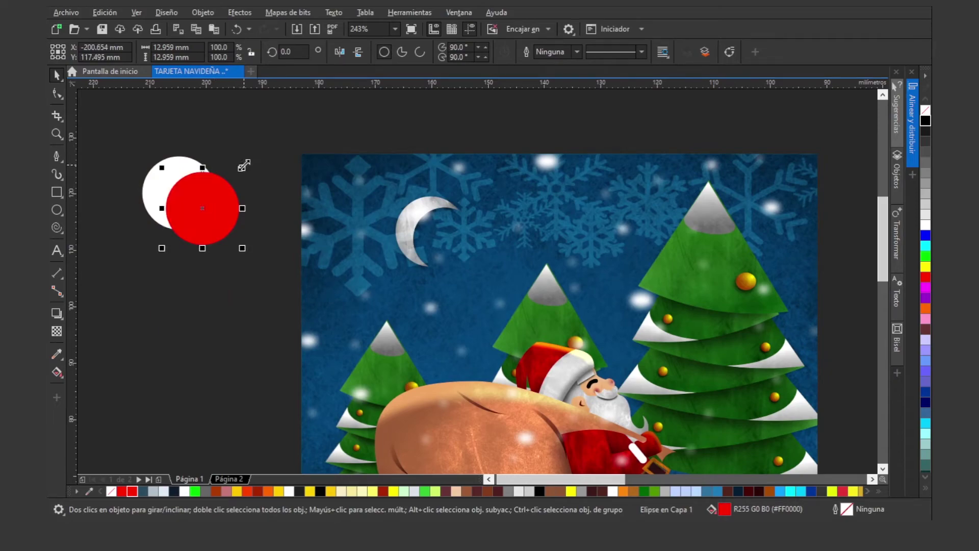
{"action": "left_click_drag", "start_coordinate": [243, 166], "coordinate": [240, 170]}
{"action": "mouse_move", "coordinate": [197, 213]}
{"action": "left_mouse_down"}
{"action": "mouse_move", "coordinate": [192, 201]}
{"action": "mouse_move", "coordinate": [191, 210]}
{"action": "left_mouse_up"}
- Trim the white circle with the red one and delete the red circle to leave a crescent moon
{"action": "left_click_drag", "start_coordinate": [120, 136], "coordinate": [261, 286]}
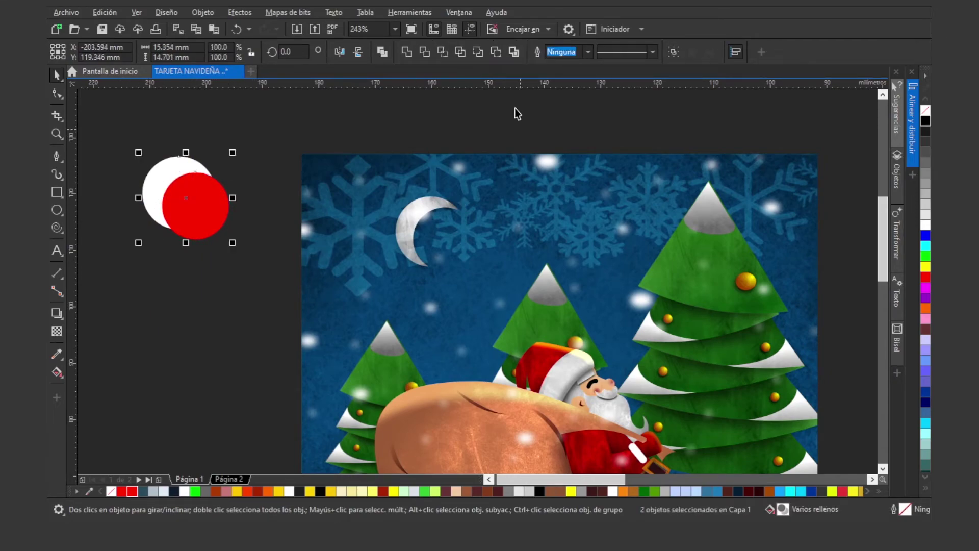
{"action": "left_click", "coordinate": [426, 53]}
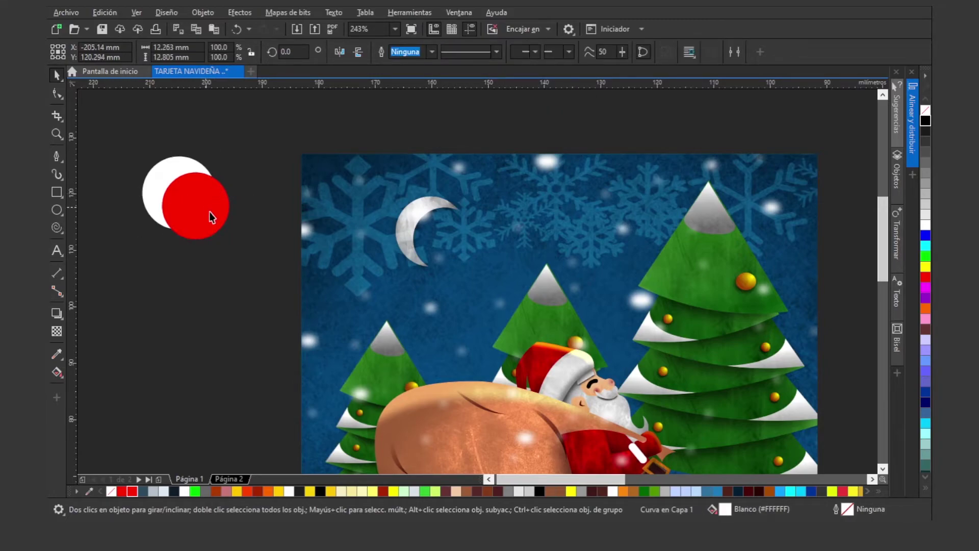
{"action": "left_click_drag", "start_coordinate": [205, 207], "coordinate": [227, 234]}
{"action": "key", "text": "Delete"}
- Move the slate texture next to the new crescent moon, just left of it
{"action": "key", "text": "z"}
{"action": "right_click", "coordinate": [180, 204]}
{"action": "key", "text": "space"}
{"action": "left_click_drag", "start_coordinate": [482, 258], "coordinate": [329, 213]}
{"action": "key", "text": "space"}
{"action": "left_click_drag", "start_coordinate": [369, 182], "coordinate": [308, 190]}
- Apply a vertical linear gradient to the crescent moon from white at the top to dark gray at the bottom
{"action": "left_click", "coordinate": [385, 220]}
{"action": "key", "text": "g"}
{"action": "left_click_drag", "start_coordinate": [385, 195], "coordinate": [383, 295]}
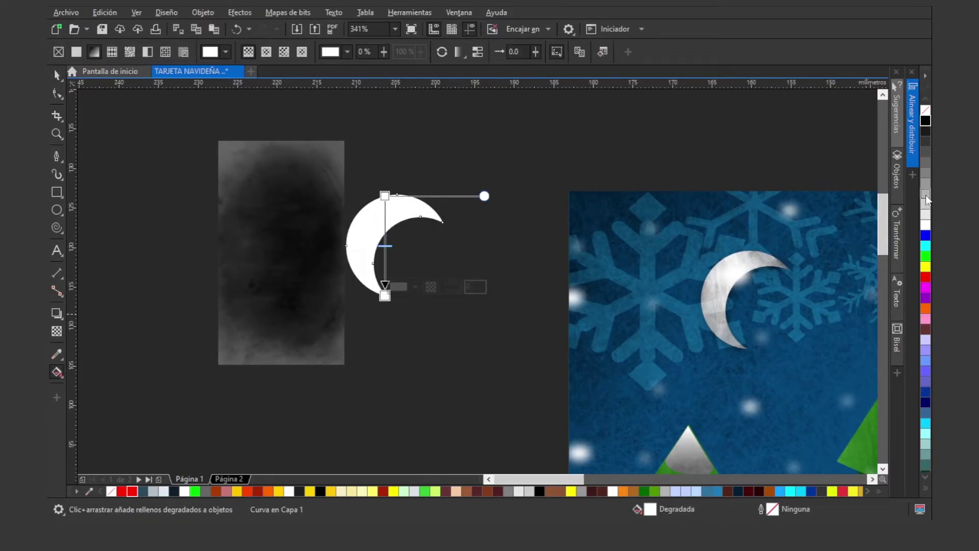
{"action": "left_click", "coordinate": [926, 152]}
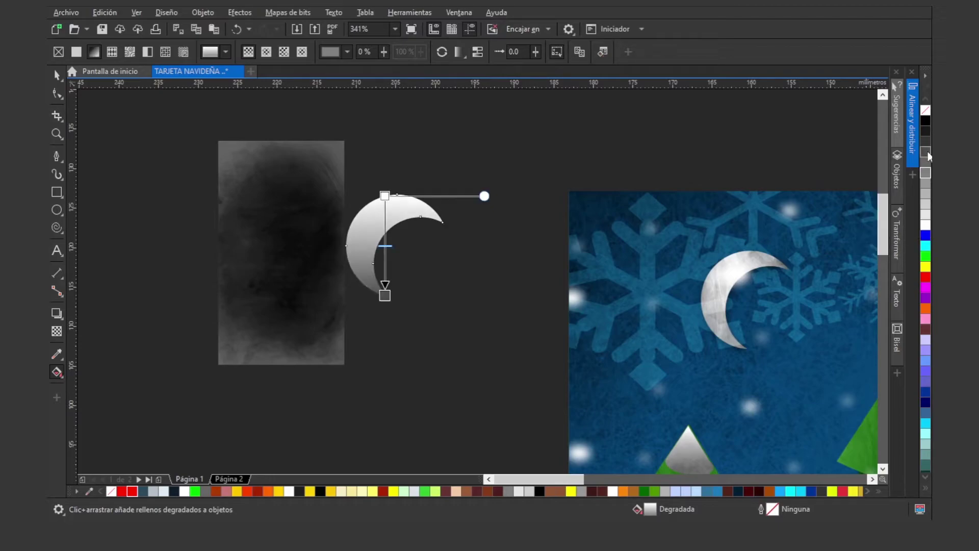
- Test the slate texture over the crescent moon and place it inside the moon with PowerClip
{"action": "key", "text": "space"}
{"action": "left_click", "coordinate": [286, 199]}
{"action": "left_click_drag", "start_coordinate": [286, 199], "coordinate": [403, 196]}
{"action": "key", "text": "z"}
{"action": "left_click_drag", "start_coordinate": [286, 142], "coordinate": [484, 338]}
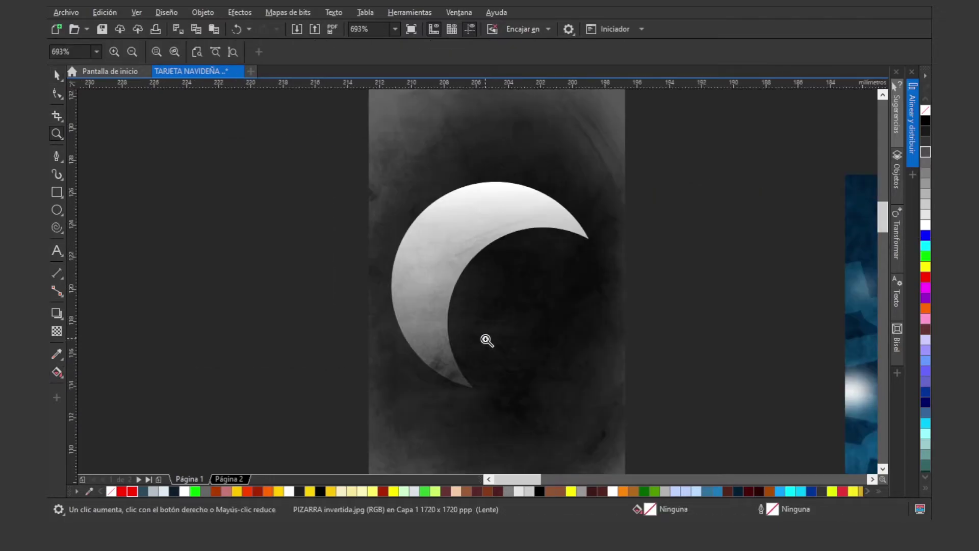
{"action": "right_click", "coordinate": [449, 296]}
{"action": "key", "text": "space"}
{"action": "left_click_drag", "start_coordinate": [438, 273], "coordinate": [319, 277]}
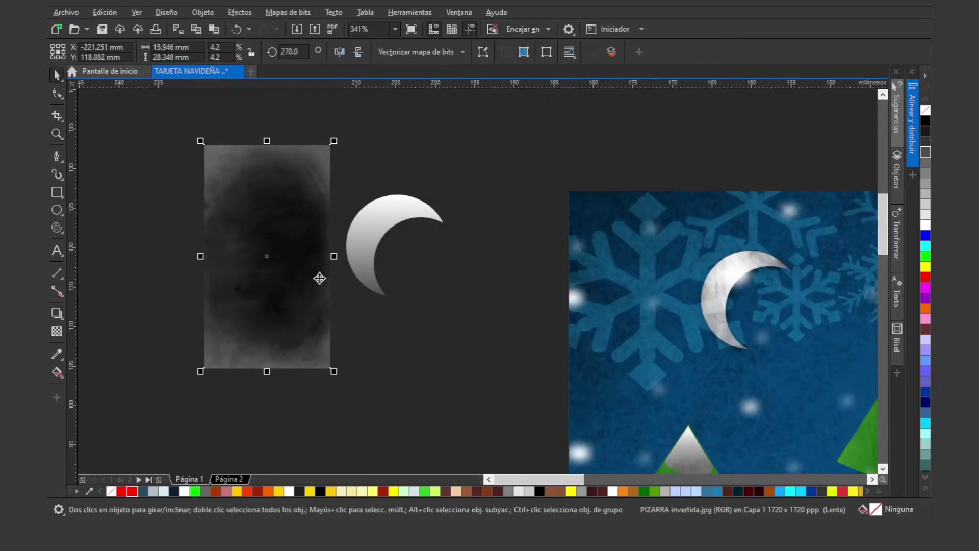
{"action": "left_click", "coordinate": [382, 233]}
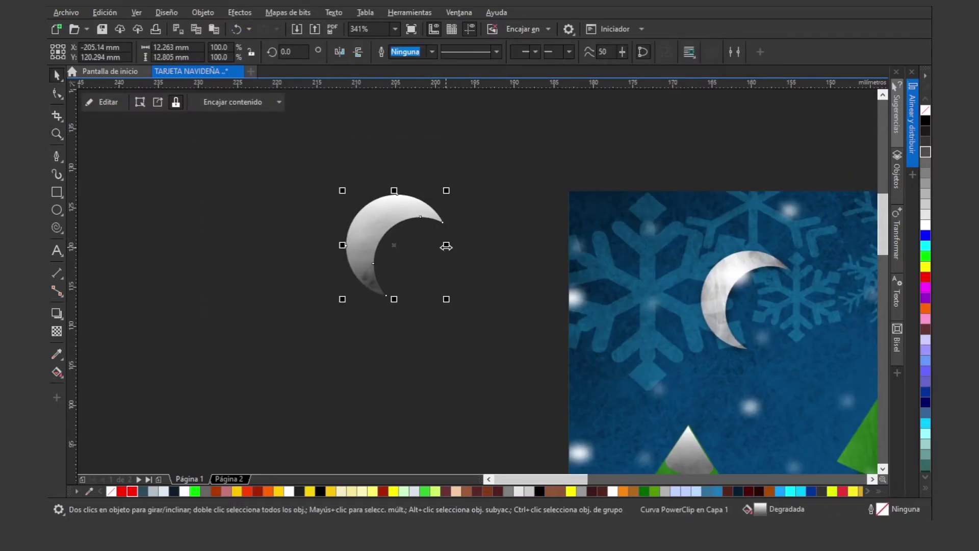
- Add a black Multiply drop shadow to the moon toward the lower right, with opacity 50 and feathering 15
{"action": "left_click", "coordinate": [366, 222]}
{"action": "left_click", "coordinate": [56, 313]}
{"action": "left_click_drag", "start_coordinate": [394, 245], "coordinate": [431, 297]}
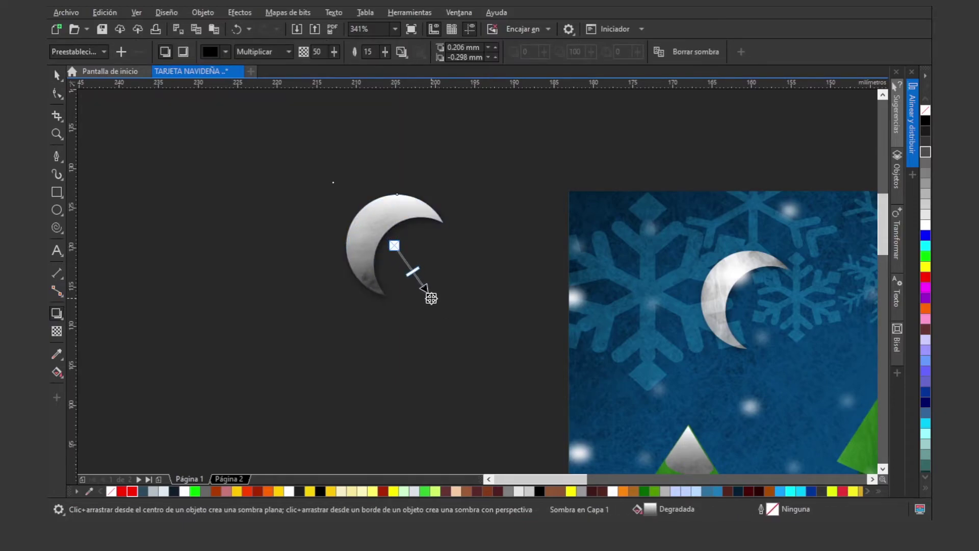
- Cut the moon, paste it inside the card's PowerClip and position it in the upper-left sky
{"action": "key", "text": "space"}
{"action": "key", "text": "z"}
{"action": "right_click", "coordinate": [385, 279]}
{"action": "key", "text": "space"}
{"action": "key", "text": "ctrl+x"}
{"action": "double_click", "coordinate": [594, 162]}
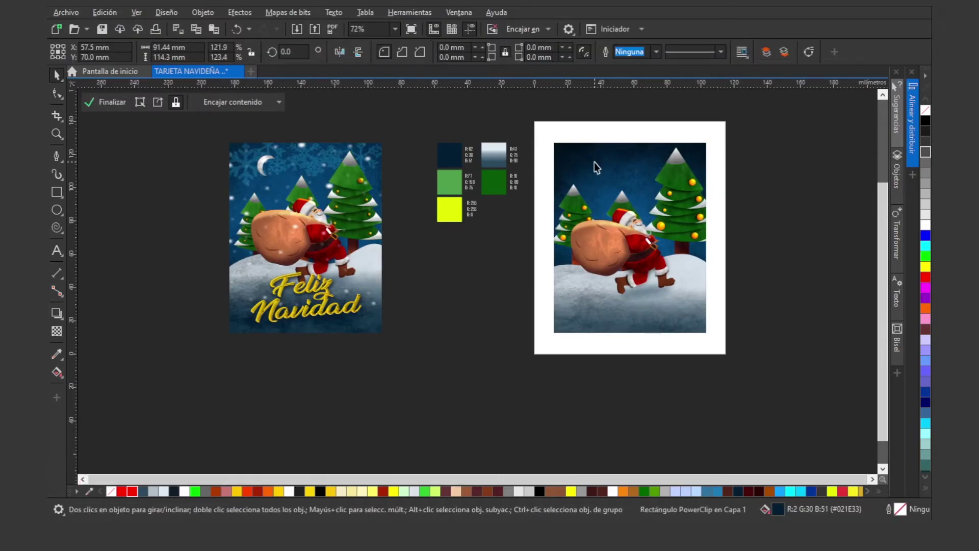
{"action": "key", "text": "ctrl+v"}
{"action": "left_click_drag", "start_coordinate": [199, 152], "coordinate": [592, 164]}
- Check the moon's placement in the sky and finish editing the card's PowerClip
{"action": "key", "text": "z"}
{"action": "left_click_drag", "start_coordinate": [544, 136], "coordinate": [654, 213]}
{"action": "key", "text": "space"}
{"action": "key", "text": "z"}
{"action": "right_click", "coordinate": [464, 253]}
{"action": "key", "text": "space"}
{"action": "left_click", "coordinate": [760, 240], "text": "ctrl"}
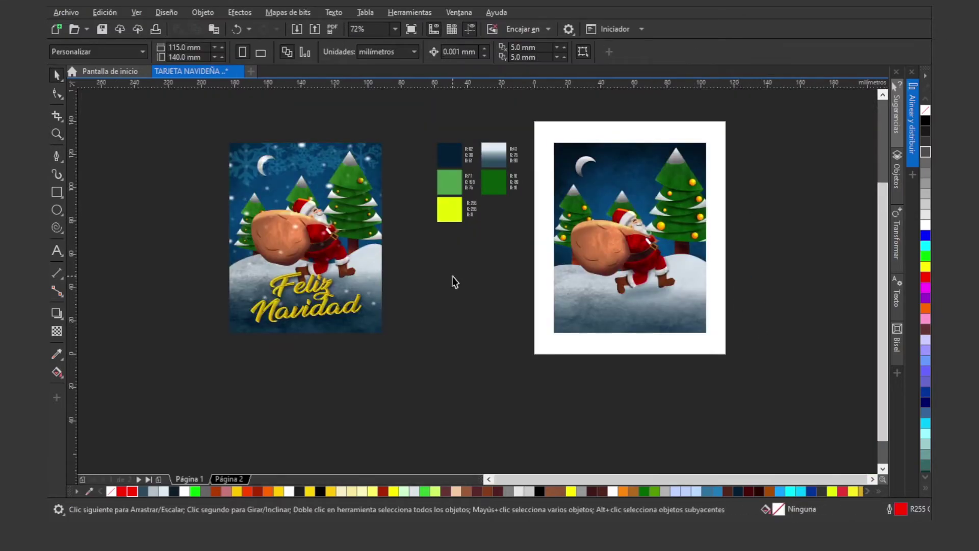
{"action": "key", "text": "z"}
{"action": "left_click_drag", "start_coordinate": [492, 125], "coordinate": [907, 382]}
{"action": "key", "text": "space"}
{"action": "left_click", "coordinate": [56, 210]}
{"action": "left_click_drag", "start_coordinate": [513, 148], "coordinate": [552, 188]}
{"action": "left_click", "coordinate": [289, 491]}
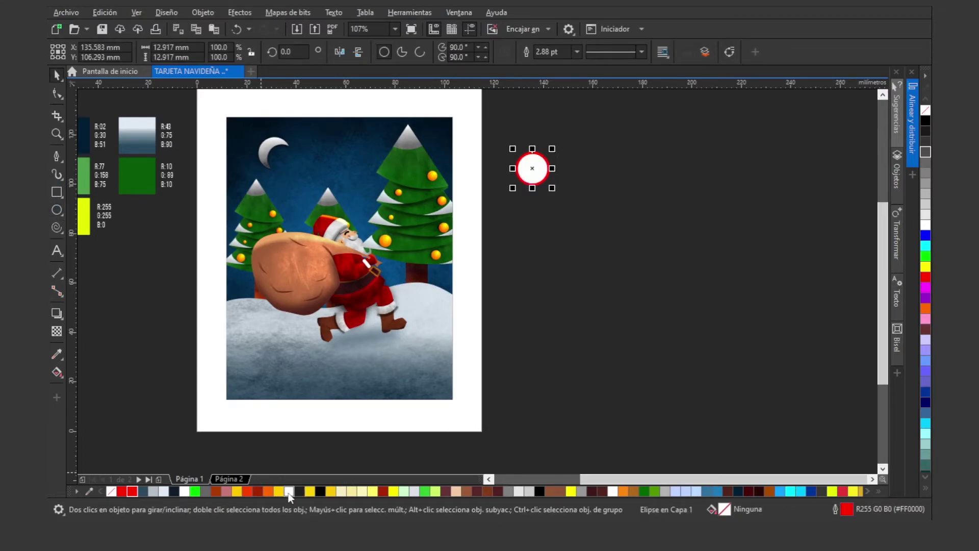
{"action": "right_click", "coordinate": [111, 491]}
{"action": "key", "text": "z"}
{"action": "left_click_drag", "start_coordinate": [491, 124], "coordinate": [627, 240]}
{"action": "key", "text": "space"}
{"action": "key", "text": "ctrl+z"}
- Remove the first trial circle and draw a new circle about 10.3 mm wide to the right of the card
{"action": "left_click", "coordinate": [57, 210]}
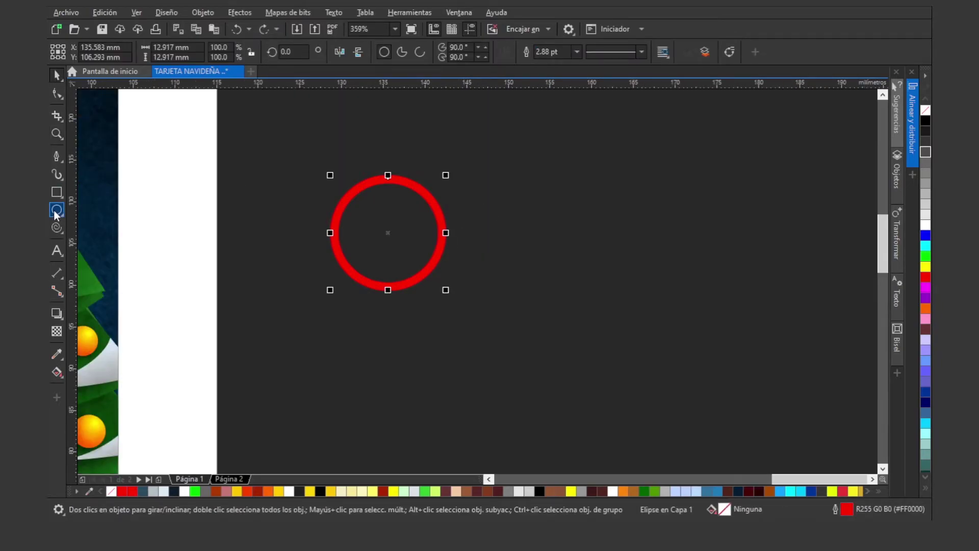
{"action": "key", "text": "ctrl+z"}
{"action": "left_click_drag", "start_coordinate": [290, 139], "coordinate": [383, 232]}
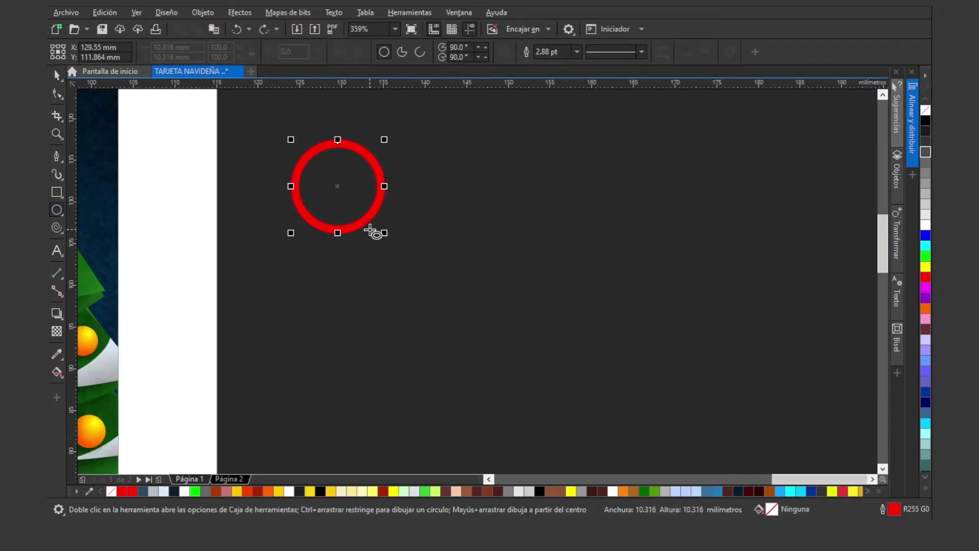
- Fill the new circle with white and remove its outline
{"action": "key", "text": "space"}
{"action": "left_click", "coordinate": [184, 491]}
{"action": "right_click", "coordinate": [111, 491]}
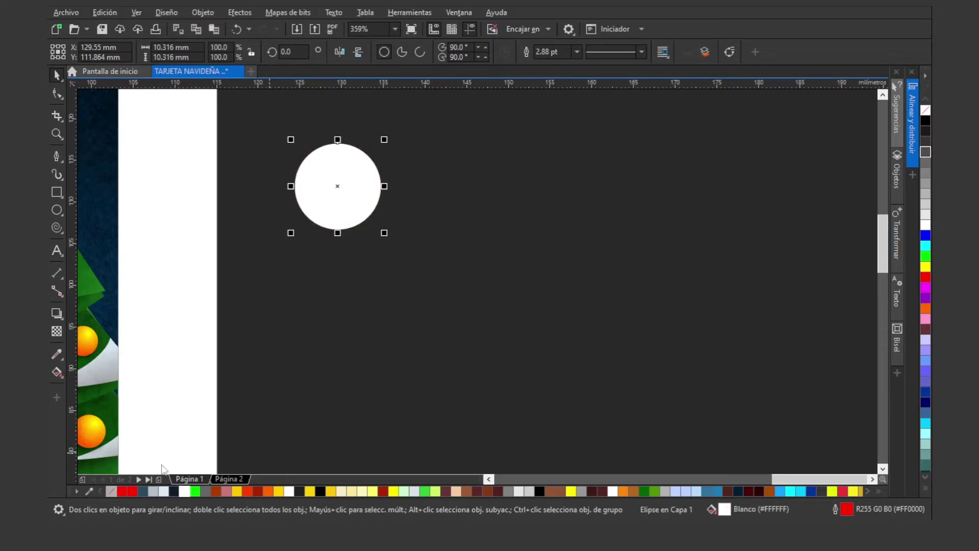
- Shrink the white circle and place the first smaller copies of it just below
{"action": "key", "text": "z"}
{"action": "key", "text": "F3"}
{"action": "key", "text": "space"}
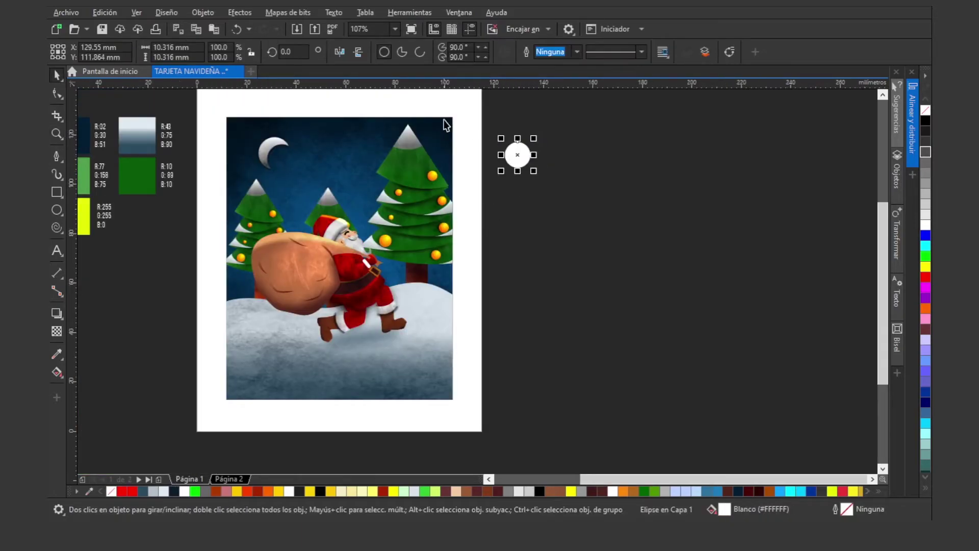
{"action": "key", "text": "z"}
{"action": "left_click_drag", "start_coordinate": [180, 113], "coordinate": [734, 265]}
{"action": "key", "text": "space"}
{"action": "left_click_drag", "start_coordinate": [585, 251], "coordinate": [571, 238]}
{"action": "left_click_drag", "start_coordinate": [559, 225], "coordinate": [571, 290]}
{"action": "right_click", "coordinate": [554, 268]}
{"action": "key", "text": "Escape"}
{"action": "right_click", "coordinate": [571, 270]}
- Extend the snow dots downward with more copies of the circle in varied sizes
{"action": "left_click_drag", "start_coordinate": [547, 260], "coordinate": [558, 359]}
{"action": "right_click", "coordinate": [587, 307]}
{"action": "left_click", "coordinate": [573, 339]}
{"action": "left_click", "coordinate": [545, 259]}
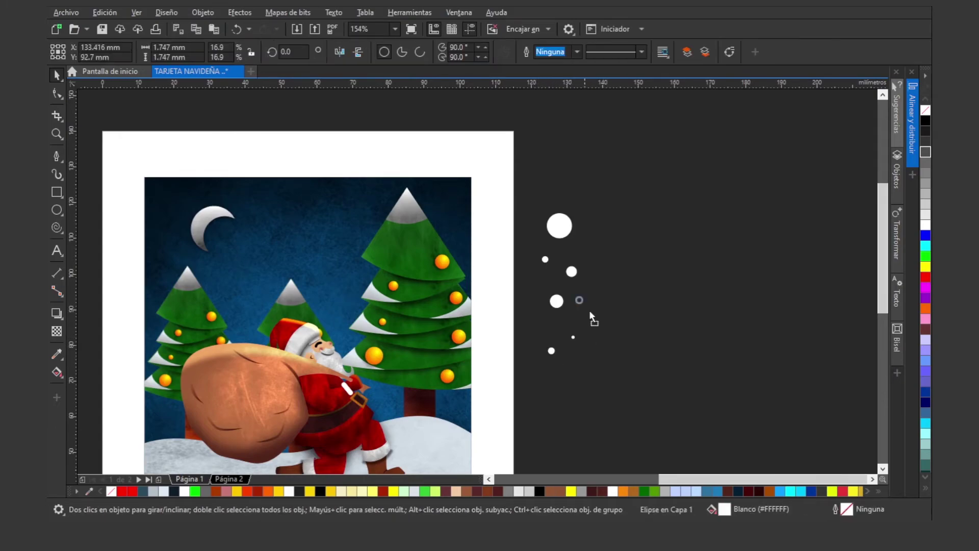
{"action": "left_click_drag", "start_coordinate": [545, 259], "coordinate": [592, 347]}
{"action": "left_click_drag", "start_coordinate": [592, 347], "coordinate": [571, 380]}
{"action": "left_click_drag", "start_coordinate": [556, 301], "coordinate": [601, 386]}
{"action": "left_click_drag", "start_coordinate": [611, 396], "coordinate": [614, 400]}
- Duplicate the column of snow dots to its right and mirror the copy vertically and horizontally
{"action": "key", "text": "F3"}
{"action": "left_click_drag", "start_coordinate": [570, 332], "coordinate": [474, 120]}
{"action": "mouse_move", "coordinate": [513, 151]}
{"action": "left_mouse_down"}
{"action": "mouse_move", "coordinate": [528, 148]}
{"action": "mouse_move", "coordinate": [520, 144]}
{"action": "left_mouse_up"}
{"action": "left_click_drag", "start_coordinate": [592, 120], "coordinate": [507, 288]}
{"action": "left_click_drag", "start_coordinate": [519, 144], "coordinate": [585, 151]}
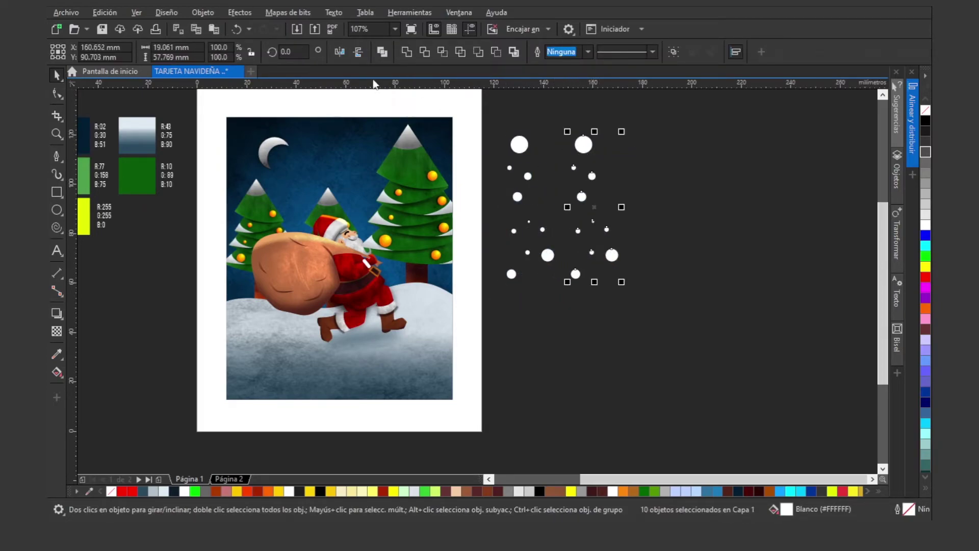
{"action": "left_click", "coordinate": [359, 50]}
{"action": "left_click", "coordinate": [338, 51]}
- Thin out the mirrored column by deleting some of its dots, including the large lower one
{"action": "left_click", "coordinate": [667, 203]}
{"action": "left_click_drag", "start_coordinate": [548, 129], "coordinate": [591, 197]}
{"action": "key", "text": "Delete"}
{"action": "left_click", "coordinate": [606, 271]}
{"action": "key", "text": "Delete"}
{"action": "left_click", "coordinate": [613, 140]}
{"action": "key", "text": "Delete"}
{"action": "key", "text": "ctrl+z"}
- Move the large lower dot into the first column's left side and bring the mirrored column closer
{"action": "left_click_drag", "start_coordinate": [656, 117], "coordinate": [614, 206]}
{"action": "left_click", "coordinate": [615, 206]}
{"action": "left_click_drag", "start_coordinate": [547, 255], "coordinate": [512, 245]}
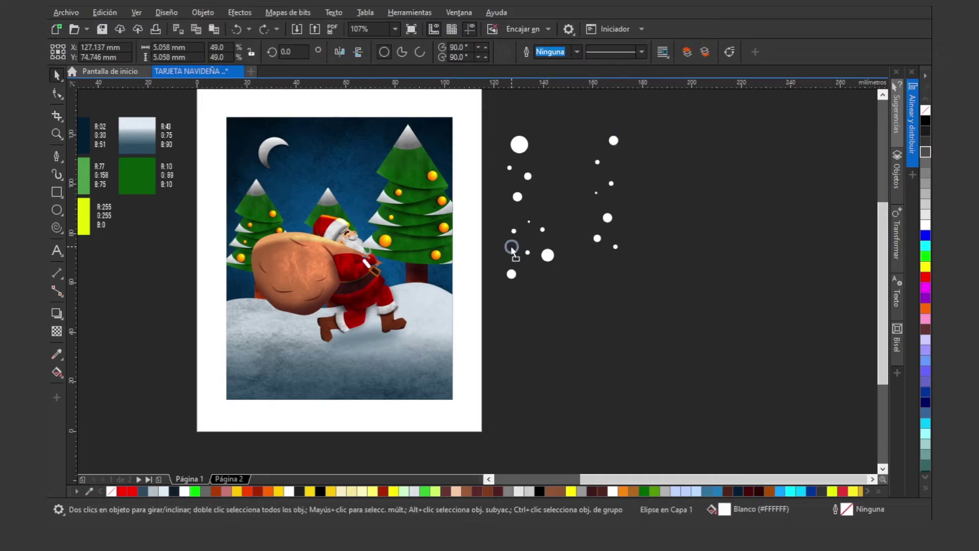
{"action": "left_click_drag", "start_coordinate": [644, 120], "coordinate": [578, 272]}
{"action": "left_click_drag", "start_coordinate": [607, 217], "coordinate": [560, 217]}
- Duplicate the 11 dots on the right, mirror the copy in both directions and delete its crowded dots
{"action": "left_click_drag", "start_coordinate": [599, 121], "coordinate": [521, 285]}
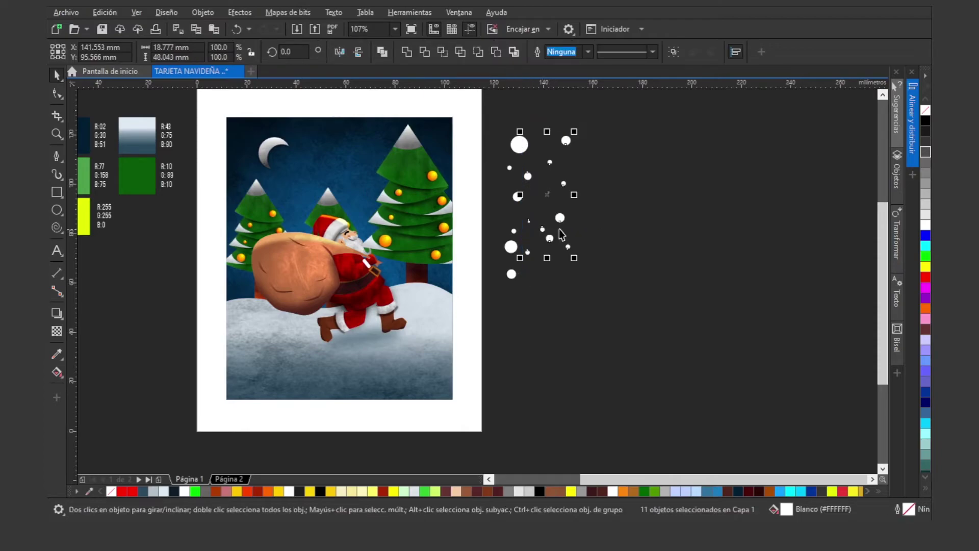
{"action": "left_click_drag", "start_coordinate": [571, 221], "coordinate": [625, 221]}
{"action": "right_click", "coordinate": [625, 221]}
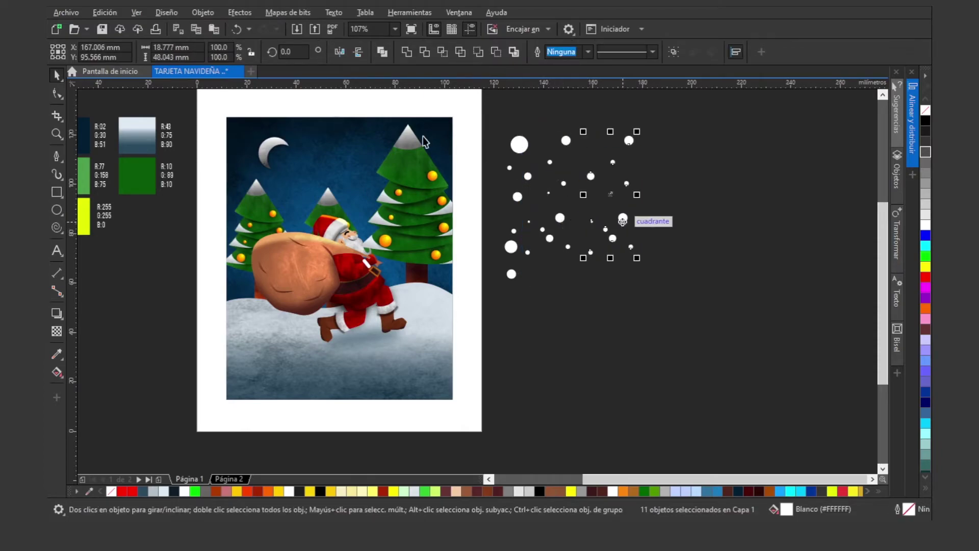
{"action": "left_click", "coordinate": [358, 52]}
{"action": "left_click", "coordinate": [339, 52]}
{"action": "left_click_drag", "start_coordinate": [586, 115], "coordinate": [606, 292]}
{"action": "key", "text": "Delete"}
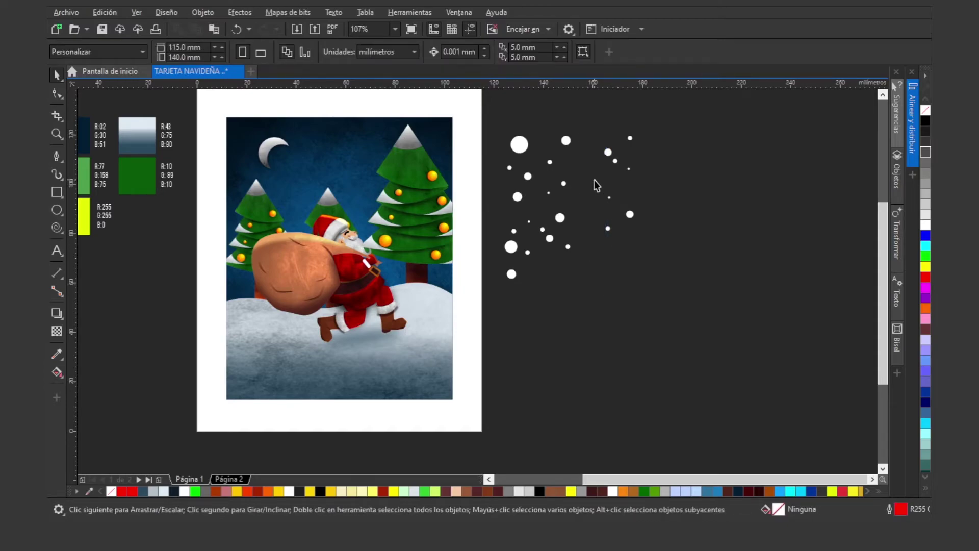
- Shift the middle and lower groups of dots slightly to even out their spacing
{"action": "left_click_drag", "start_coordinate": [544, 263], "coordinate": [544, 264]}
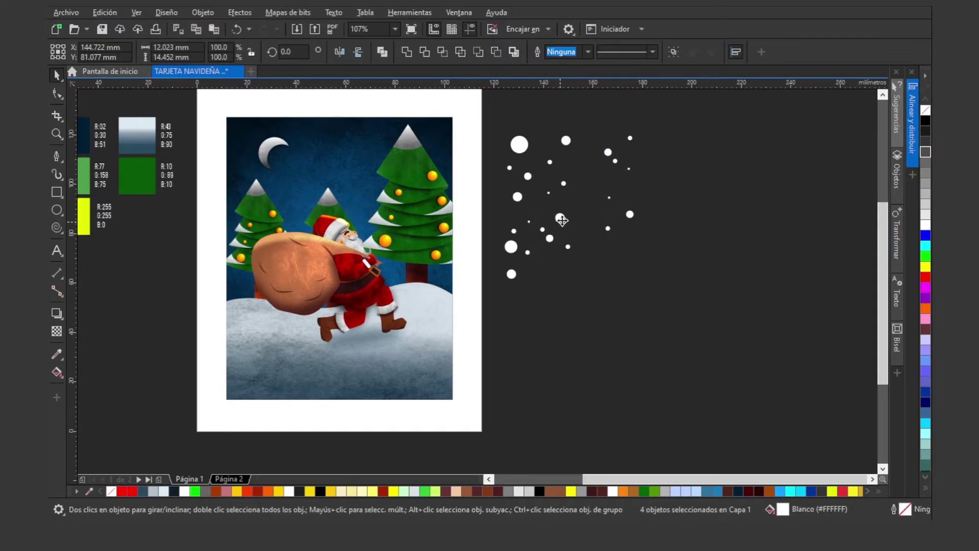
{"action": "left_click_drag", "start_coordinate": [579, 223], "coordinate": [567, 211]}
{"action": "left_click", "coordinate": [495, 166]}
{"action": "left_click_drag", "start_coordinate": [527, 176], "coordinate": [539, 181]}
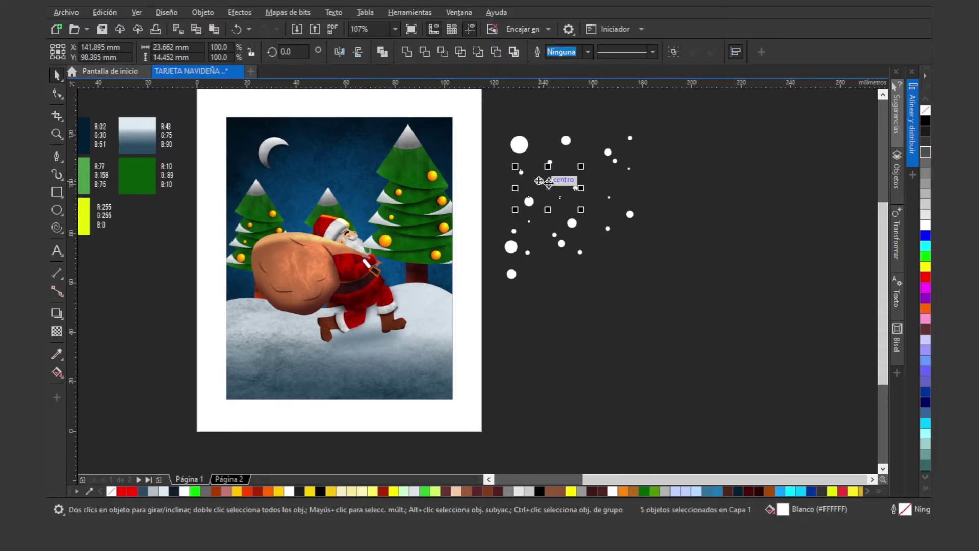
{"action": "left_click", "coordinate": [507, 225]}
{"action": "left_click_drag", "start_coordinate": [550, 248], "coordinate": [645, 315]}
{"action": "left_click_drag", "start_coordinate": [631, 250], "coordinate": [631, 255]}
- Duplicate the 14 right-hand dots further right and mirror the copy vertically and horizontally
{"action": "left_click", "coordinate": [690, 133]}
{"action": "left_click_drag", "start_coordinate": [684, 115], "coordinate": [559, 271]}
{"action": "left_click_drag", "start_coordinate": [581, 233], "coordinate": [663, 228]}
{"action": "left_click", "coordinate": [358, 52]}
{"action": "left_click", "coordinate": [340, 54]}
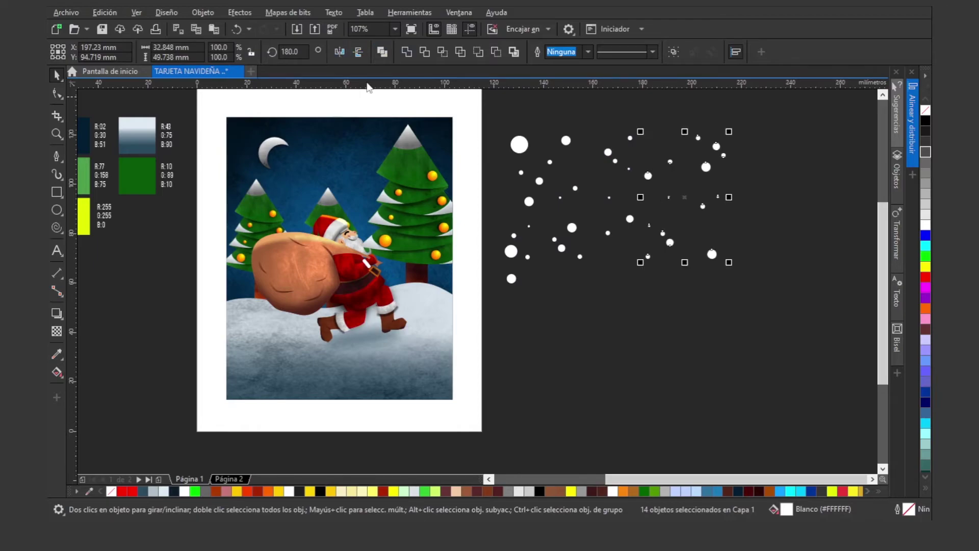
- Delete a few dots from the newest copy and move its outermost dots closer to the group
{"action": "left_click", "coordinate": [702, 128]}
{"action": "left_click_drag", "start_coordinate": [733, 278], "coordinate": [711, 283]}
{"action": "key", "text": "Delete"}
{"action": "left_click_drag", "start_coordinate": [750, 121], "coordinate": [699, 312]}
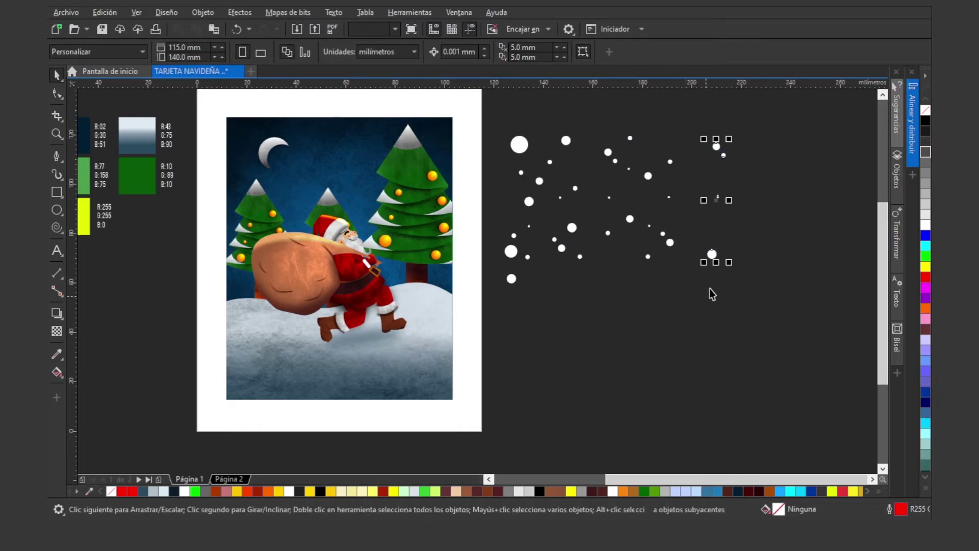
{"action": "left_click_drag", "start_coordinate": [713, 256], "coordinate": [695, 256]}
{"action": "left_click", "coordinate": [500, 291]}
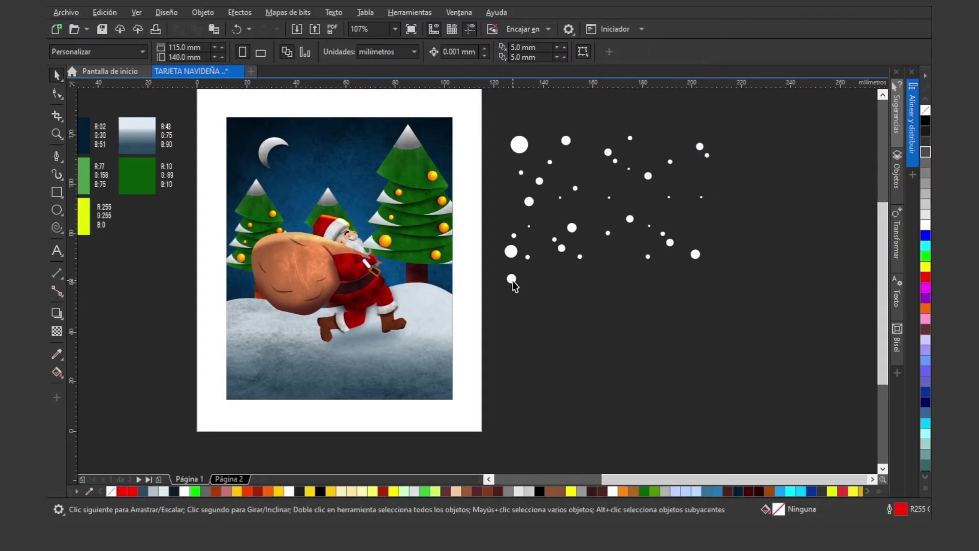
- Duplicate the band of dots in the upper part of the group below the whole arrangement
{"action": "left_click_drag", "start_coordinate": [770, 152], "coordinate": [479, 219]}
{"action": "left_click_drag", "start_coordinate": [575, 188], "coordinate": [574, 298]}
{"action": "right_click", "coordinate": [574, 298]}
{"action": "key", "text": "z"}
{"action": "right_click", "coordinate": [661, 256]}
{"action": "left_click_drag", "start_coordinate": [480, 120], "coordinate": [871, 349]}
{"action": "key", "text": "space"}
- Convert all the snow dots to a 500 ppi RGB bitmap with transparent background and place a copy over the card
{"action": "left_click_drag", "start_coordinate": [793, 131], "coordinate": [493, 457]}
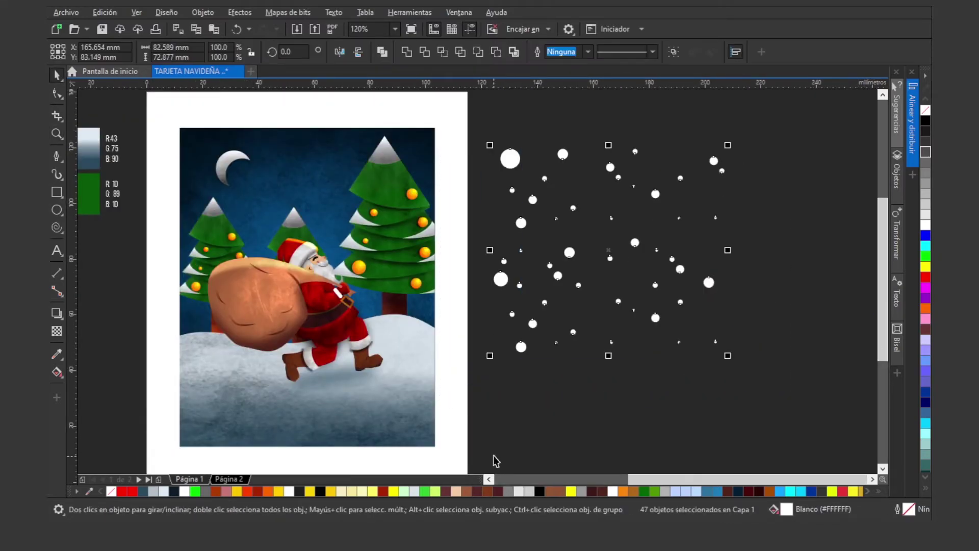
{"action": "left_click", "coordinate": [285, 12]}
{"action": "left_click", "coordinate": [288, 27]}
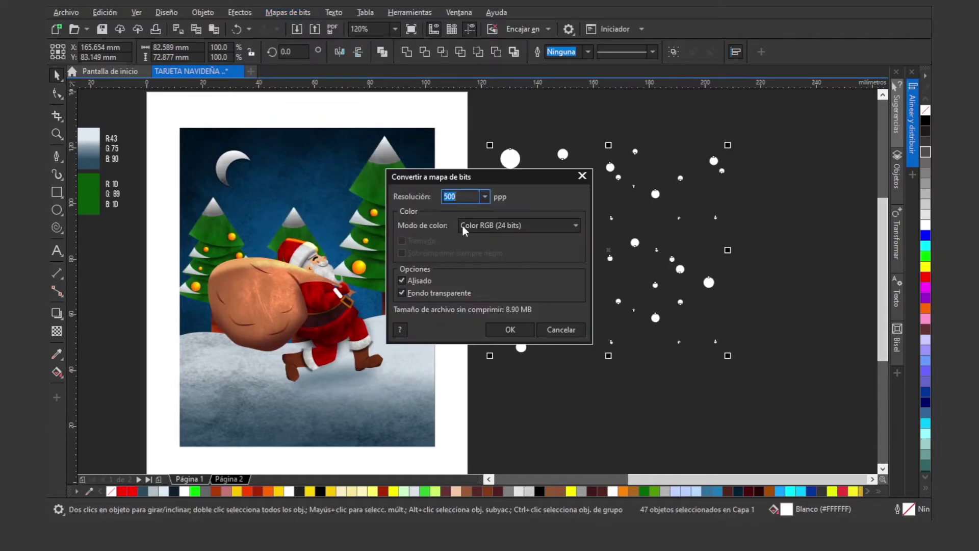
{"action": "left_click", "coordinate": [510, 331]}
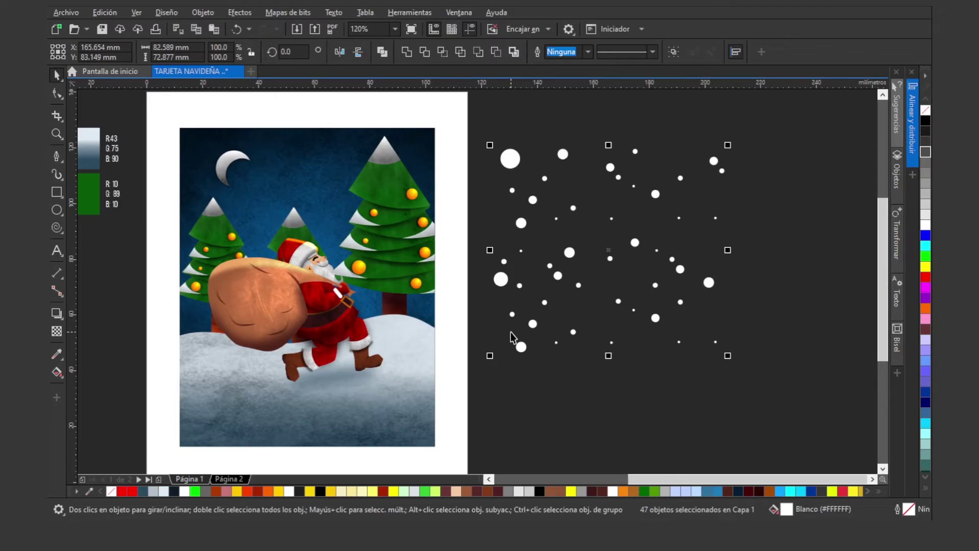
{"action": "left_click_drag", "start_coordinate": [336, 265], "coordinate": [298, 264]}
{"action": "right_click", "coordinate": [298, 265]}
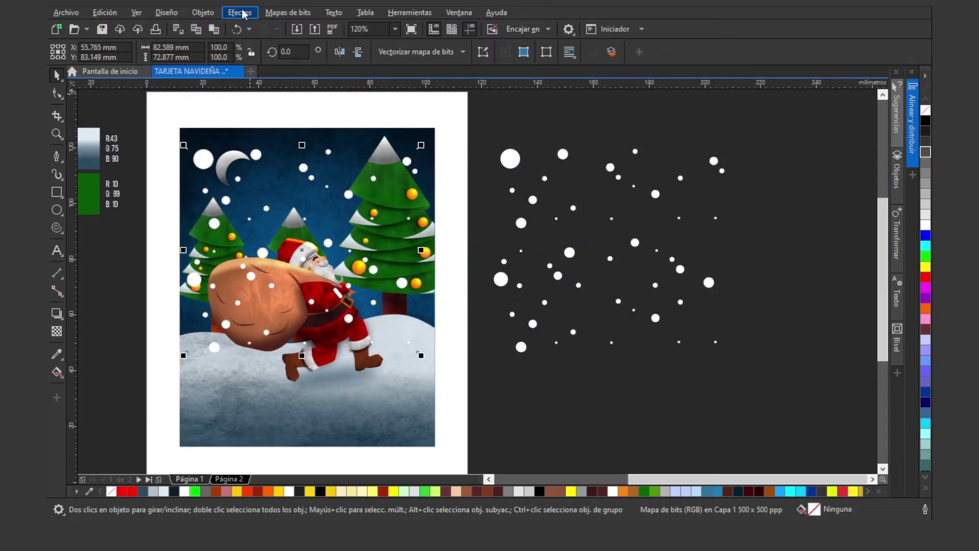
- Apply a Gaussian blur with a radius of about 25 pixels to the snow bitmap on the card
{"action": "left_click", "coordinate": [238, 13]}
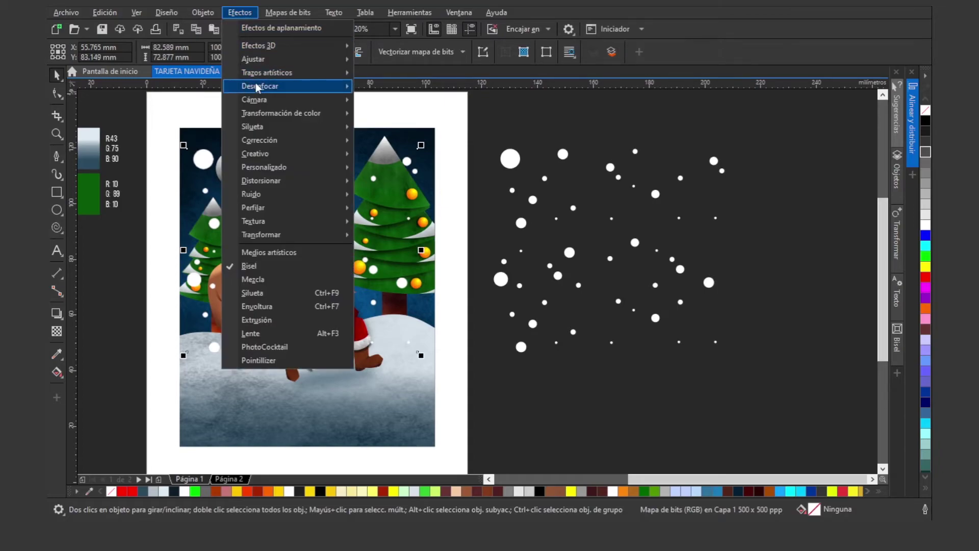
{"action": "mouse_move", "coordinate": [259, 86]}
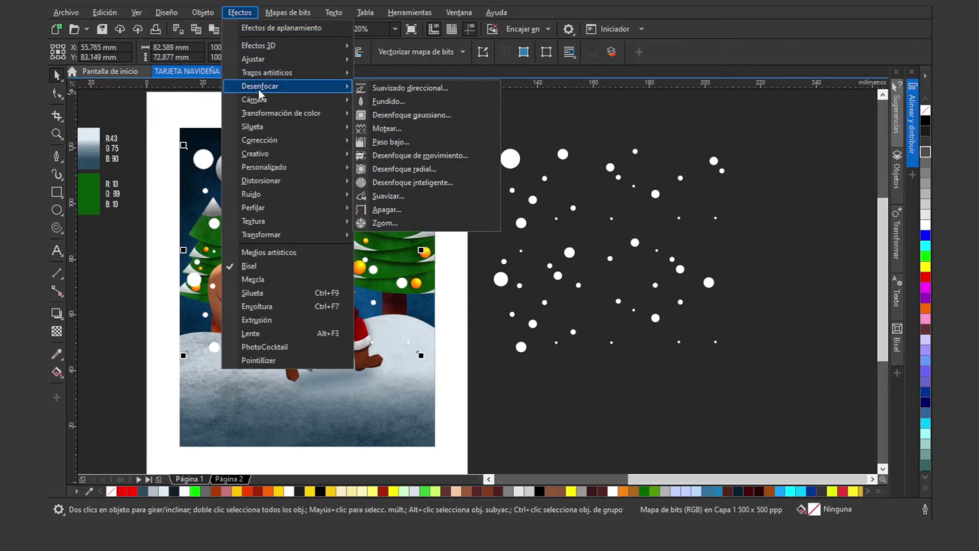
{"action": "left_click", "coordinate": [428, 115]}
{"action": "left_click_drag", "start_coordinate": [470, 220], "coordinate": [616, 189]}
{"action": "left_click_drag", "start_coordinate": [578, 220], "coordinate": [604, 220]}
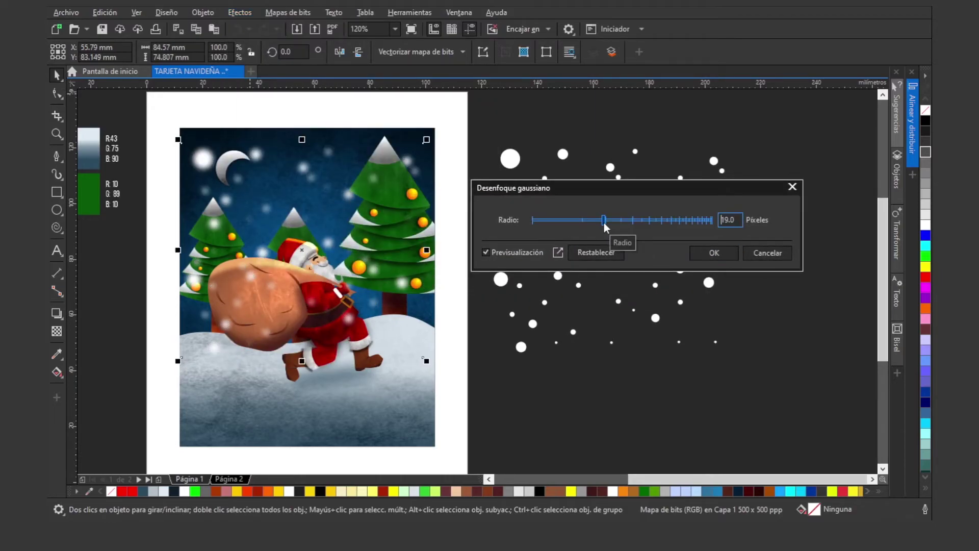
{"action": "left_click", "coordinate": [627, 222]}
{"action": "left_click", "coordinate": [609, 221]}
{"action": "left_click", "coordinate": [620, 223]}
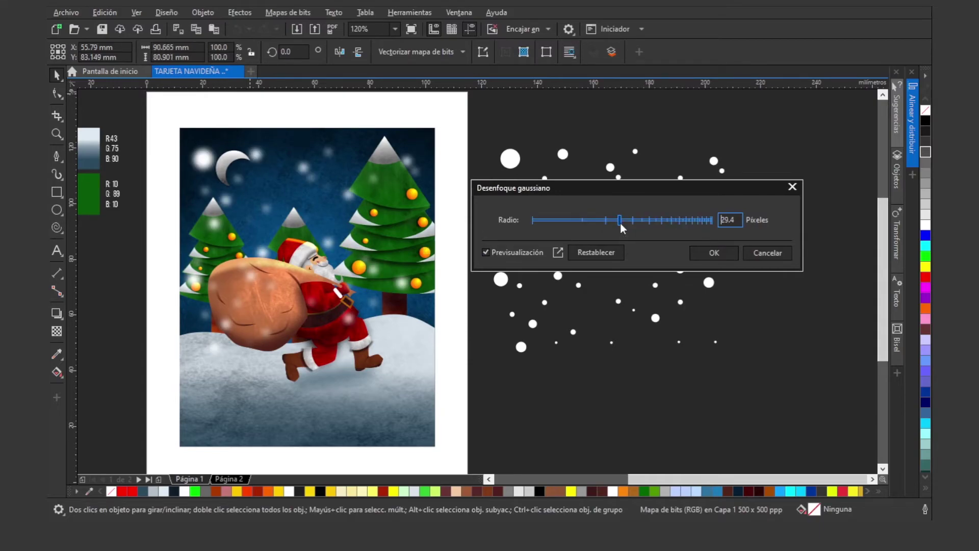
{"action": "left_click", "coordinate": [675, 224]}
{"action": "left_click_drag", "start_coordinate": [676, 225], "coordinate": [622, 221]}
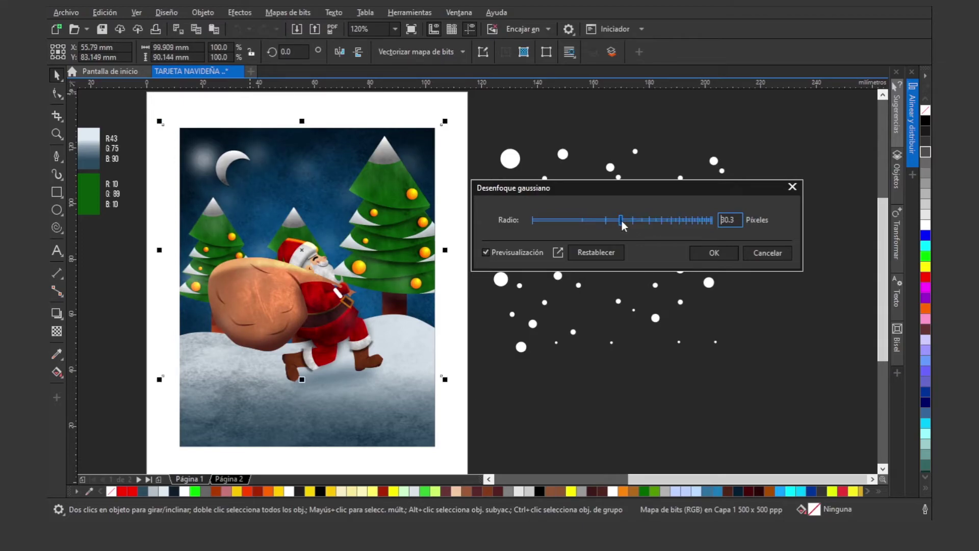
{"action": "left_click", "coordinate": [613, 221]}
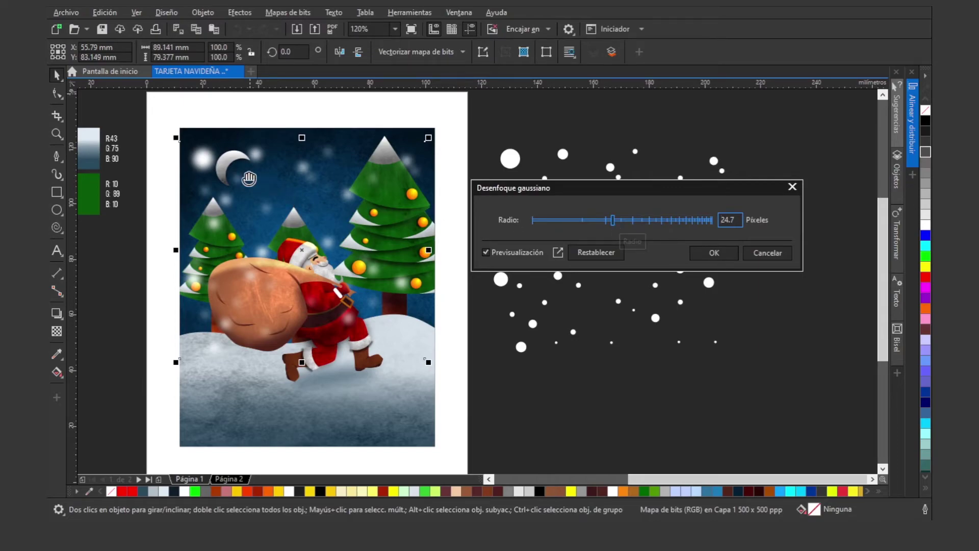
{"action": "left_click", "coordinate": [613, 222]}
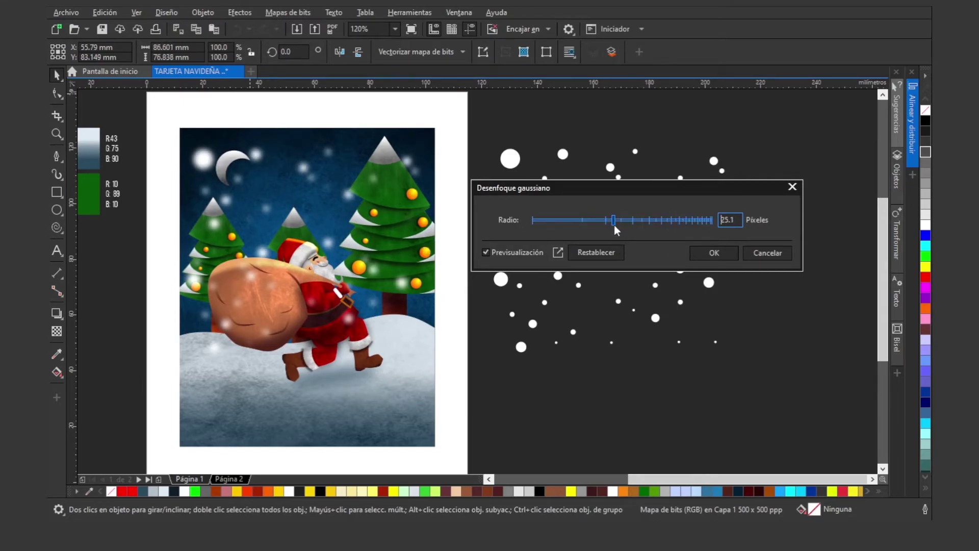
{"action": "left_click", "coordinate": [709, 253]}
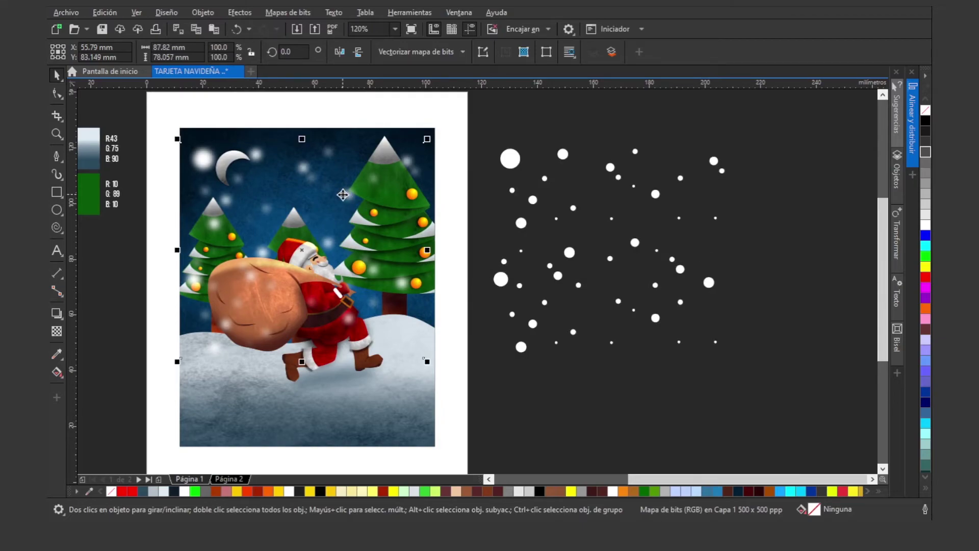
- Cut the blurred snow bitmap and paste it inside the card's PowerClip
{"action": "key", "text": "ctrl+x"}
{"action": "left_click", "coordinate": [333, 175]}
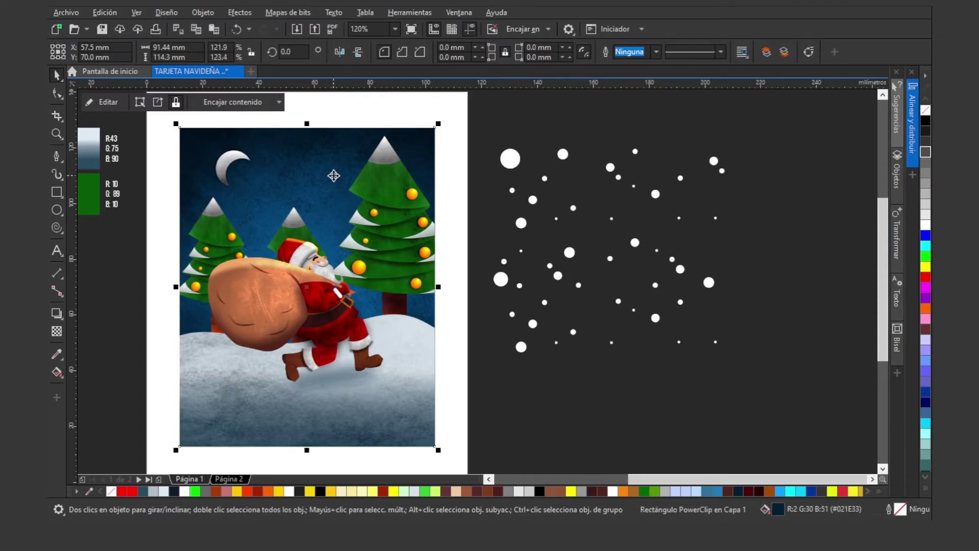
{"action": "right_click", "coordinate": [334, 175]}
{"action": "left_click", "coordinate": [380, 158]}
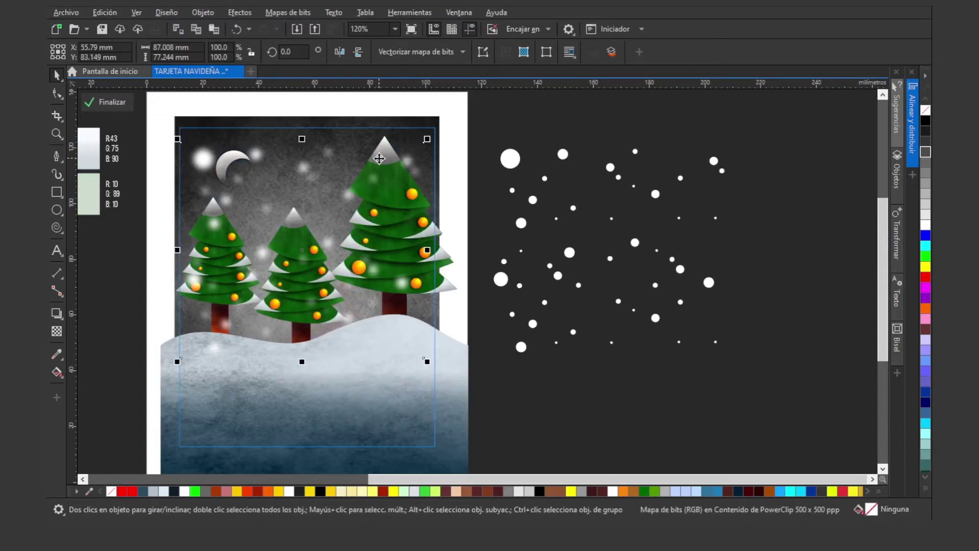
- Send the blurred snow to the back of the layer, then send the grayscale velvet texture behind it
{"action": "right_click", "coordinate": [408, 175]}
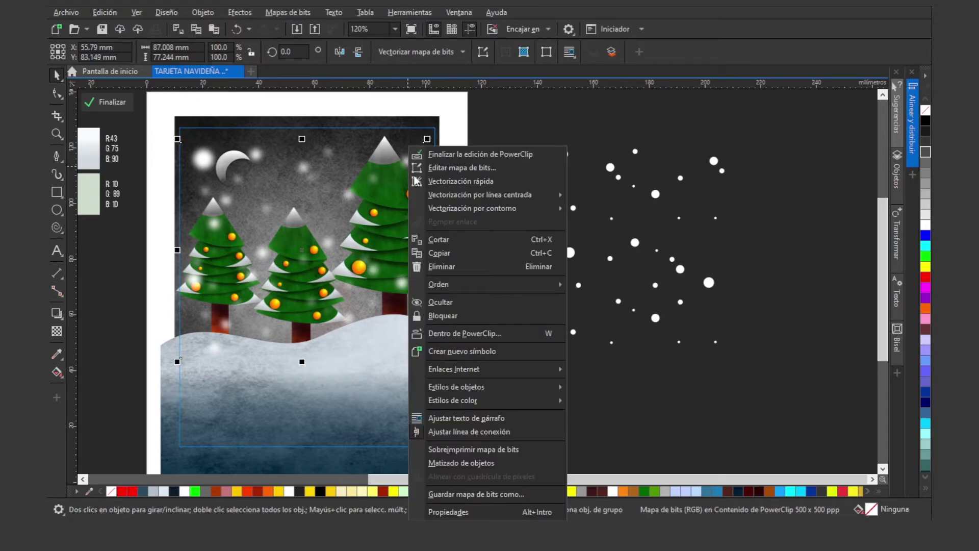
{"action": "mouse_move", "coordinate": [469, 288]}
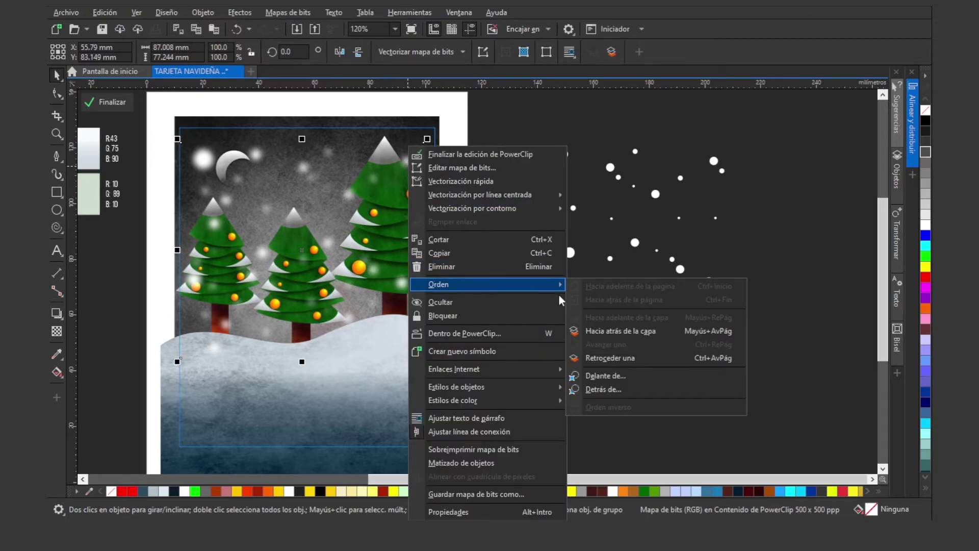
{"action": "left_click", "coordinate": [629, 330]}
{"action": "left_click", "coordinate": [416, 125]}
{"action": "left_click_drag", "start_coordinate": [417, 122], "coordinate": [419, 123]}
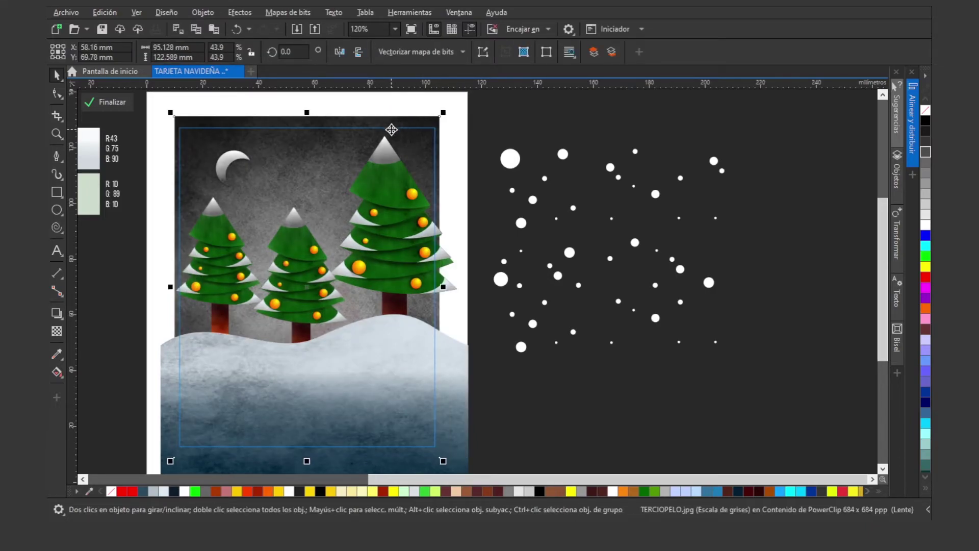
{"action": "right_click", "coordinate": [410, 125]}
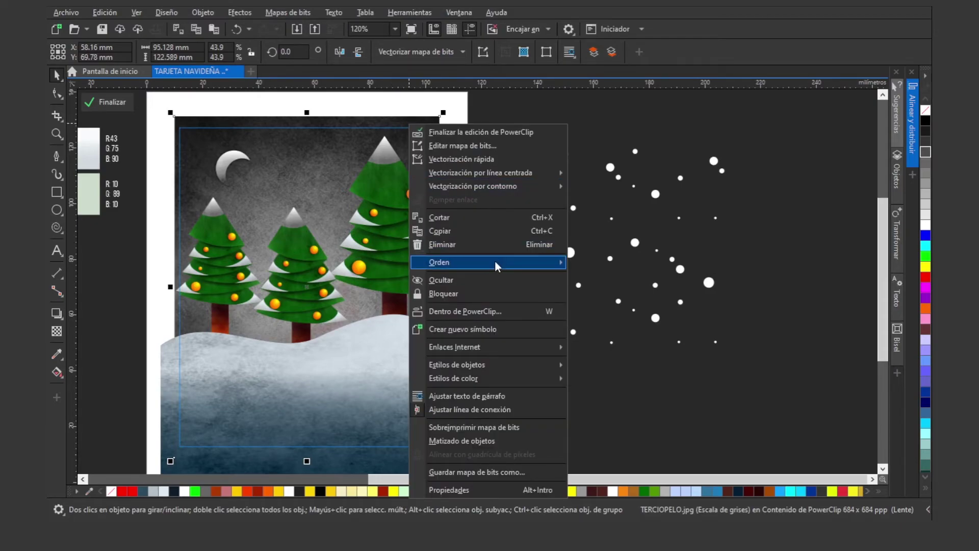
{"action": "mouse_move", "coordinate": [495, 261]}
{"action": "left_click", "coordinate": [614, 312]}
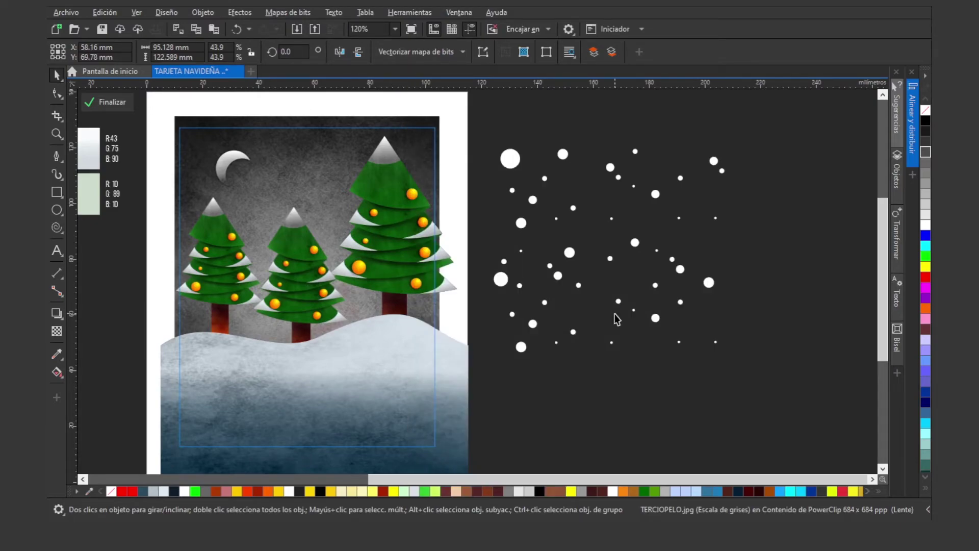
- Move the blurred snow slightly upward and finish editing the PowerClip
{"action": "left_click", "coordinate": [202, 159]}
{"action": "left_click_drag", "start_coordinate": [203, 160], "coordinate": [202, 153]}
{"action": "right_click", "coordinate": [491, 124]}
{"action": "left_click", "coordinate": [512, 130]}
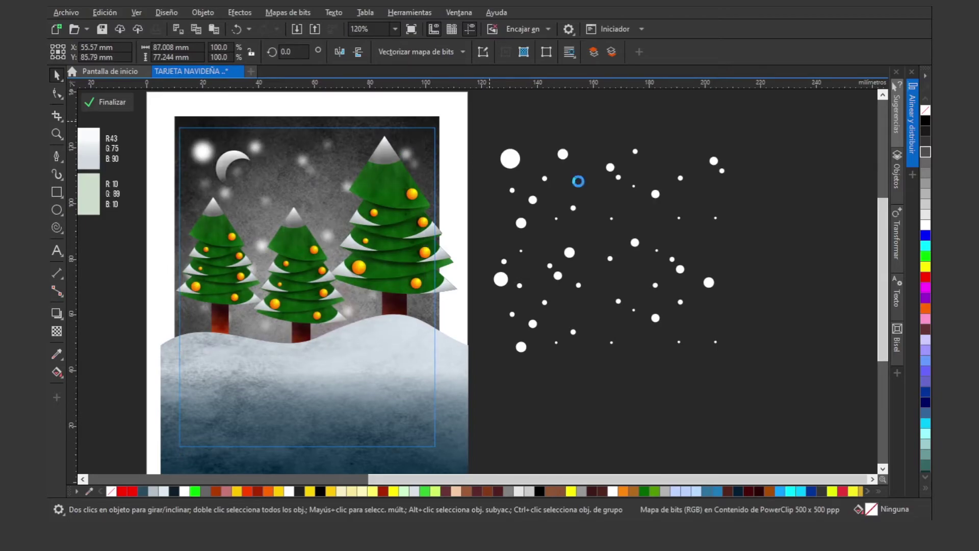
- Convert the remaining snow dots beside the card to a bitmap
{"action": "left_click", "coordinate": [568, 251]}
{"action": "left_click_drag", "start_coordinate": [780, 133], "coordinate": [456, 400]}
{"action": "left_click", "coordinate": [289, 14]}
{"action": "left_click", "coordinate": [300, 29]}
{"action": "left_click", "coordinate": [511, 329]}
- Move the sharp snow bitmap over the card, mirror it horizontally and vertically, and enlarge it to about 90 by 80 mm
{"action": "left_click_drag", "start_coordinate": [570, 250], "coordinate": [267, 243]}
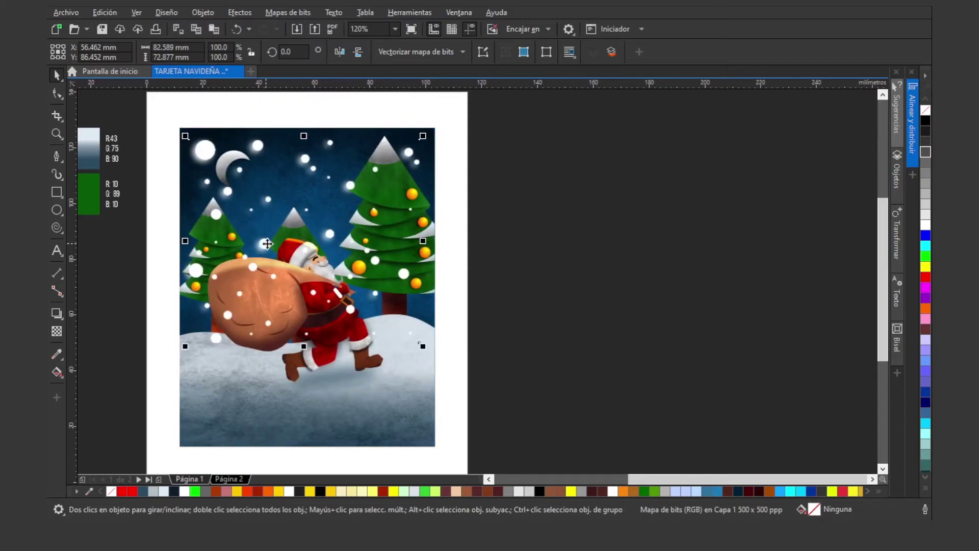
{"action": "left_click", "coordinate": [341, 51]}
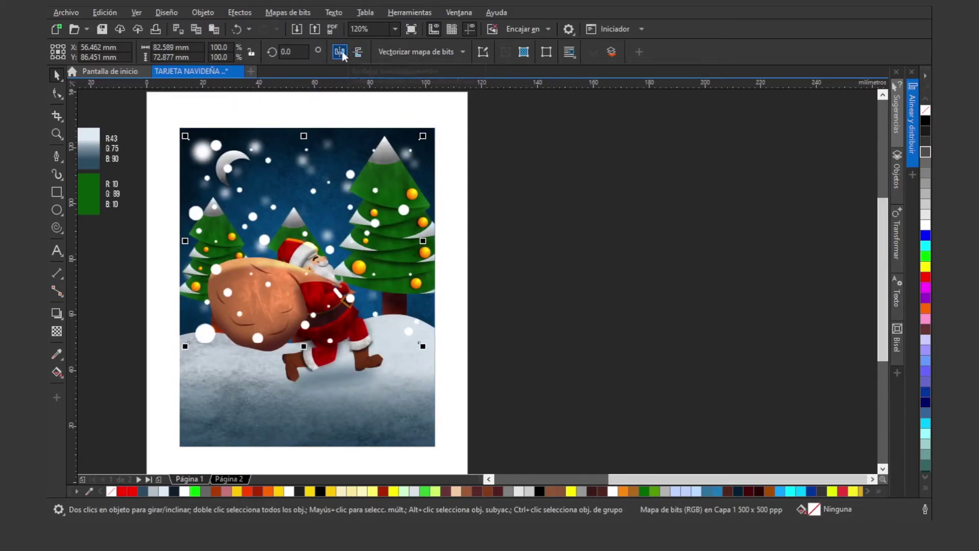
{"action": "left_click", "coordinate": [358, 52]}
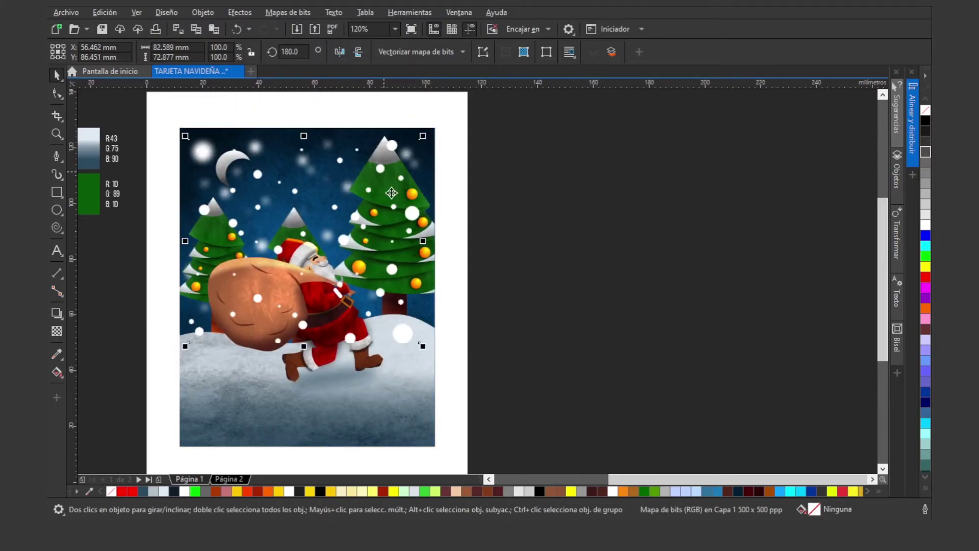
{"action": "left_click_drag", "start_coordinate": [411, 219], "coordinate": [406, 219]}
{"action": "left_click_drag", "start_coordinate": [416, 346], "coordinate": [431, 357]}
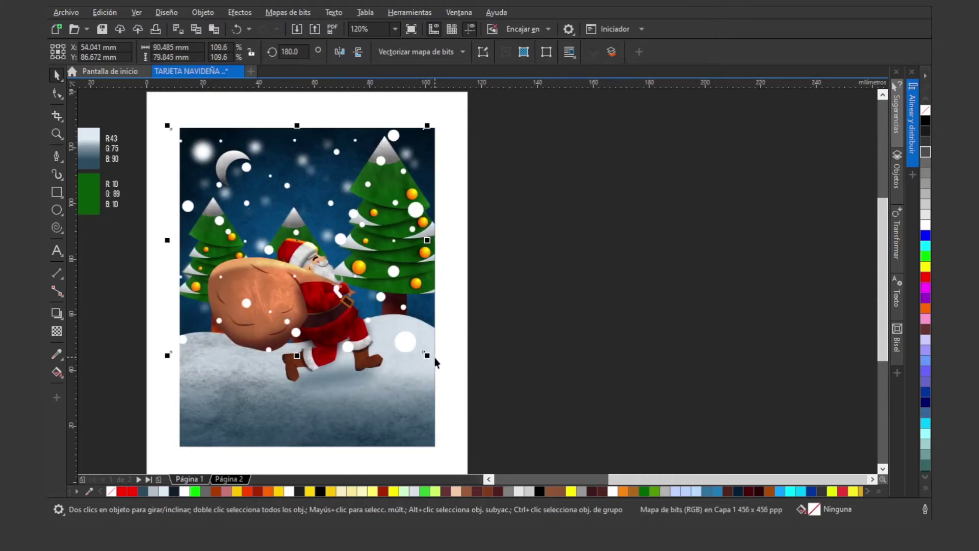
- Apply a Gaussian blur with a radius of about 9.8 pixels to the snow and enlarge it to about 96 mm wide
{"action": "left_click", "coordinate": [240, 13]}
{"action": "mouse_move", "coordinate": [268, 87]}
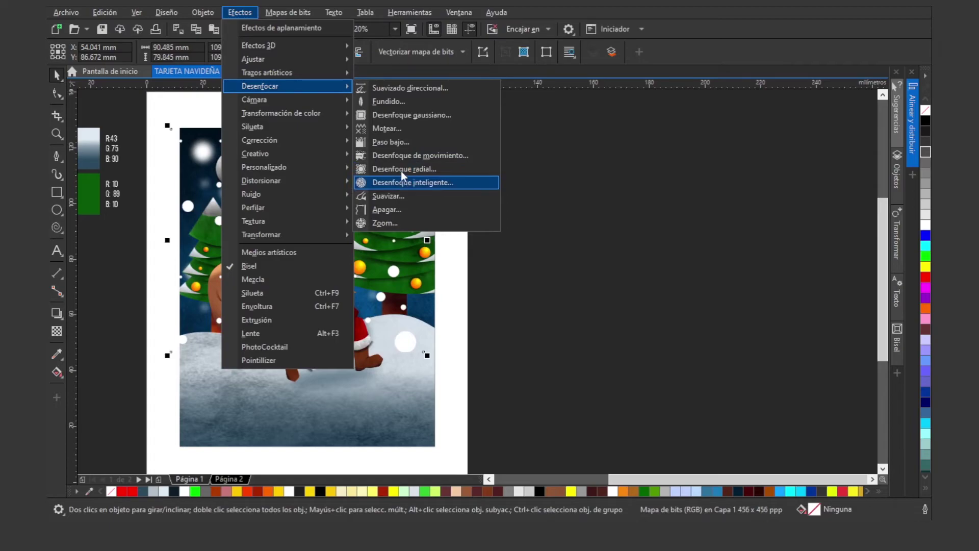
{"action": "left_click", "coordinate": [406, 117]}
{"action": "left_click_drag", "start_coordinate": [492, 219], "coordinate": [581, 210]}
{"action": "left_click_drag", "start_coordinate": [543, 249], "coordinate": [523, 243]}
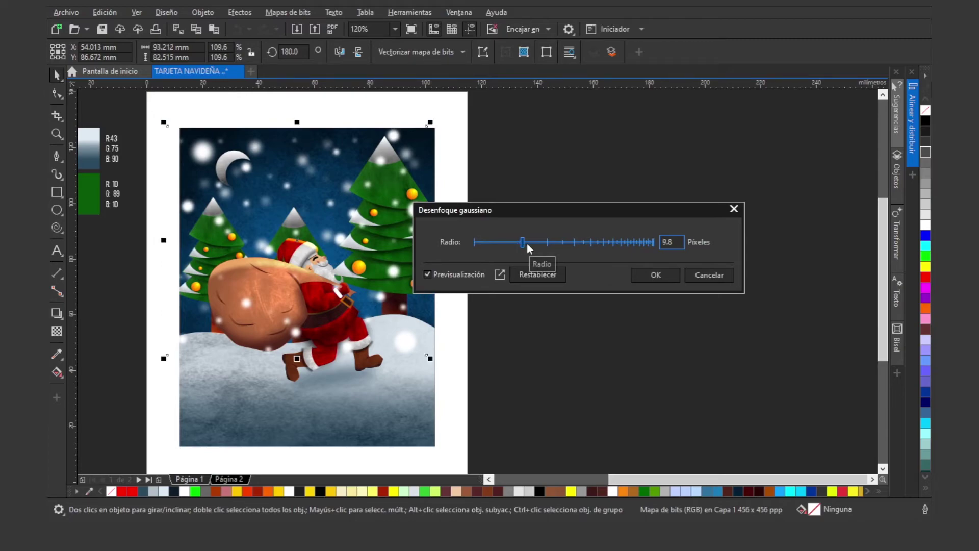
{"action": "left_click", "coordinate": [651, 277]}
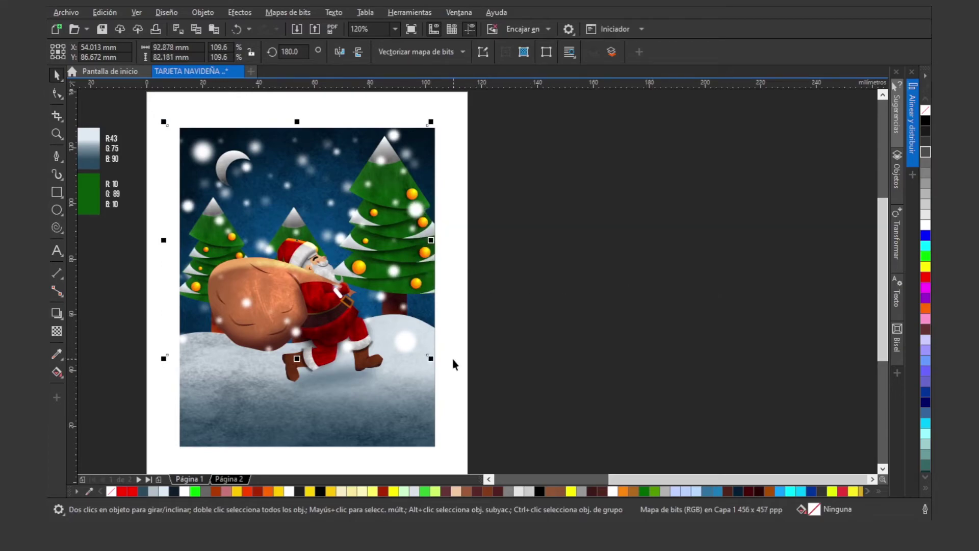
{"action": "left_click_drag", "start_coordinate": [433, 361], "coordinate": [439, 366]}
{"action": "left_click", "coordinate": [512, 345]}
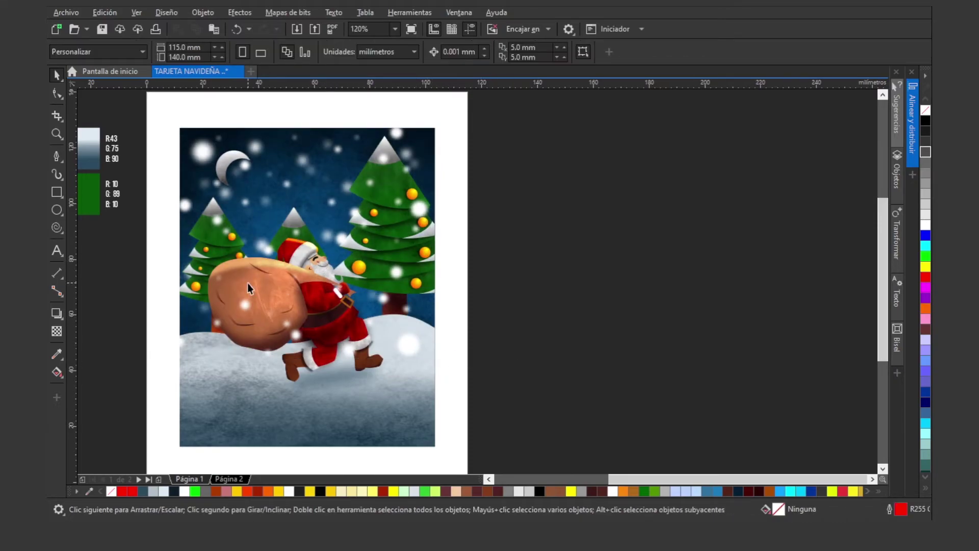
- Cut the blurred foreground snow together with Santa and paste both inside the card's PowerClip
{"action": "key", "text": "z"}
{"action": "right_click", "coordinate": [259, 277]}
{"action": "left_click_drag", "start_coordinate": [423, 147], "coordinate": [688, 313]}
{"action": "key", "text": "space"}
{"action": "left_click", "coordinate": [529, 330]}
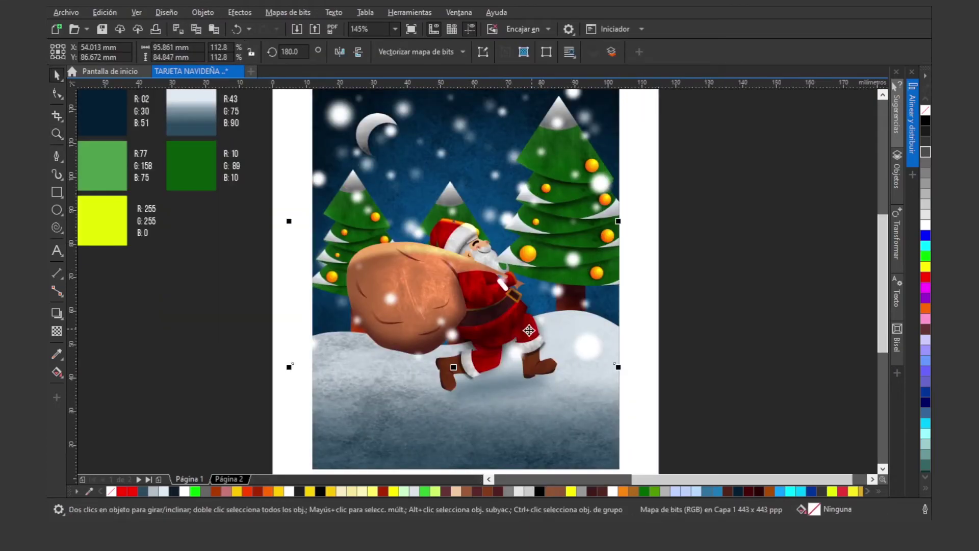
{"action": "left_click", "coordinate": [447, 387], "text": "shift"}
{"action": "key", "text": "Delete"}
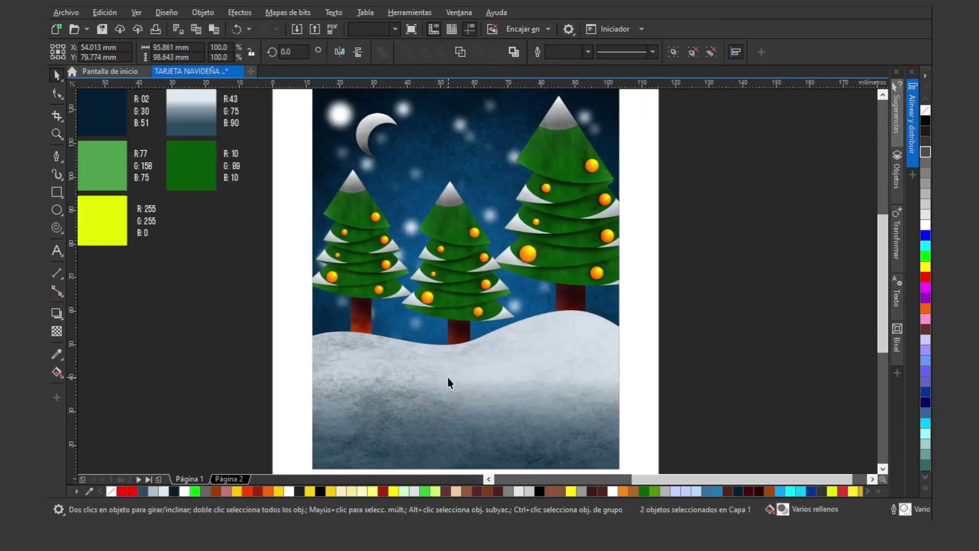
{"action": "left_click", "coordinate": [448, 377]}
{"action": "double_click", "coordinate": [448, 377]}
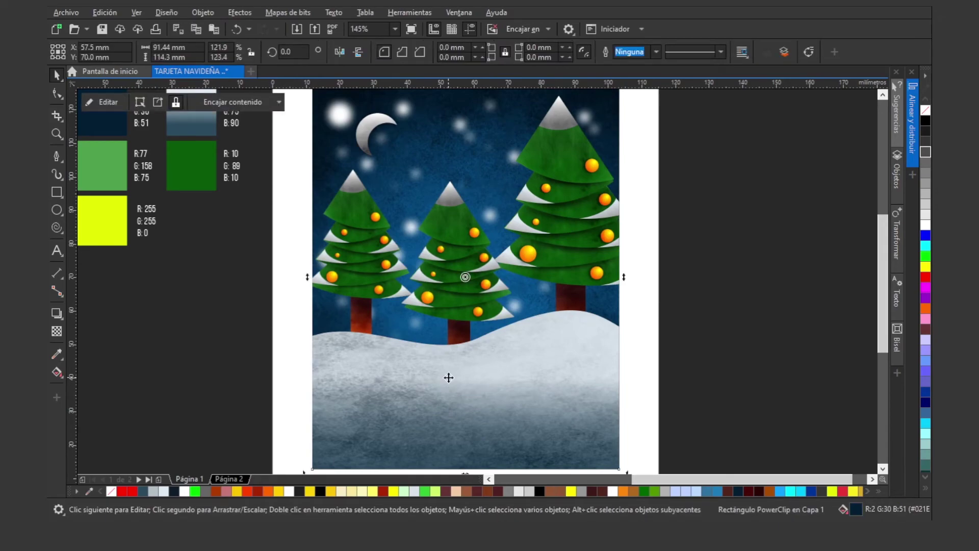
{"action": "key", "text": "ctrl+v"}
{"action": "left_click", "coordinate": [788, 327], "text": "ctrl"}
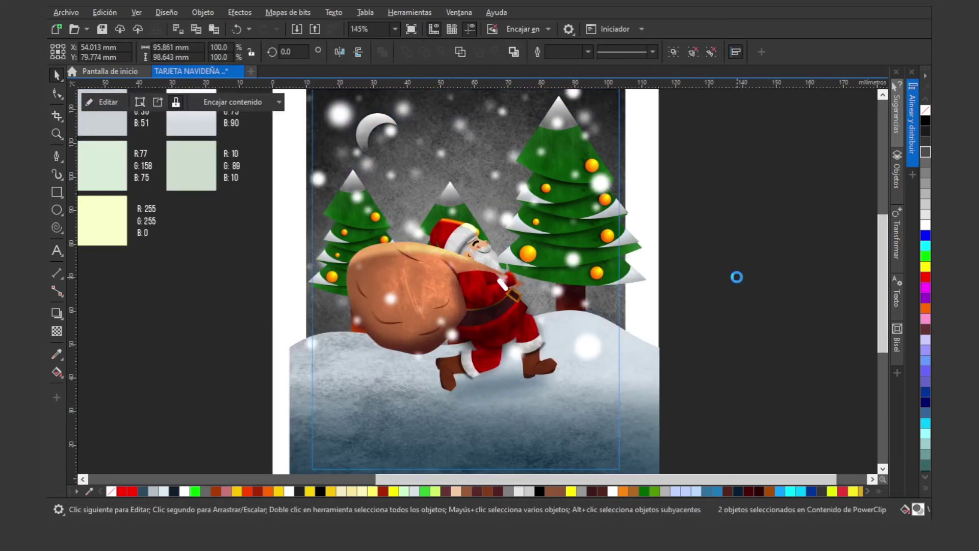
- Add the artistic text "Feliz Navidad" on two lines between the reference image and the card
{"action": "key", "text": "z"}
{"action": "right_click", "coordinate": [463, 248]}
{"action": "key", "text": "space"}
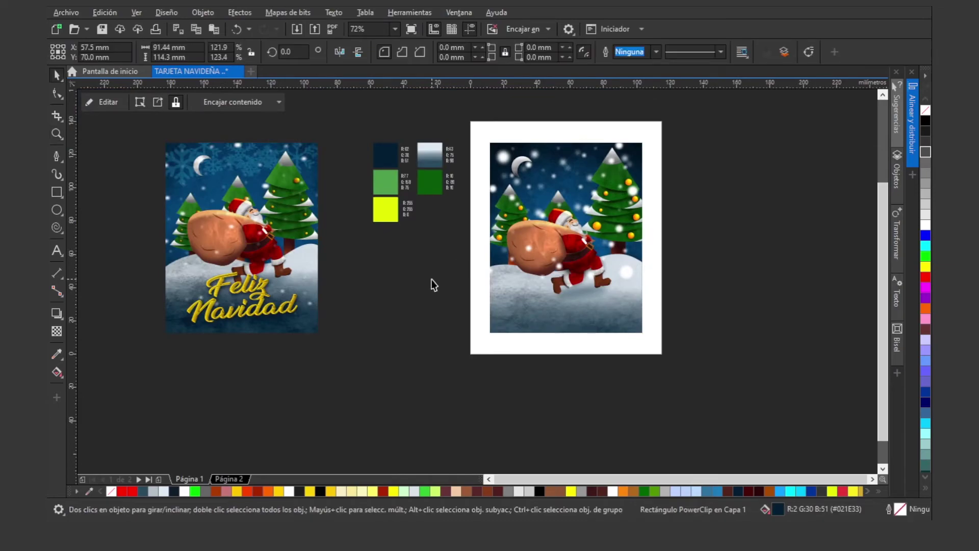
{"action": "key", "text": "Escape"}
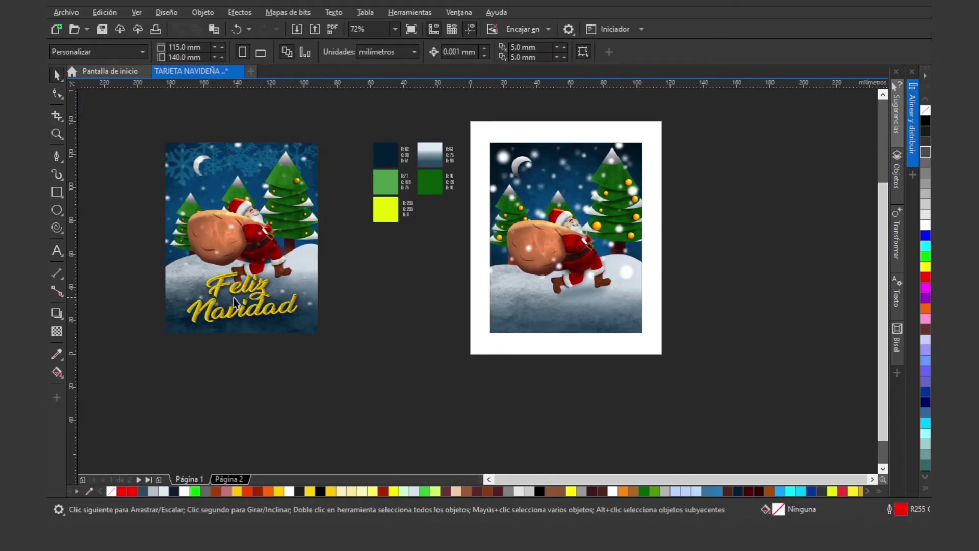
{"action": "key", "text": "z"}
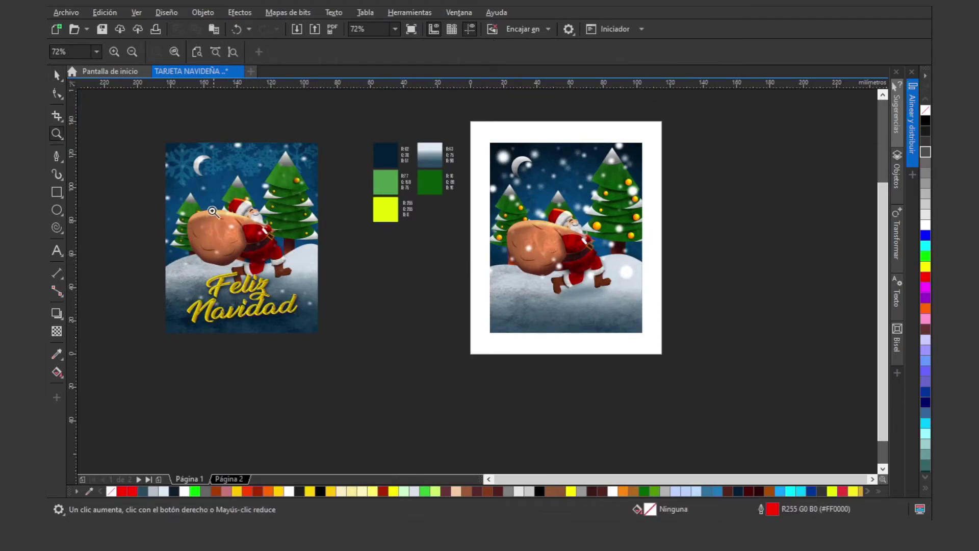
{"action": "left_click_drag", "start_coordinate": [105, 120], "coordinate": [724, 394]}
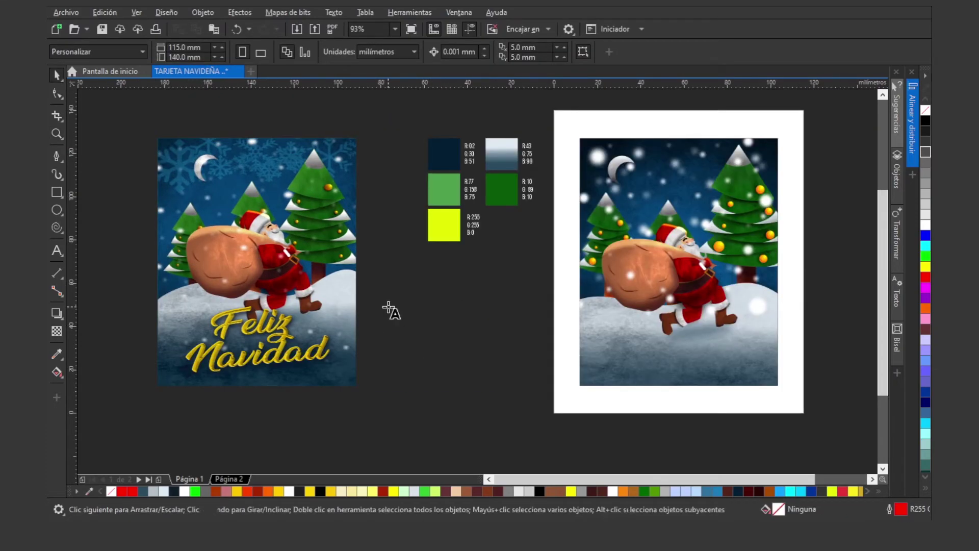
{"action": "key", "text": "F8"}
{"action": "left_click", "coordinate": [389, 305]}
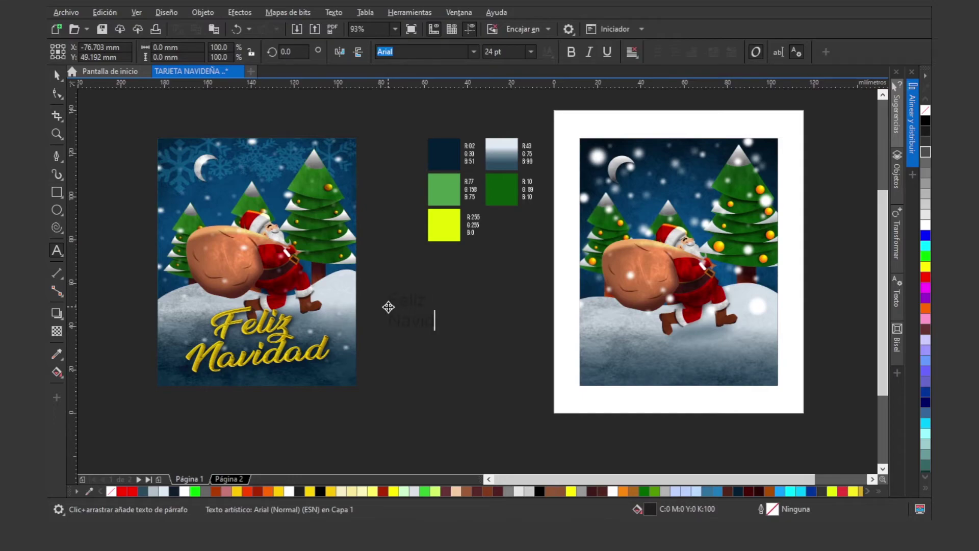
{"action": "key", "text": "ctrl+space"}
- Fill the "Feliz Navidad" text with yellow, R 255 G 255 B 0
{"action": "key", "text": "F2"}
{"action": "left_click_drag", "start_coordinate": [365, 262], "coordinate": [517, 373]}
{"action": "key", "text": "z"}
{"action": "right_click", "coordinate": [605, 229]}
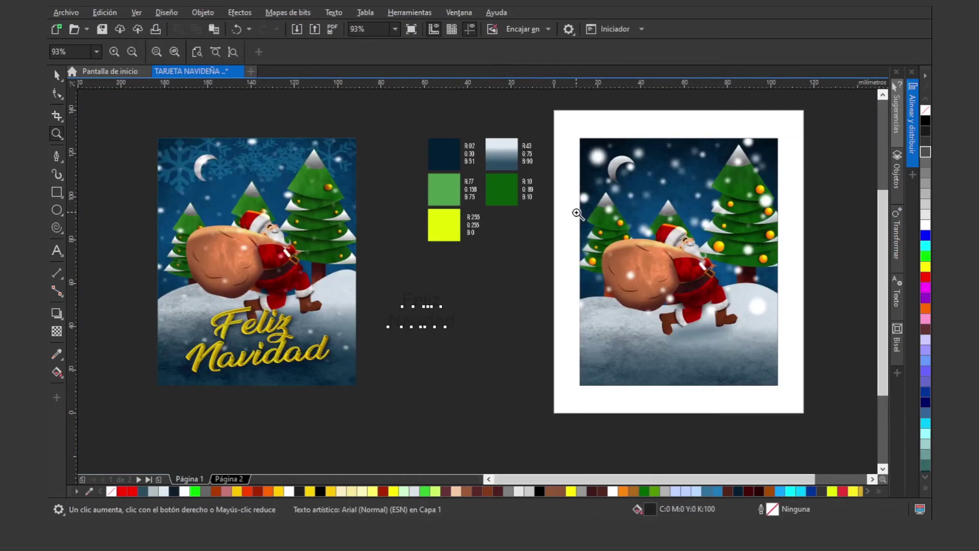
{"action": "key", "text": "space"}
{"action": "left_click_drag", "start_coordinate": [435, 236], "coordinate": [422, 300]}
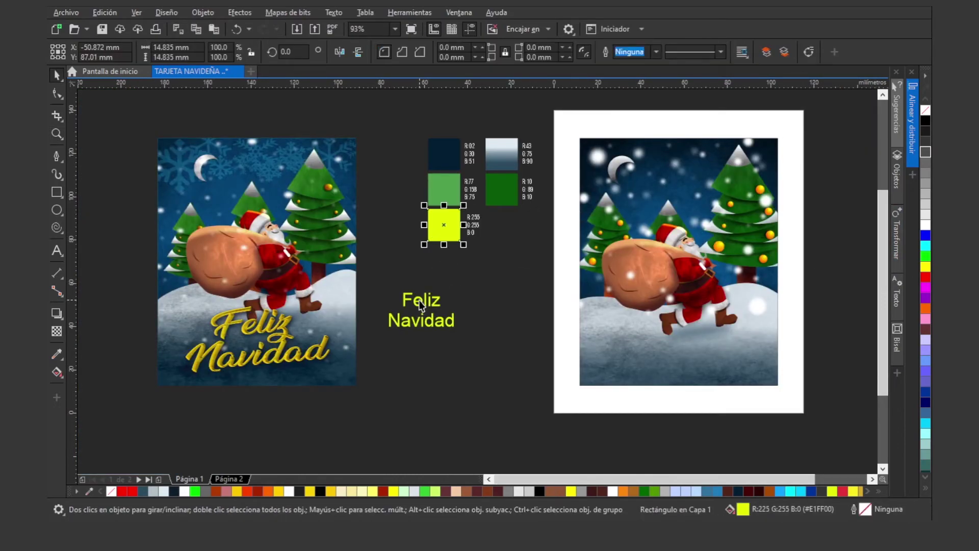
{"action": "left_click", "coordinate": [422, 304]}
{"action": "left_click", "coordinate": [924, 266]}
- Set the greeting's font to Ananda Black and enlarge the text to about 29.7 pt
{"action": "key", "text": "F2"}
{"action": "left_click_drag", "start_coordinate": [301, 248], "coordinate": [599, 390]}
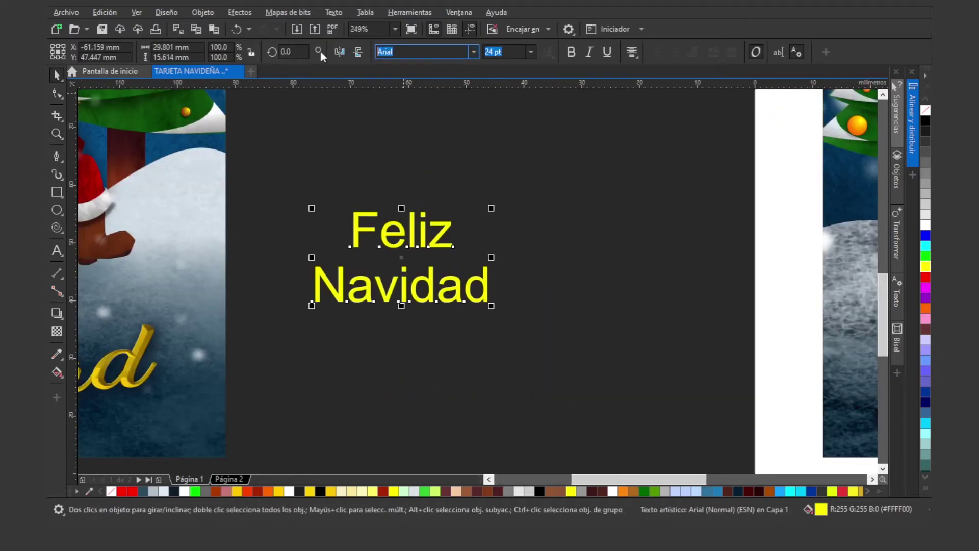
{"action": "type", "text": "Ananda Black"}
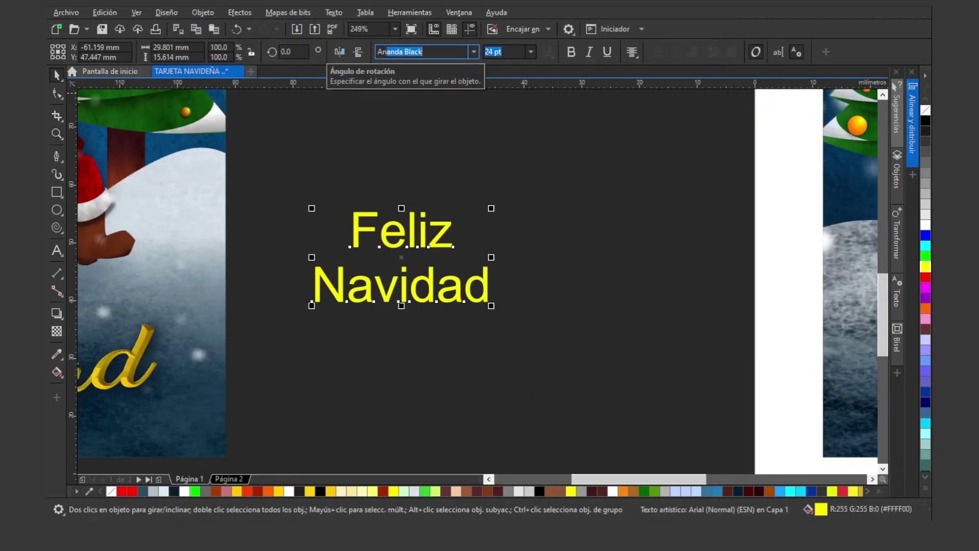
{"action": "key", "text": "Return"}
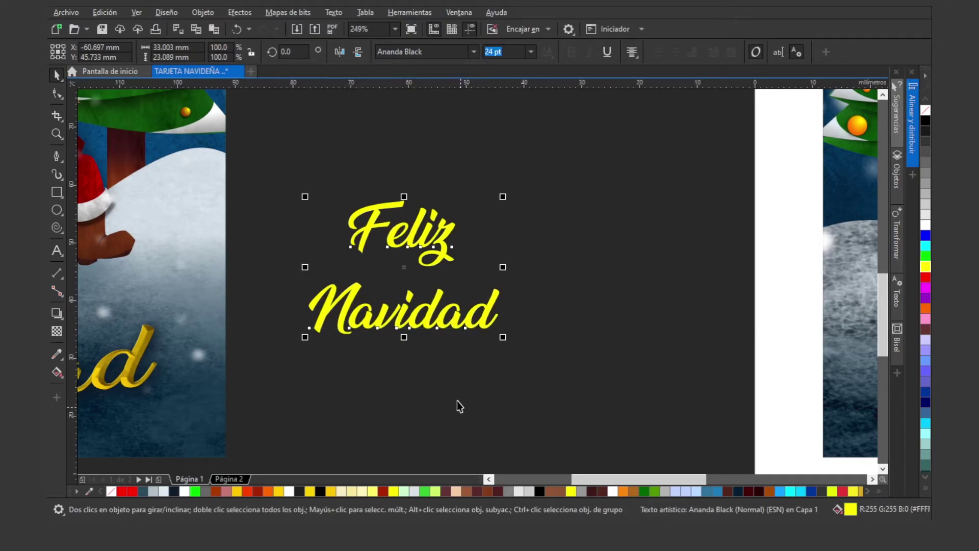
{"action": "left_click_drag", "start_coordinate": [504, 338], "coordinate": [546, 353]}
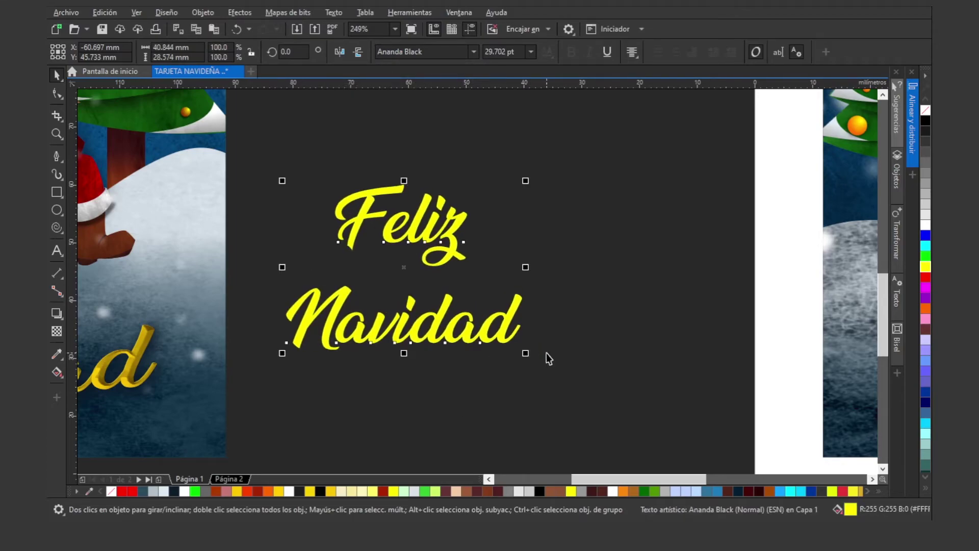
- Break the greeting apart into separate lines and tighten the vertical gap between "Feliz" and "Navidad"
{"action": "key", "text": "ctrl+k"}
{"action": "left_click_drag", "start_coordinate": [439, 325], "coordinate": [372, 341]}
{"action": "key", "text": "z"}
{"action": "right_click", "coordinate": [414, 265]}
{"action": "key", "text": "space"}
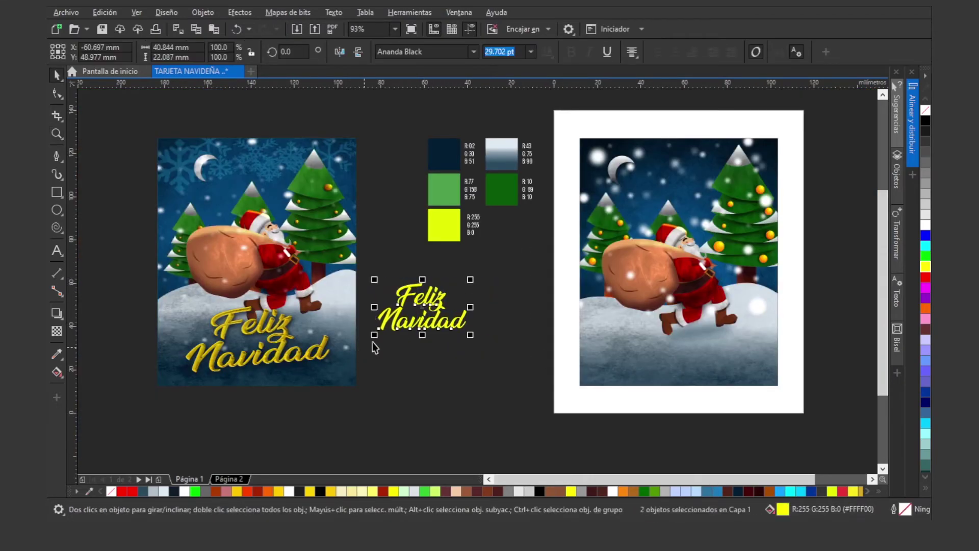
- Place both greeting lines on the card's lower part, enlarged to about 72 mm wide and rotated about 7 degrees
{"action": "left_click_drag", "start_coordinate": [414, 308], "coordinate": [759, 293]}
{"action": "left_click_drag", "start_coordinate": [689, 329], "coordinate": [696, 312]}
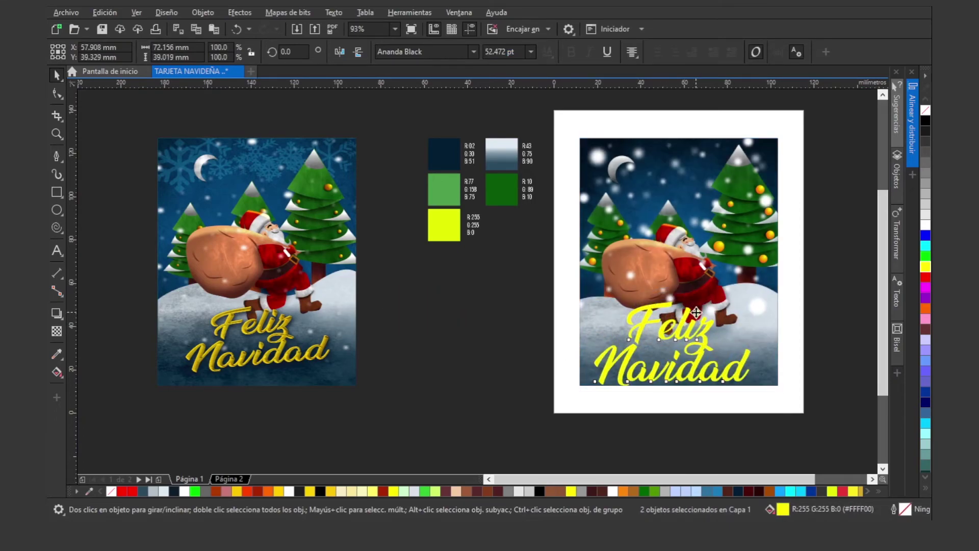
{"action": "left_click", "coordinate": [696, 312]}
{"action": "left_click_drag", "start_coordinate": [763, 374], "coordinate": [767, 364]}
- Select the word "Feliz" and display the Bevel effect settings
{"action": "left_click", "coordinate": [696, 315]}
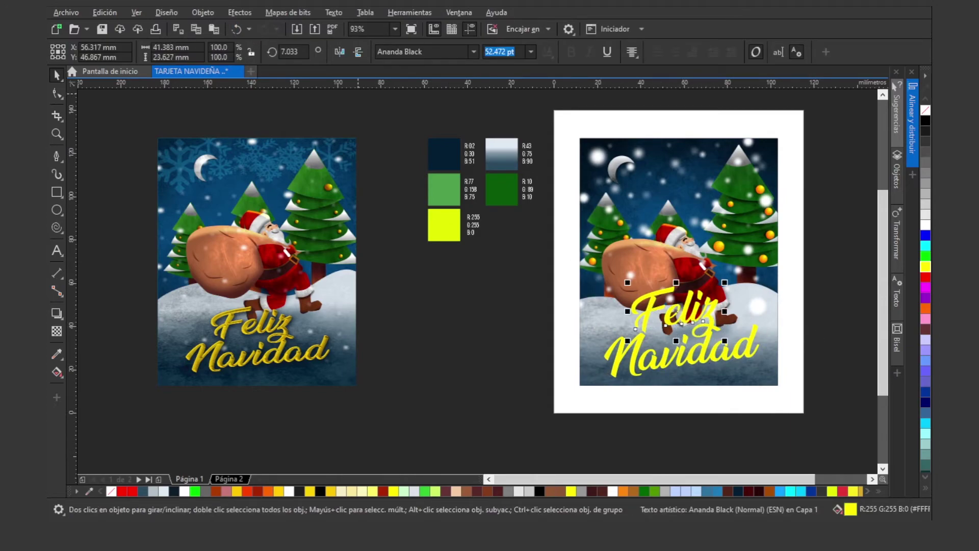
{"action": "left_click", "coordinate": [240, 12]}
{"action": "left_click", "coordinate": [250, 266]}
{"action": "left_click", "coordinate": [239, 12]}
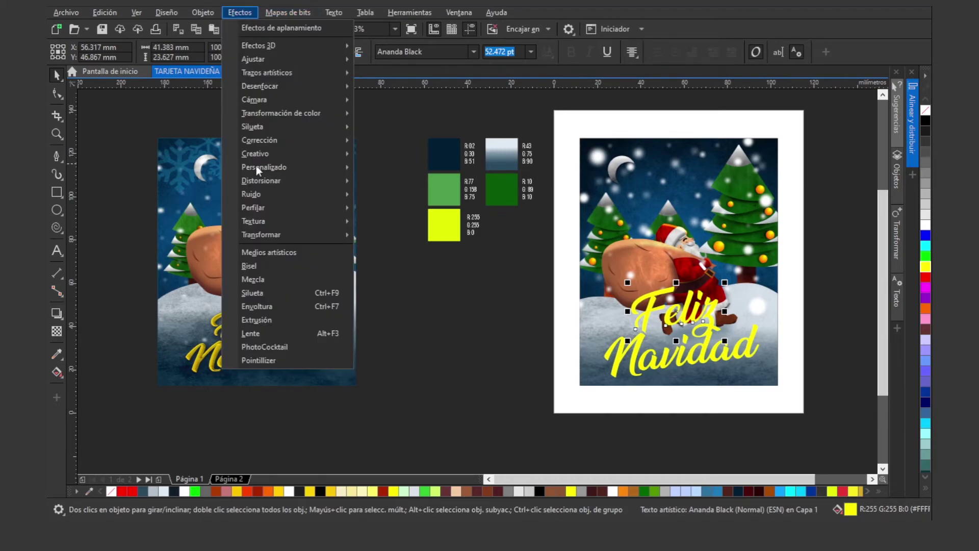
{"action": "left_click", "coordinate": [253, 270]}
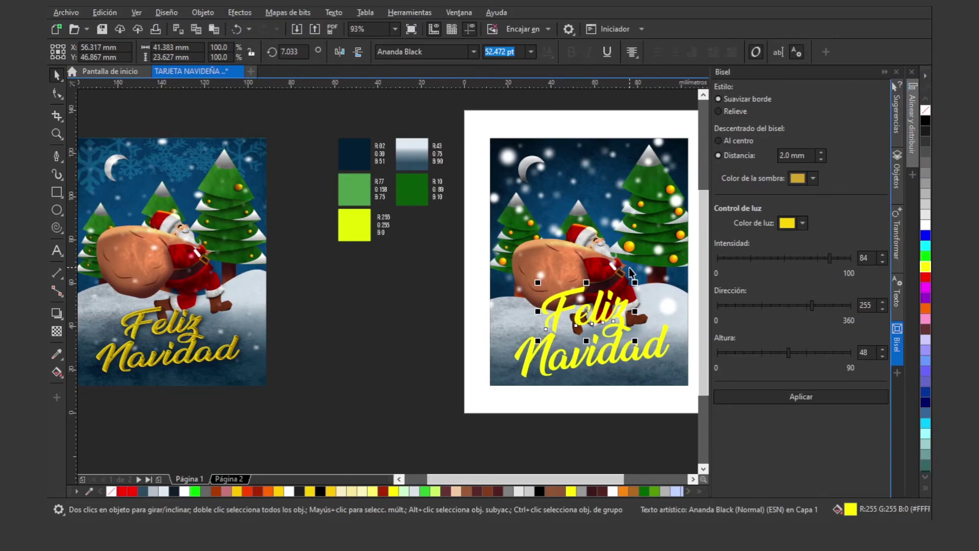
{"action": "left_click_drag", "start_coordinate": [632, 280], "coordinate": [476, 291]}
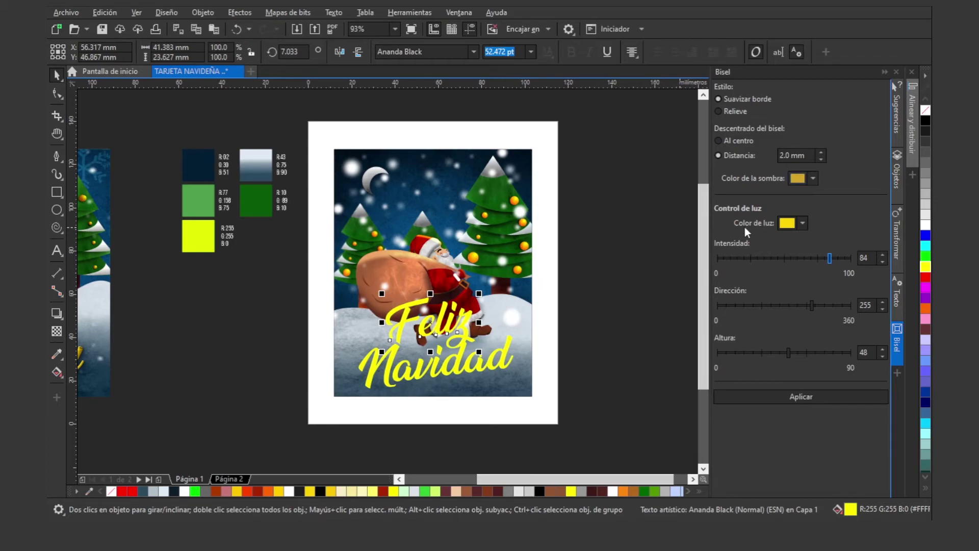
- Apply a soft-edge bevel to "Feliz" with 2.0 mm distance, golden shadow and light colours, intensity 84, direction 255 and altitude 48
{"action": "left_click", "coordinate": [644, 269]}
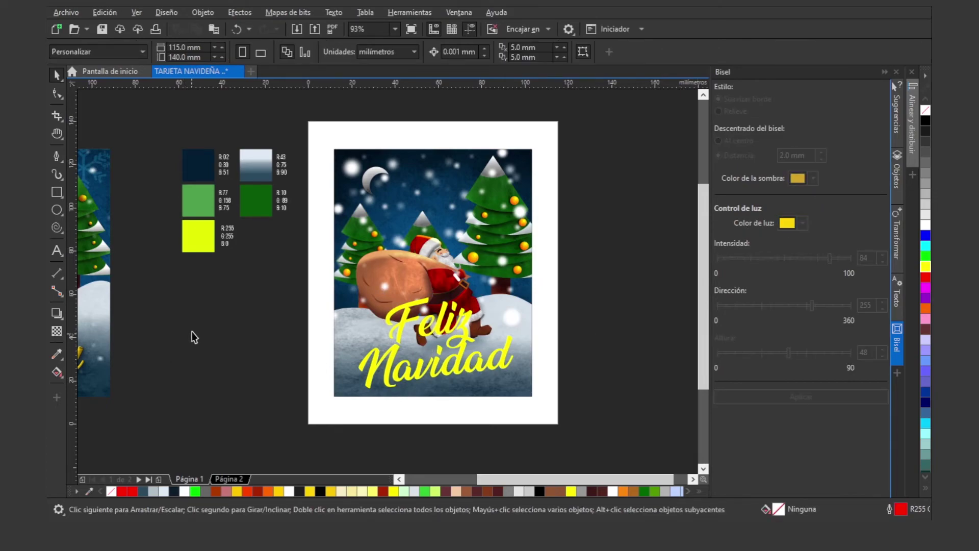
{"action": "key", "text": "z"}
{"action": "right_click", "coordinate": [275, 324]}
{"action": "left_click_drag", "start_coordinate": [143, 292], "coordinate": [265, 330]}
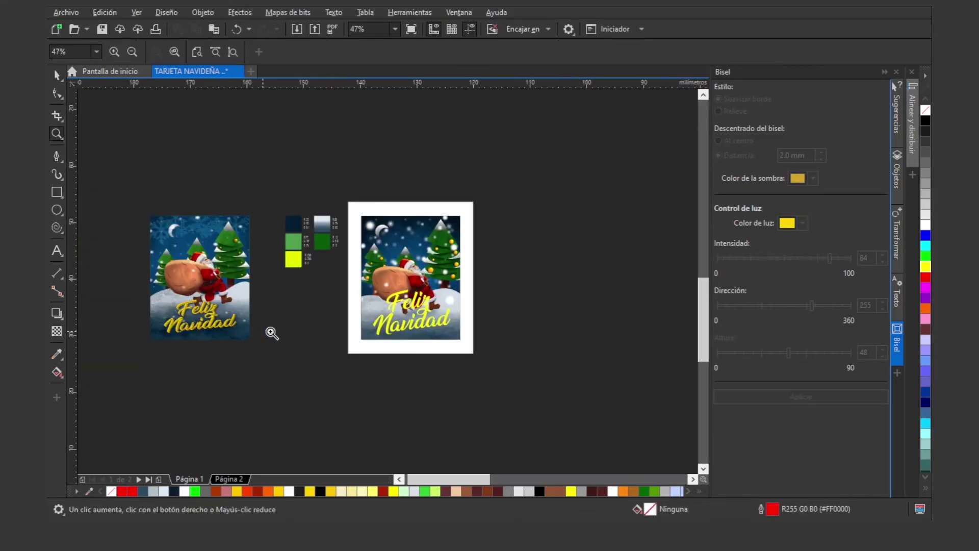
{"action": "right_click", "coordinate": [502, 315]}
{"action": "left_click_drag", "start_coordinate": [351, 274], "coordinate": [581, 378]}
{"action": "key", "text": "space"}
{"action": "left_click", "coordinate": [281, 226]}
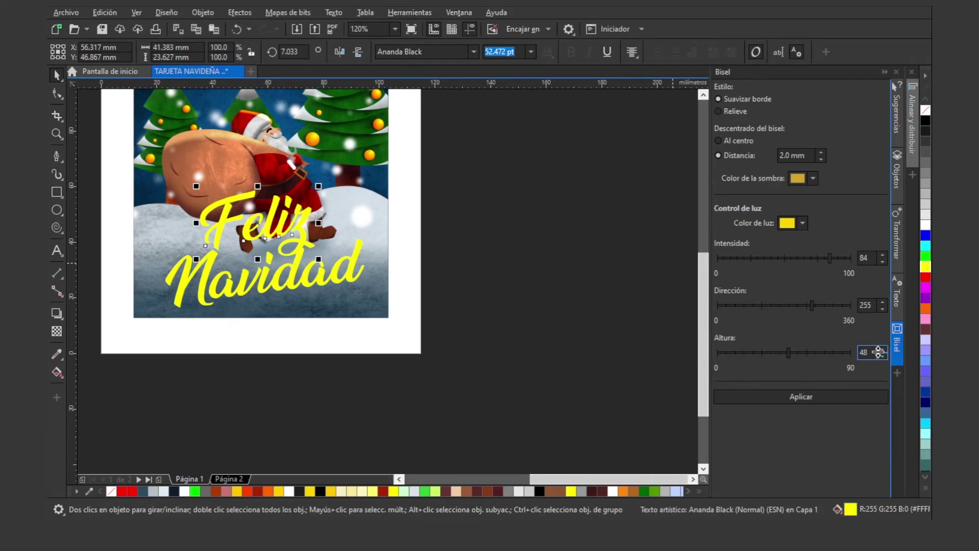
{"action": "left_click", "coordinate": [797, 398]}
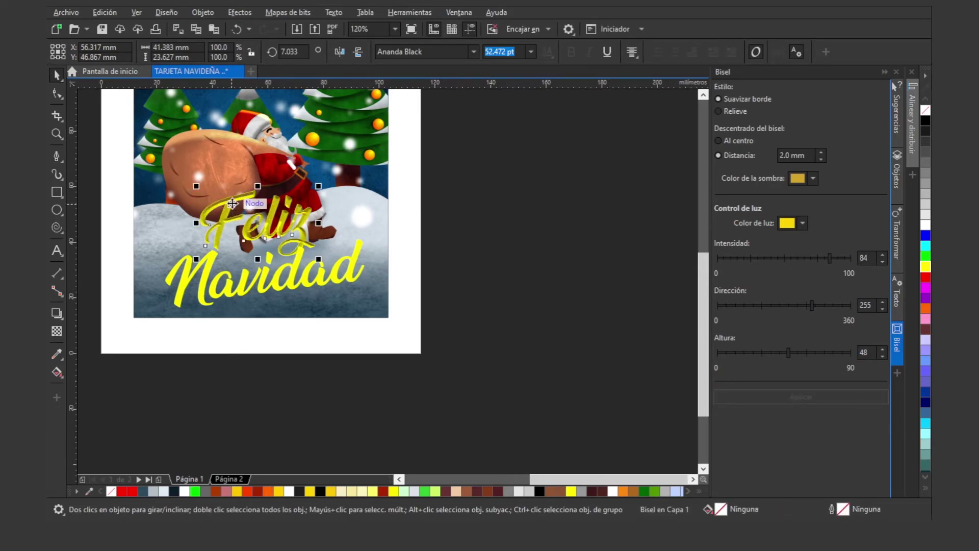
- Inspect the bevel on "Feliz" and apply the same soft-edge bevel settings to "Navidad"
{"action": "key", "text": "z"}
{"action": "left_click", "coordinate": [335, 279]}
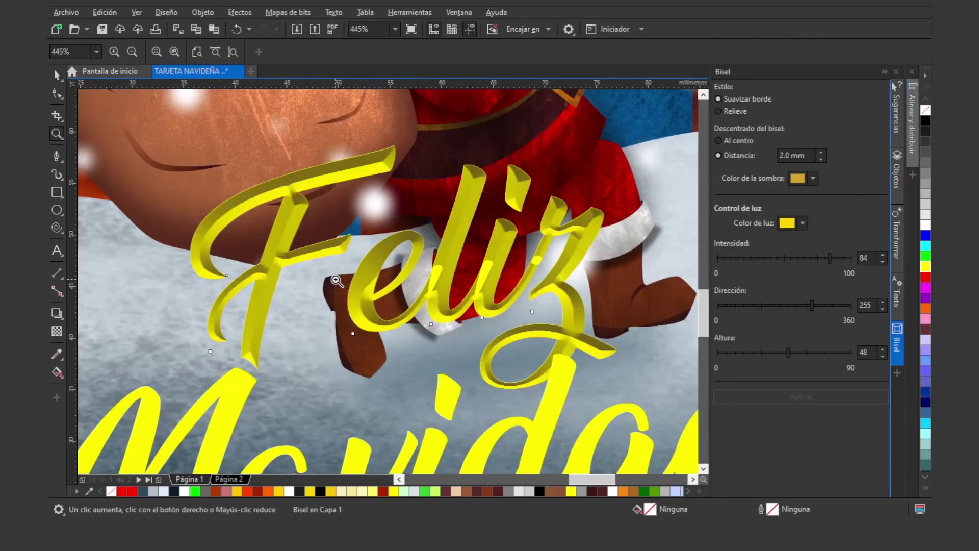
{"action": "right_click", "coordinate": [443, 248]}
{"action": "key", "text": "space"}
{"action": "left_click", "coordinate": [294, 273]}
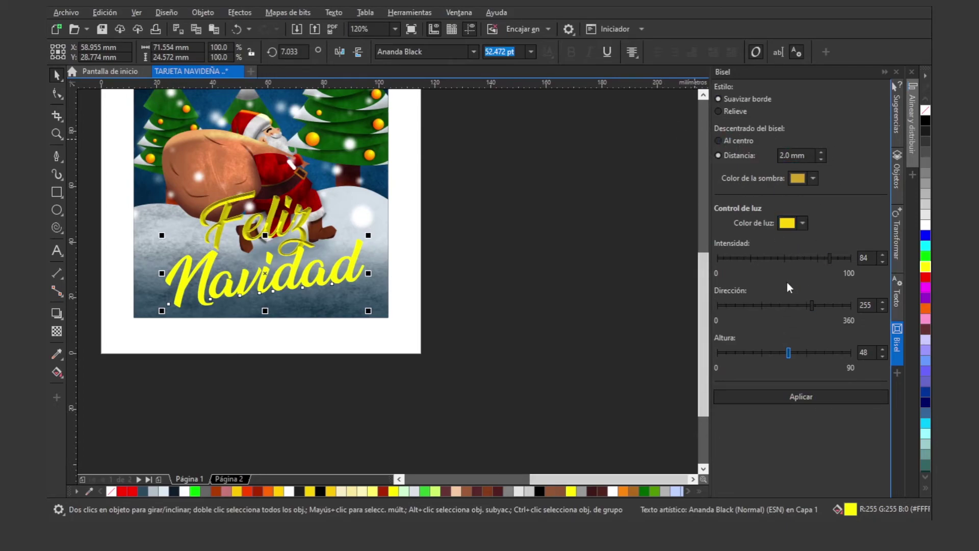
{"action": "left_click", "coordinate": [807, 397]}
{"action": "left_click", "coordinate": [499, 254]}
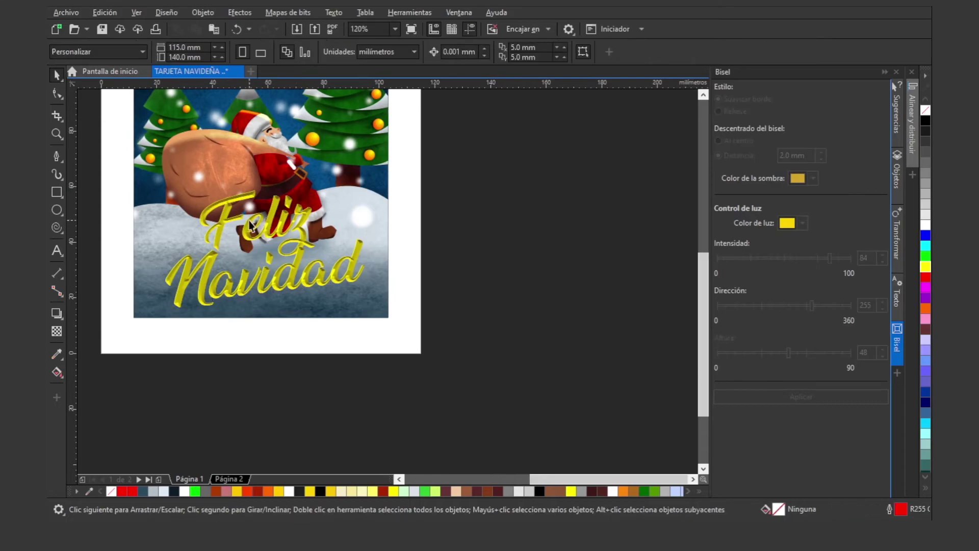
- Group all four objects of the bevelled greeting and collapse the Bevel settings
{"action": "left_click_drag", "start_coordinate": [465, 155], "coordinate": [104, 331]}
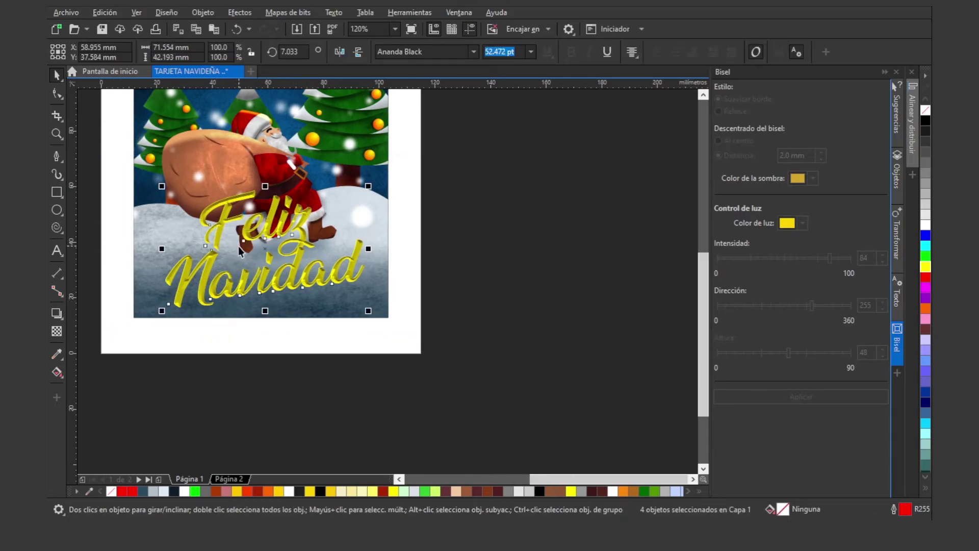
{"action": "key", "text": "ctrl+g"}
{"action": "key", "text": "z"}
{"action": "left_click_drag", "start_coordinate": [360, 338], "coordinate": [437, 371]}
{"action": "key", "text": "space"}
{"action": "left_click", "coordinate": [885, 72]}
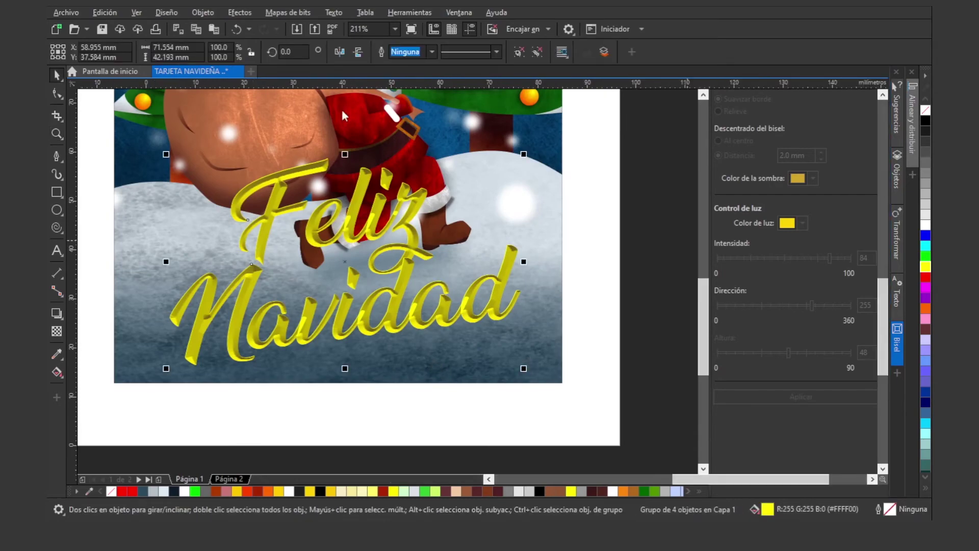
- Add a drop shadow falling diagonally below the greeting group and set its colour to dark blue #282854
{"action": "left_click", "coordinate": [57, 313]}
{"action": "left_click_drag", "start_coordinate": [434, 261], "coordinate": [515, 368]}
{"action": "left_click", "coordinate": [225, 51]}
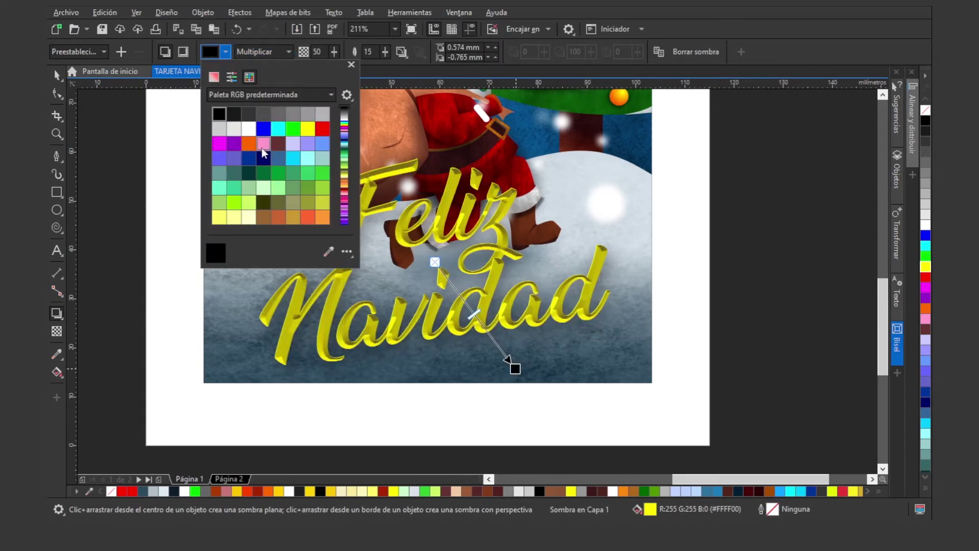
{"action": "left_click", "coordinate": [214, 77]}
{"action": "left_click_drag", "start_coordinate": [253, 154], "coordinate": [253, 164]}
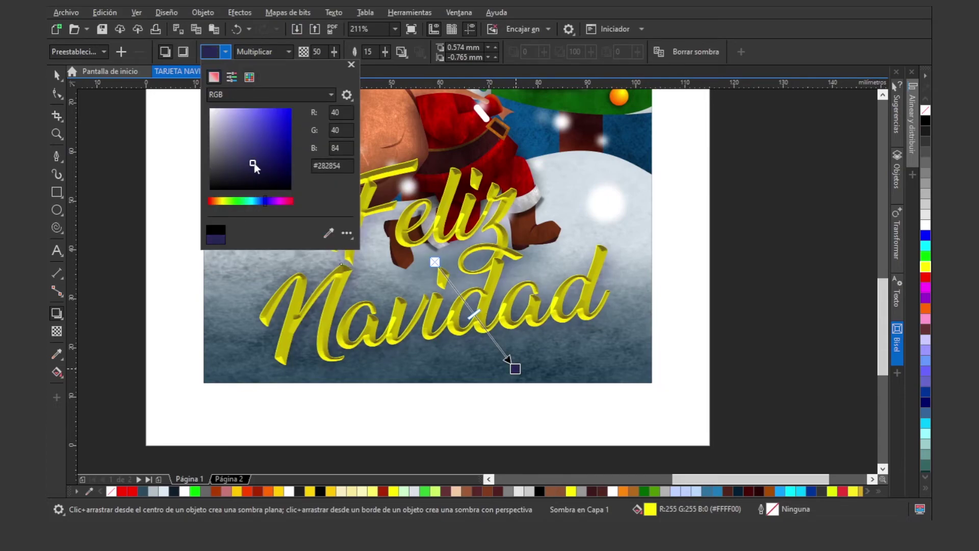
- Set the greeting shadow's opacity to 65 and its feathering to 8
{"action": "left_click", "coordinate": [320, 53]}
{"action": "left_click", "coordinate": [319, 53]}
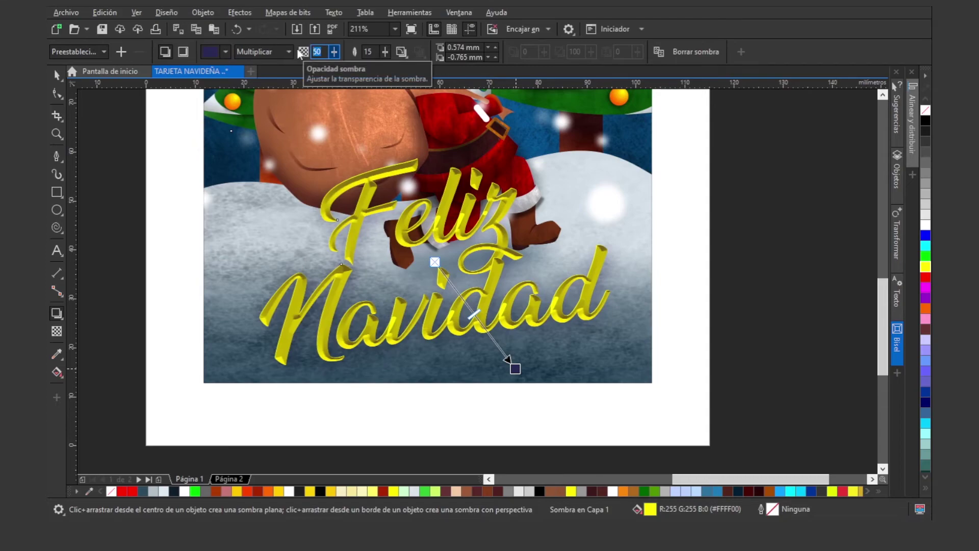
{"action": "key", "text": "Tab"}
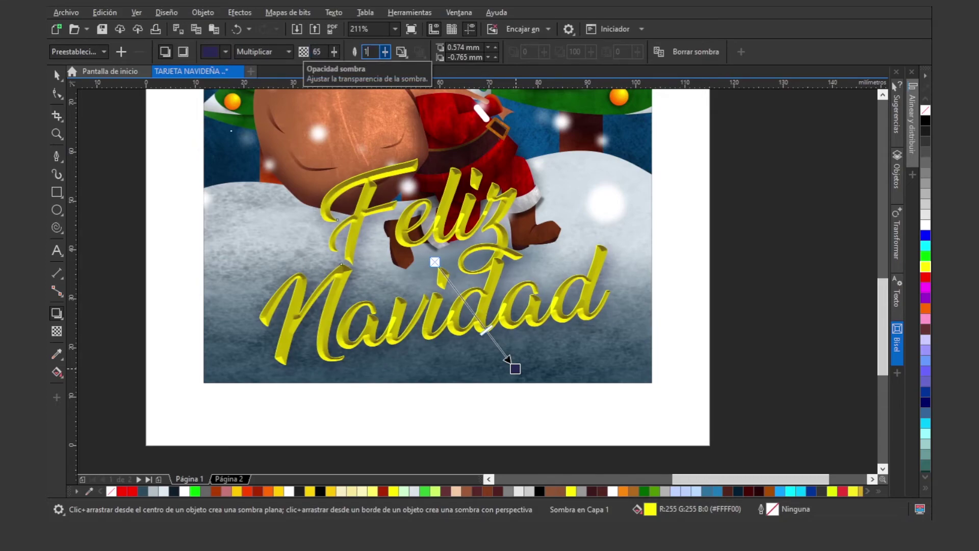
{"action": "key", "text": "Tab"}
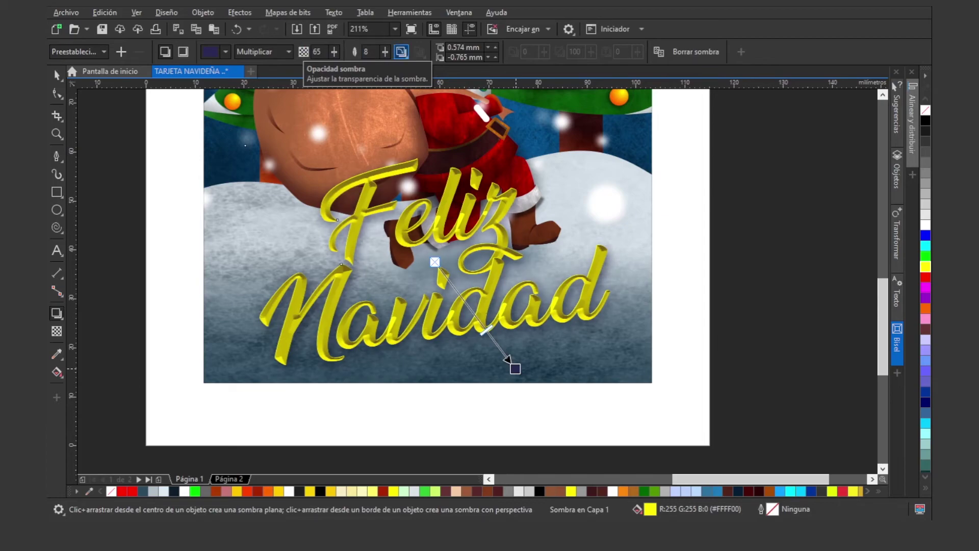
- Scale the shadowed greeting down to about 59 mm wide on the lower part of the card
{"action": "left_click", "coordinate": [56, 76]}
{"action": "key", "text": "z"}
{"action": "right_click", "coordinate": [348, 228]}
{"action": "right_click", "coordinate": [348, 228]}
{"action": "key", "text": "space"}
{"action": "left_click_drag", "start_coordinate": [630, 266], "coordinate": [617, 277]}
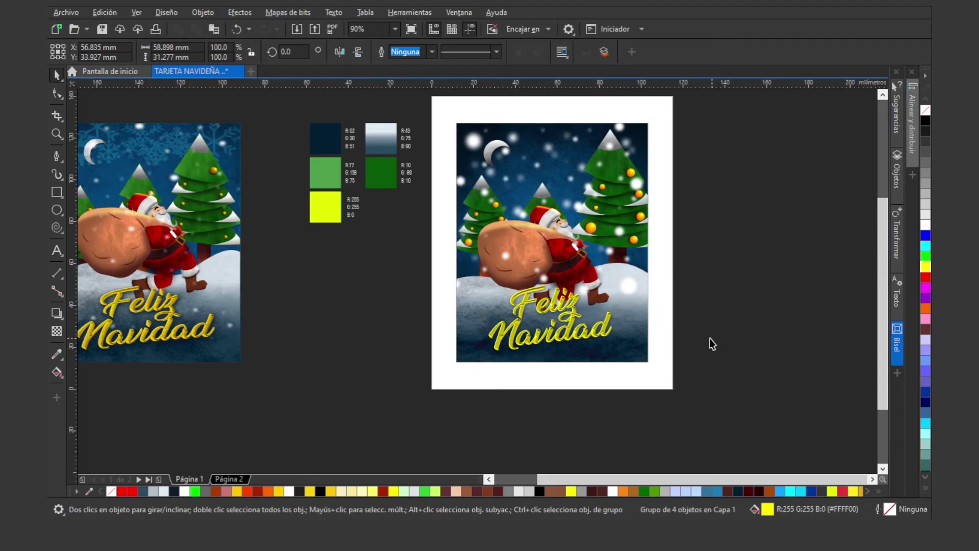
- Examine the snowflake pattern in the sky of the reference card up close
{"action": "key", "text": "space"}
{"action": "left_click_drag", "start_coordinate": [148, 140], "coordinate": [323, 240]}
{"action": "key", "text": "z"}
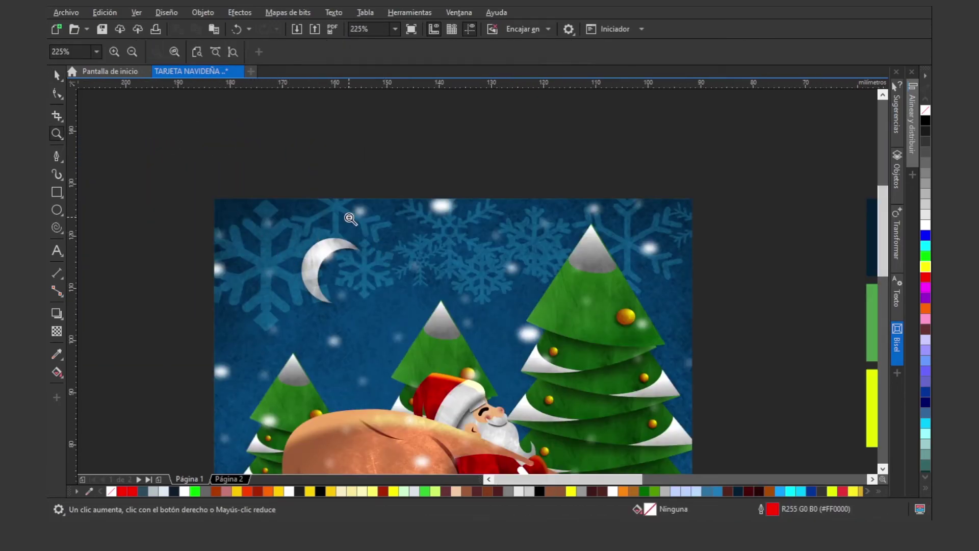
{"action": "right_click", "coordinate": [644, 252]}
{"action": "right_click", "coordinate": [643, 251]}
{"action": "key", "text": "space"}
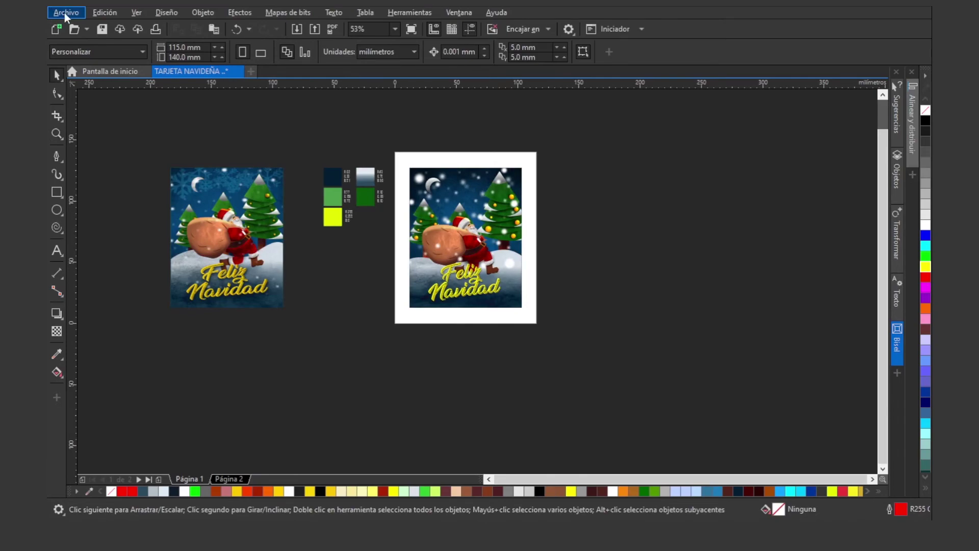
- Import the NIEVE CorelDRAW file with the snowflakes and place it about 145 mm wide beside the card
{"action": "left_click", "coordinate": [64, 13]}
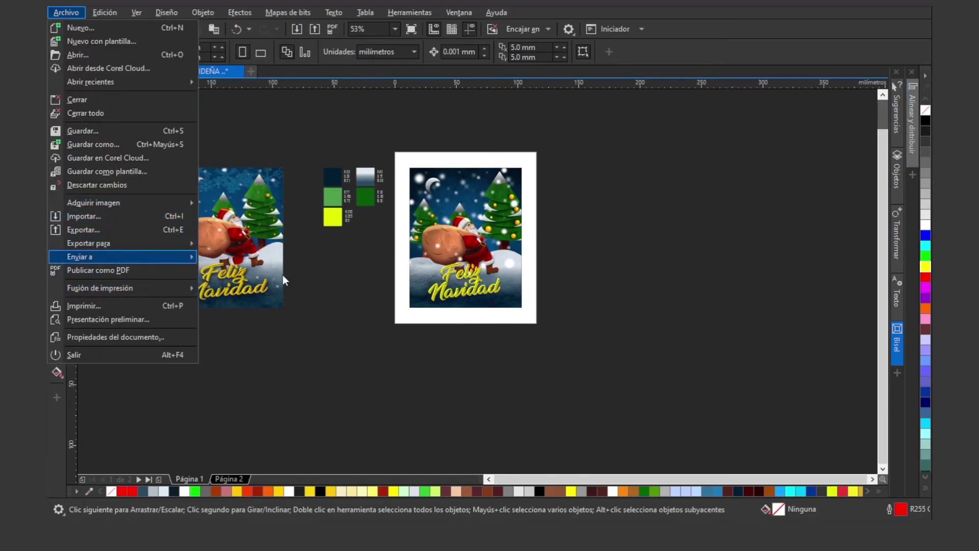
{"action": "left_click", "coordinate": [81, 216]}
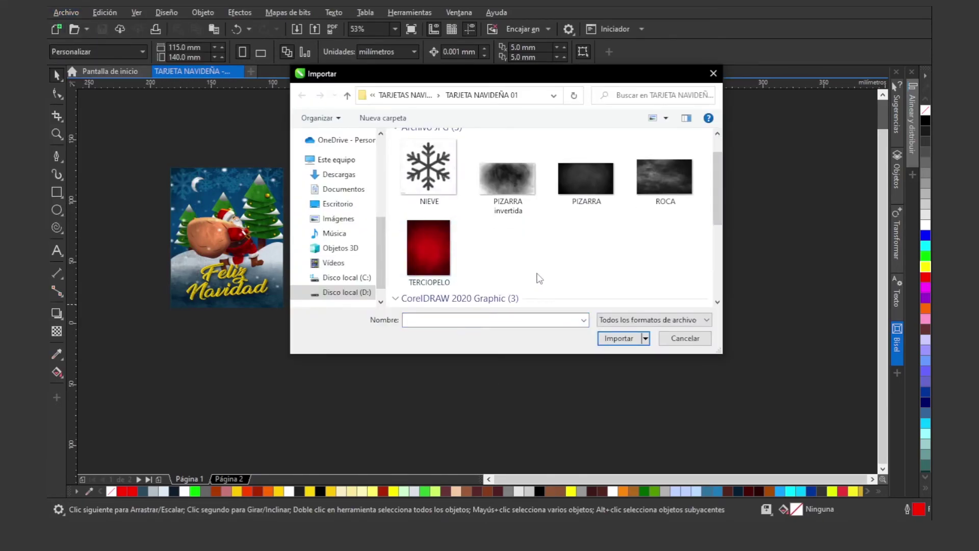
{"action": "scroll", "coordinate": [717, 210], "scroll_direction": "down", "scroll_amount": 2}
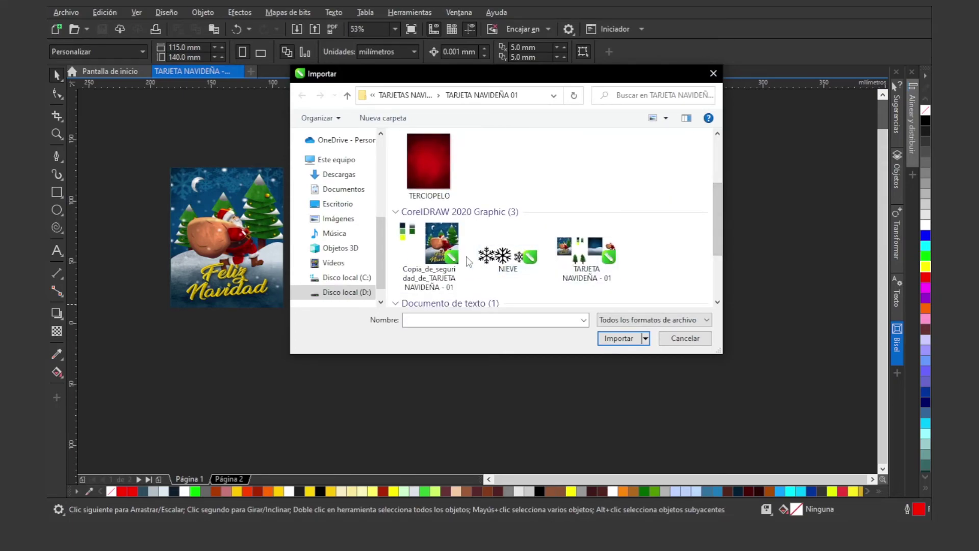
{"action": "left_click", "coordinate": [441, 244]}
{"action": "left_click", "coordinate": [618, 338]}
{"action": "key", "text": "Return"}
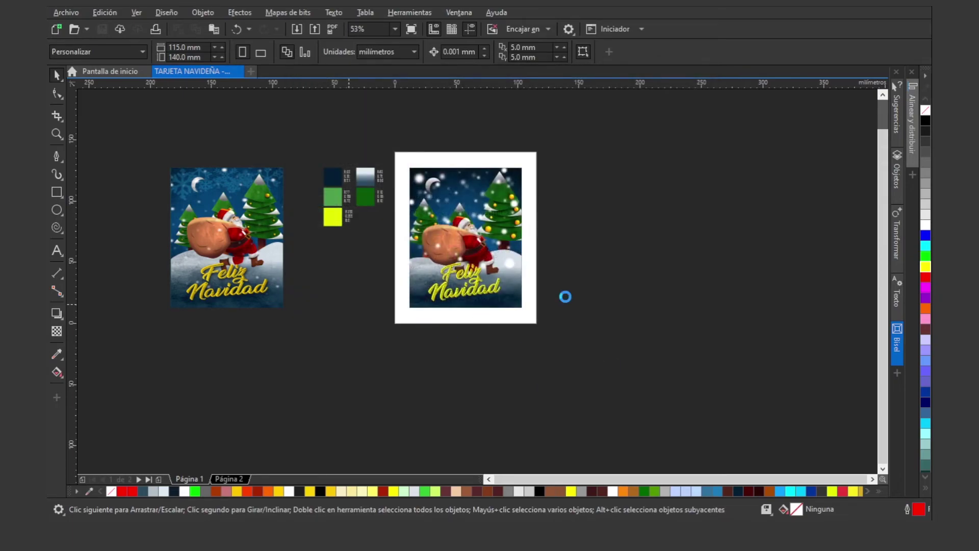
{"action": "left_click_drag", "start_coordinate": [551, 179], "coordinate": [735, 322]}
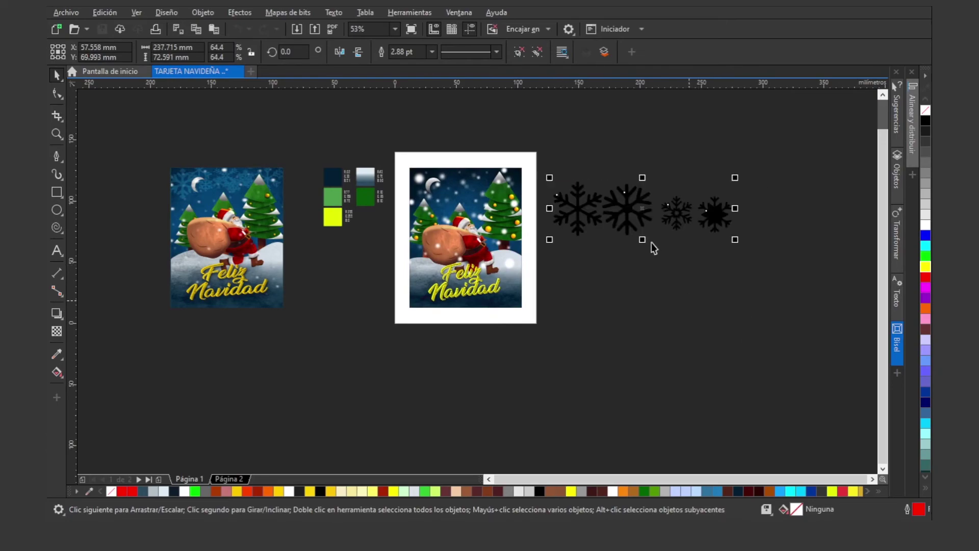
- Ungroup the imported snowflakes and clear the selection
{"action": "key", "text": "z"}
{"action": "left_click_drag", "start_coordinate": [540, 207], "coordinate": [826, 360]}
{"action": "key", "text": "space"}
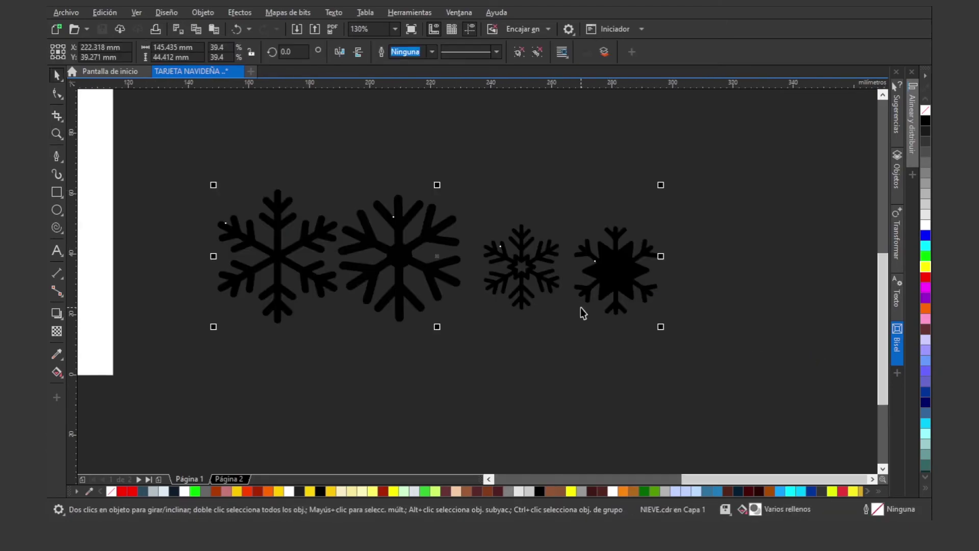
{"action": "key", "text": "ctrl+u"}
{"action": "key", "text": "Escape"}
- Shrink the second snowflake and place it just above and beside the large one
{"action": "left_click", "coordinate": [396, 249]}
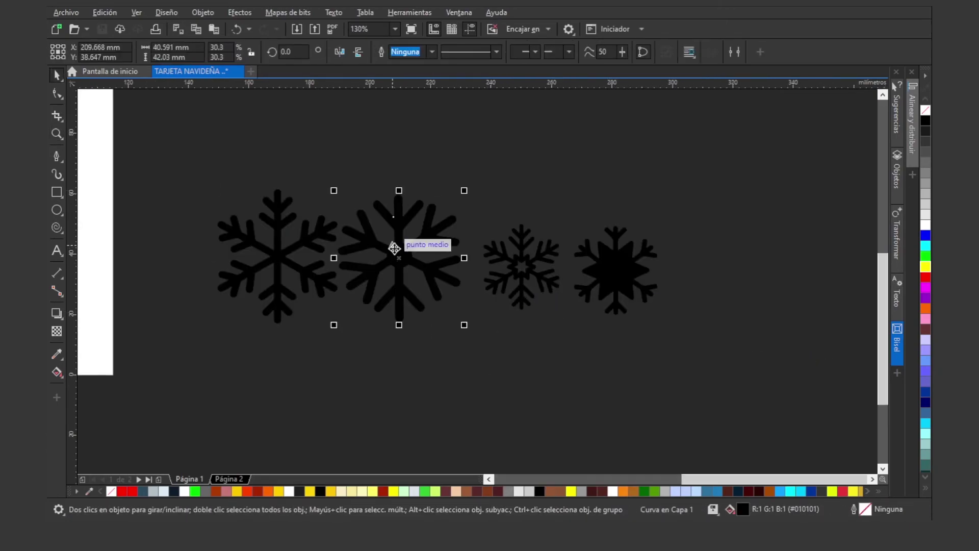
{"action": "left_click_drag", "start_coordinate": [463, 324], "coordinate": [420, 279]}
{"action": "left_click_drag", "start_coordinate": [384, 241], "coordinate": [392, 216]}
{"action": "left_click_drag", "start_coordinate": [424, 256], "coordinate": [401, 225]}
- Duplicate the smaller snowflakes and arrange the copies close together next to the large one
{"action": "left_click_drag", "start_coordinate": [520, 277], "coordinate": [401, 295]}
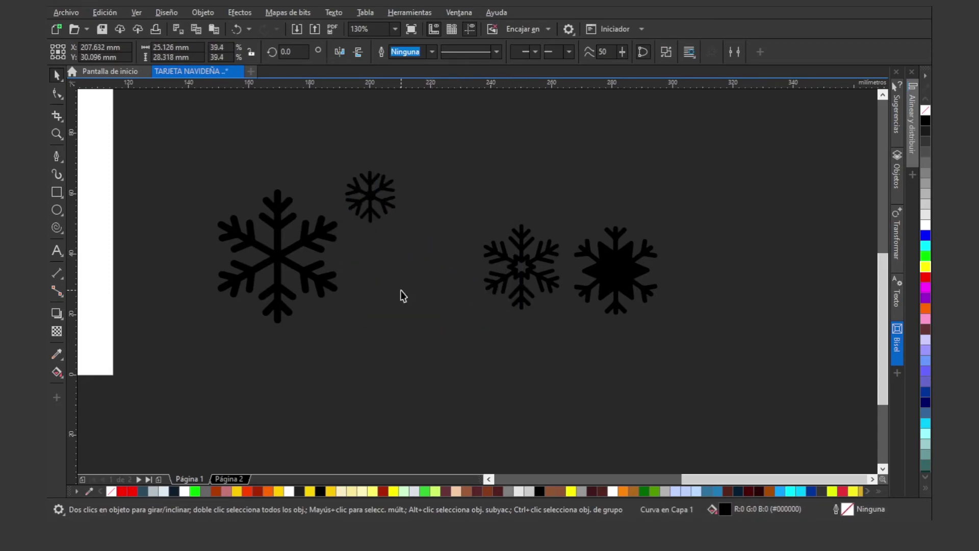
{"action": "right_click", "coordinate": [402, 294]}
{"action": "left_click", "coordinate": [654, 278]}
{"action": "left_click_drag", "start_coordinate": [623, 275], "coordinate": [506, 355]}
{"action": "left_click_drag", "start_coordinate": [544, 399], "coordinate": [386, 248]}
{"action": "left_click_drag", "start_coordinate": [373, 196], "coordinate": [416, 260]}
{"action": "left_click", "coordinate": [407, 274]}
{"action": "left_click_drag", "start_coordinate": [495, 270], "coordinate": [433, 257]}
{"action": "left_click_drag", "start_coordinate": [363, 233], "coordinate": [533, 315]}
- Add copies of the large snowflake, one reduced mid-row and one at the far end, with small snowflakes between
{"action": "left_click_drag", "start_coordinate": [278, 256], "coordinate": [533, 240]}
{"action": "left_click_drag", "start_coordinate": [429, 206], "coordinate": [688, 306]}
{"action": "left_click_drag", "start_coordinate": [471, 255], "coordinate": [610, 306]}
{"action": "left_click_drag", "start_coordinate": [712, 230], "coordinate": [622, 256]}
{"action": "left_click_drag", "start_coordinate": [285, 254], "coordinate": [707, 236]}
{"action": "scroll", "coordinate": [824, 288], "scroll_direction": "down", "scroll_amount": 2}
{"action": "left_click_drag", "start_coordinate": [570, 234], "coordinate": [658, 326]}
{"action": "left_click_drag", "start_coordinate": [610, 275], "coordinate": [618, 275]}
- Group all eleven snowflakes, fill them with cyan and move the group up beside the card
{"action": "left_click_drag", "start_coordinate": [571, 205], "coordinate": [819, 358]}
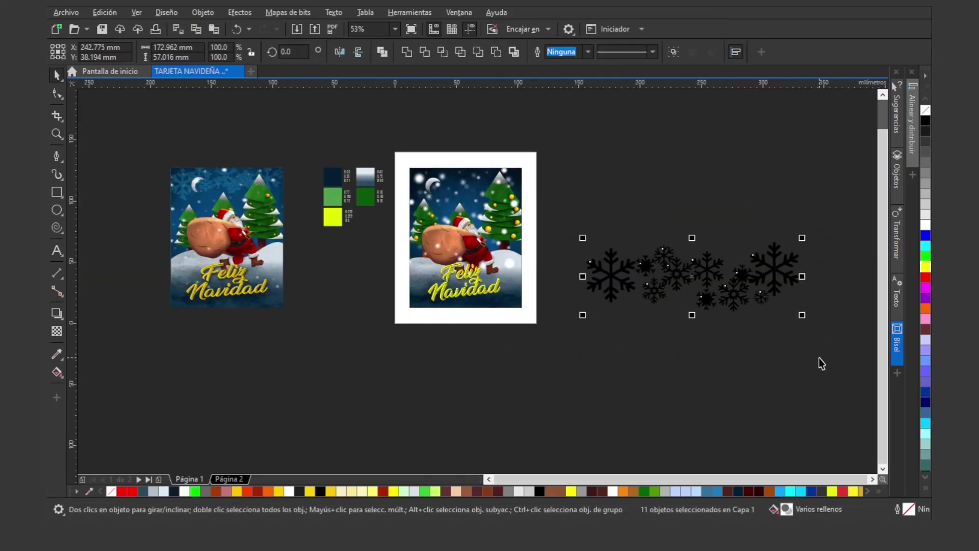
{"action": "key", "text": "ctrl+g"}
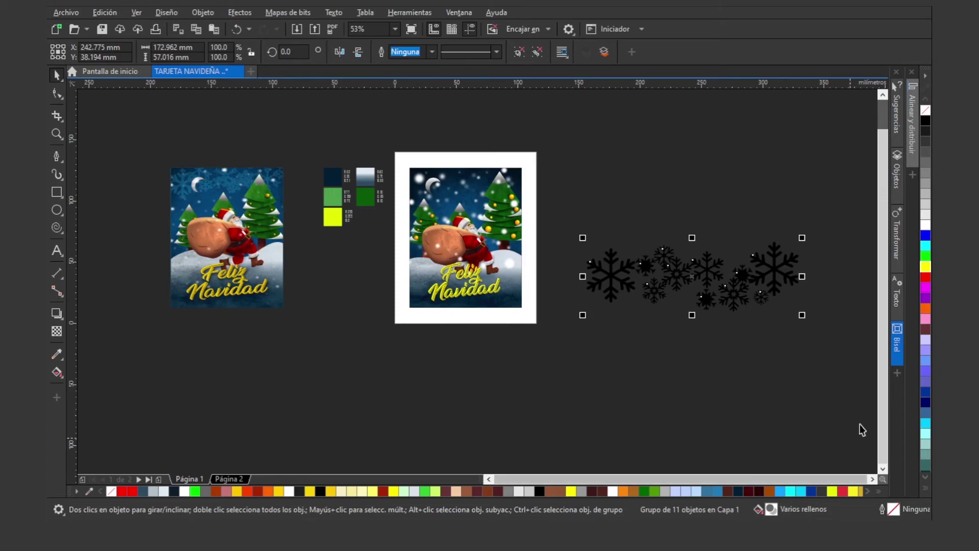
{"action": "left_click", "coordinate": [925, 248]}
{"action": "left_click_drag", "start_coordinate": [763, 277], "coordinate": [760, 212]}
- Convert the snowflake group to a 500 ppp RGB bitmap with smoothing and a transparent background
{"action": "left_click", "coordinate": [288, 13]}
{"action": "left_click", "coordinate": [296, 29]}
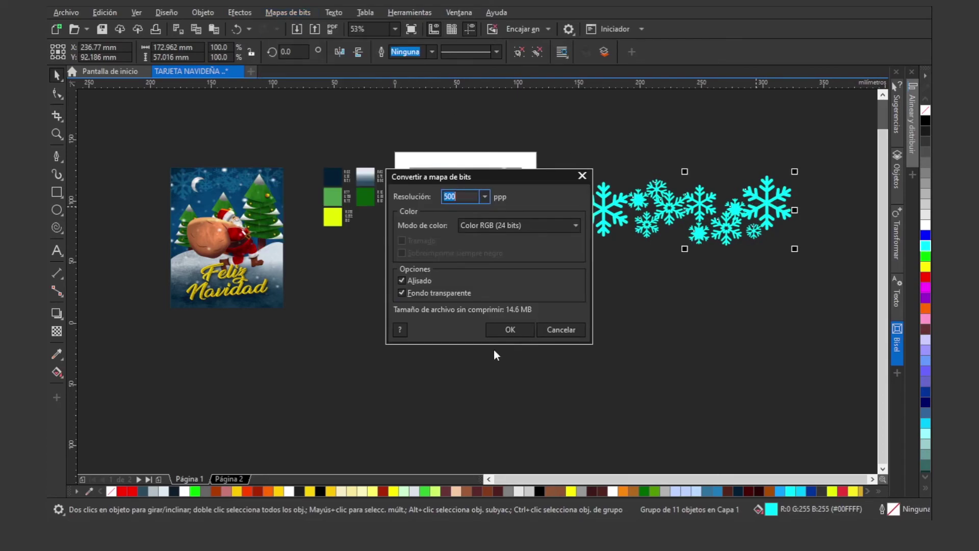
{"action": "left_click", "coordinate": [510, 330]}
- Apply a uniform transparency of 0 to the snowflake bitmap with the Superposición merge mode
{"action": "left_click", "coordinate": [57, 331]}
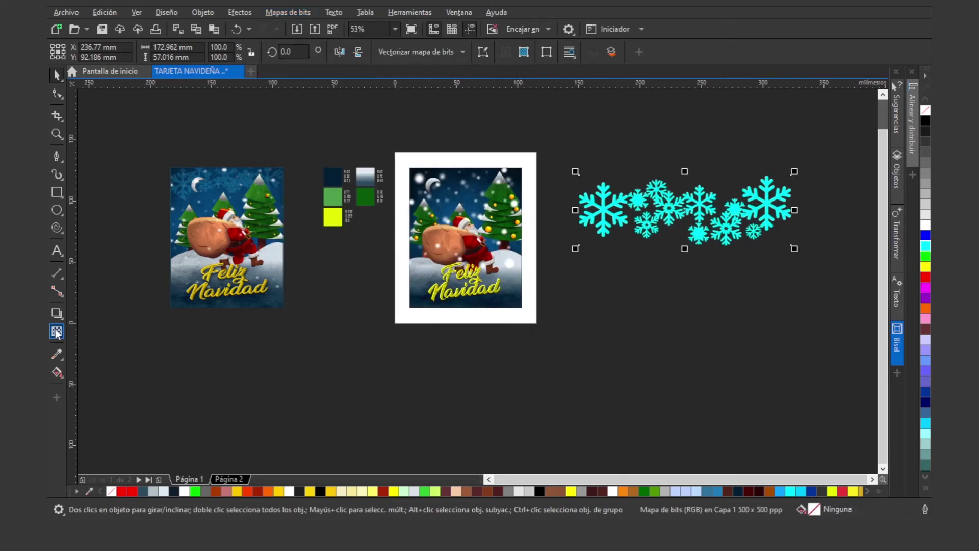
{"action": "left_click", "coordinate": [76, 51]}
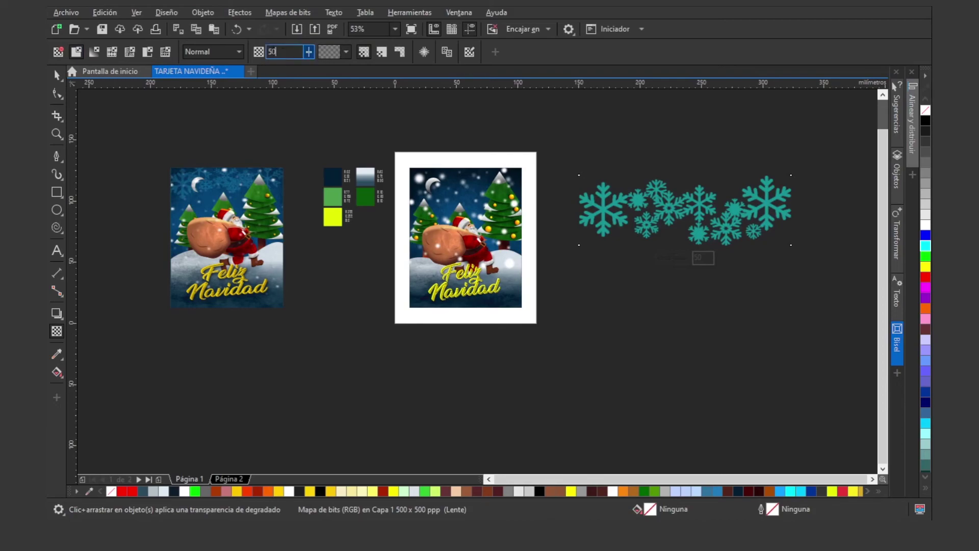
{"action": "type", "text": "0"}
{"action": "key", "text": "Return"}
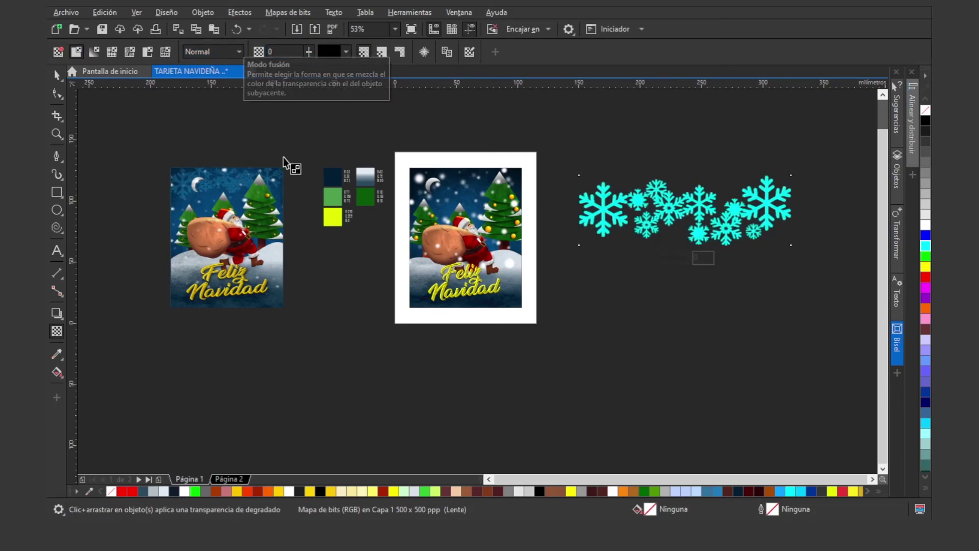
{"action": "left_click", "coordinate": [207, 55]}
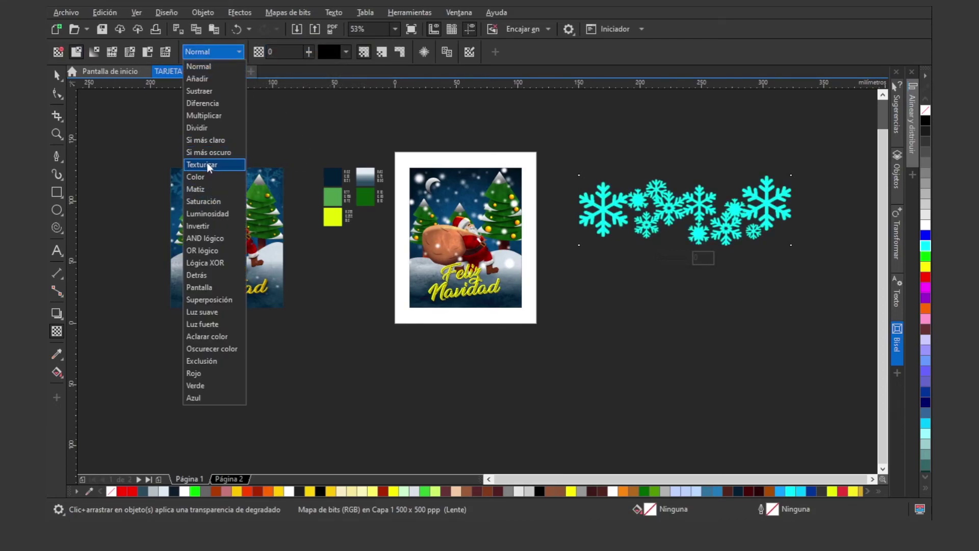
{"action": "left_click", "coordinate": [208, 299]}
- Place the snowflake bitmap over the card's sky and scale it down to about 109 mm wide
{"action": "key", "text": "space"}
{"action": "left_click_drag", "start_coordinate": [671, 214], "coordinate": [470, 195]}
{"action": "key", "text": "z"}
{"action": "left_click_drag", "start_coordinate": [352, 140], "coordinate": [659, 247]}
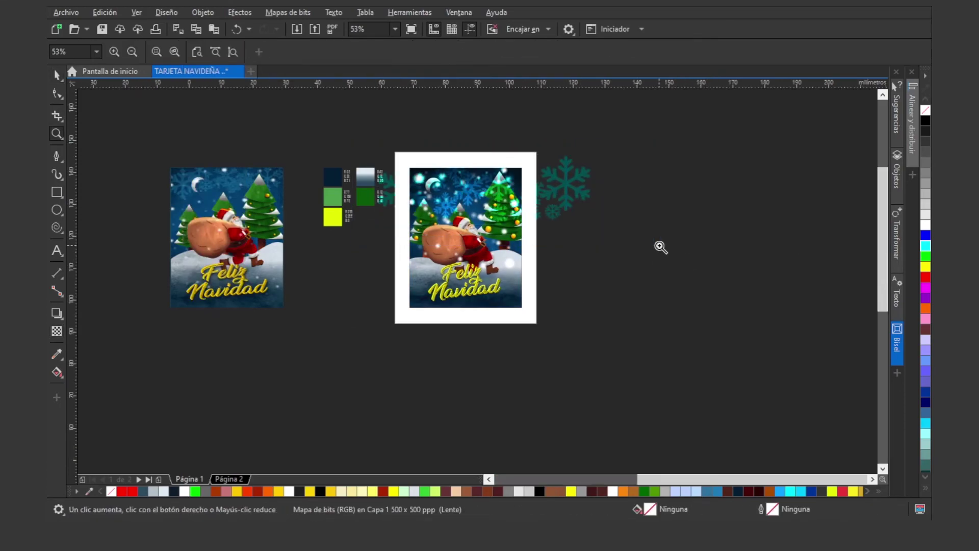
{"action": "key", "text": "space"}
{"action": "left_click_drag", "start_coordinate": [709, 183], "coordinate": [594, 192]}
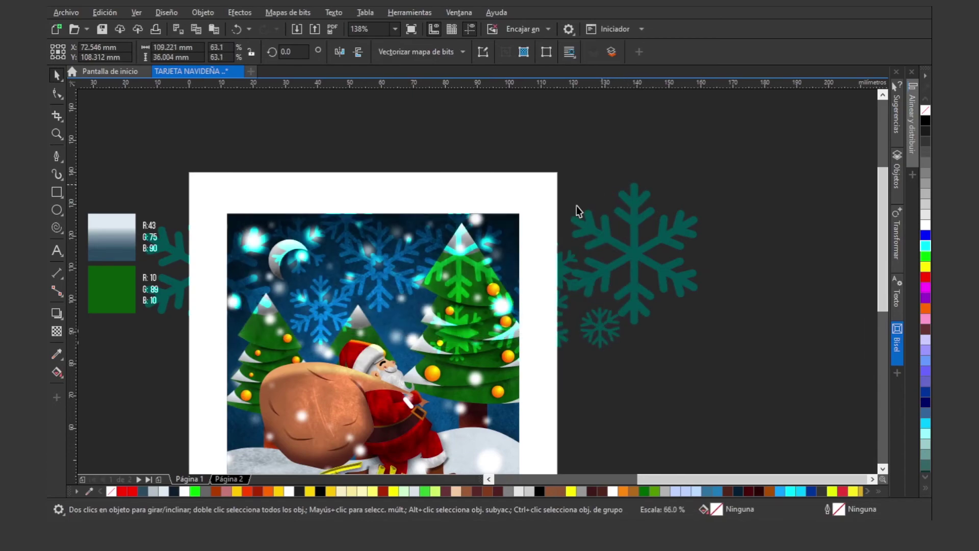
{"action": "left_click_drag", "start_coordinate": [438, 267], "coordinate": [397, 247]}
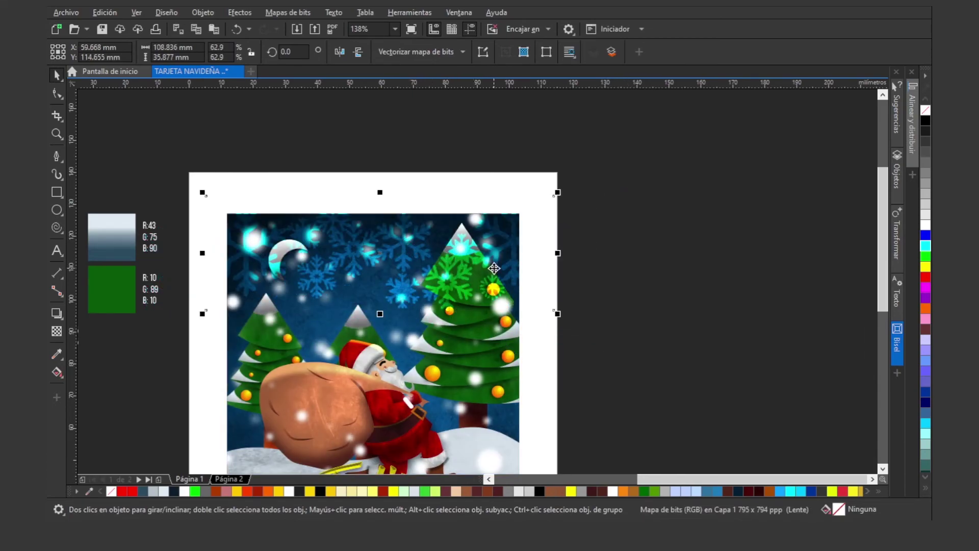
- Cut the snowflake bitmap and paste it inside the card's PowerClip contents
{"action": "key", "text": "ctrl+x"}
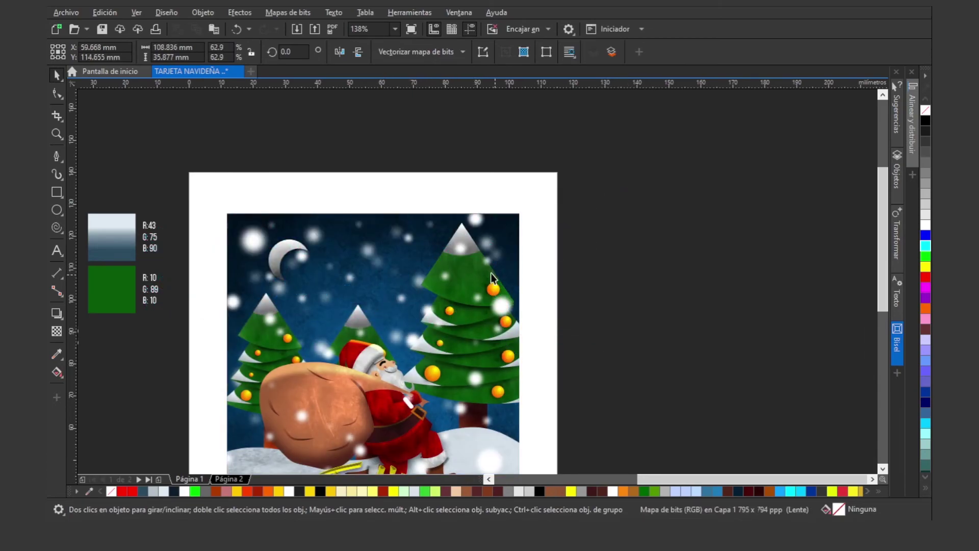
{"action": "left_click", "coordinate": [435, 252]}
{"action": "left_click", "coordinate": [419, 246], "text": "ctrl"}
{"action": "key", "text": "ctrl+v"}
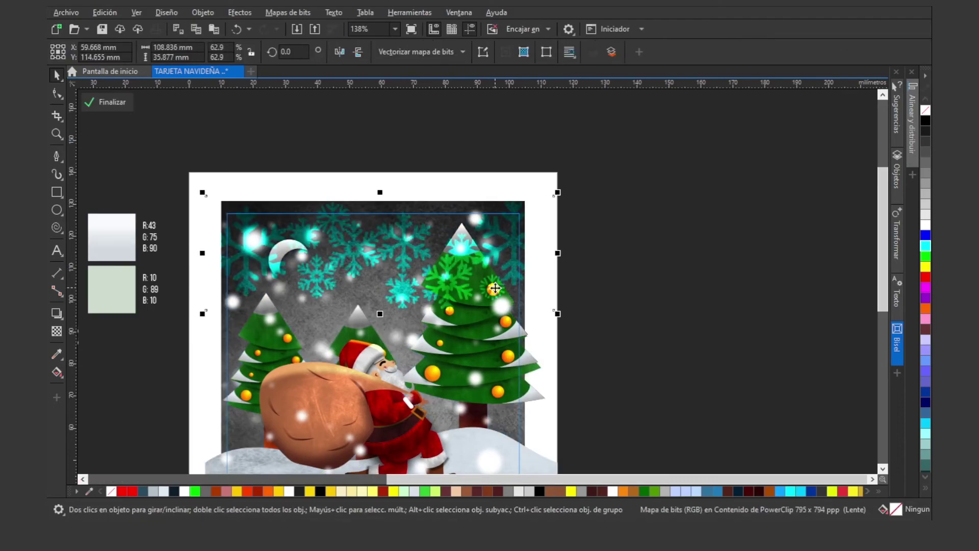
- Send the snowflake bitmap to the back of the layer and select the grayscale background texture
{"action": "right_click", "coordinate": [517, 244]}
{"action": "mouse_move", "coordinate": [581, 288]}
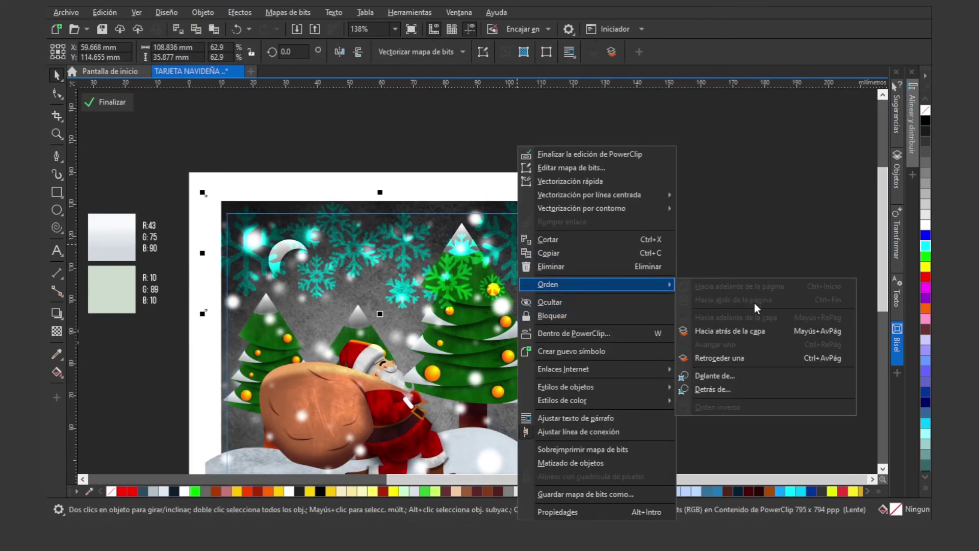
{"action": "left_click", "coordinate": [740, 331]}
{"action": "left_click", "coordinate": [653, 271]}
{"action": "left_click", "coordinate": [509, 206]}
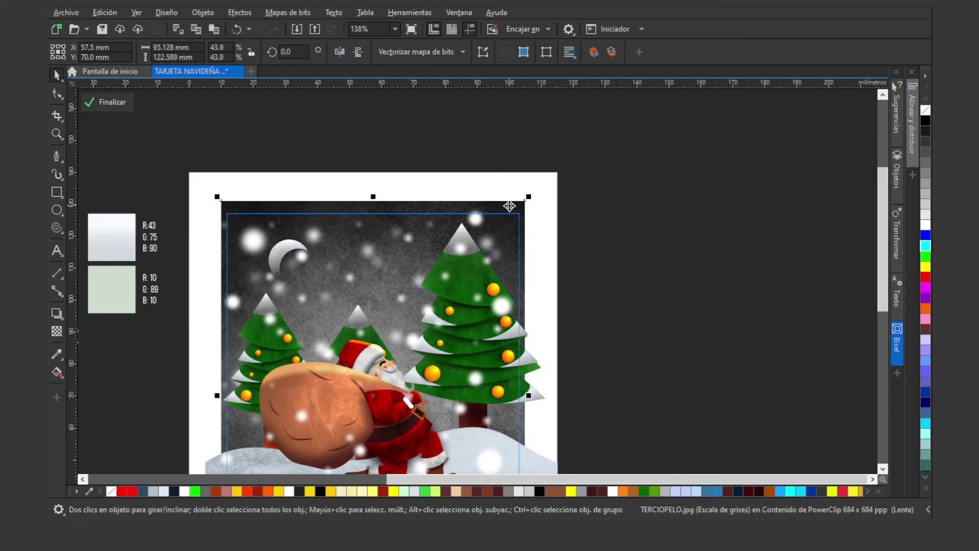
- Send the grayscale background texture behind the snowflake bitmap and finish editing the card's PowerClip contents
{"action": "right_click", "coordinate": [510, 206]}
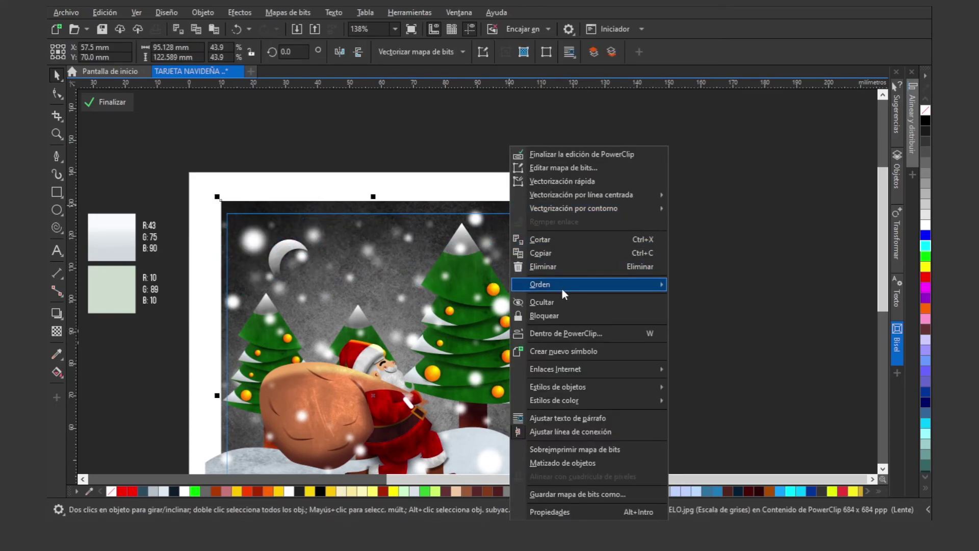
{"action": "mouse_move", "coordinate": [561, 288]}
{"action": "left_click", "coordinate": [726, 345]}
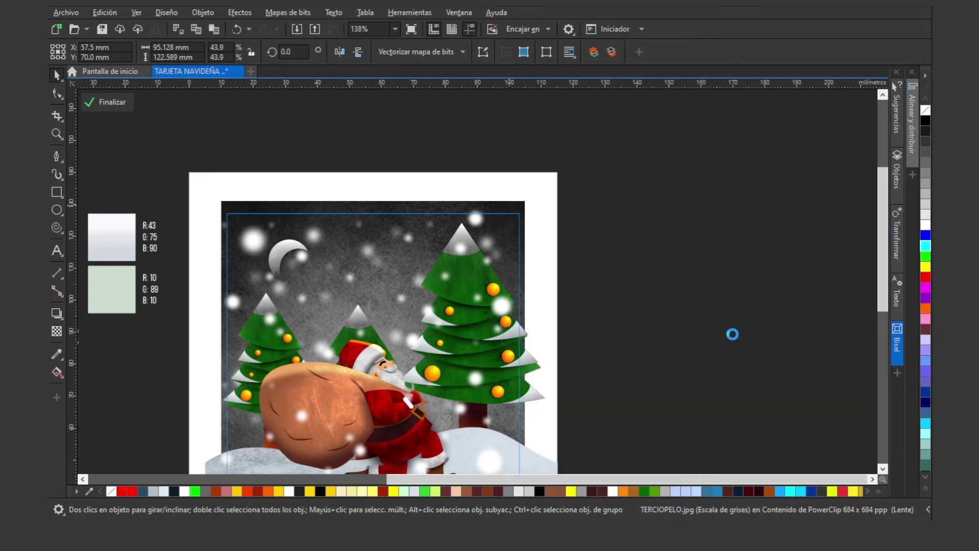
{"action": "left_click", "coordinate": [687, 253]}
- Examine the complete card composition on the page and in a full-screen preview
{"action": "key", "text": "z"}
{"action": "right_click", "coordinate": [614, 274]}
{"action": "key", "text": "space"}
{"action": "key", "text": "z"}
{"action": "left_click_drag", "start_coordinate": [388, 143], "coordinate": [561, 336]}
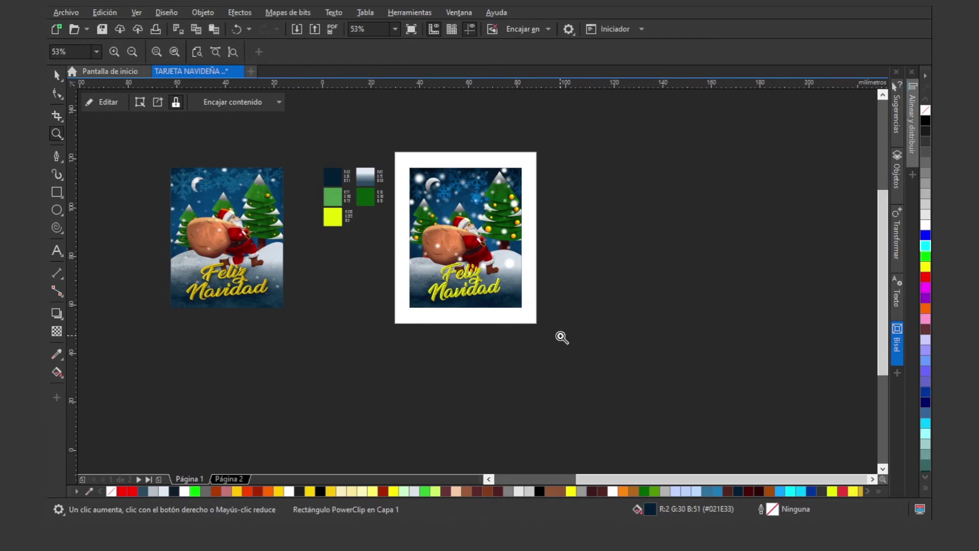
{"action": "key", "text": "space"}
{"action": "key", "text": "z"}
{"action": "left_click_drag", "start_coordinate": [343, 131], "coordinate": [583, 430]}
{"action": "key", "text": "space"}
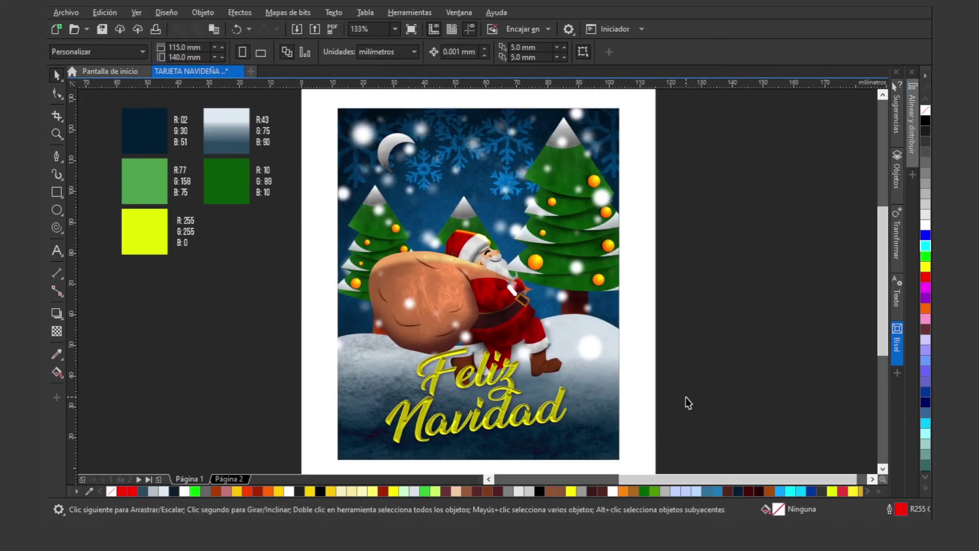
{"action": "key", "text": "F9"}
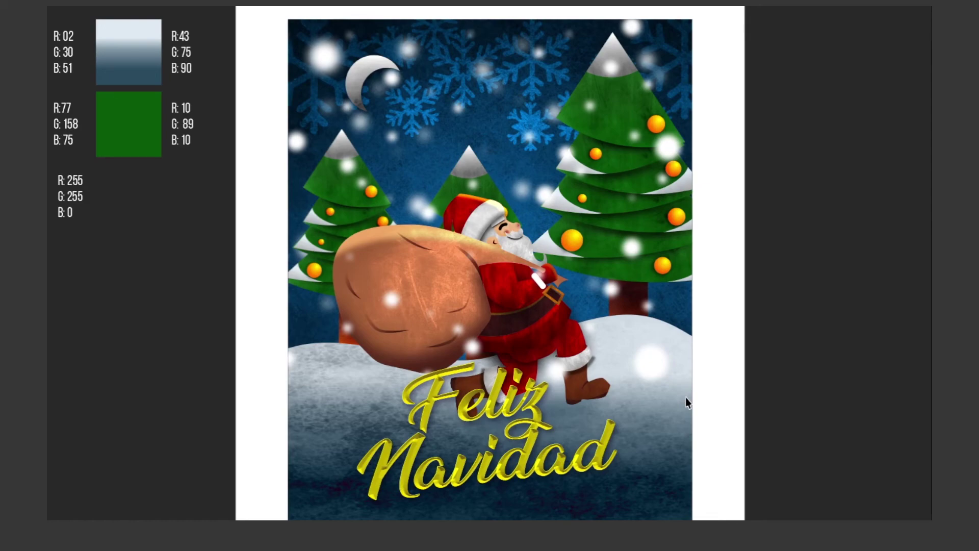
{"action": "key", "text": "Escape"}
{"action": "key", "text": "F3"}
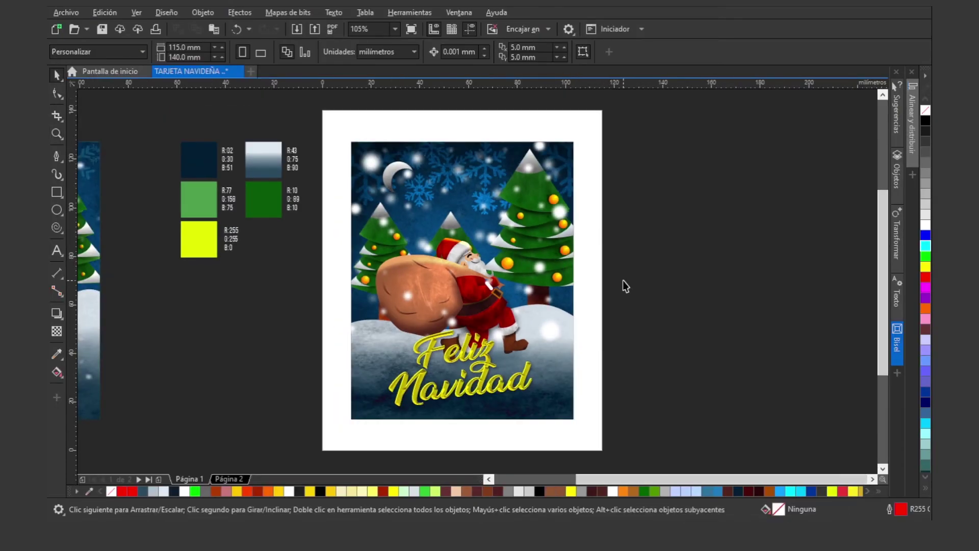
{"action": "left_click_drag", "start_coordinate": [630, 125], "coordinate": [339, 435]}
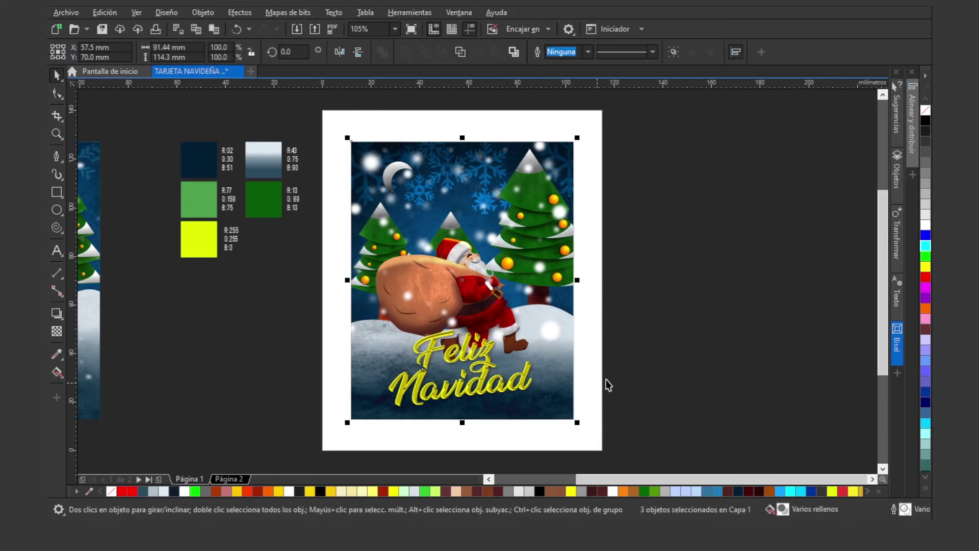
{"action": "left_click", "coordinate": [627, 367]}
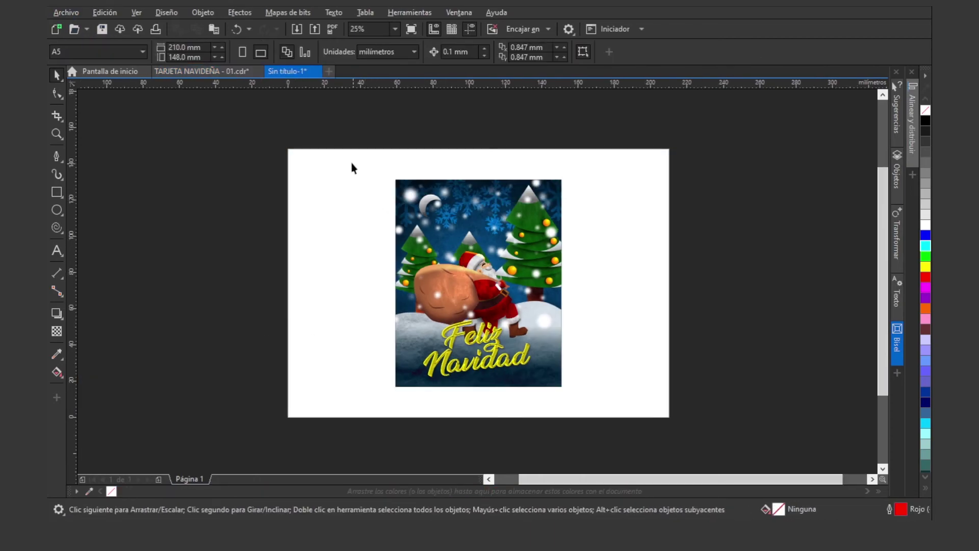
- Select the card copy in the new A5 document and set Find and Replace to replace objects by colour model or palette
{"action": "left_click_drag", "start_coordinate": [350, 148], "coordinate": [625, 426]}
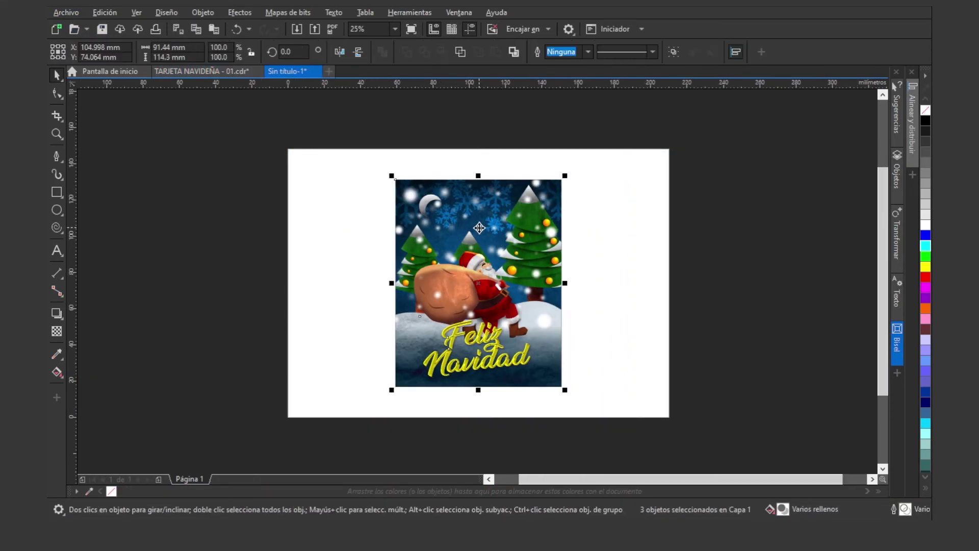
{"action": "left_click", "coordinate": [100, 17]}
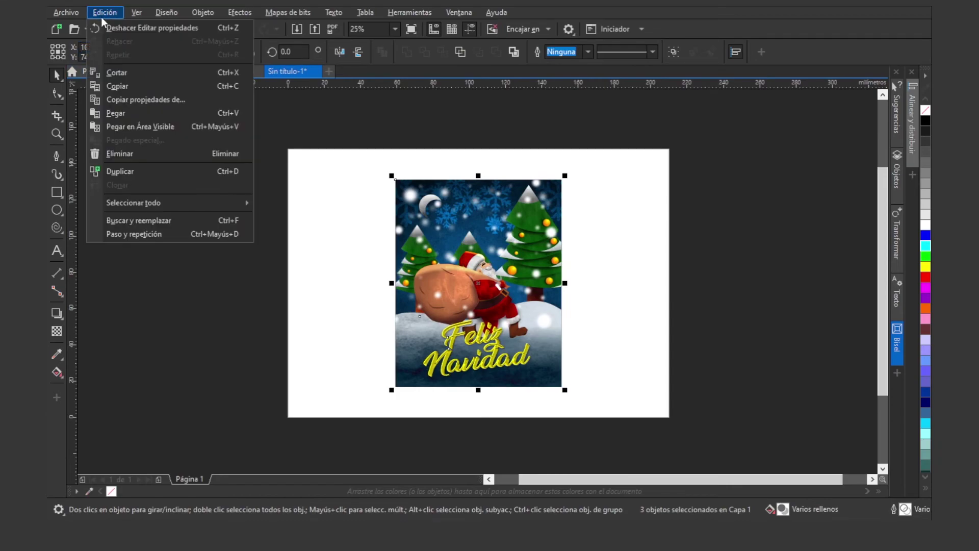
{"action": "left_click", "coordinate": [136, 221]}
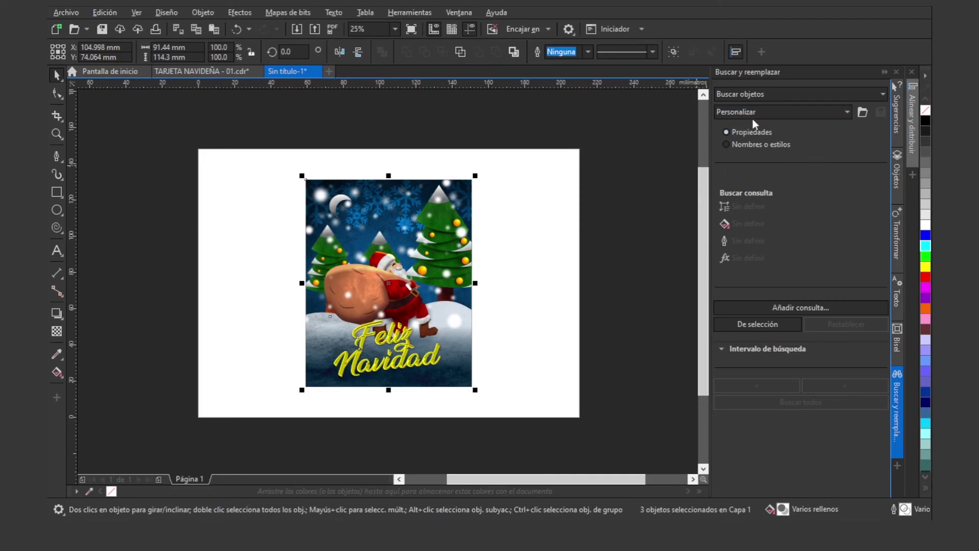
{"action": "left_click", "coordinate": [763, 96]}
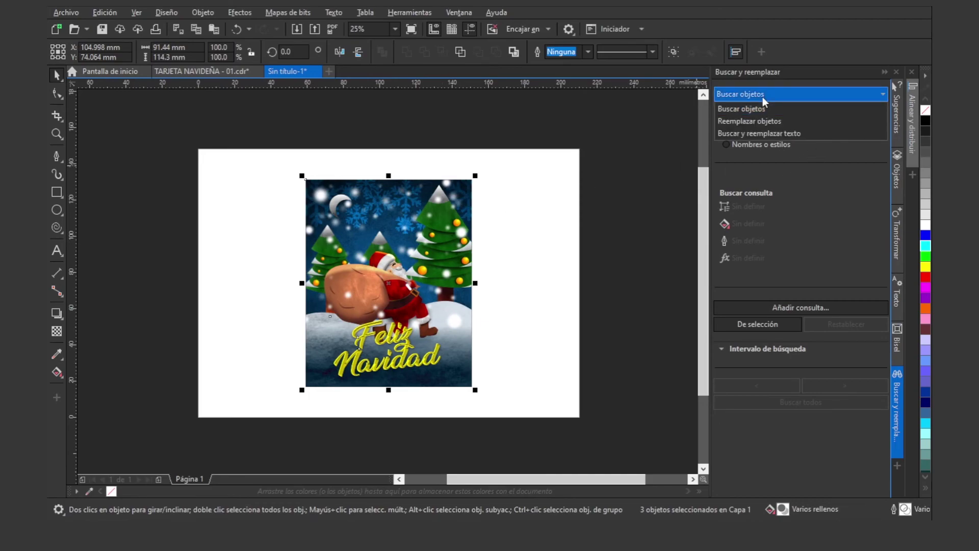
{"action": "left_click", "coordinate": [754, 122]}
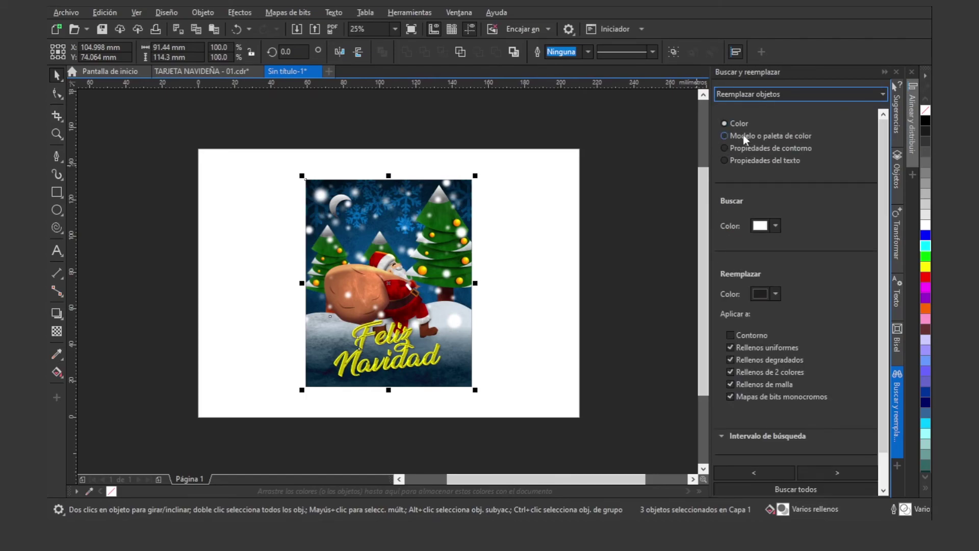
{"action": "left_click", "coordinate": [743, 135]}
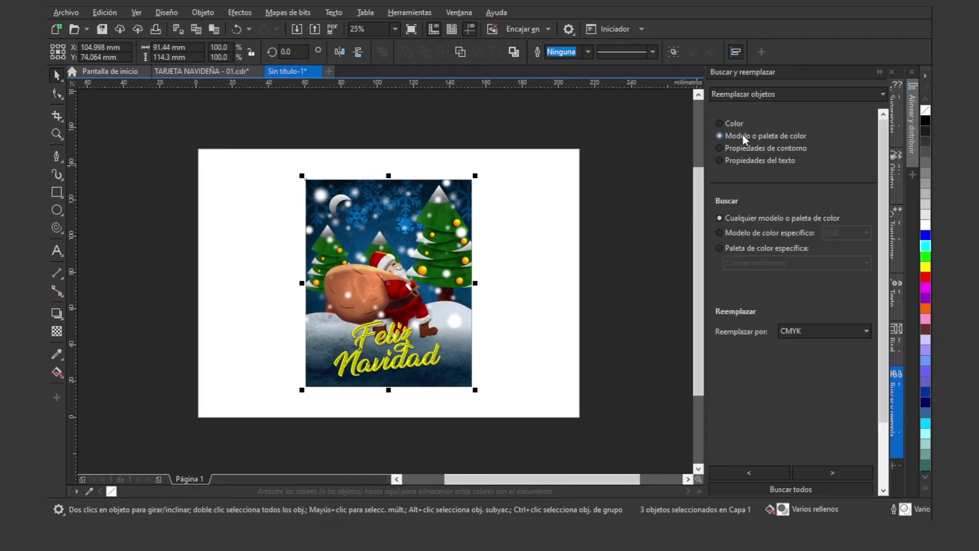
- Replace the RGB colour model with CMYK, applied to outlines, uniform, gradient, two-colour and mesh fills, and monochrome bitmaps
{"action": "left_click", "coordinate": [742, 234]}
{"action": "left_click", "coordinate": [846, 235]}
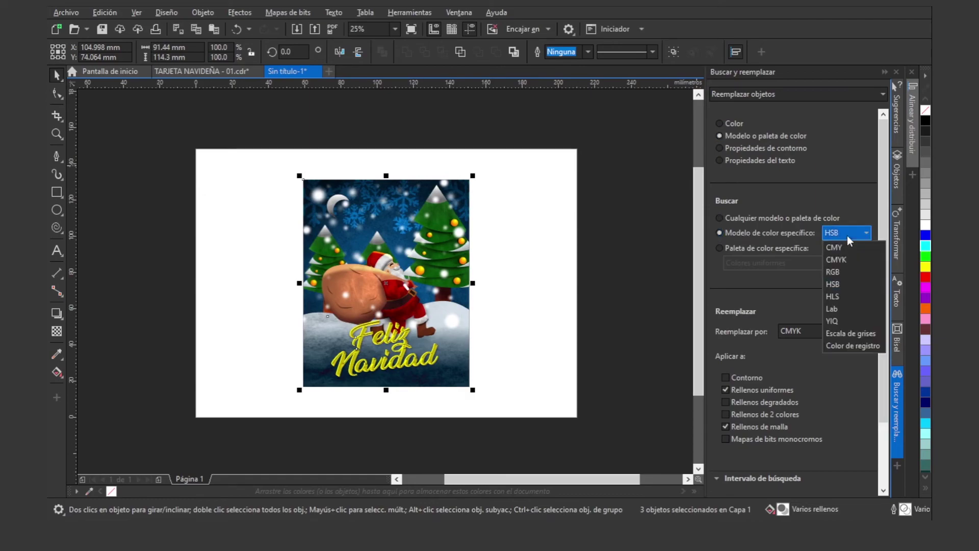
{"action": "left_click", "coordinate": [839, 271]}
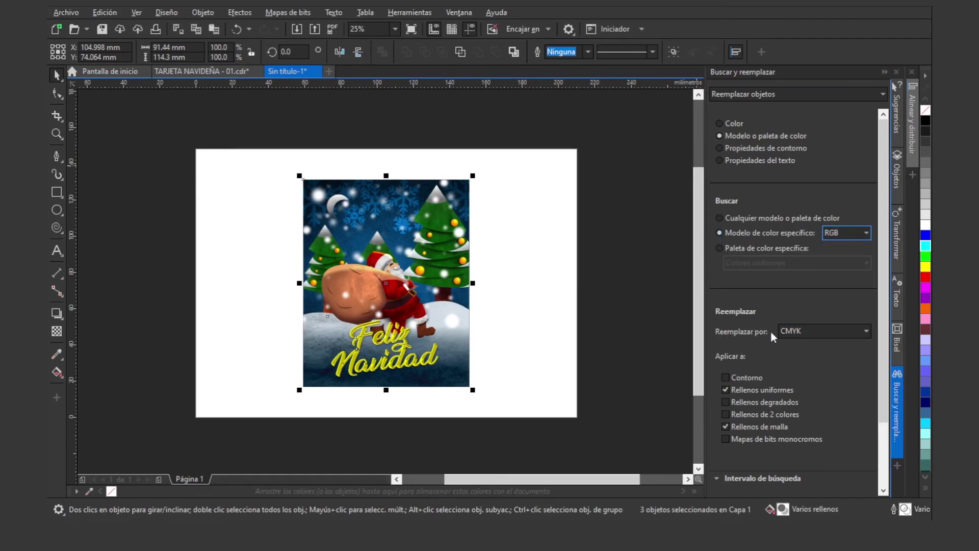
{"action": "left_click", "coordinate": [724, 377]}
{"action": "left_click", "coordinate": [724, 401]}
{"action": "left_click_drag", "start_coordinate": [883, 258], "coordinate": [888, 374]}
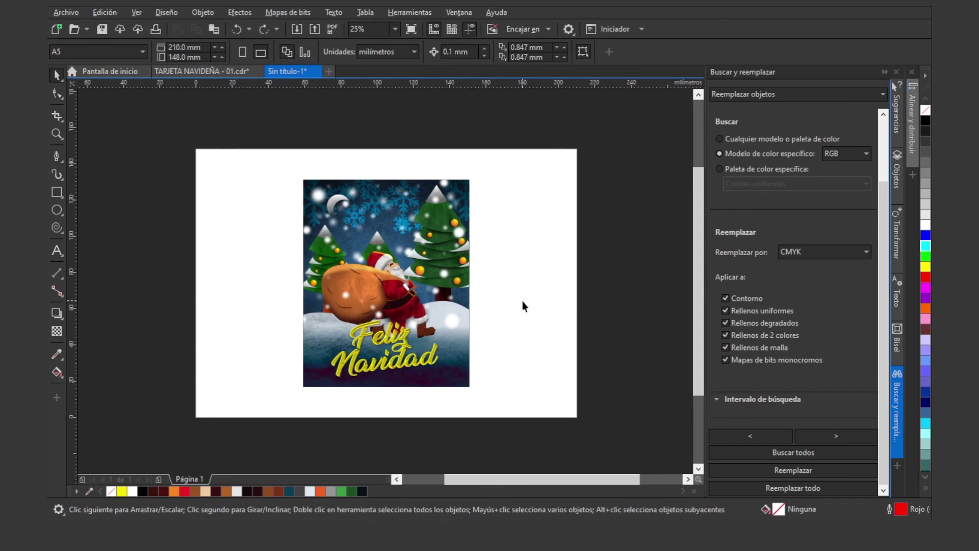
- Examine the converted card and compare the labelled RGB and CMYK versions side by side
{"action": "left_click_drag", "start_coordinate": [528, 147], "coordinate": [265, 430]}
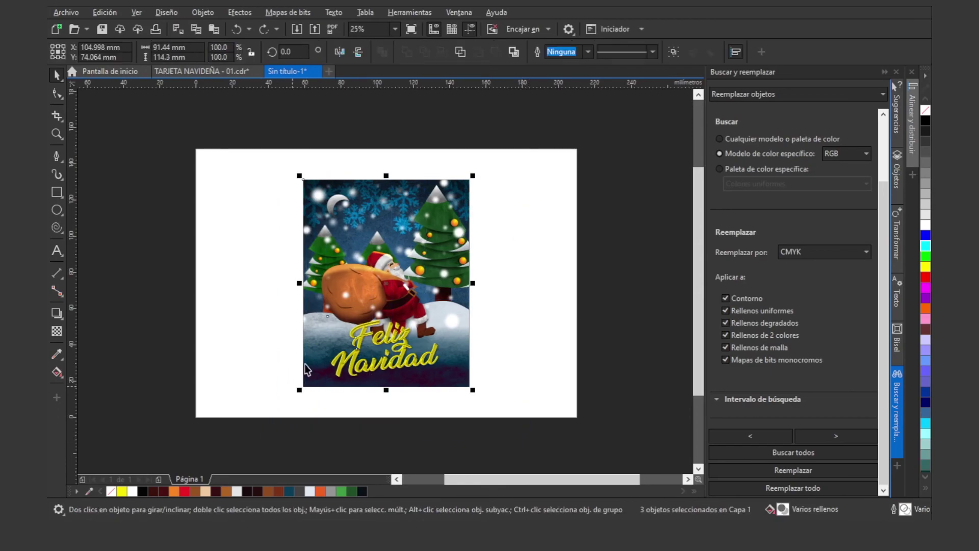
{"action": "left_click", "coordinate": [516, 296]}
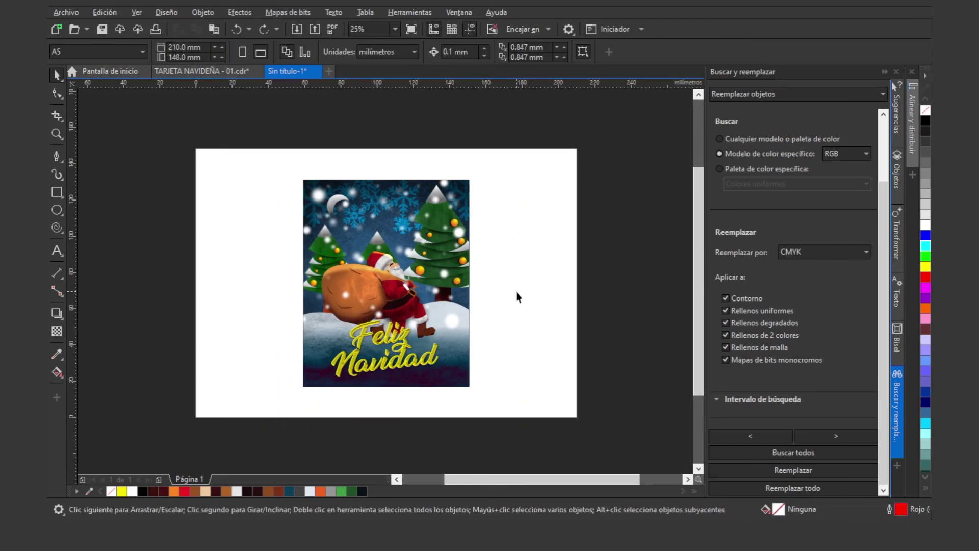
{"action": "left_click_drag", "start_coordinate": [275, 148], "coordinate": [504, 417]}
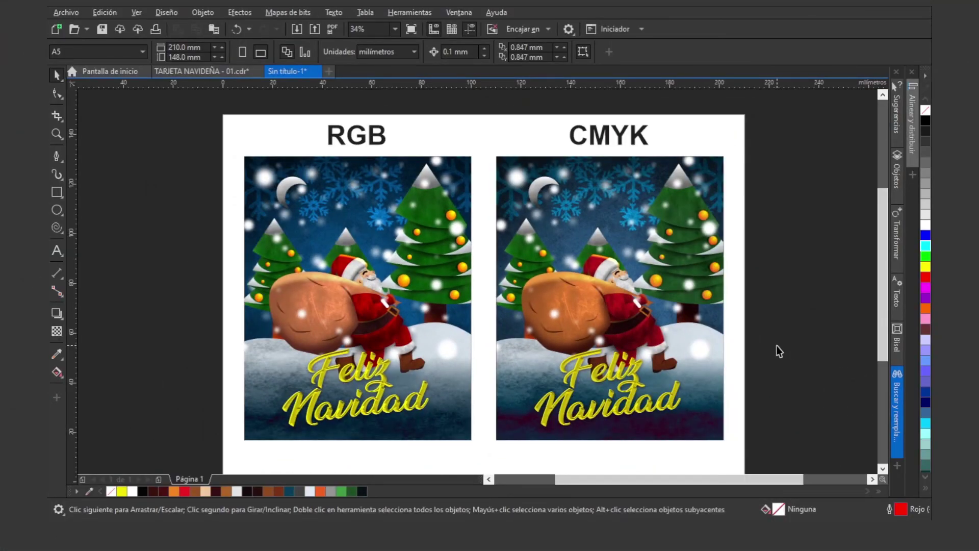
{"action": "key", "text": "z"}
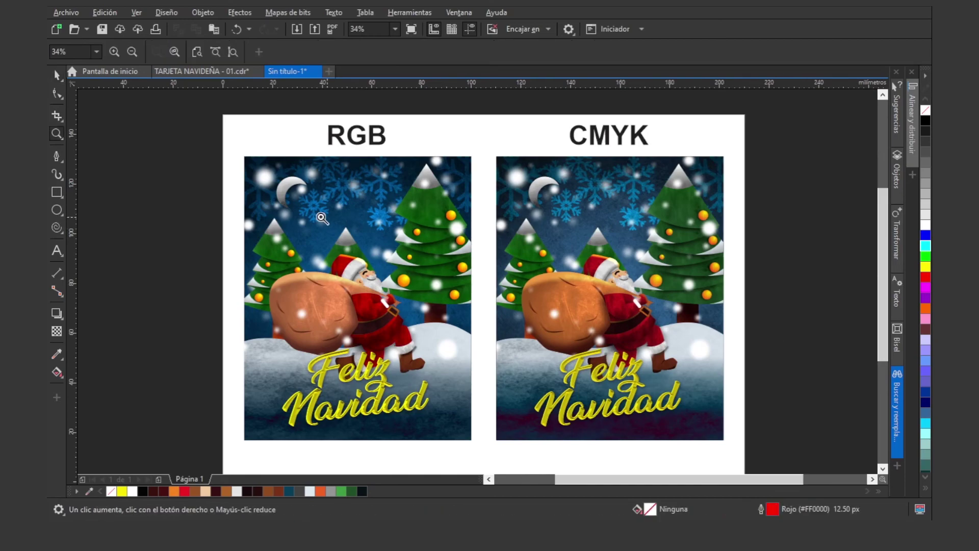
{"action": "left_click_drag", "start_coordinate": [202, 133], "coordinate": [773, 332]}
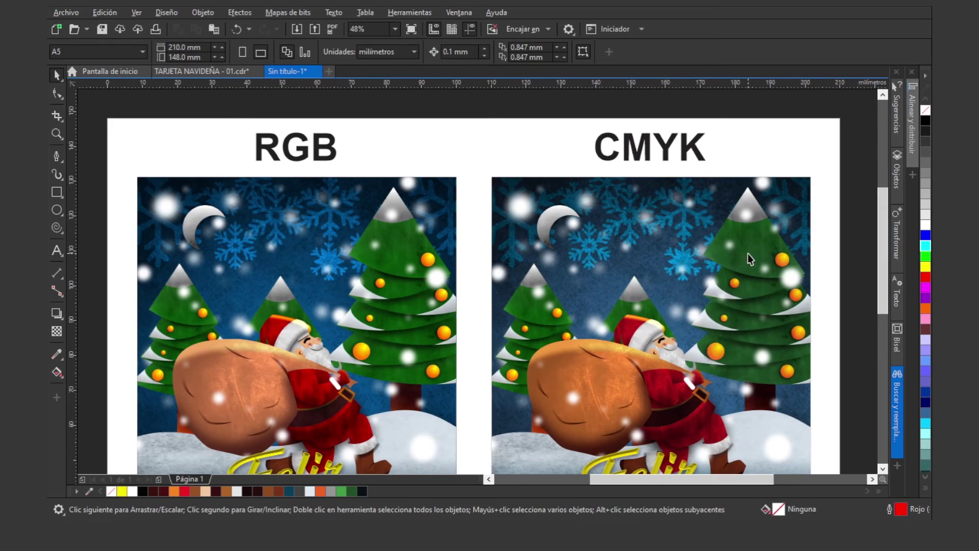
{"action": "scroll", "coordinate": [749, 259], "scroll_direction": "down", "scroll_amount": 1}
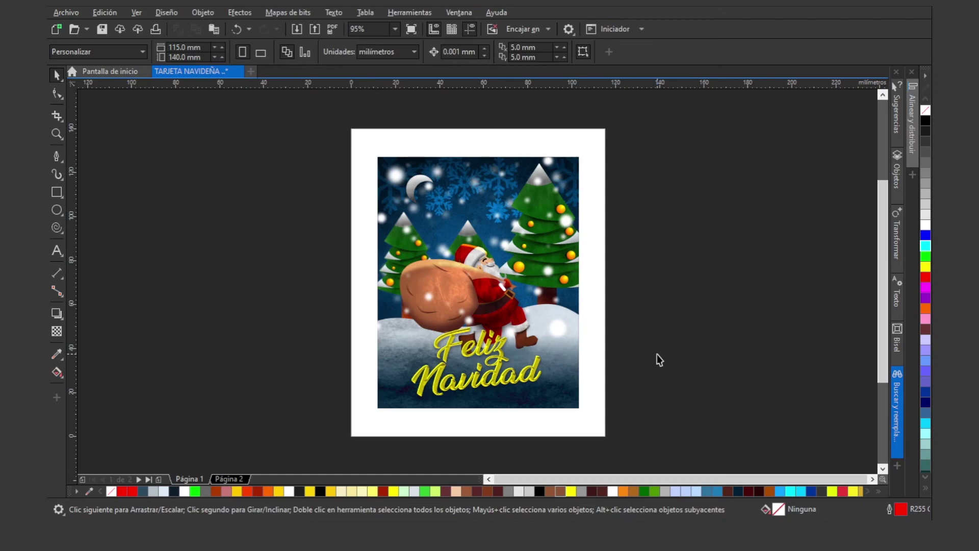
{"action": "key", "text": "z"}
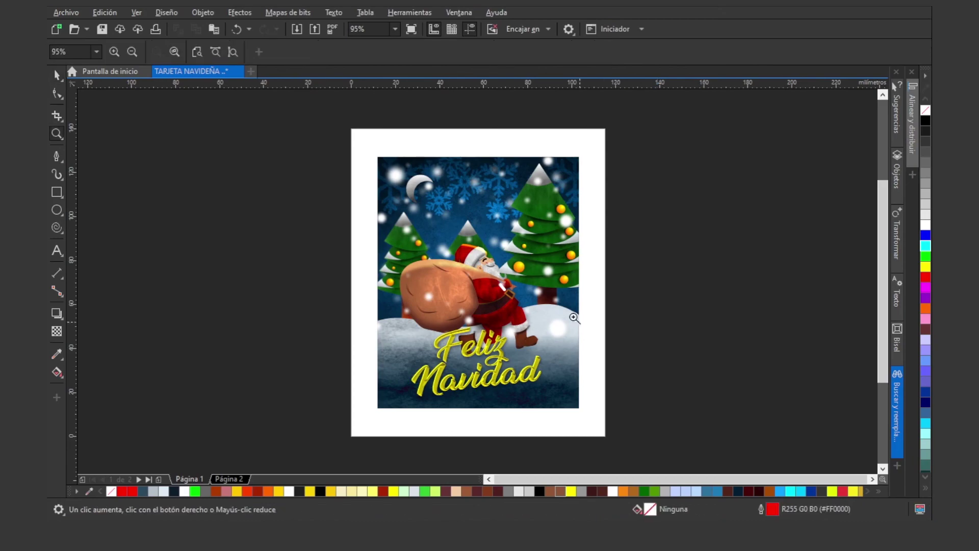
{"action": "left_click_drag", "start_coordinate": [390, 204], "coordinate": [558, 370]}
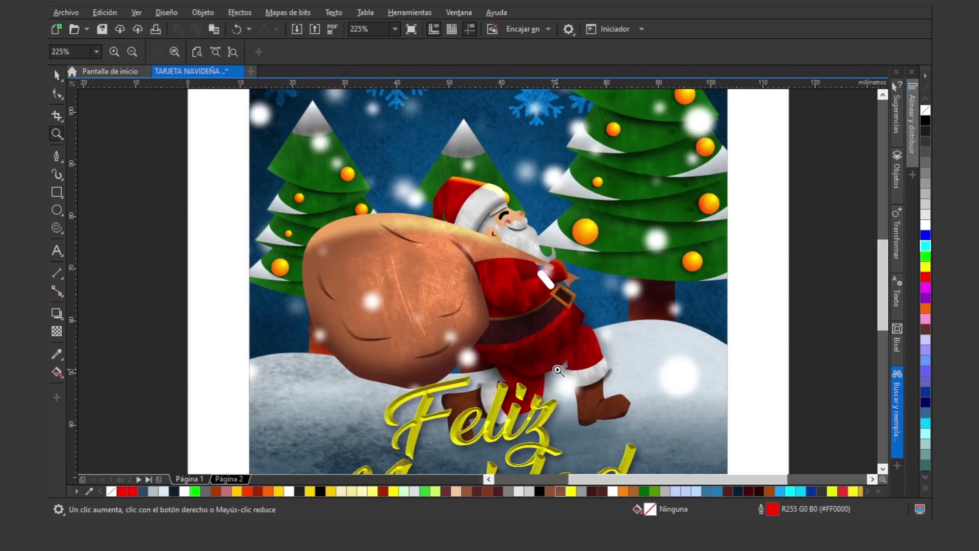
{"action": "key", "text": "F3"}
{"action": "key", "text": "space"}
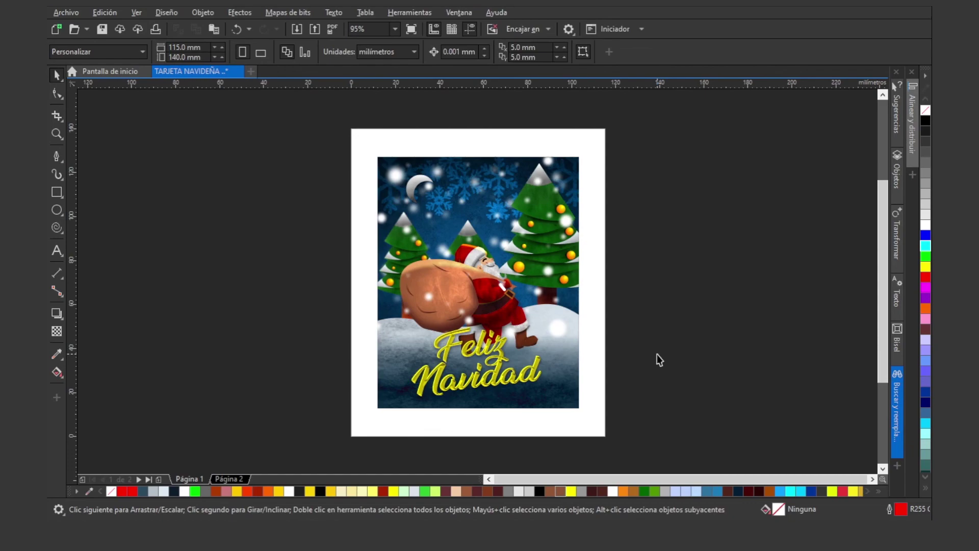